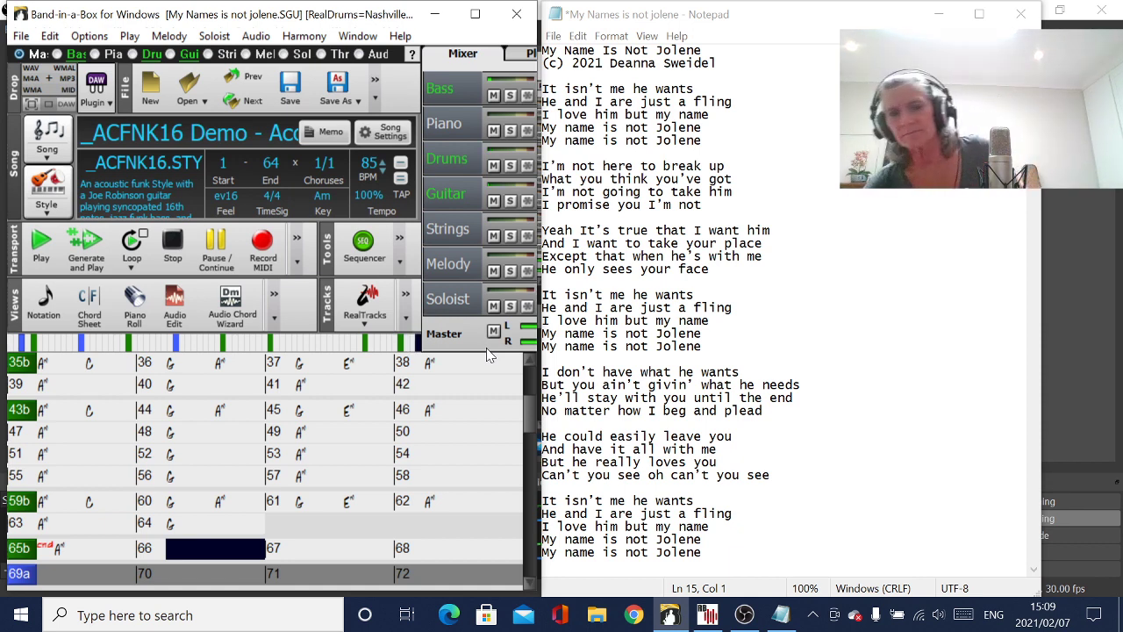
Step: Stop the song's playback and save the song file
left_click(173, 246)
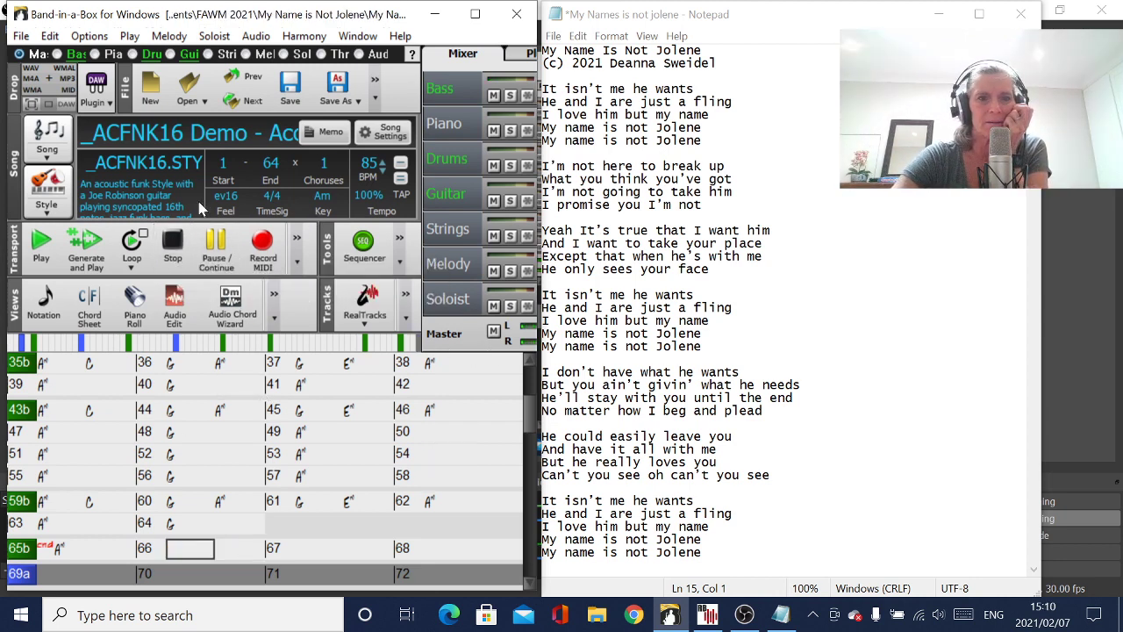
left_click(289, 88)
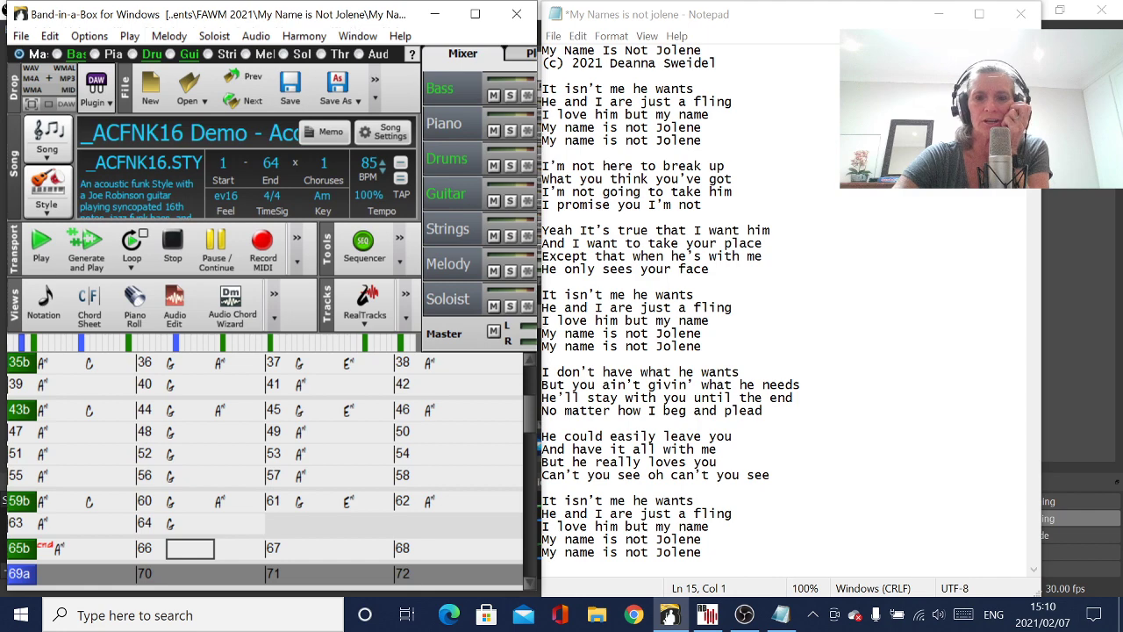
Step: Switch to RealBand and remove the Stereo Audio track 12, accepting that it is erased
left_click(707, 615)
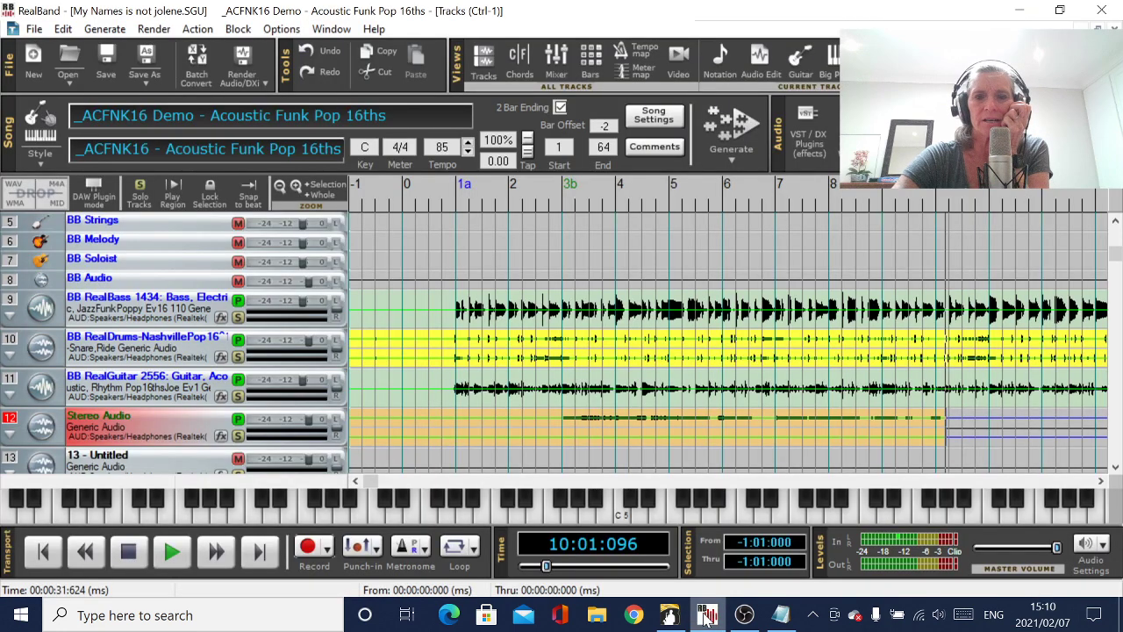
left_click(63, 29)
mouse_move(113, 248)
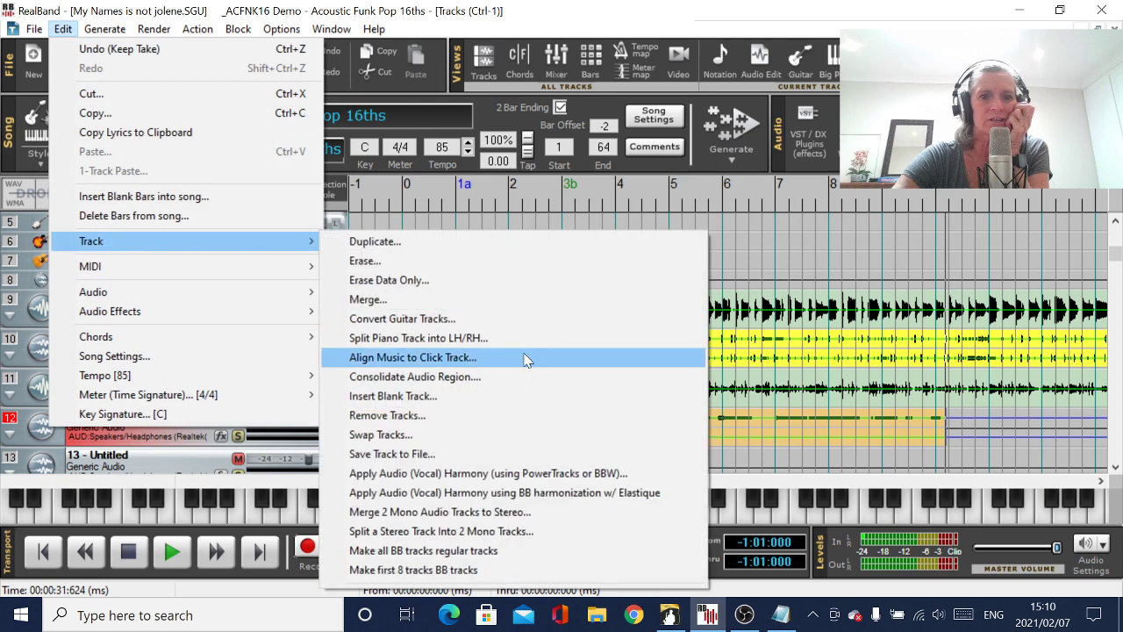
left_click(493, 417)
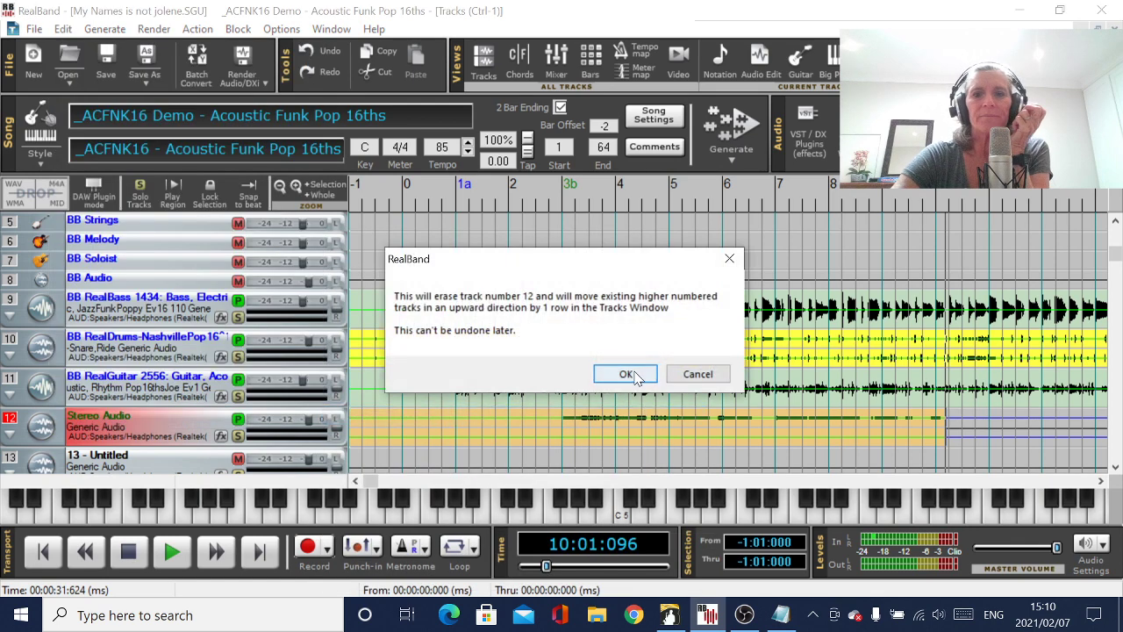
left_click(630, 375)
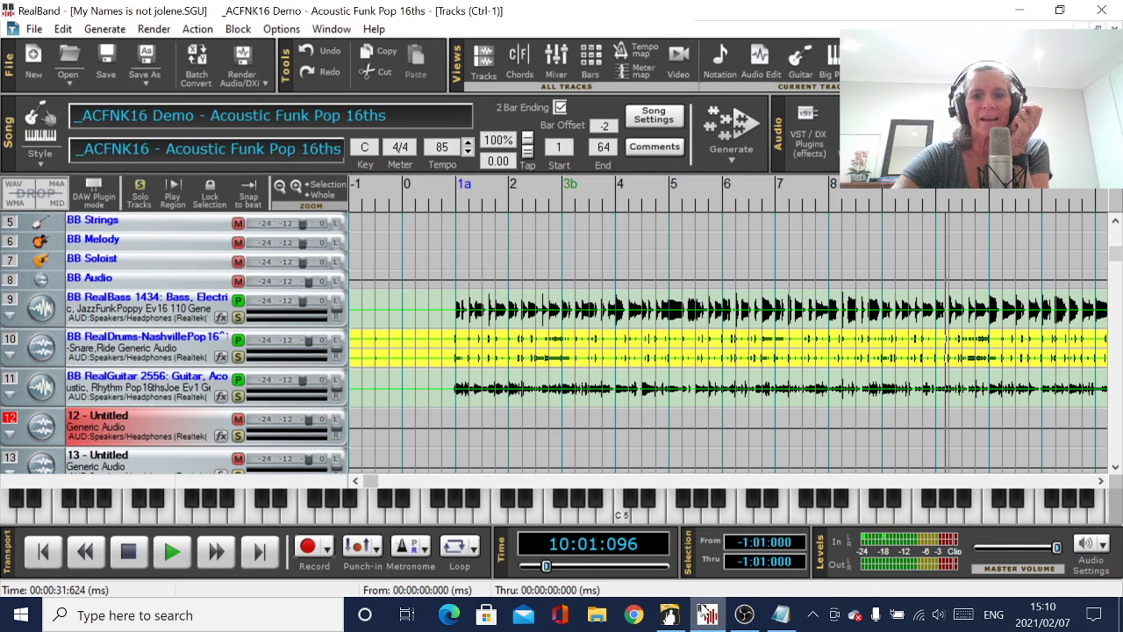
left_click(669, 615)
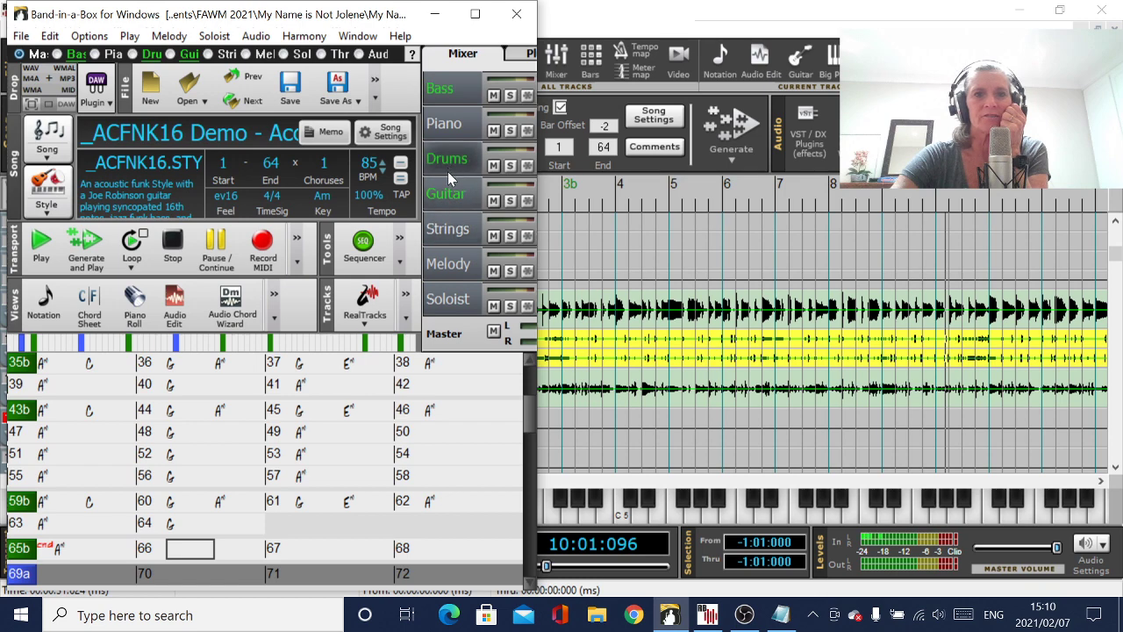
left_click(626, 289)
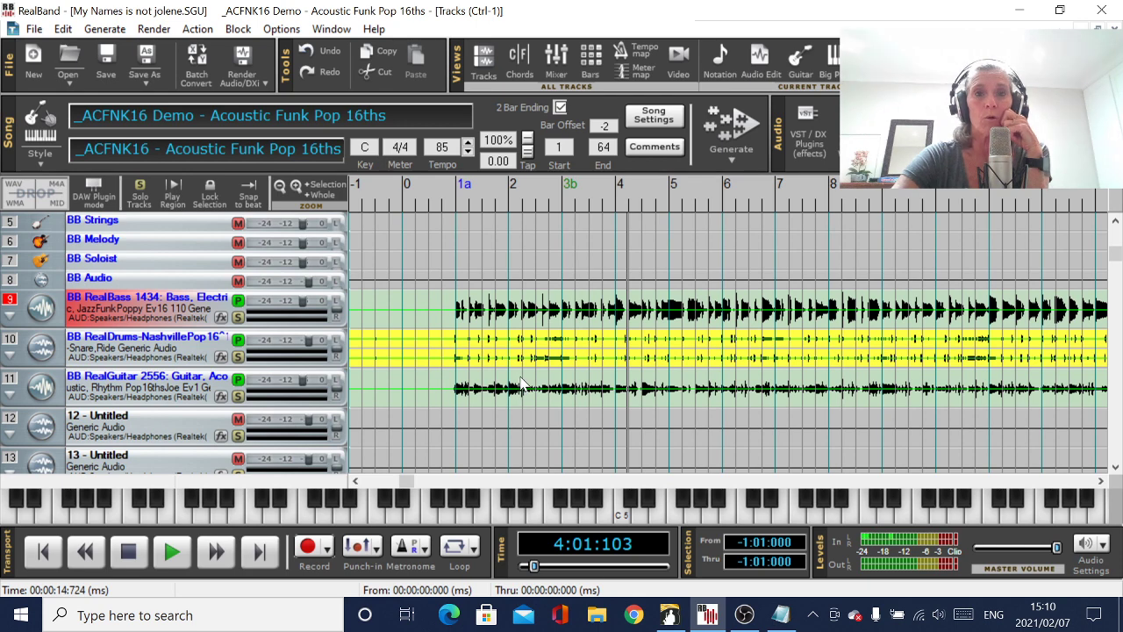
left_click(483, 58)
left_click(517, 56)
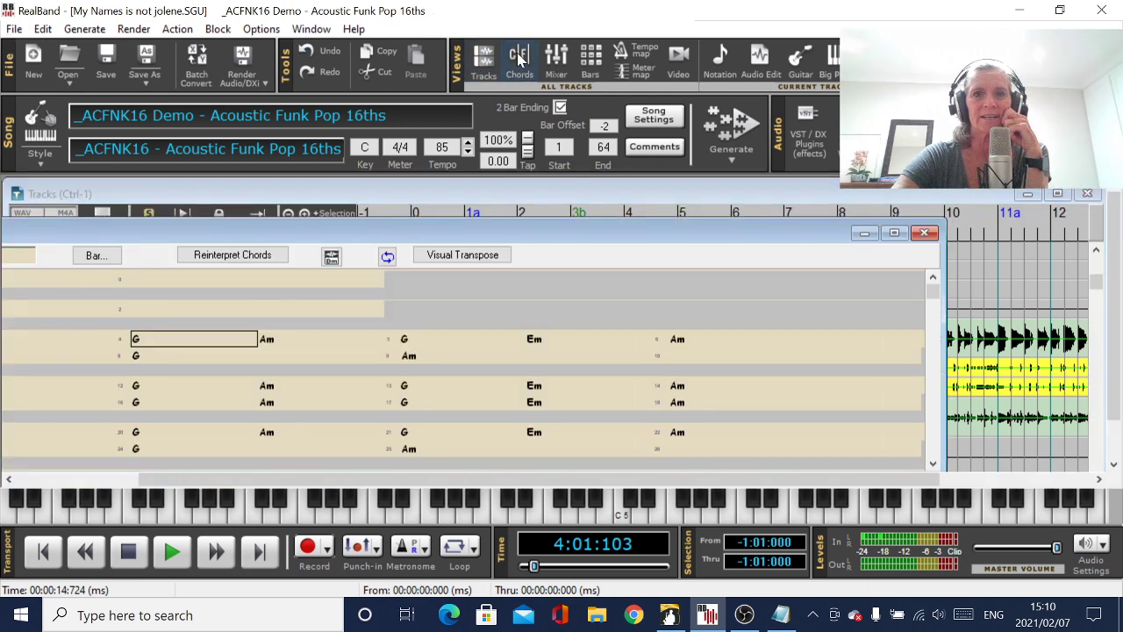
left_click(484, 58)
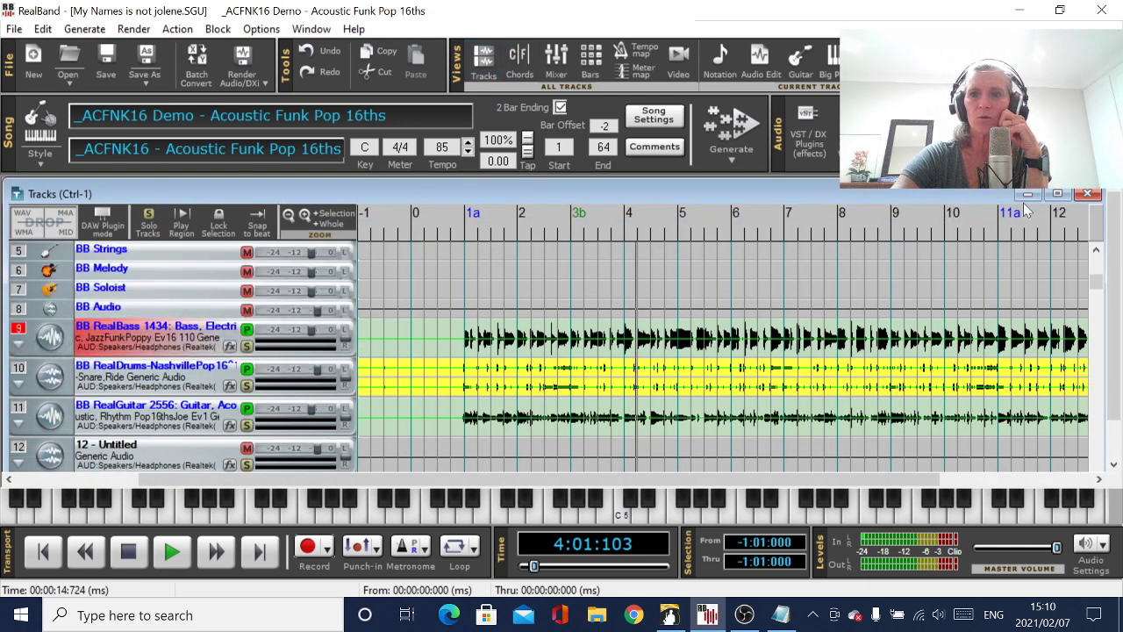
left_click(1056, 194)
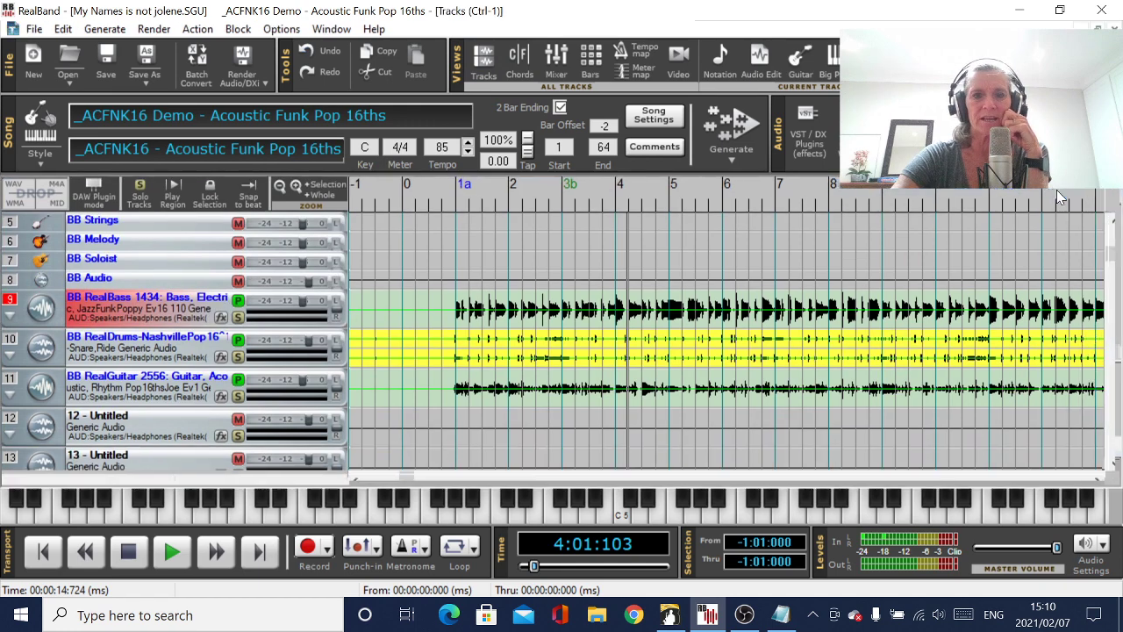
Step: Change the empty track 12's type to Audio - Mono and return to the start of the song
right_click(183, 436)
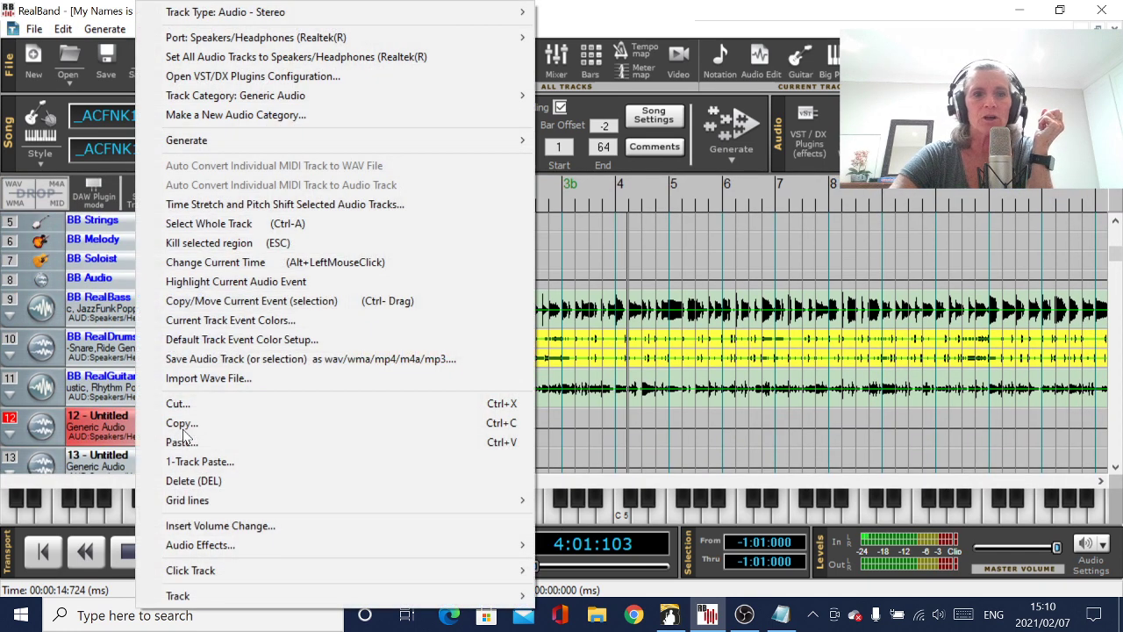
mouse_move(321, 12)
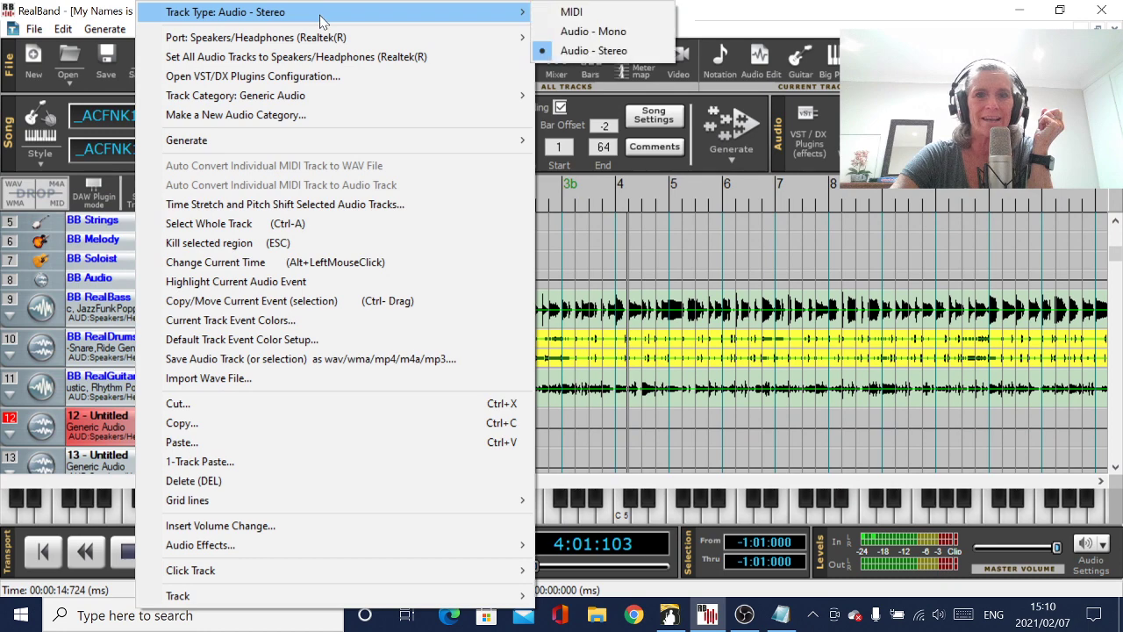
left_click(631, 34)
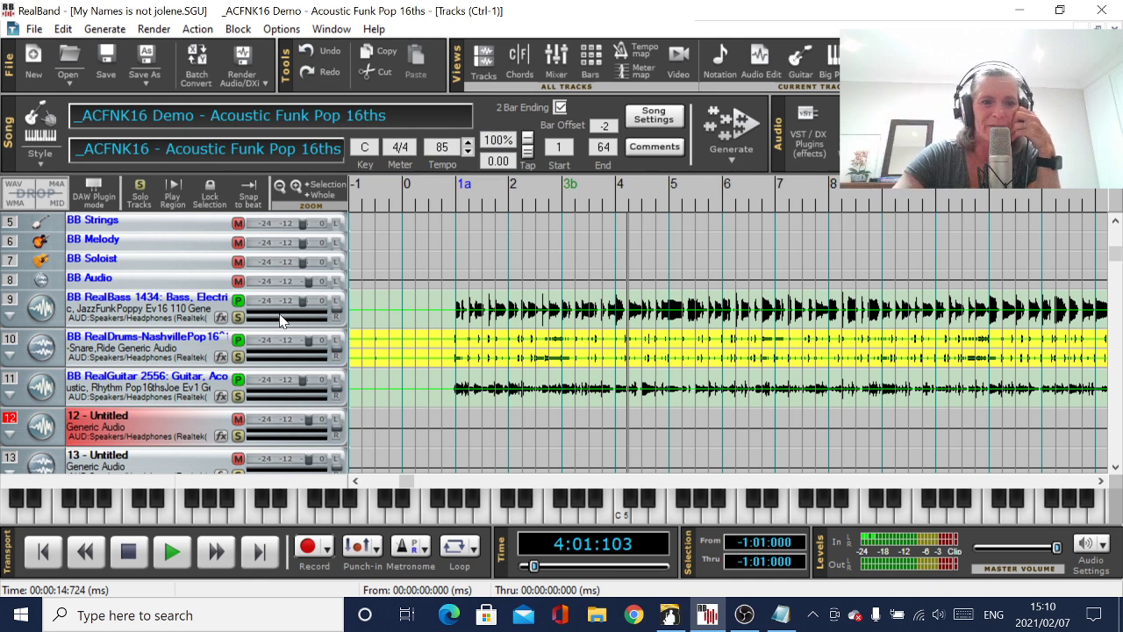
left_click(41, 553)
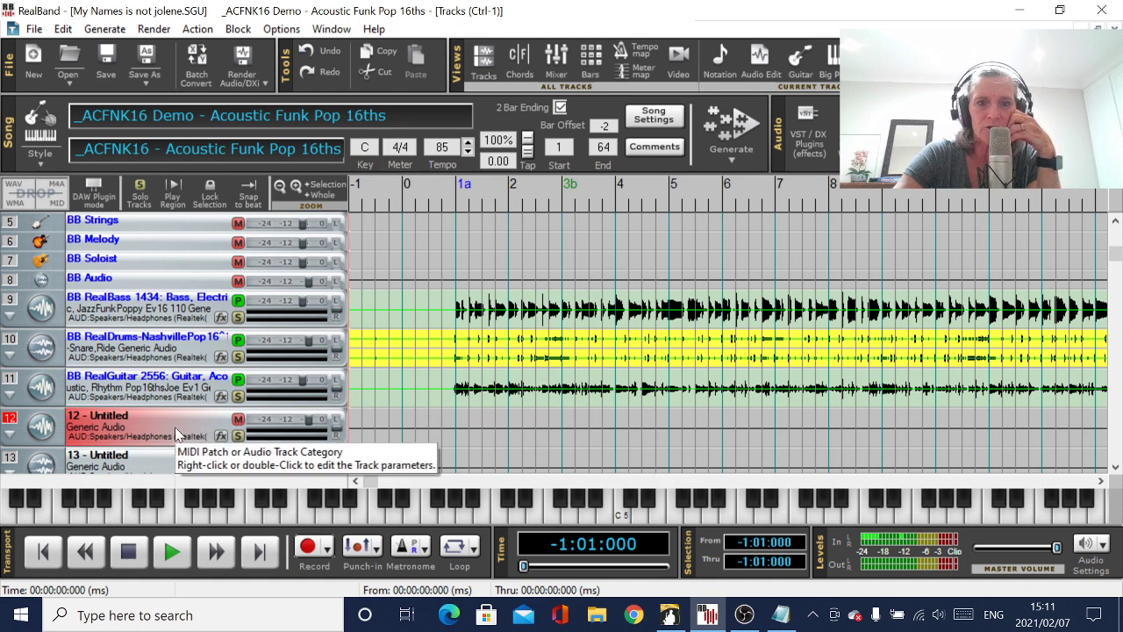
Step: Turn off the metronome during recording in the metronome preferences and close the preferences
left_click(280, 31)
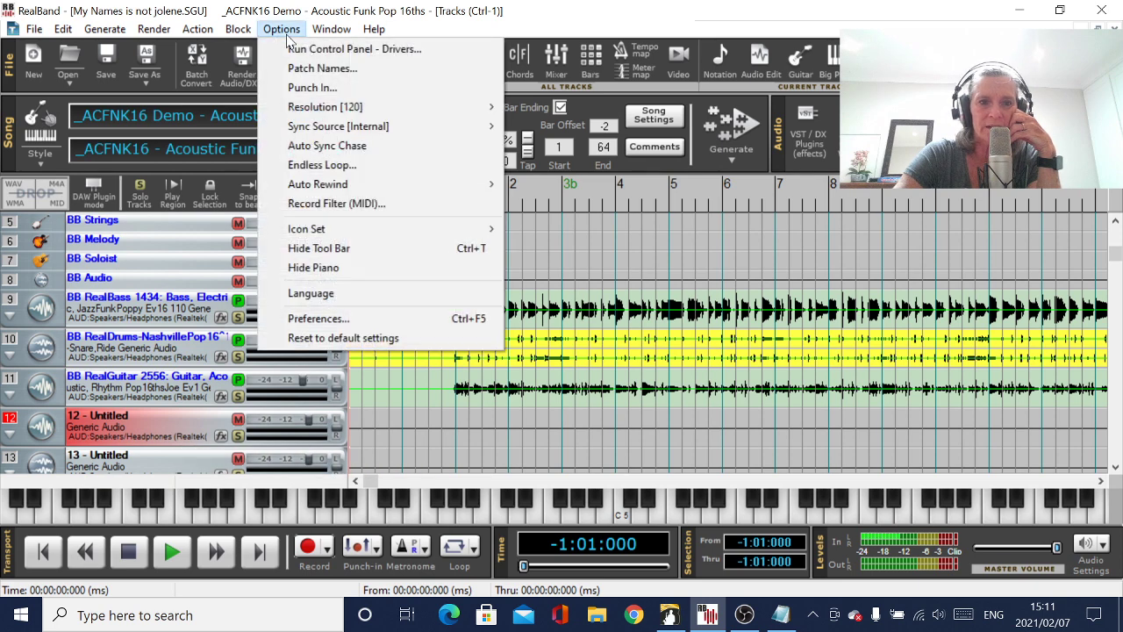
left_click(327, 317)
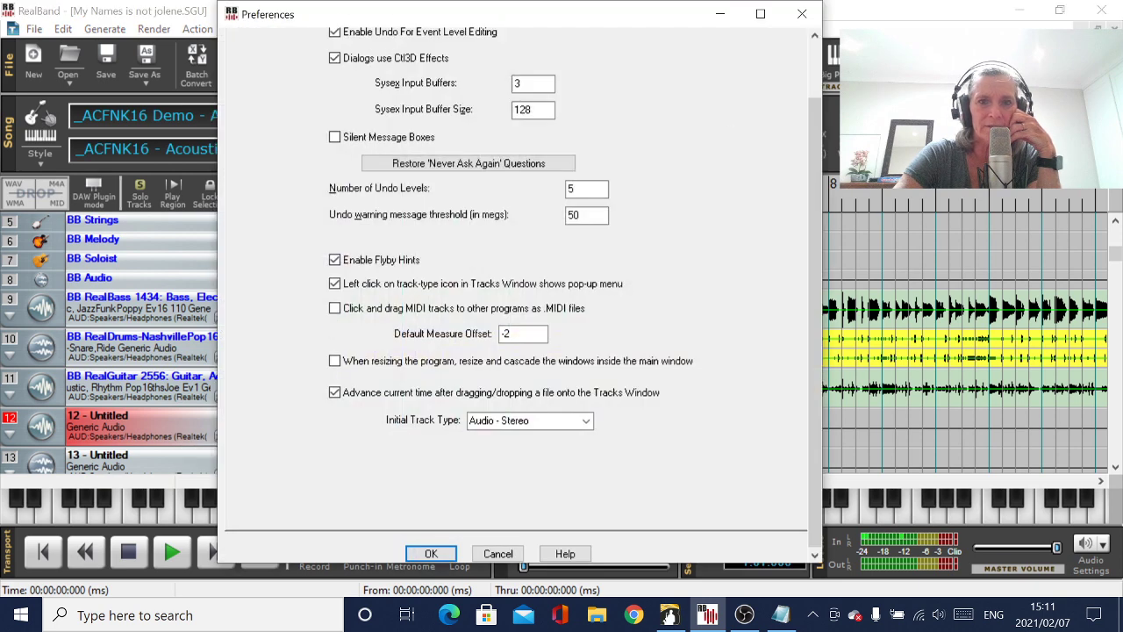
left_click_drag(814, 247, 814, 81)
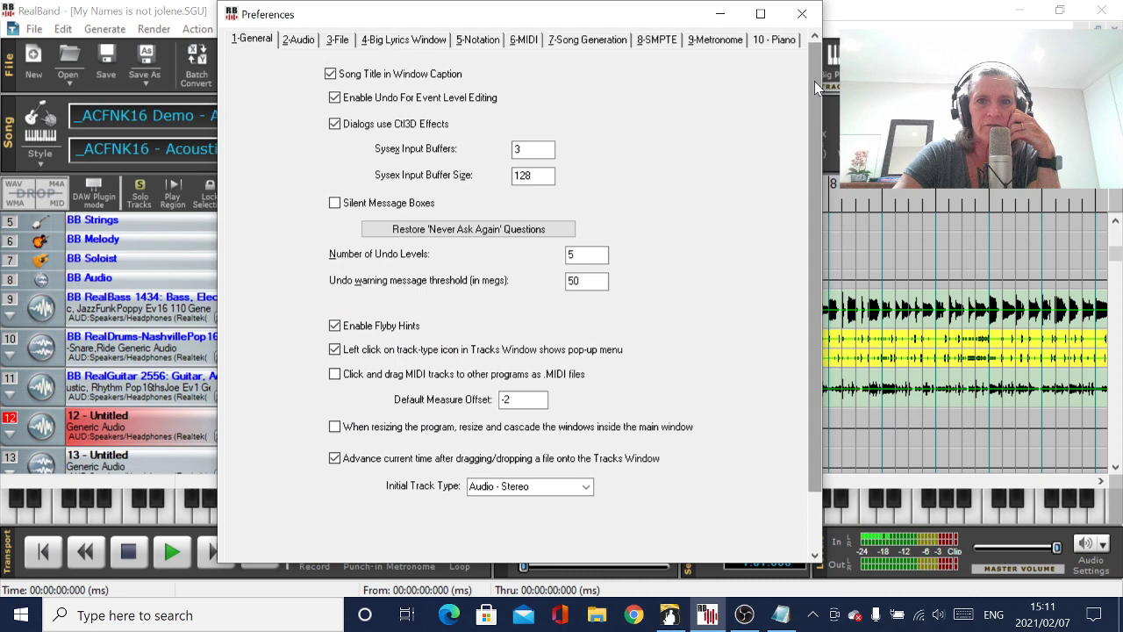
left_click(714, 40)
left_click(517, 208)
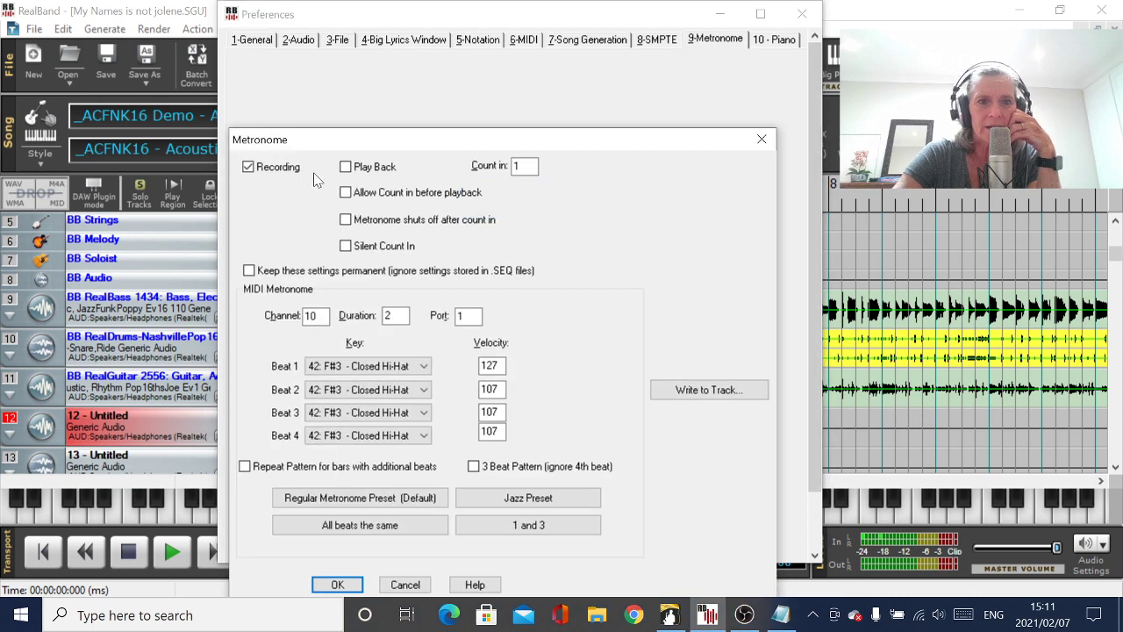
left_click(249, 168)
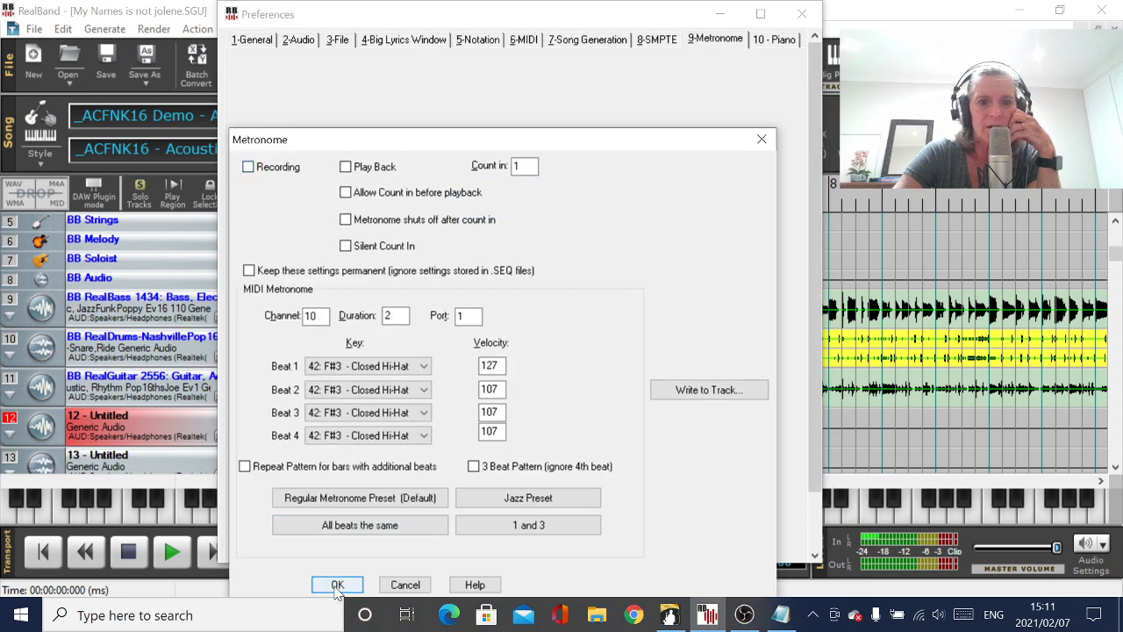
left_click(338, 584)
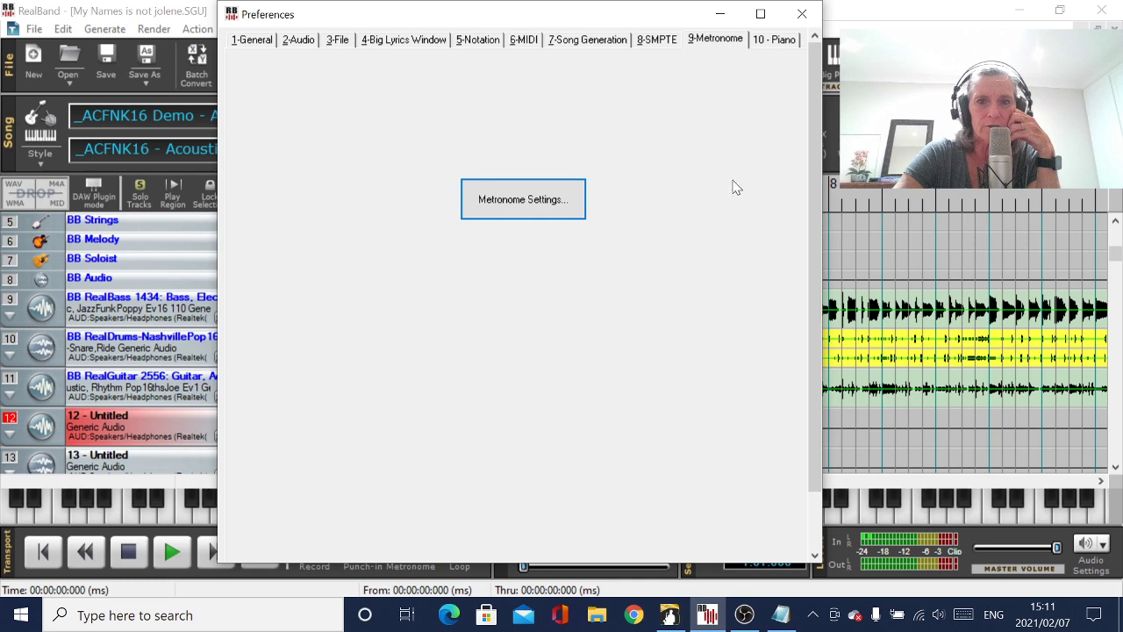
left_click(802, 13)
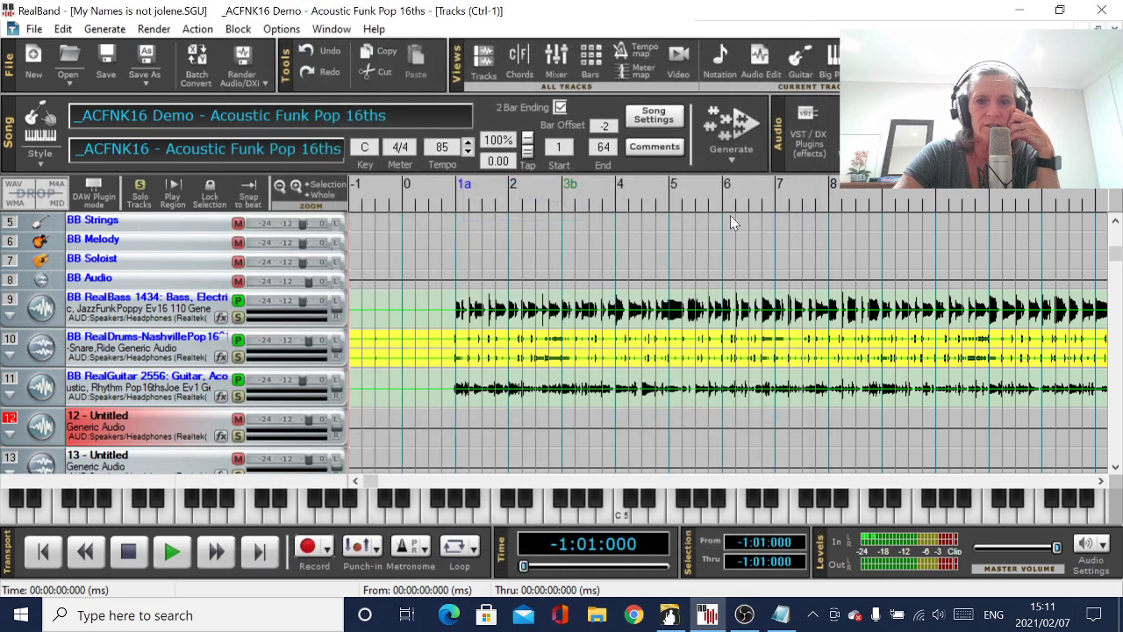
Step: Check the track type of track 12, then collapse its extra settings and reselect the track
right_click(116, 439)
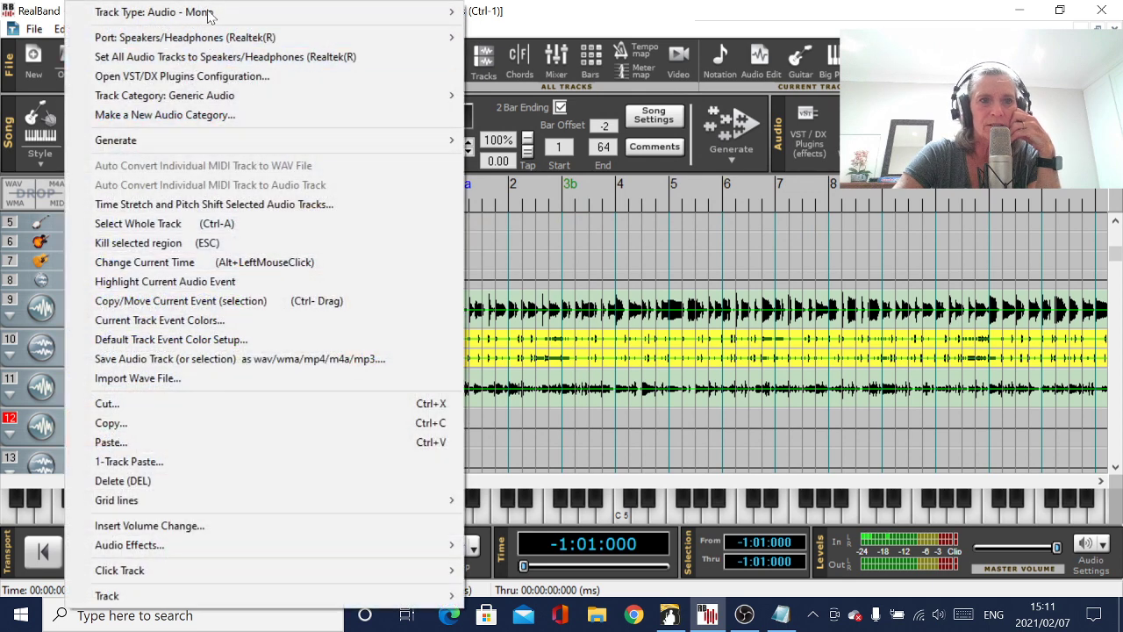
mouse_move(213, 18)
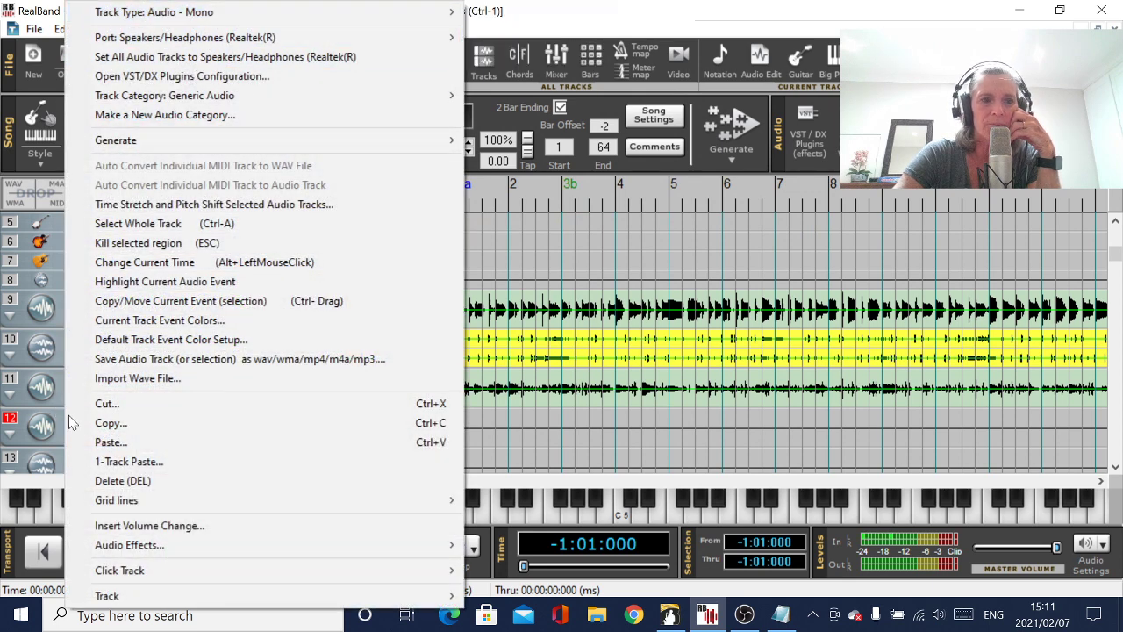
left_click(539, 468)
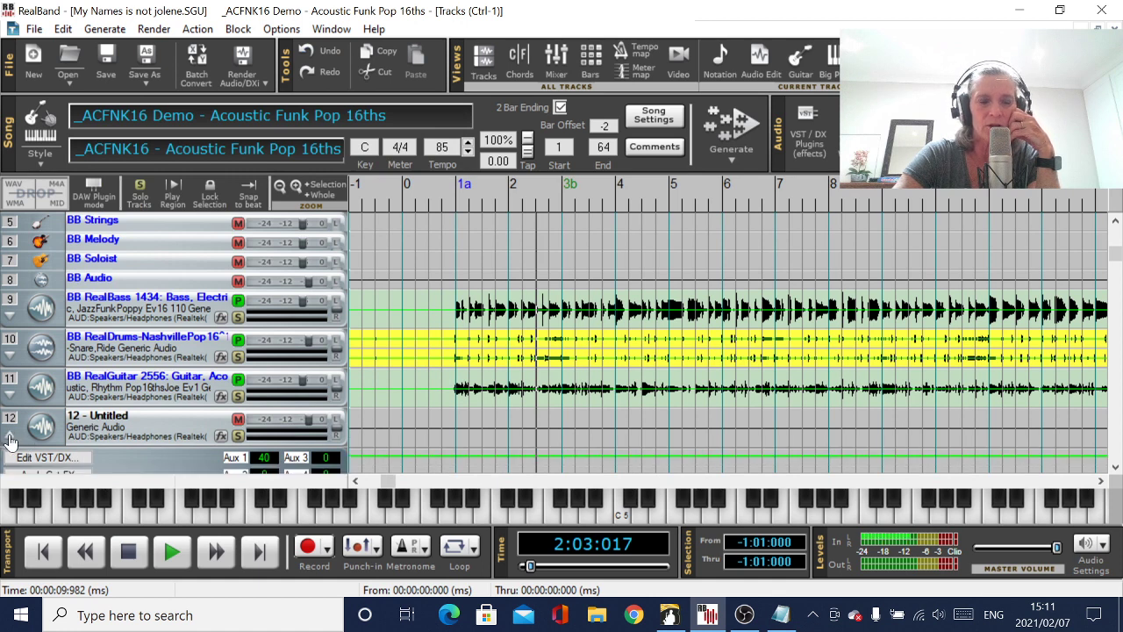
left_click(11, 442)
left_click(104, 426)
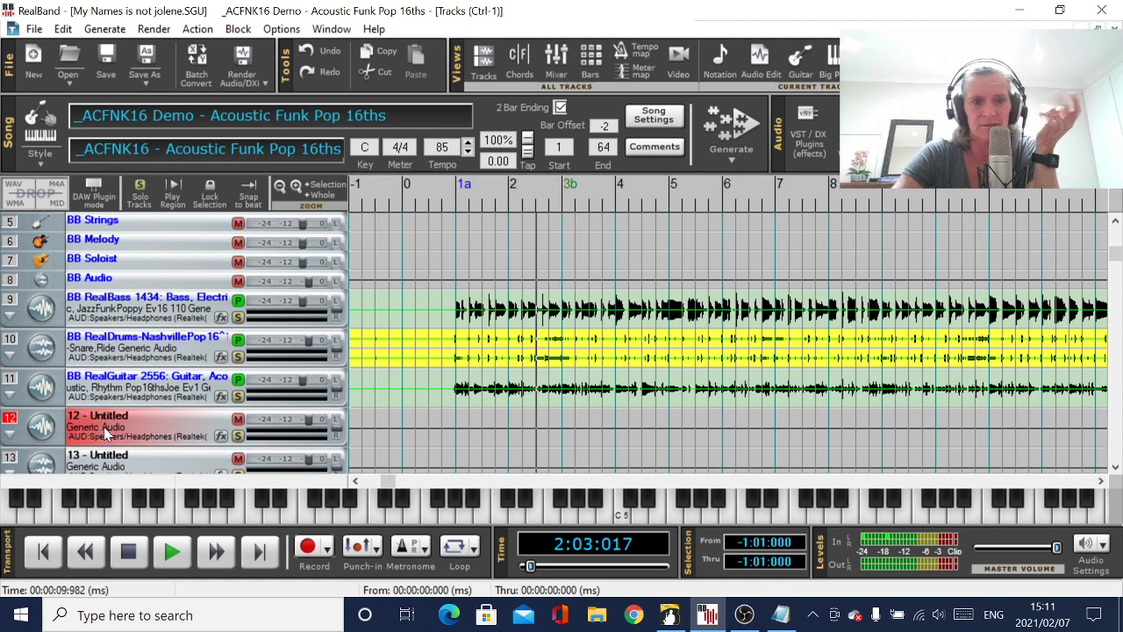
Step: Return to the start of the song and start recording a take on track 12
left_click(42, 551)
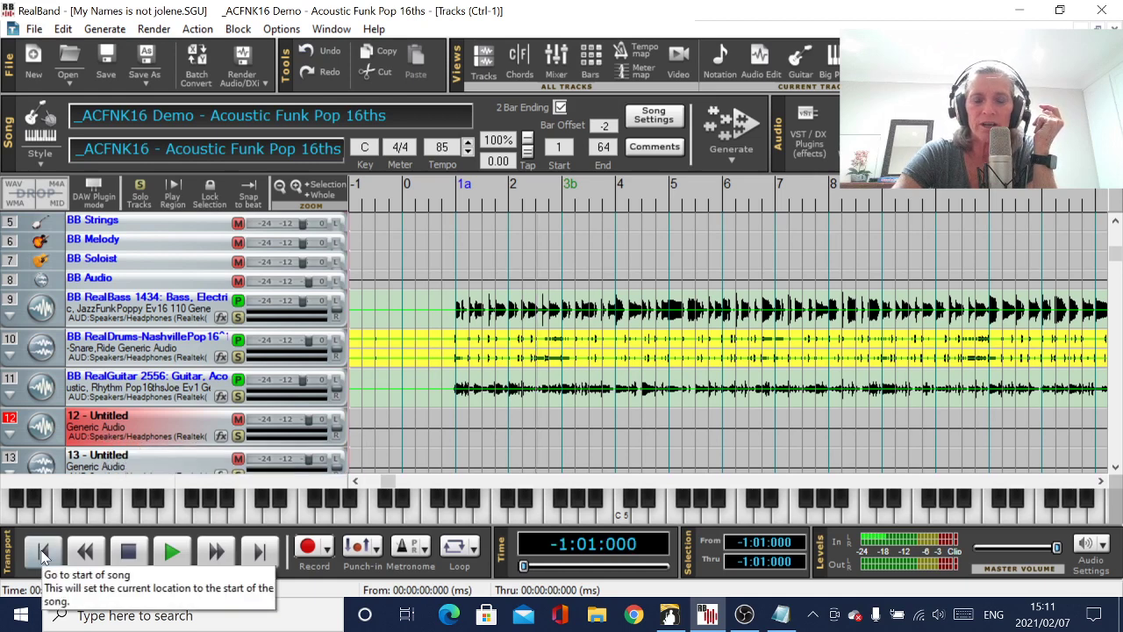
left_click(309, 546)
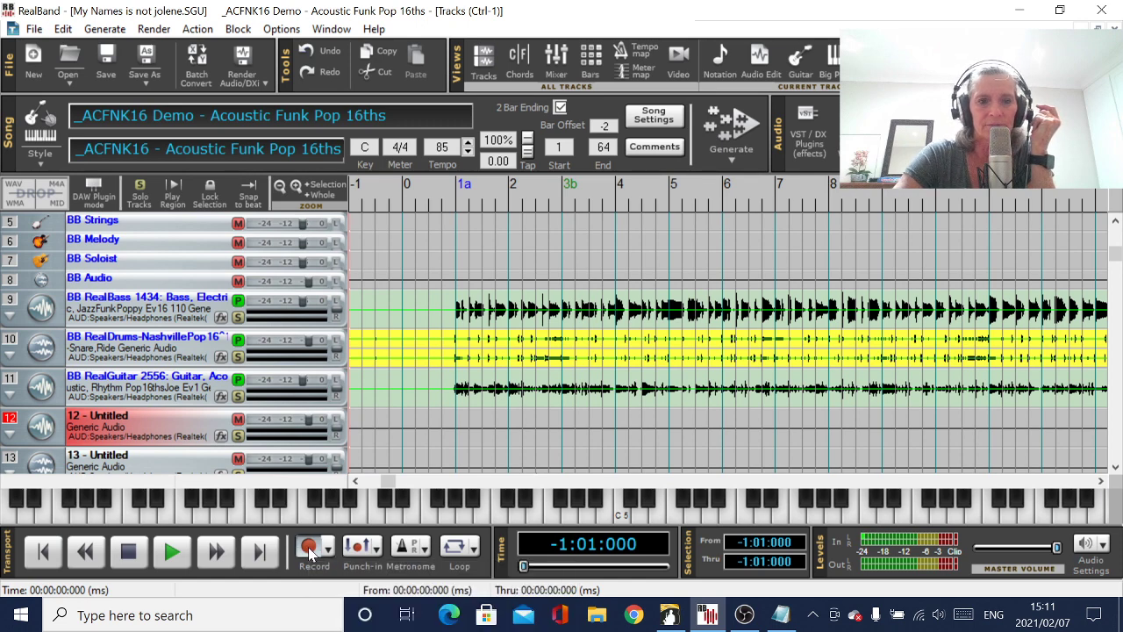
Step: Reduce the RealBand window from full screen and place the Notepad lyrics window beside it so both show at once
left_click(780, 615)
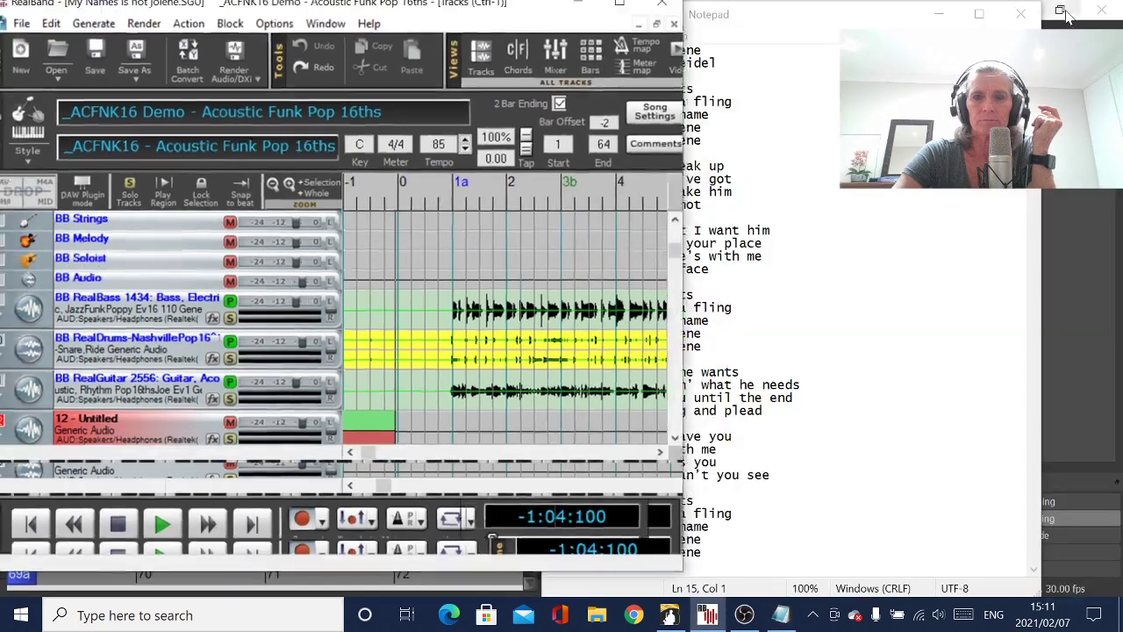
left_click(668, 615)
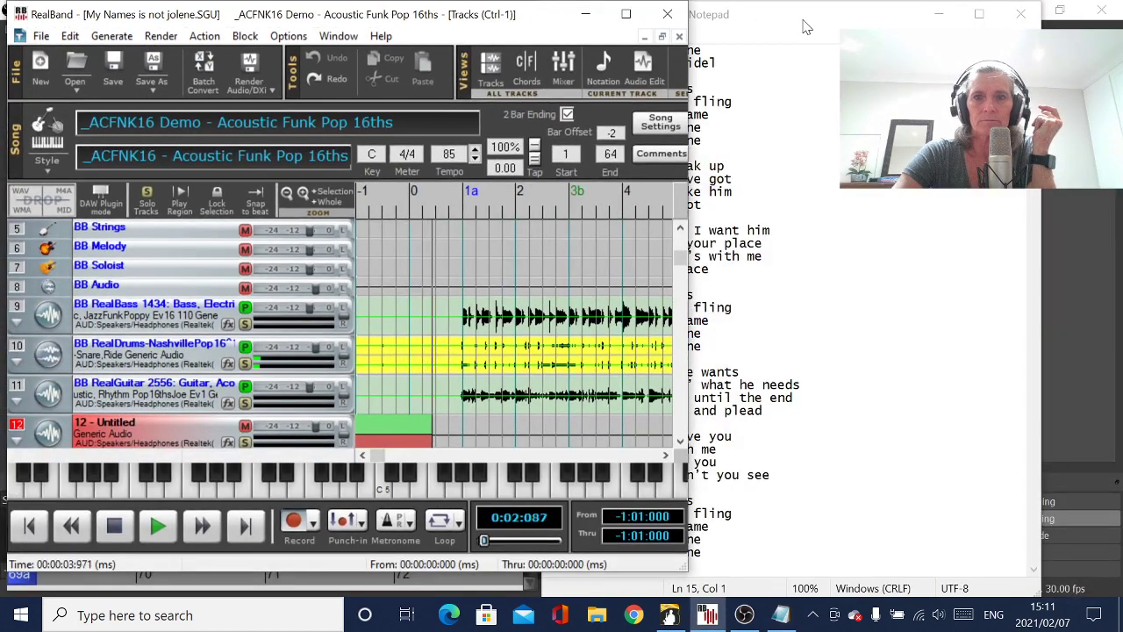
left_click_drag(923, 18, 949, 27)
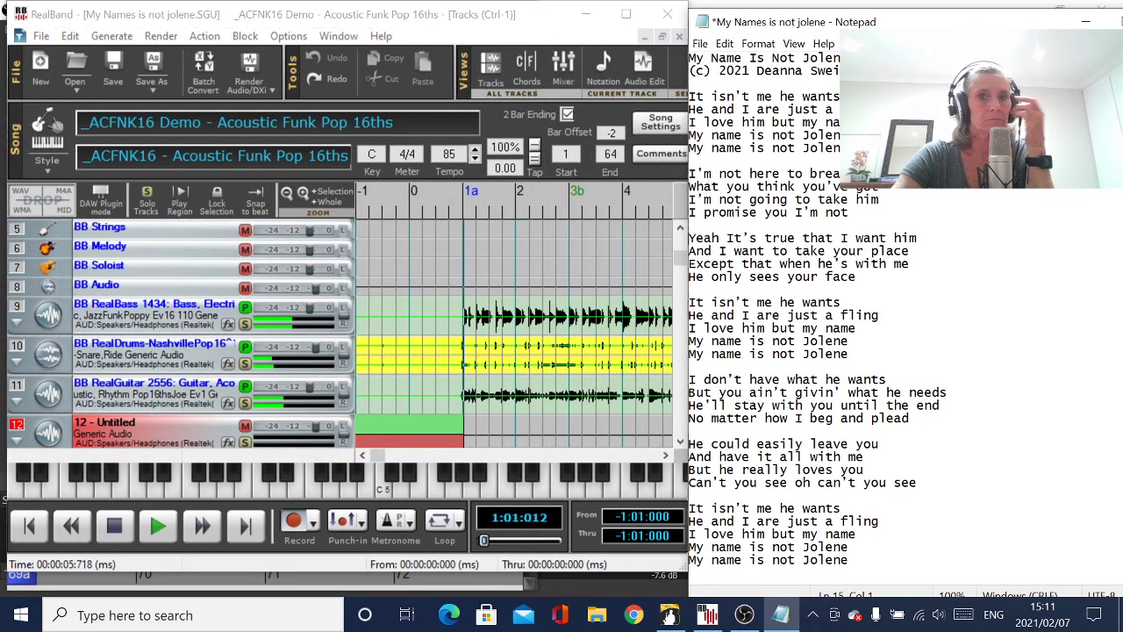
left_click(625, 15)
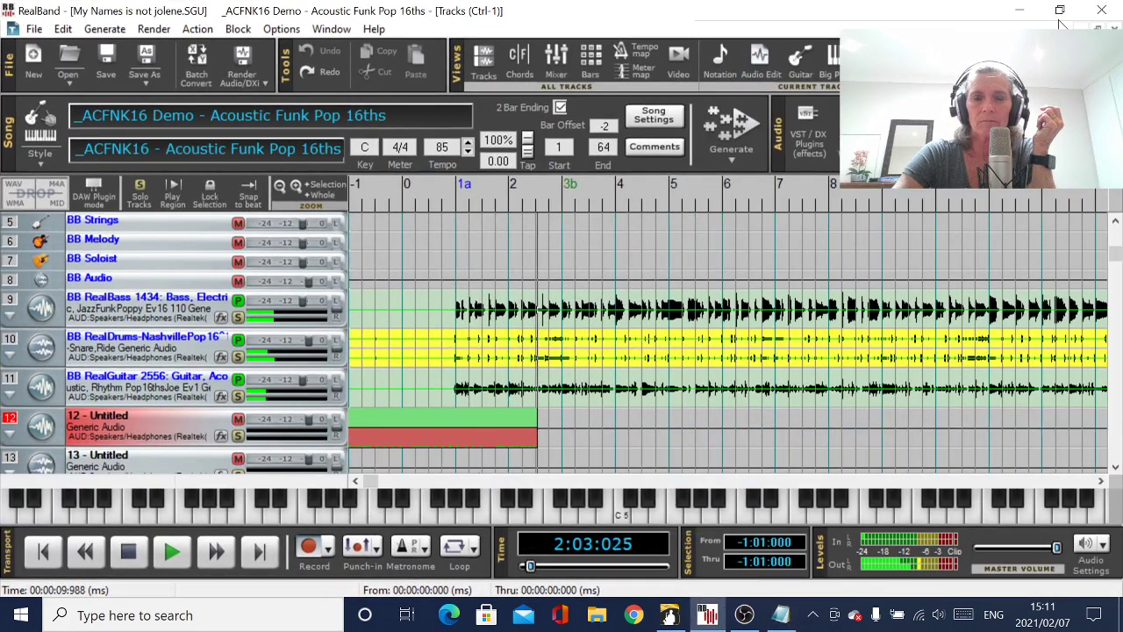
key("super+Down")
Step: Stop the recording, discard the take and return to the start of the song
left_click(121, 529)
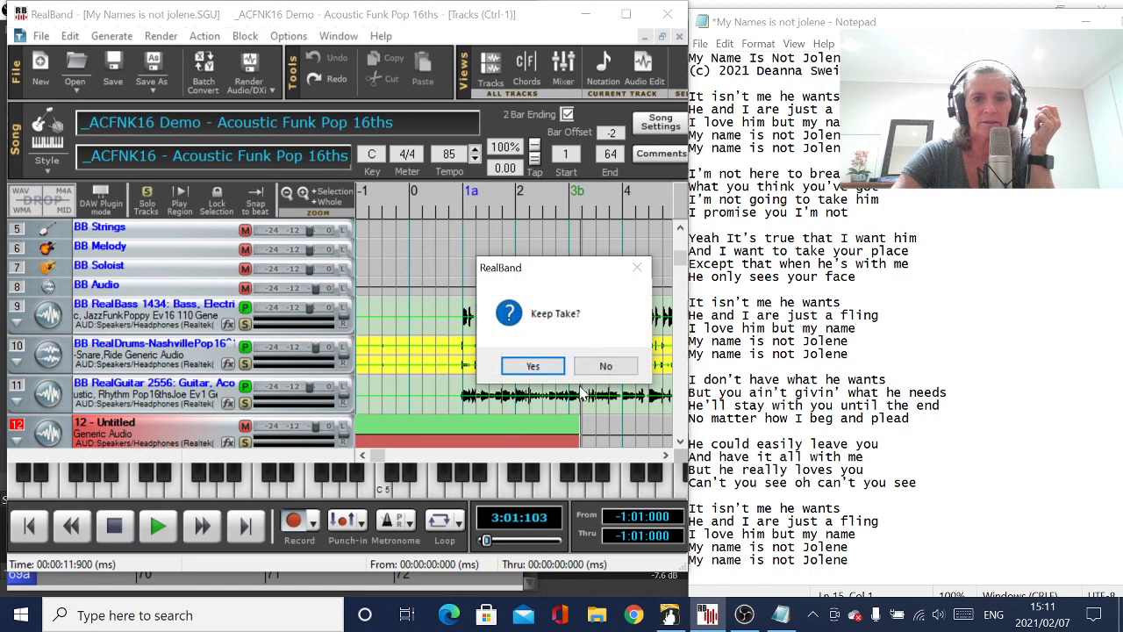
left_click(598, 367)
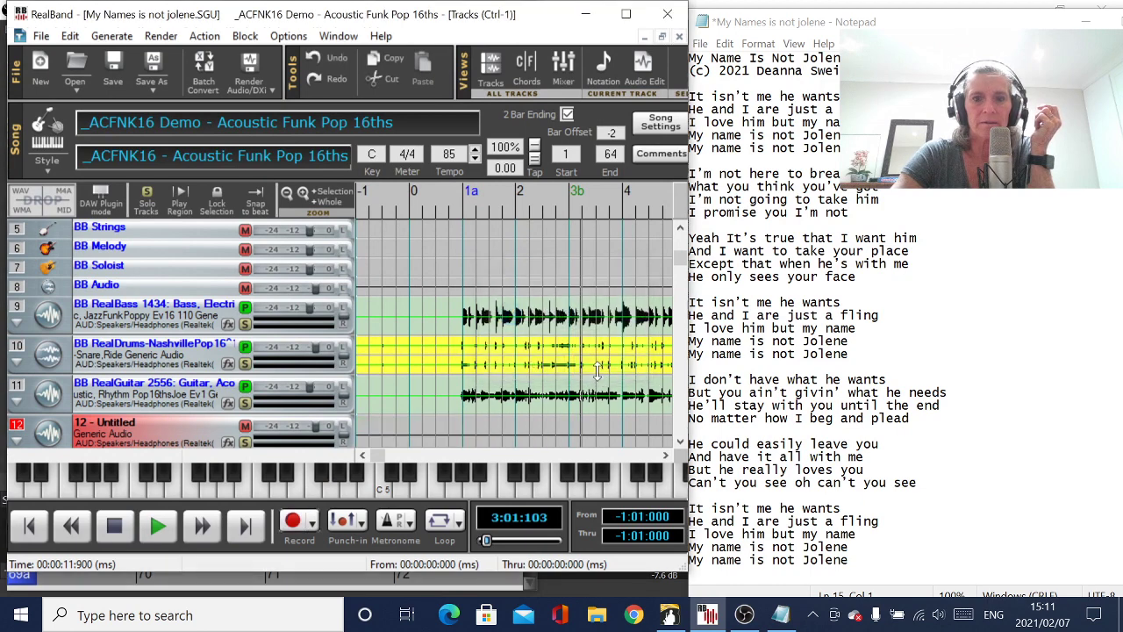
left_click(31, 528)
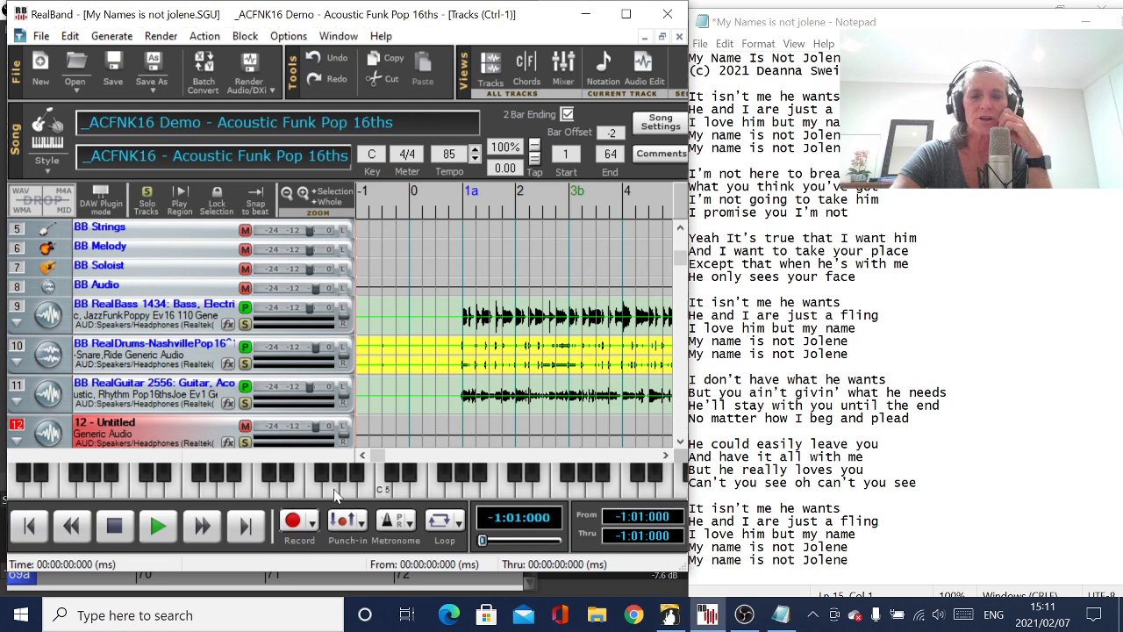
Step: Switch RealBand to a maximized Chords view, with its window reduced so the Notepad lyrics remain alongside
left_click(526, 70)
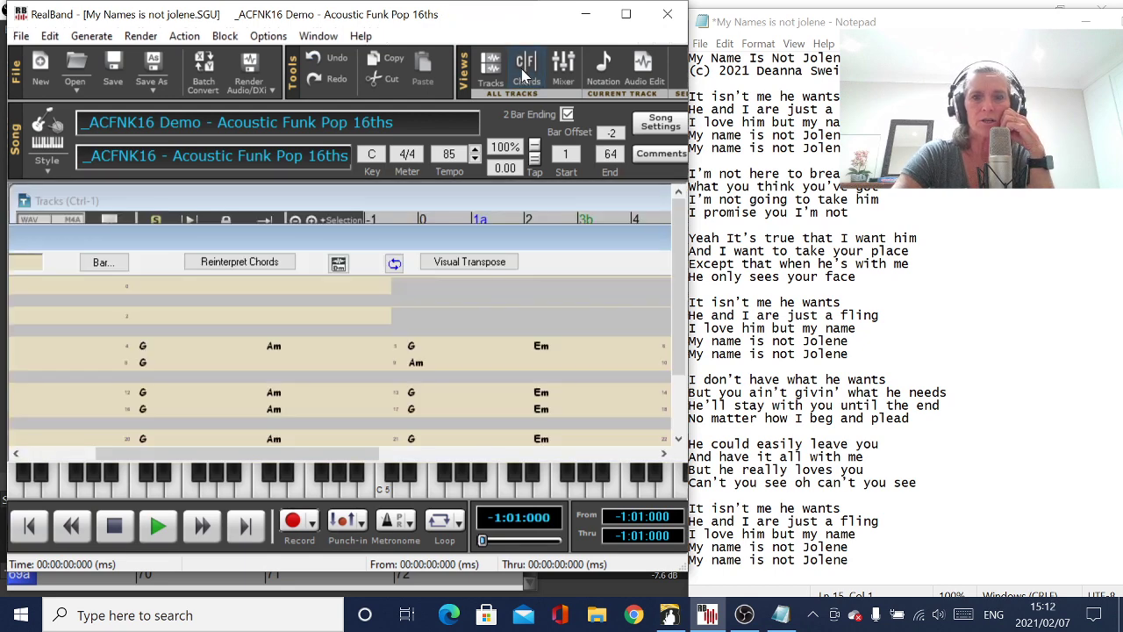
left_click(626, 14)
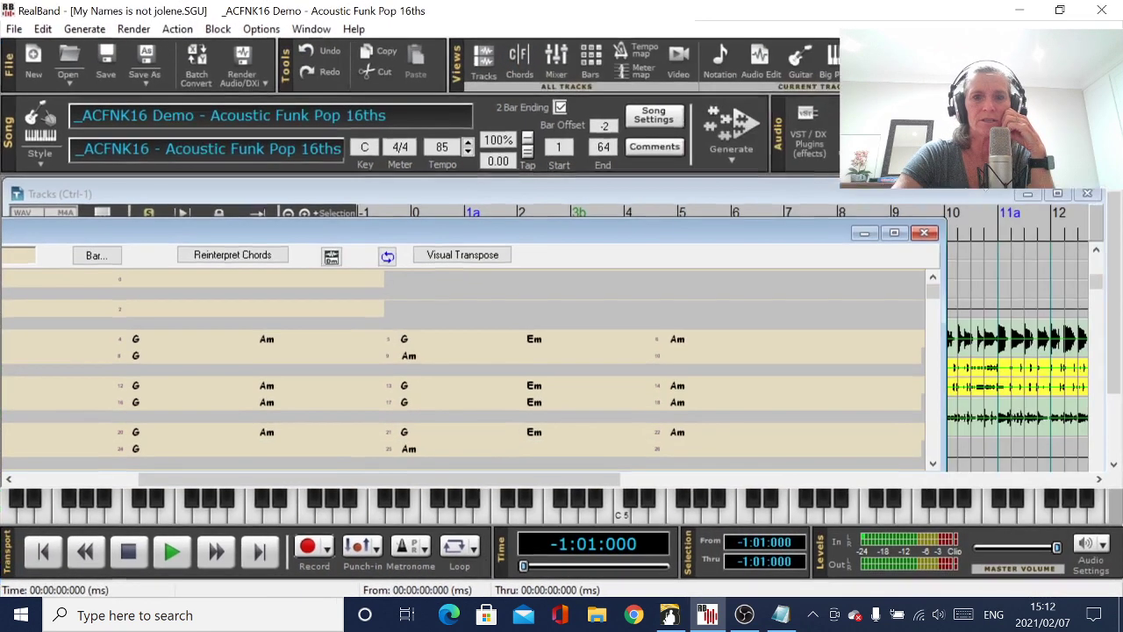
left_click(894, 232)
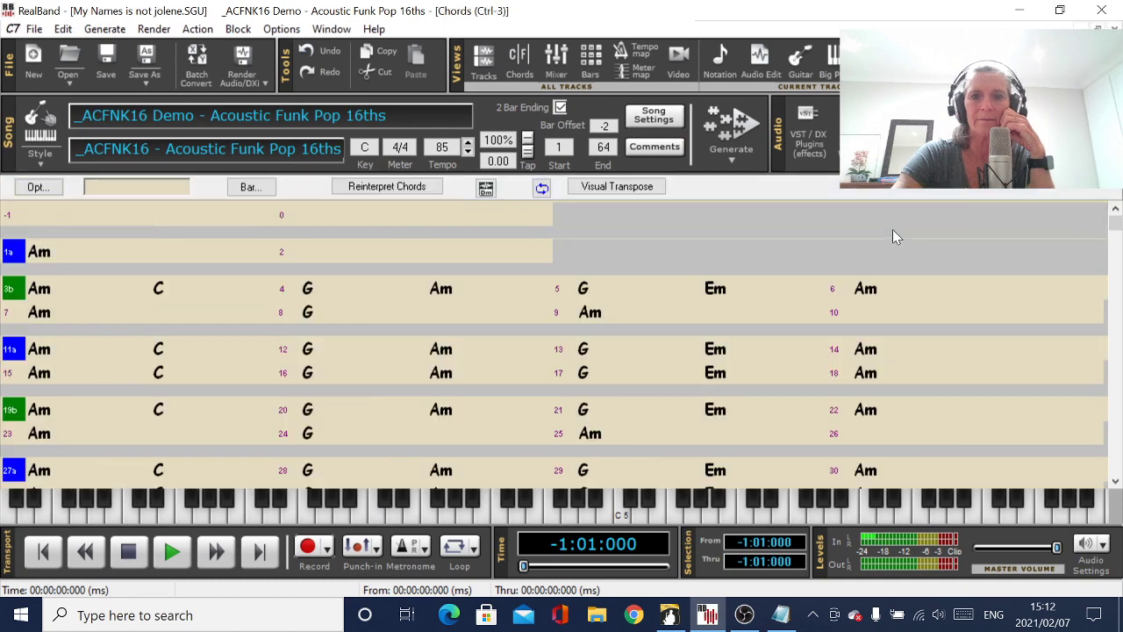
left_click(1060, 10)
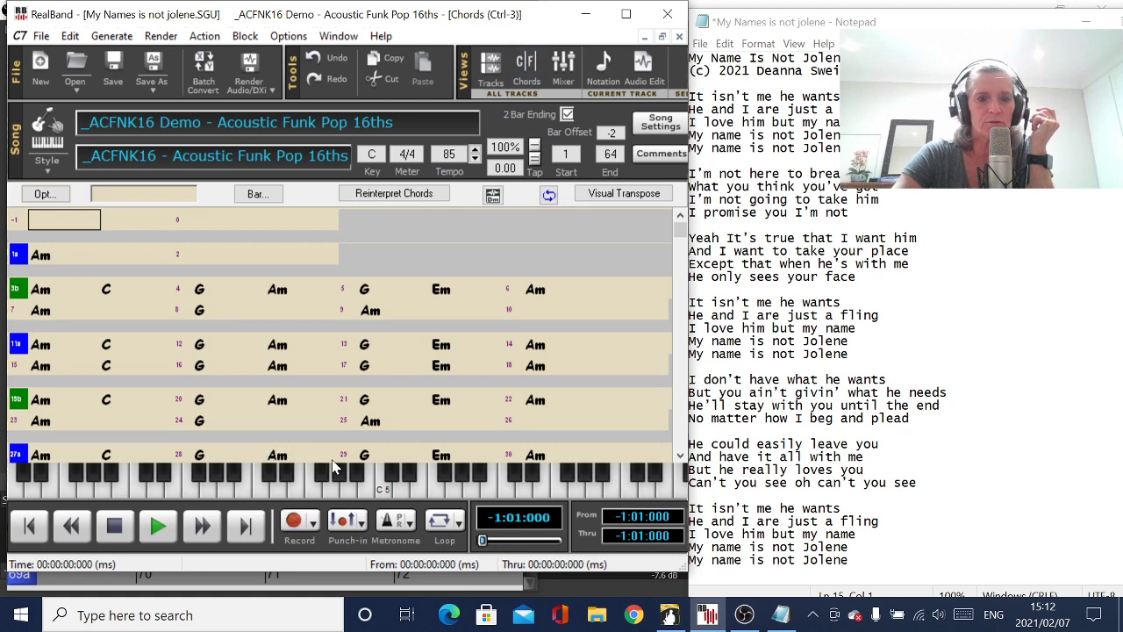
left_click(294, 522)
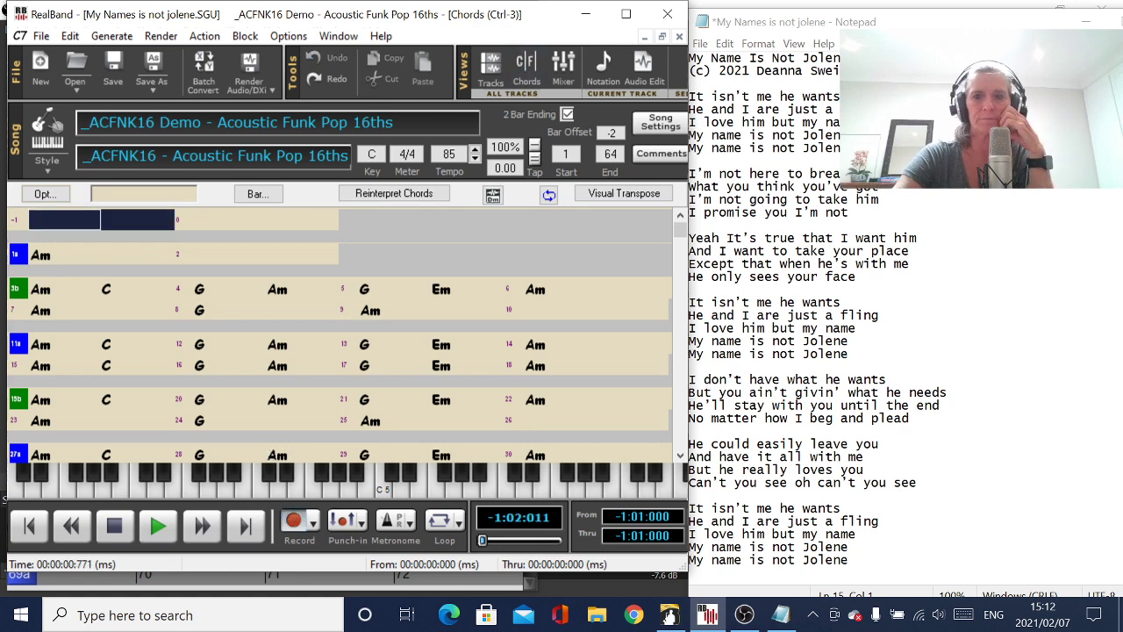
left_click(869, 212)
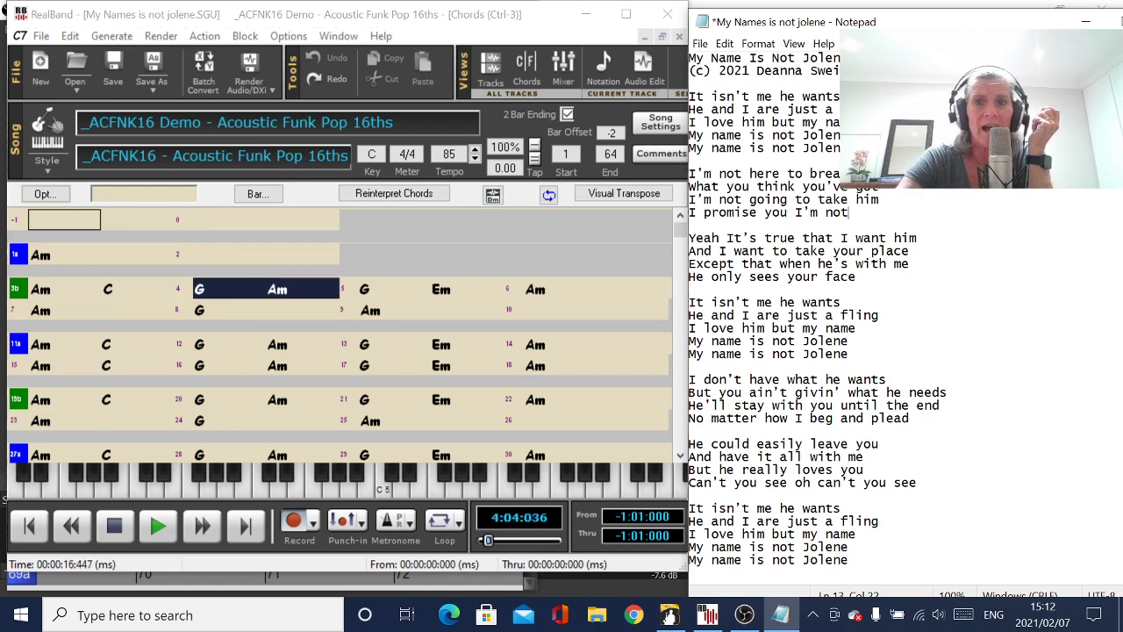
left_click(113, 525)
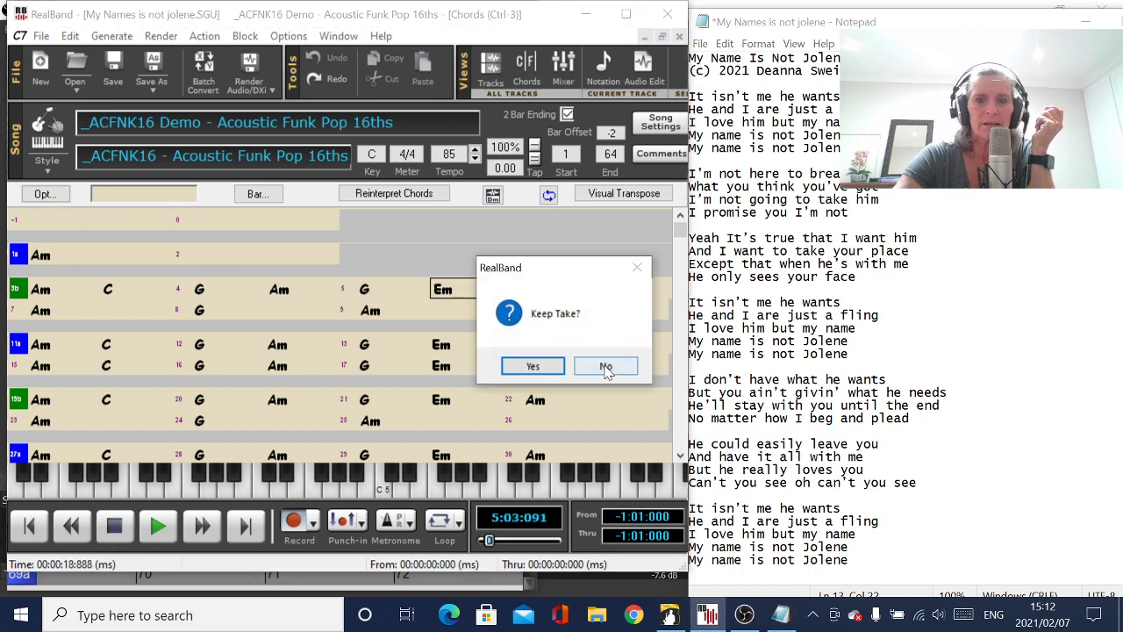
left_click(605, 365)
Step: Return to the start of the song, record a complete vocal take on track 12, and keep the take
left_click(29, 527)
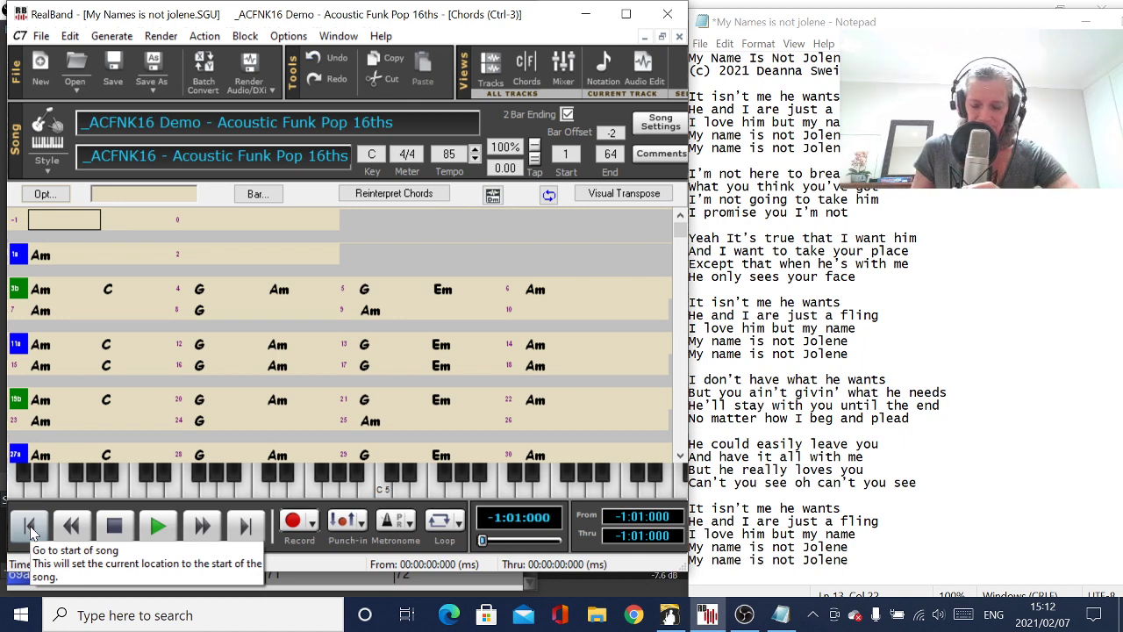
left_click(30, 527)
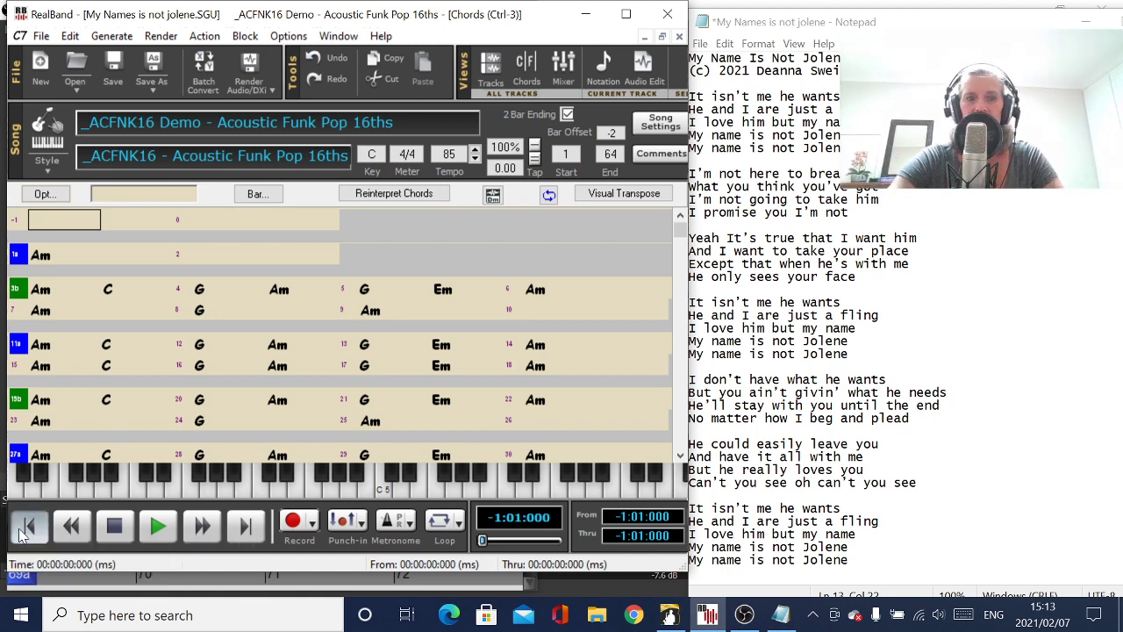
left_click(292, 524)
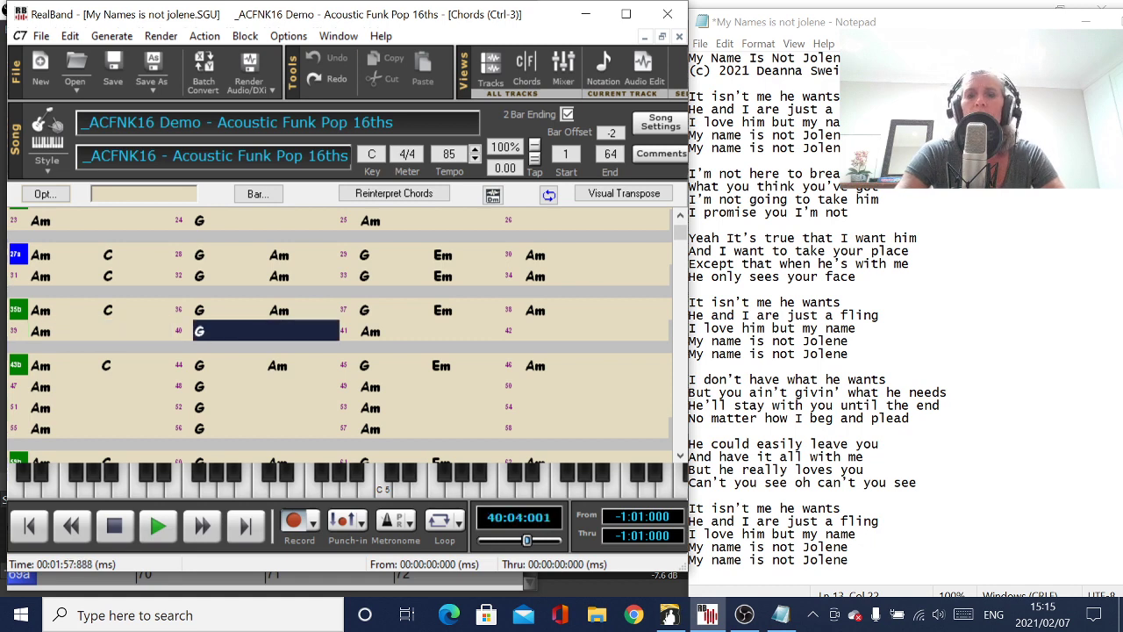
right_click(741, 199)
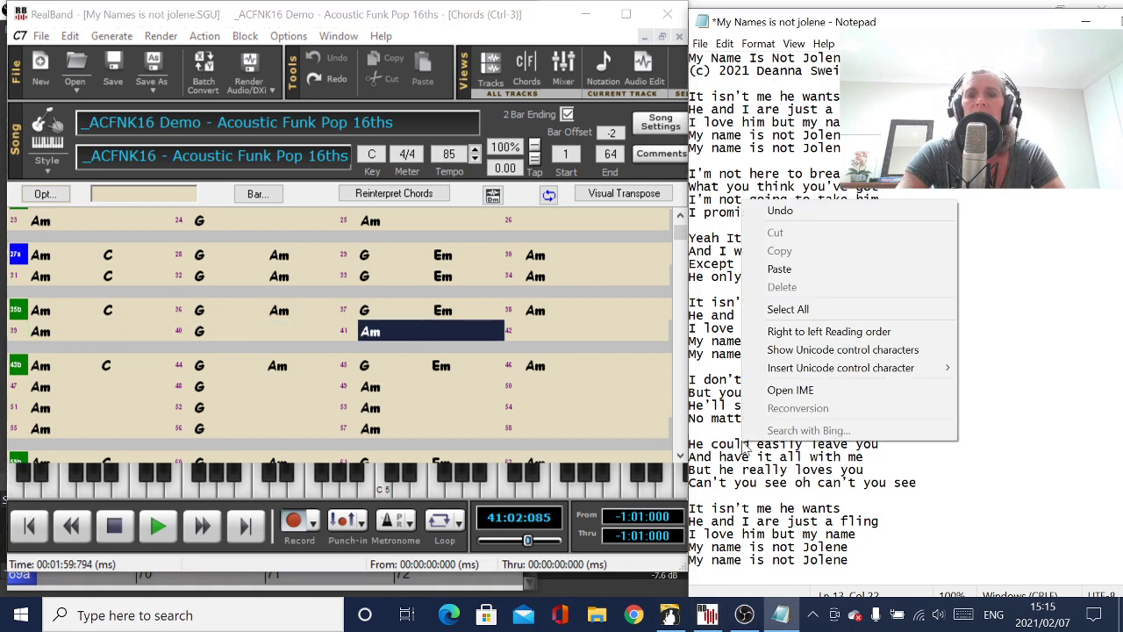
key("Escape")
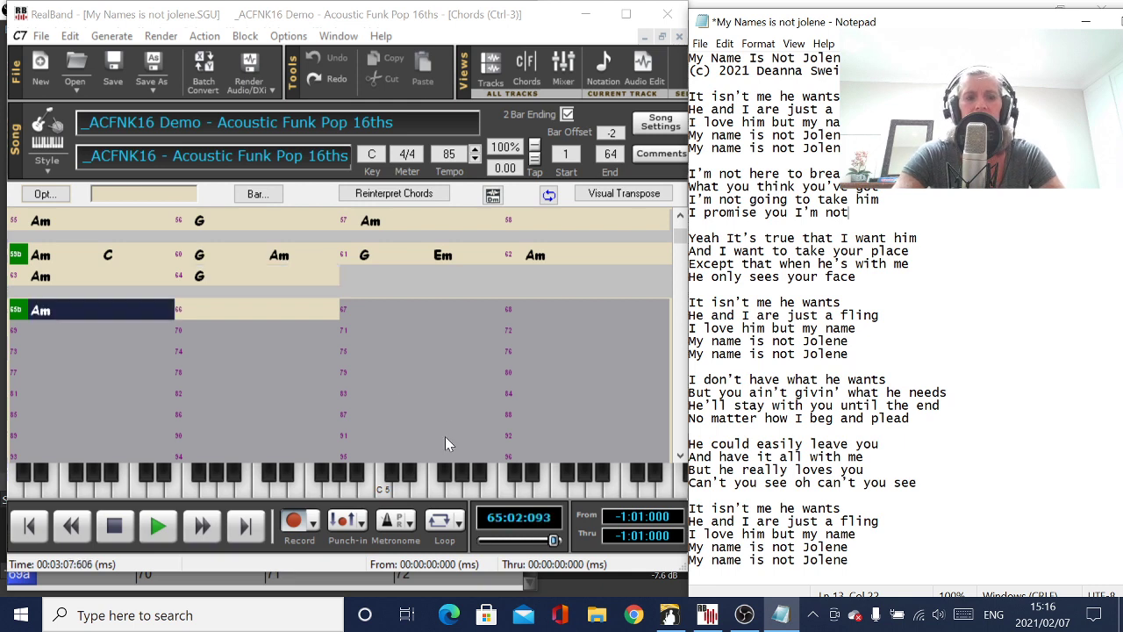
left_click(114, 528)
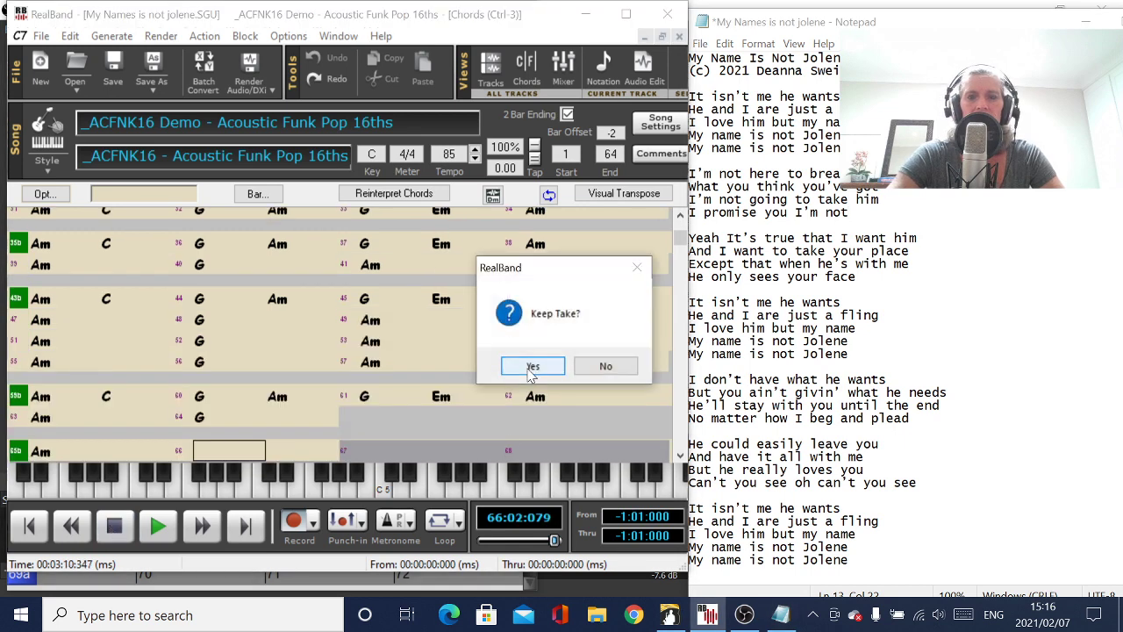
left_click(527, 370)
right_click(528, 374)
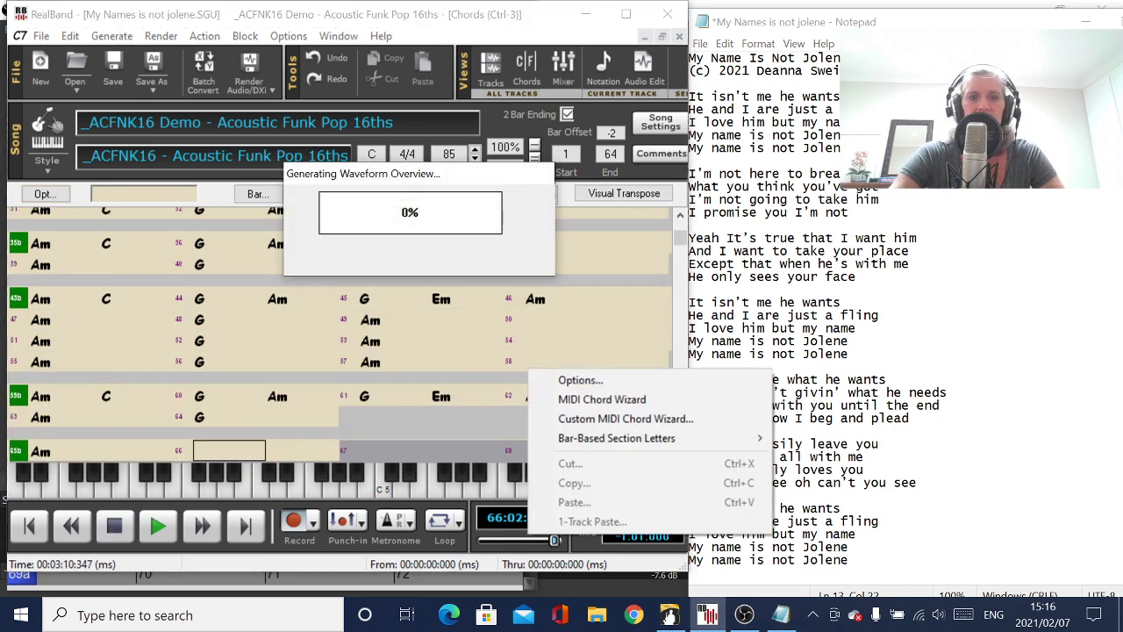
left_click(689, 286)
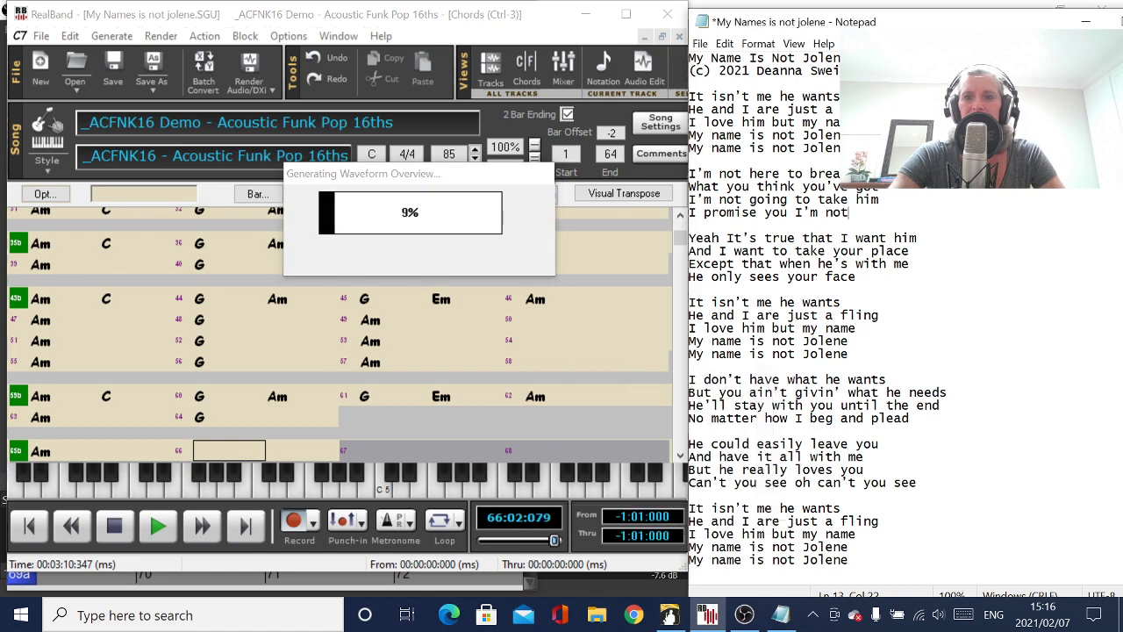
right_click(756, 279)
right_click(701, 391)
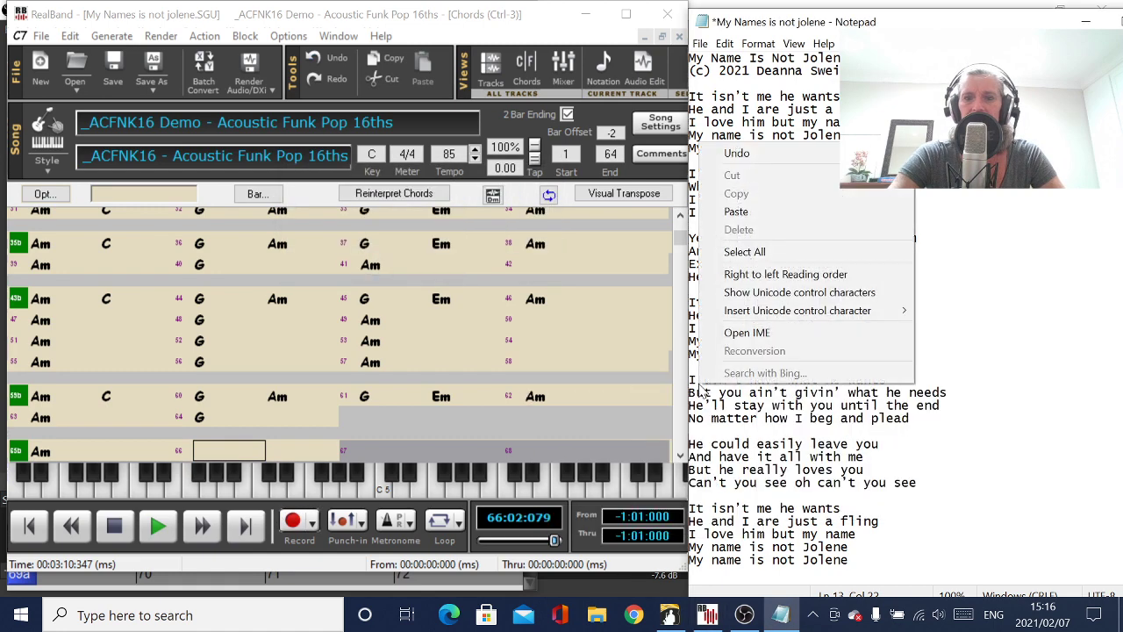
left_click(812, 405)
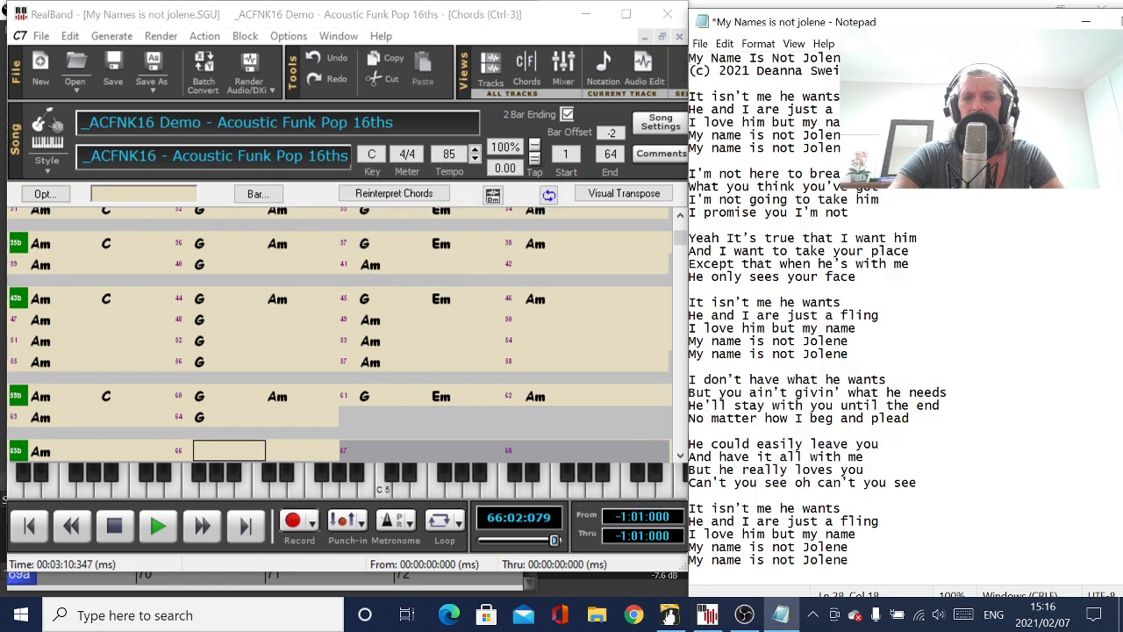
Step: Maximize RealBand with its Tracks view and examine the recorded vocal waveform on track 12, from the end back toward bar 46
left_click(490, 70)
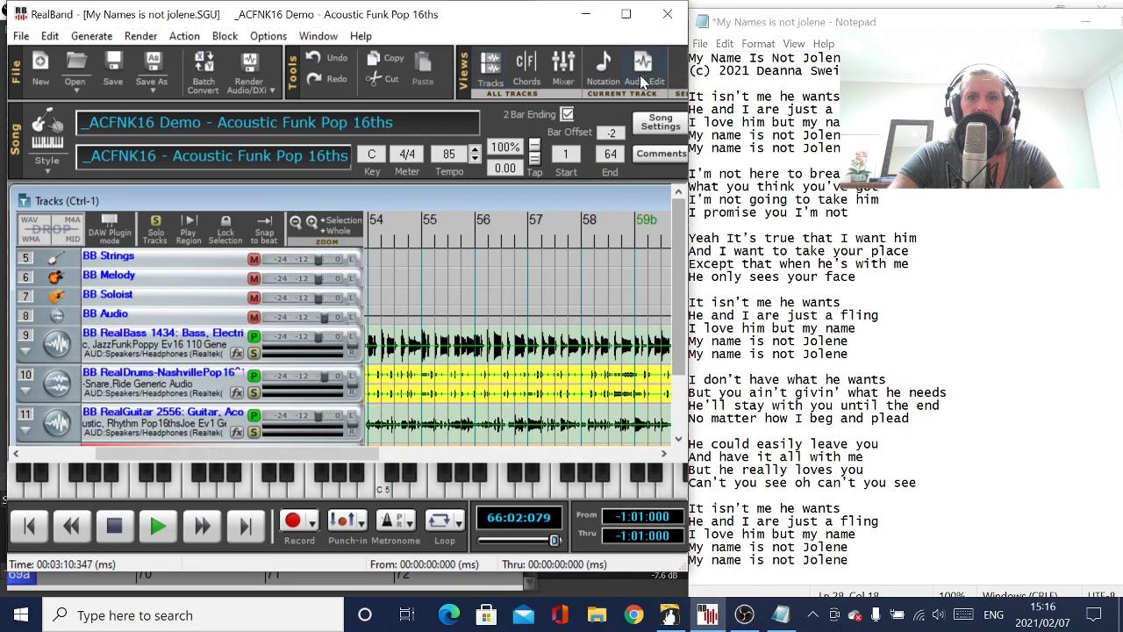
left_click(625, 15)
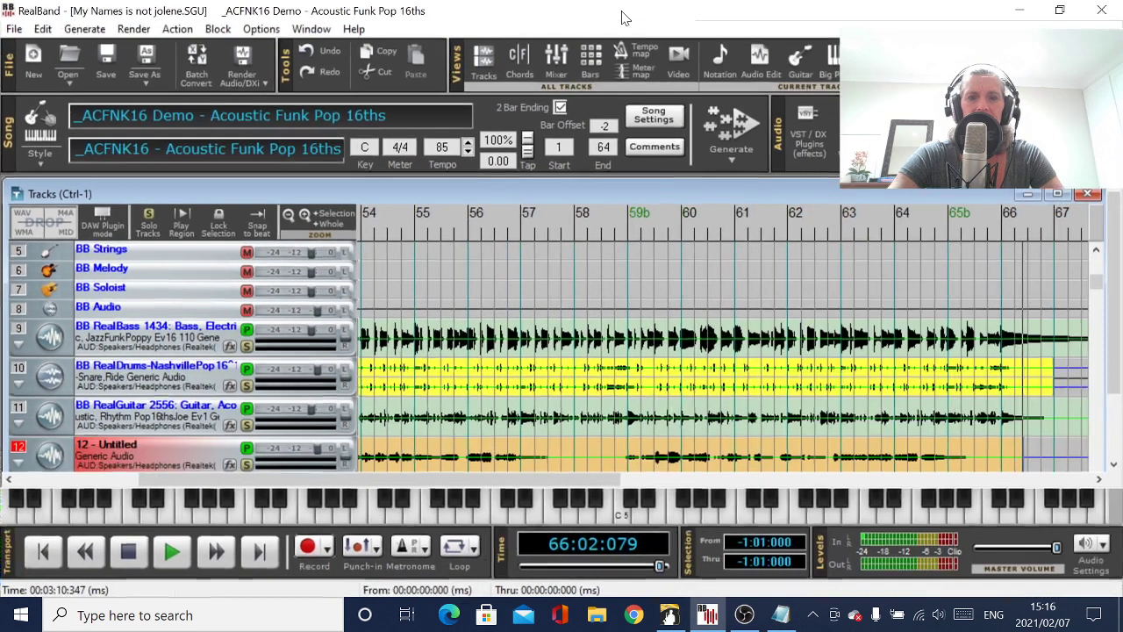
left_click(1114, 466)
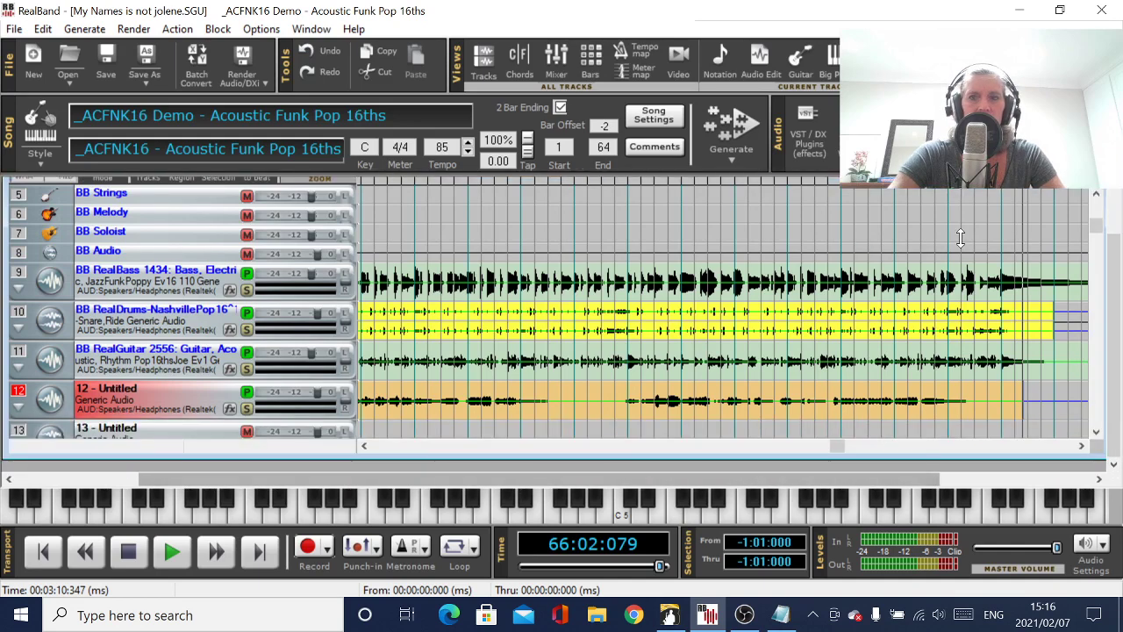
left_click_drag(1114, 289, 1094, 206)
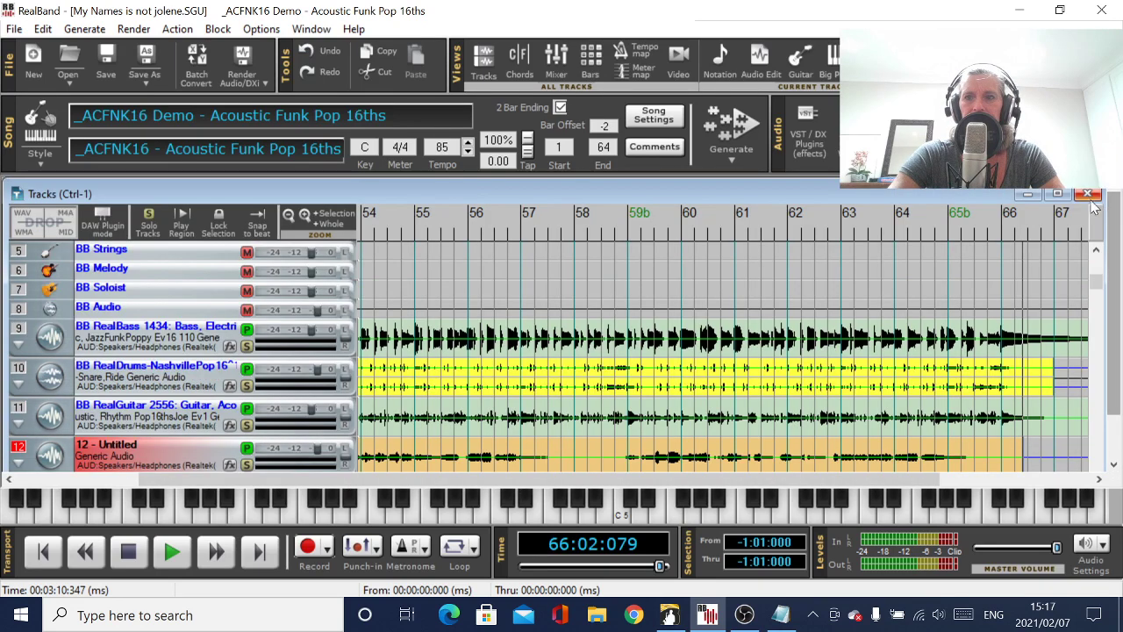
left_click(1058, 193)
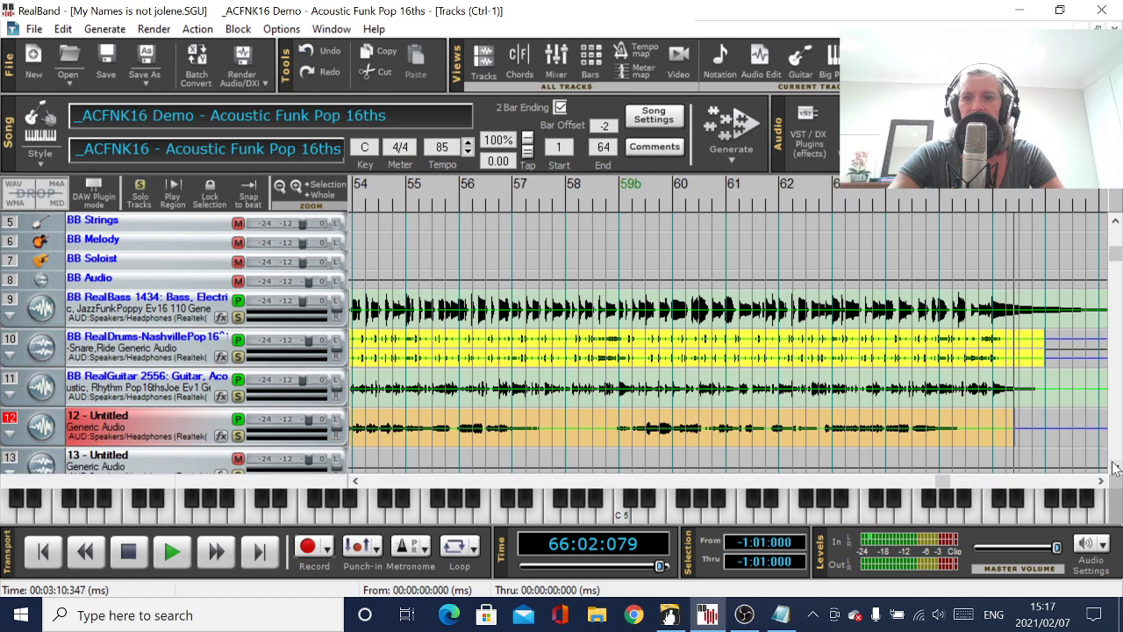
left_click(1114, 468)
left_click(1114, 468)
left_click(356, 481)
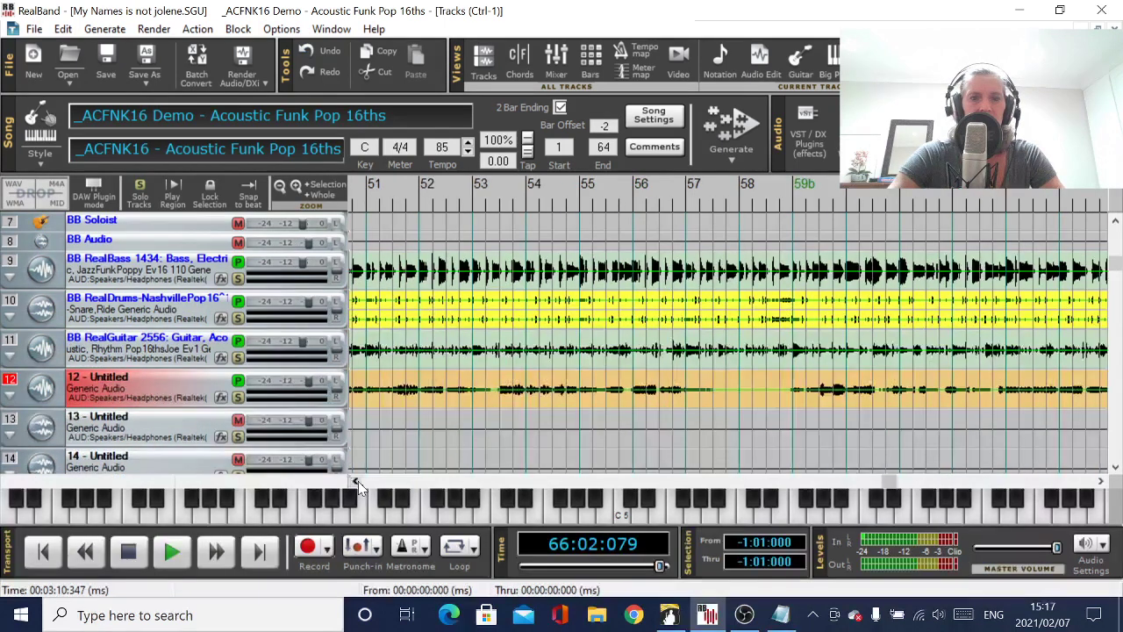
left_click(357, 480)
left_click(357, 481)
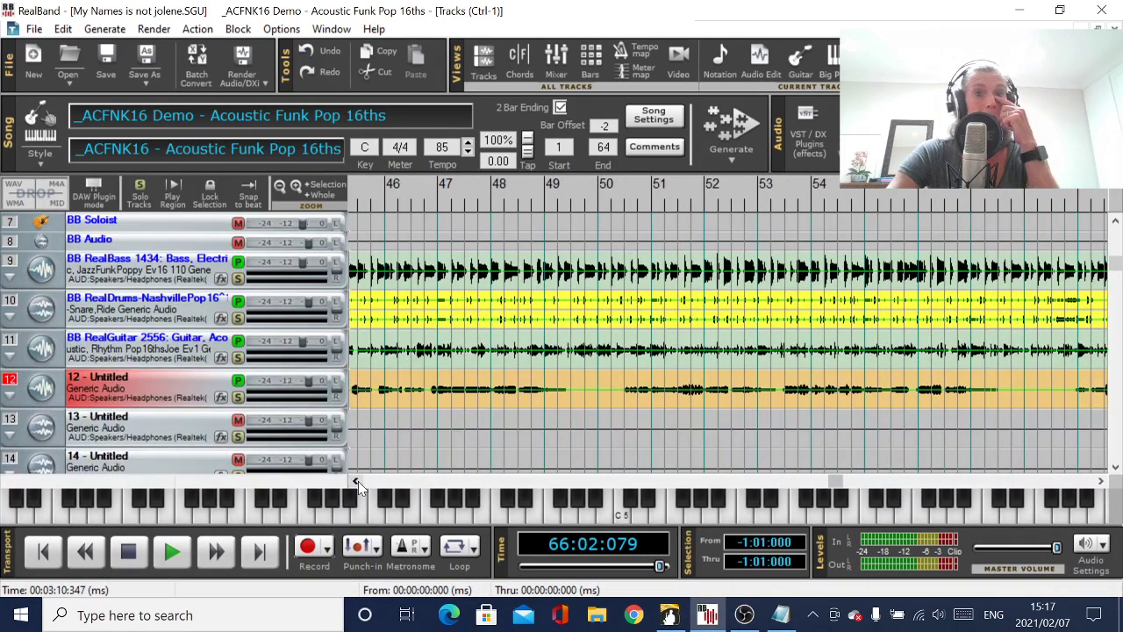
Step: Play back the song from bar 27 in the maximized Chords view, check it against the Notepad lyrics, and stop playback
left_click(518, 57)
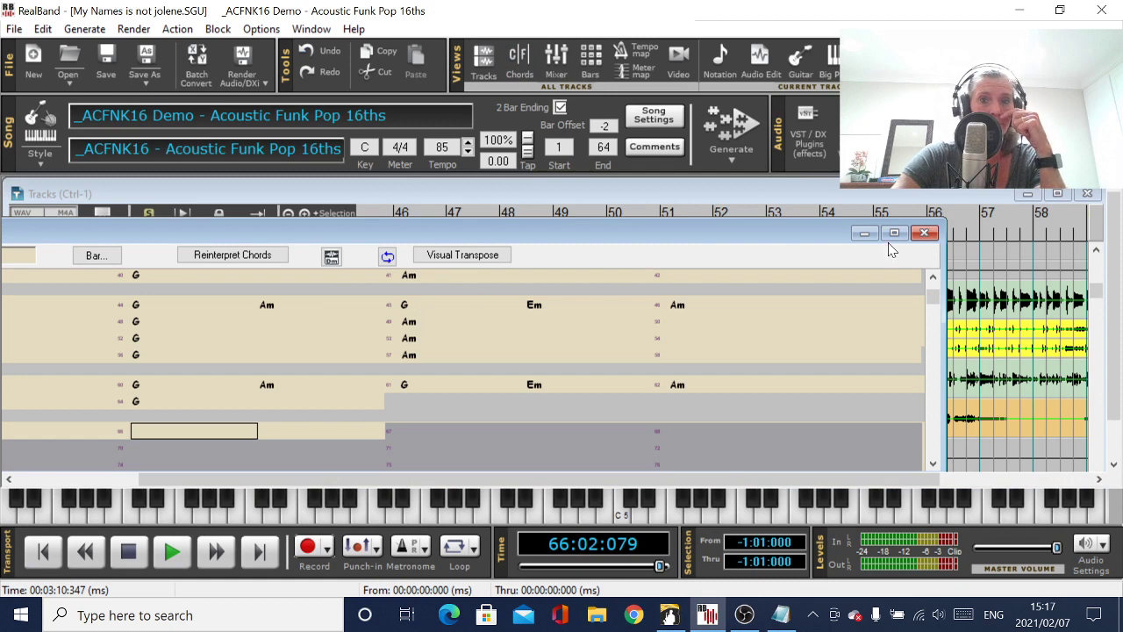
left_click(894, 233)
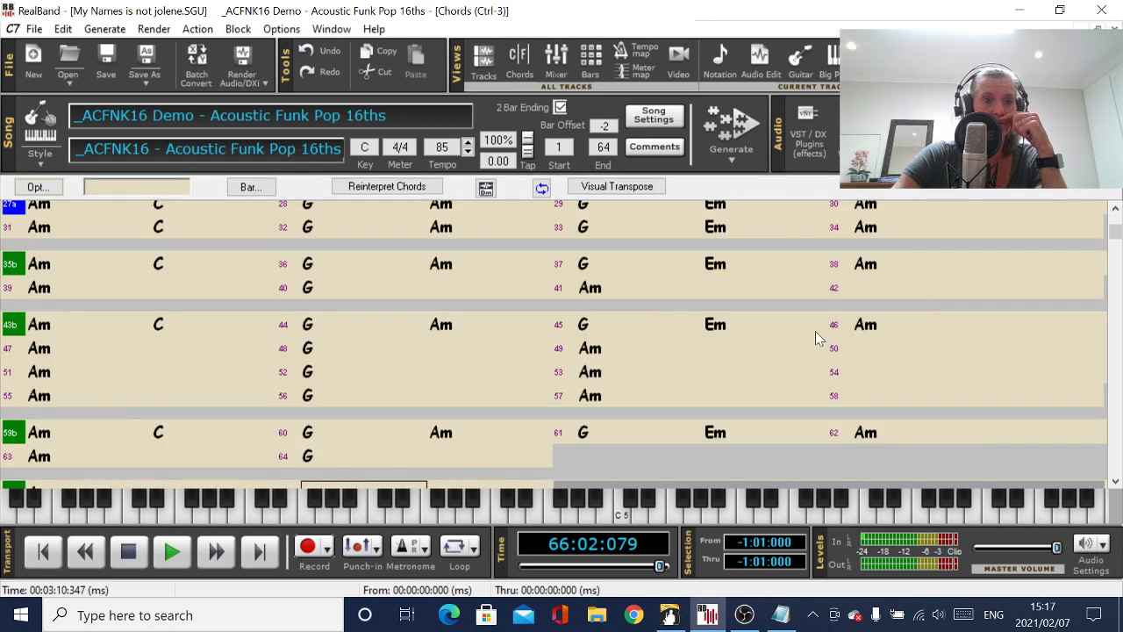
left_click(65, 213)
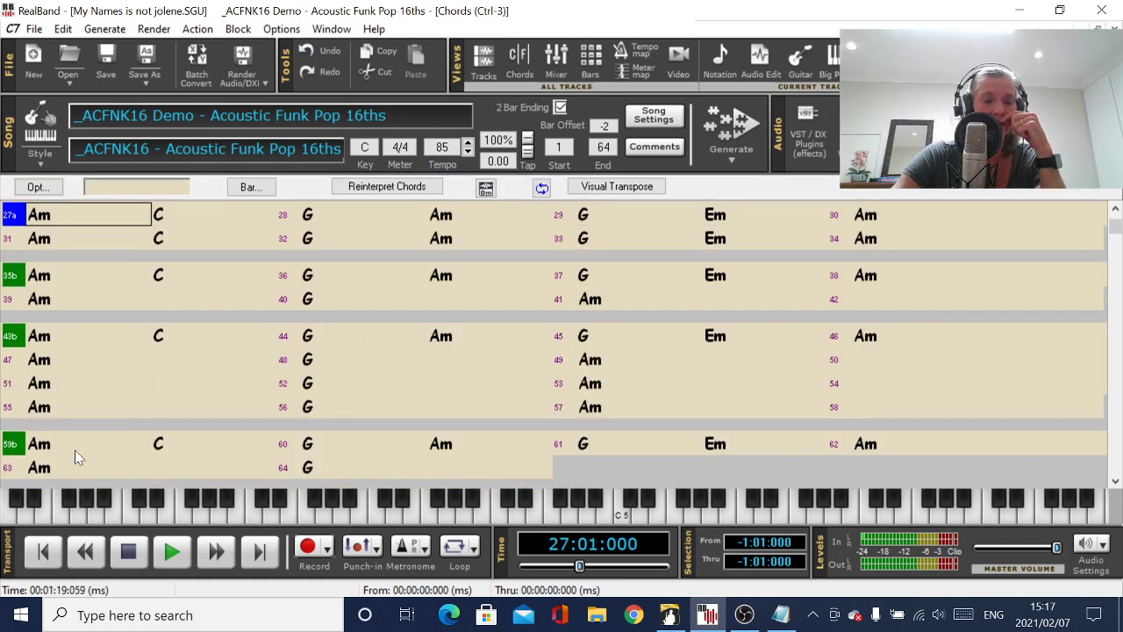
left_click(172, 547)
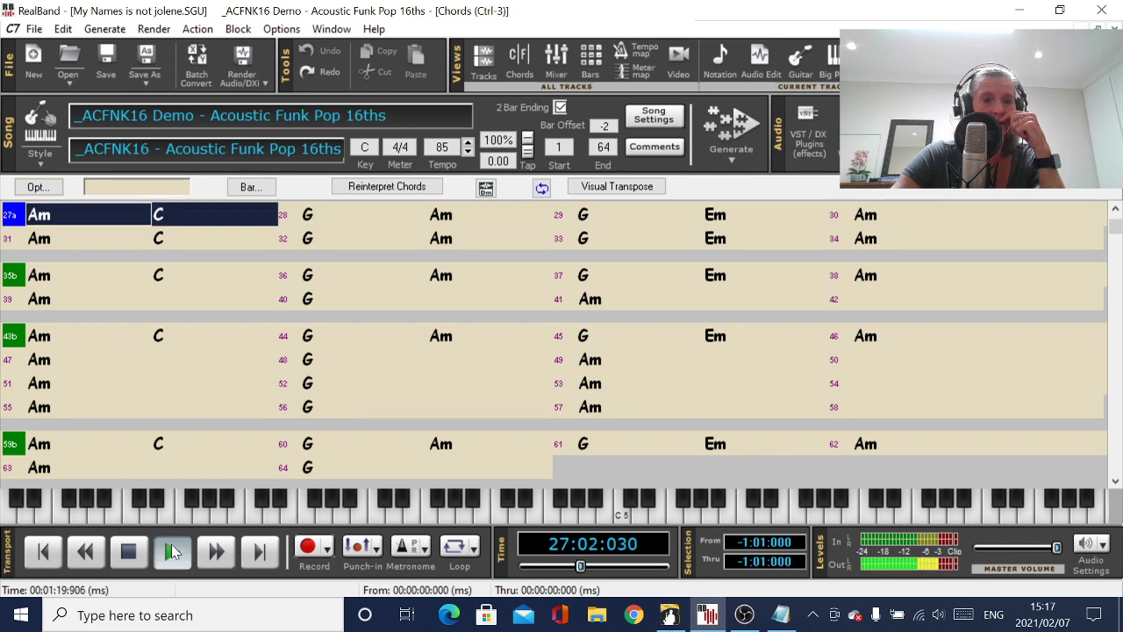
left_click(780, 615)
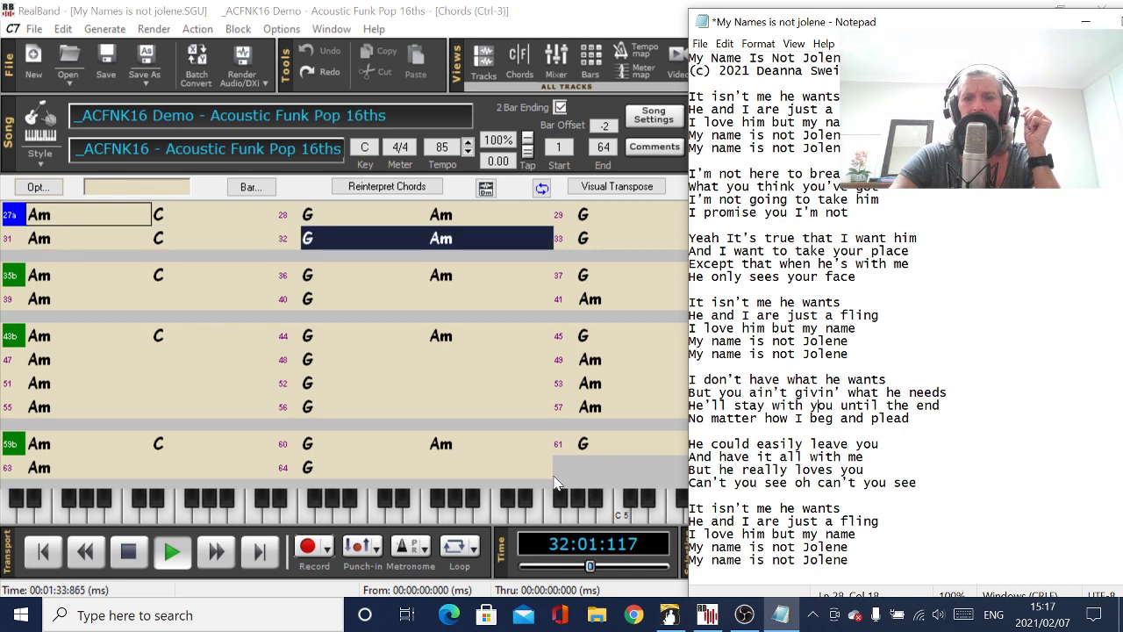
left_click(130, 561)
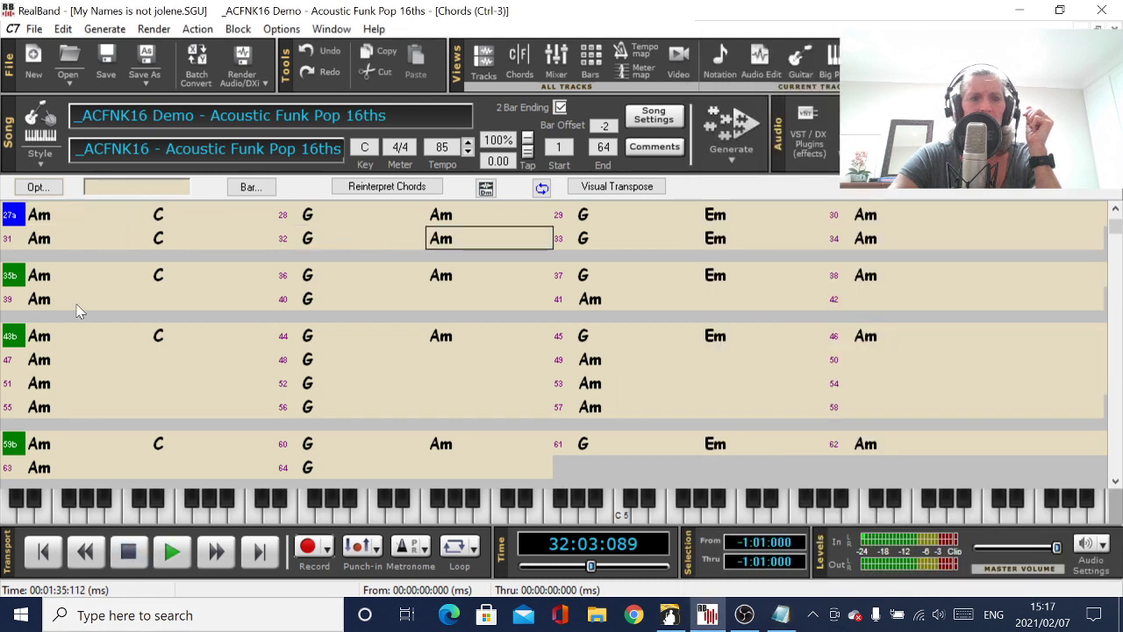
Step: Set the song position to bar 25 on the chord sheet and return to the maximized Tracks view
left_click(61, 217)
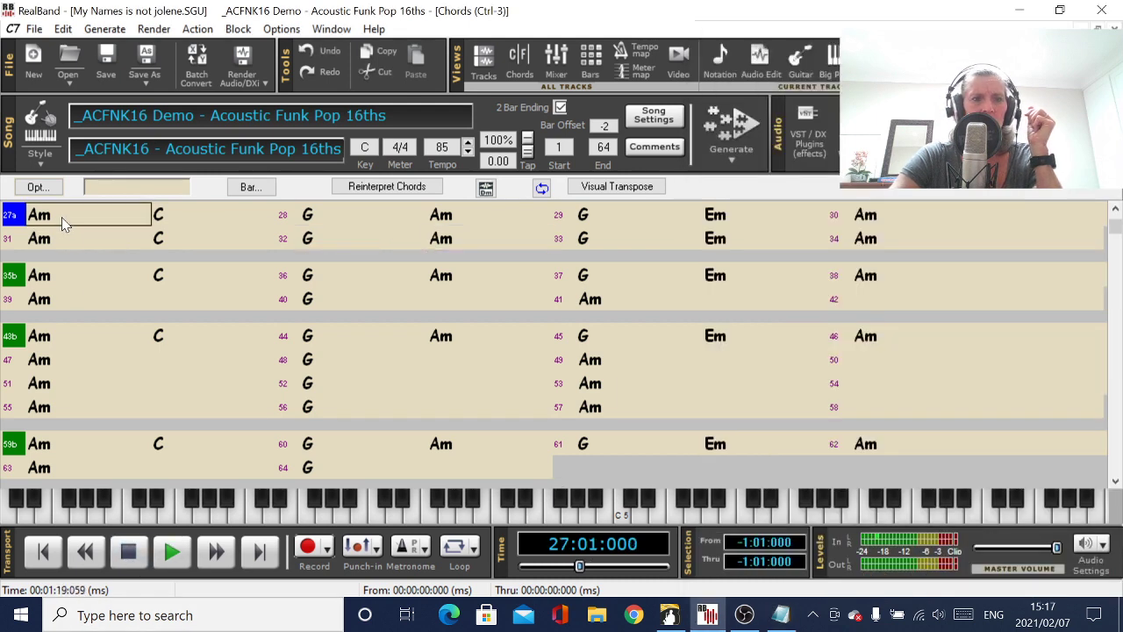
left_click(1115, 210)
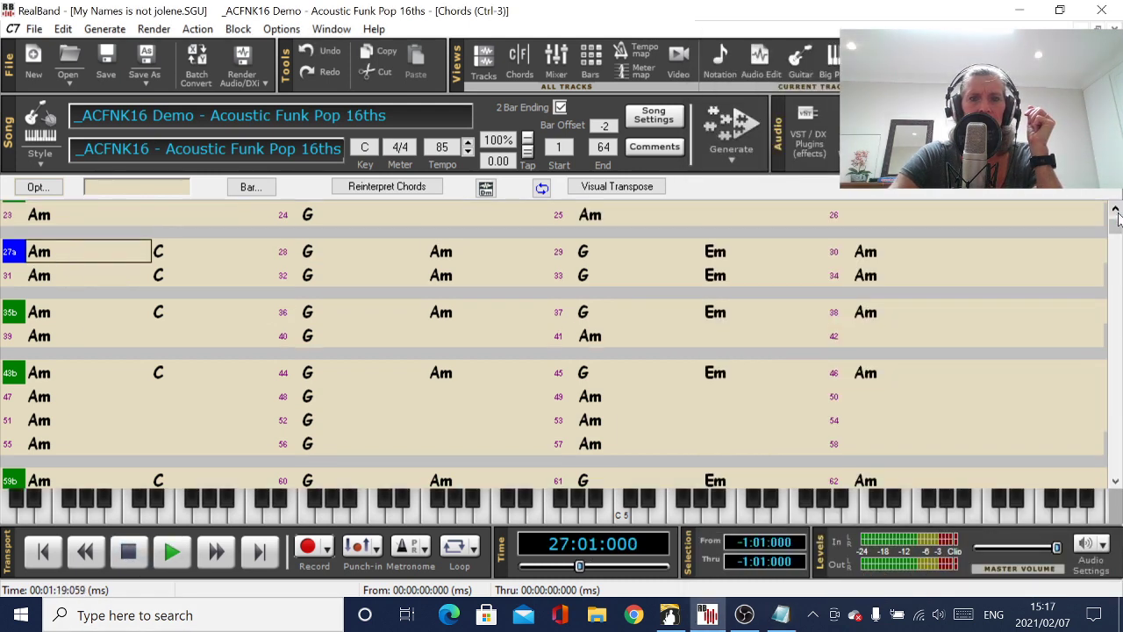
left_click(621, 214)
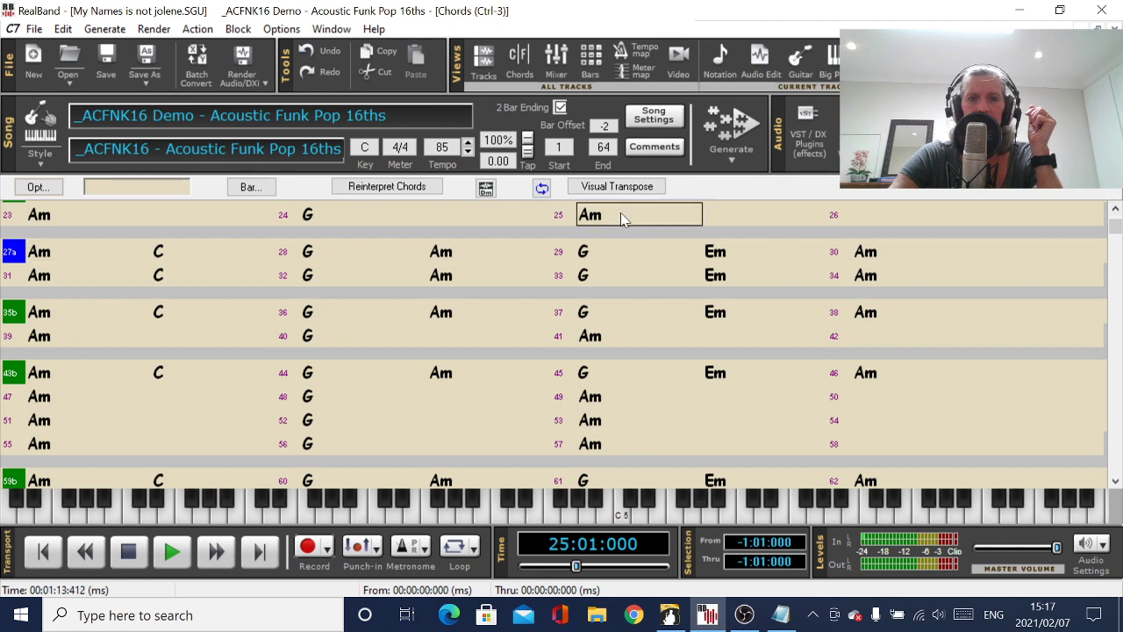
left_click(494, 63)
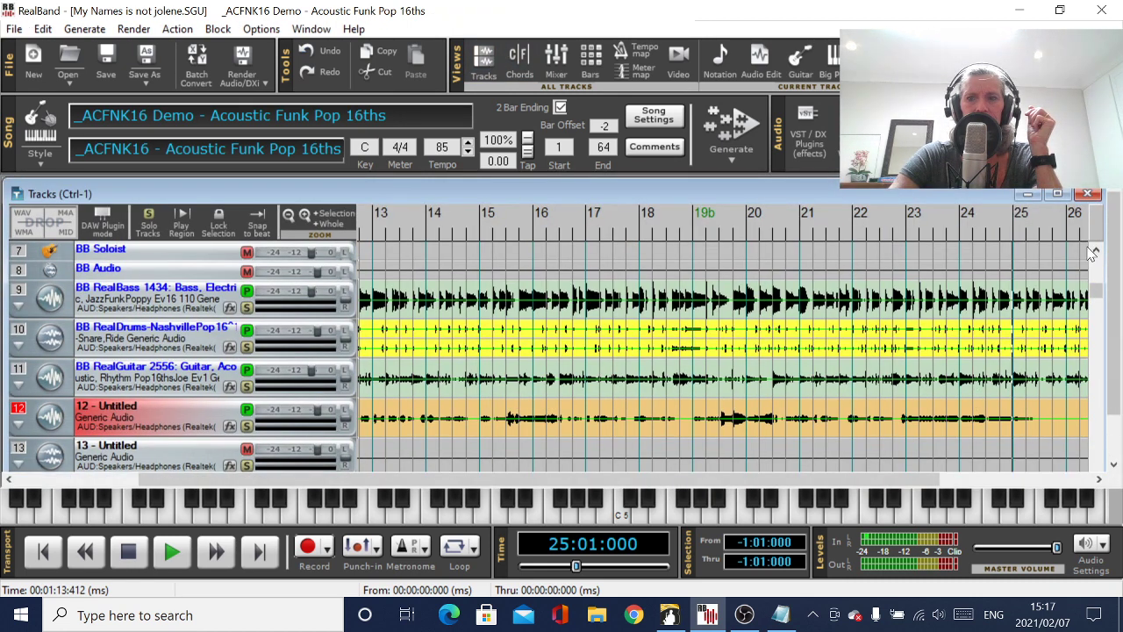
left_click(1057, 193)
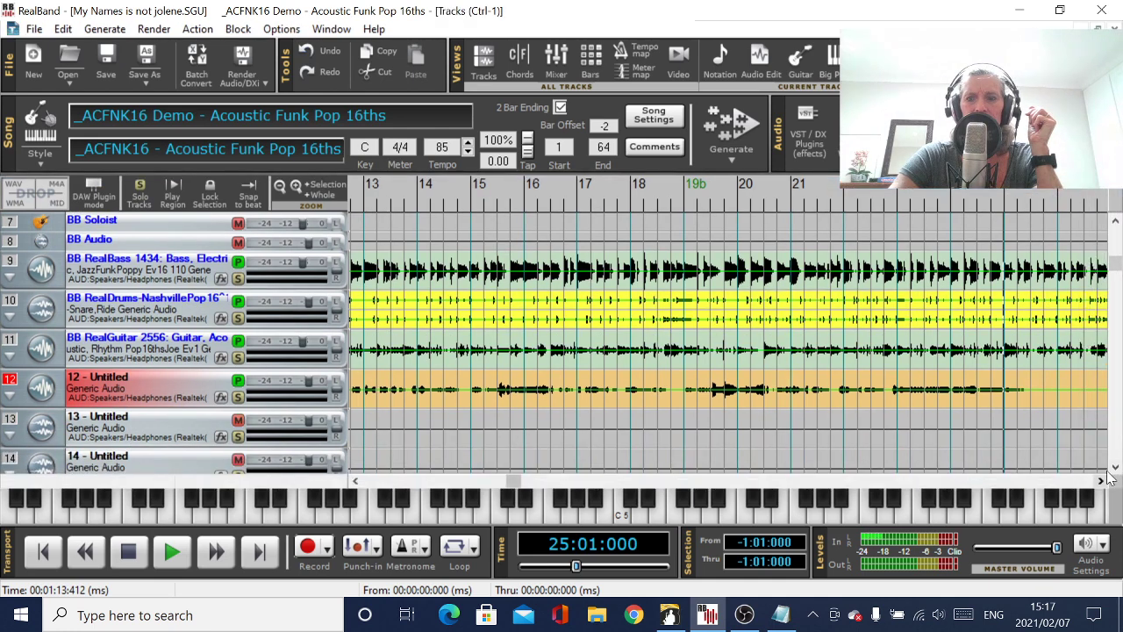
Step: Select the empty track 13, check its track type options, and set the song position to bar 22, beat 4
left_click(1104, 471)
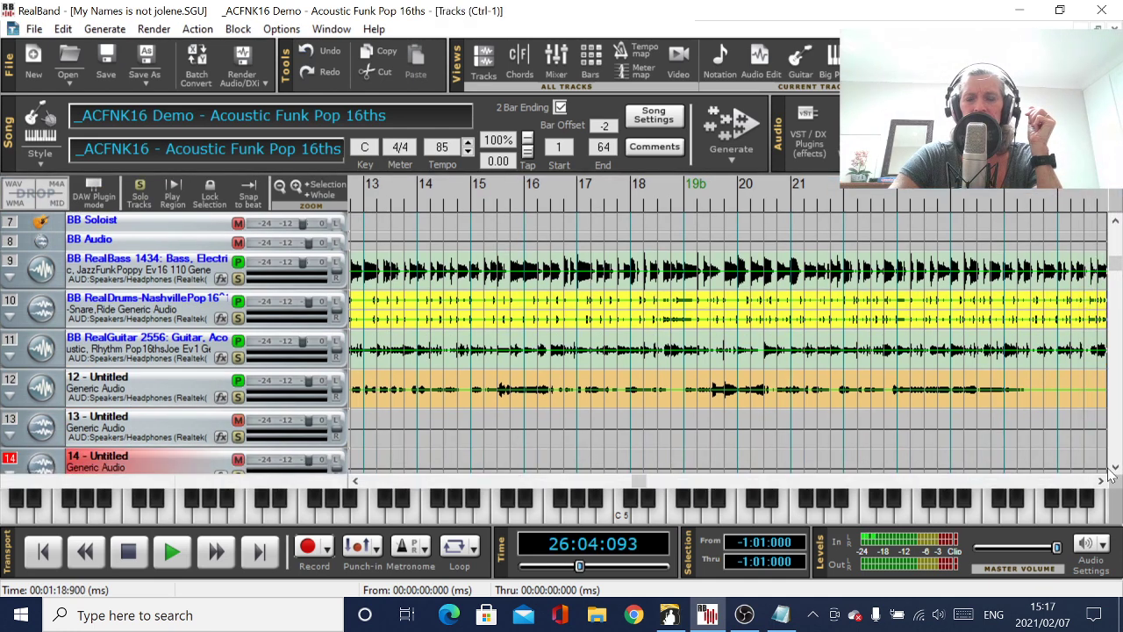
left_click(1020, 424)
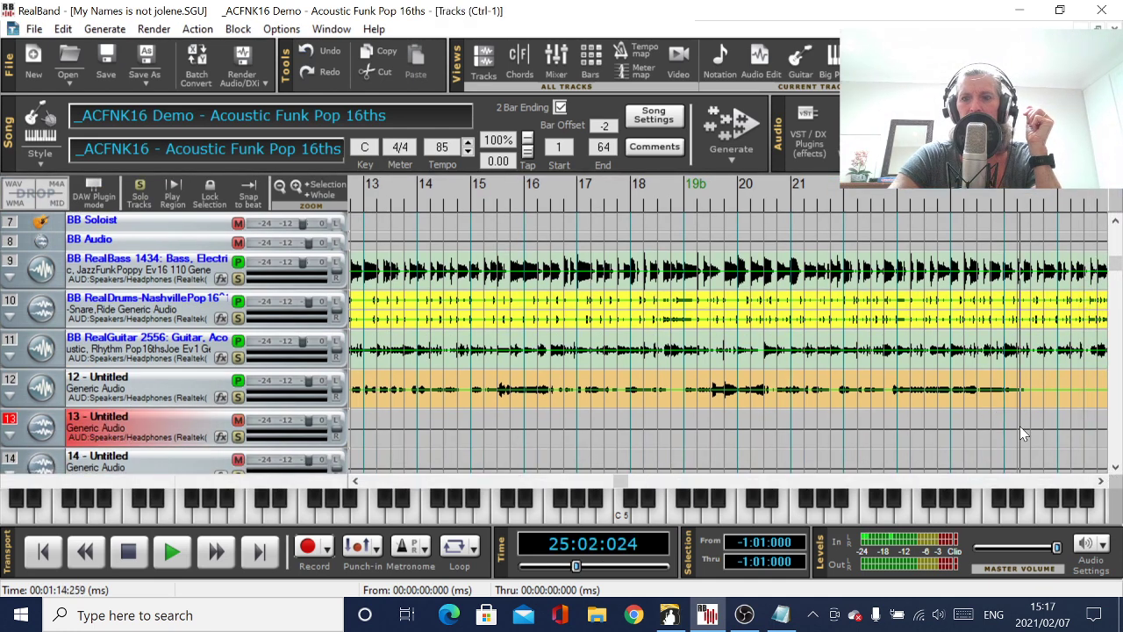
right_click(147, 425)
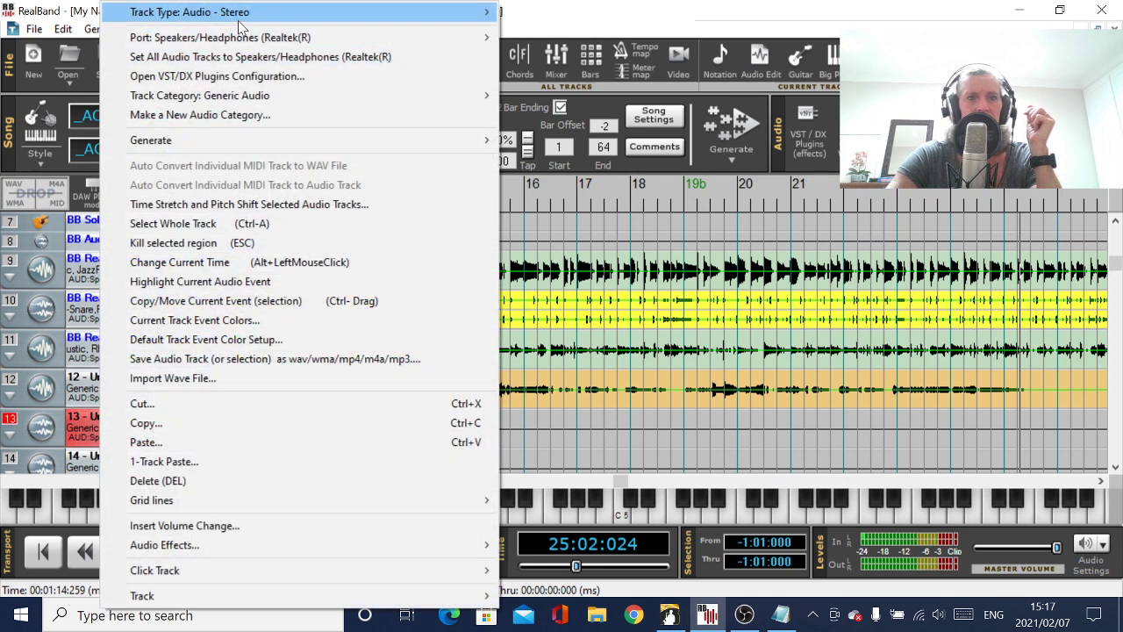
mouse_move(242, 14)
left_click(576, 28)
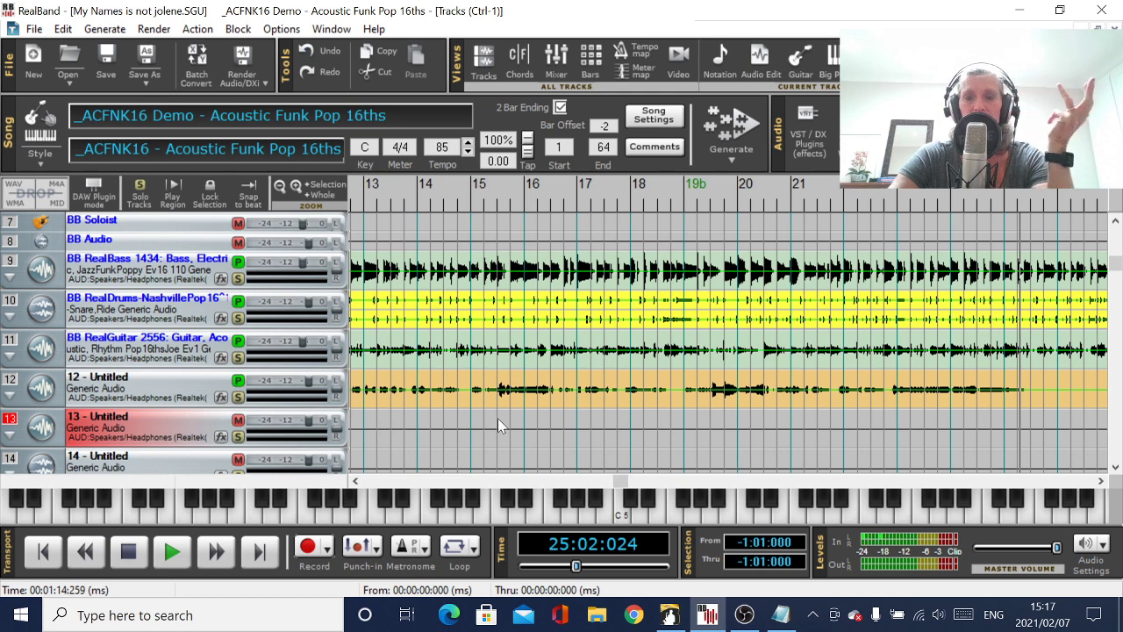
left_click(889, 430)
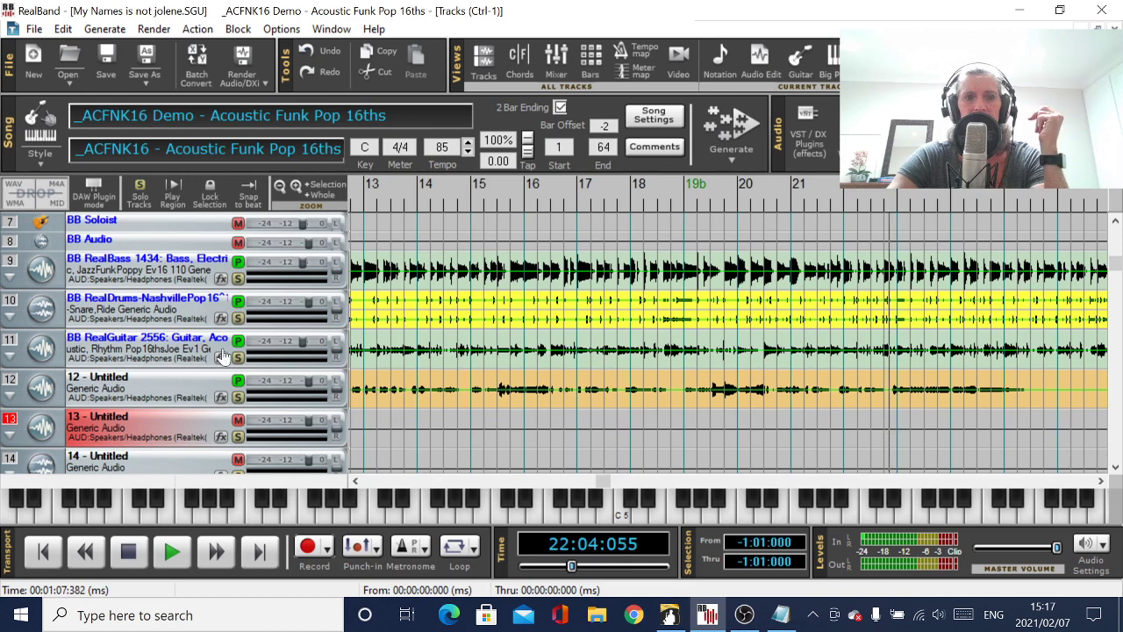
Step: Try recording a vocal on track 13 from bar 22 with the Notepad lyrics, then stop and discard the take
left_click(305, 546)
left_click(781, 614)
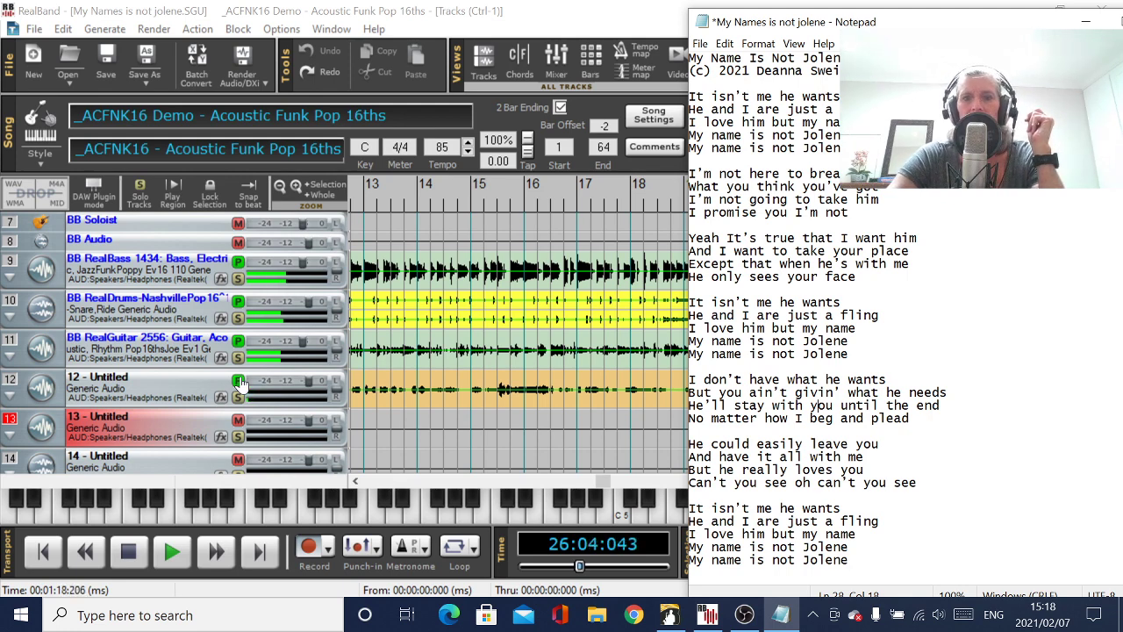
key("alt+Tab")
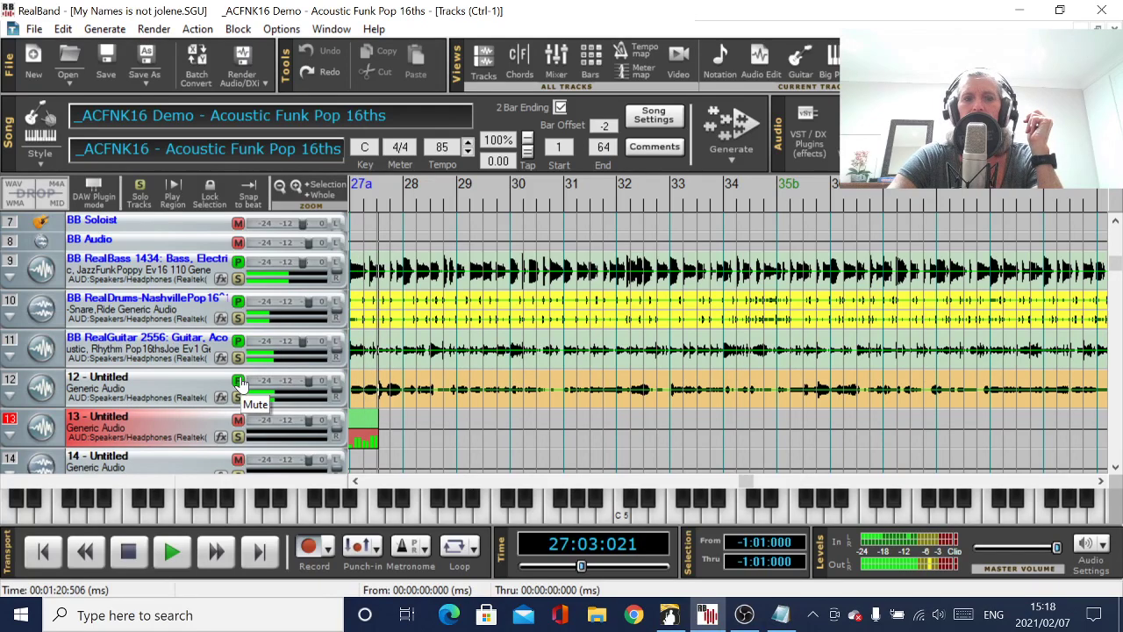
left_click(128, 557)
left_click(614, 370)
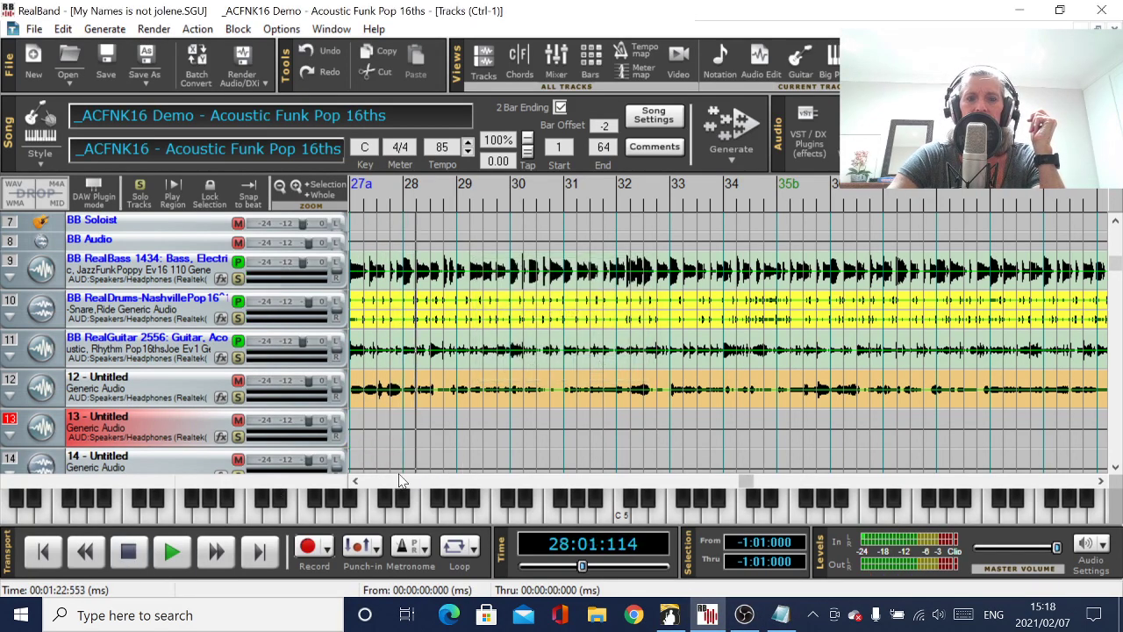
Step: Set the song position to bar 23, beat 2 on track 13 and restore the RealBand window beside the Notepad lyrics
left_click(369, 481)
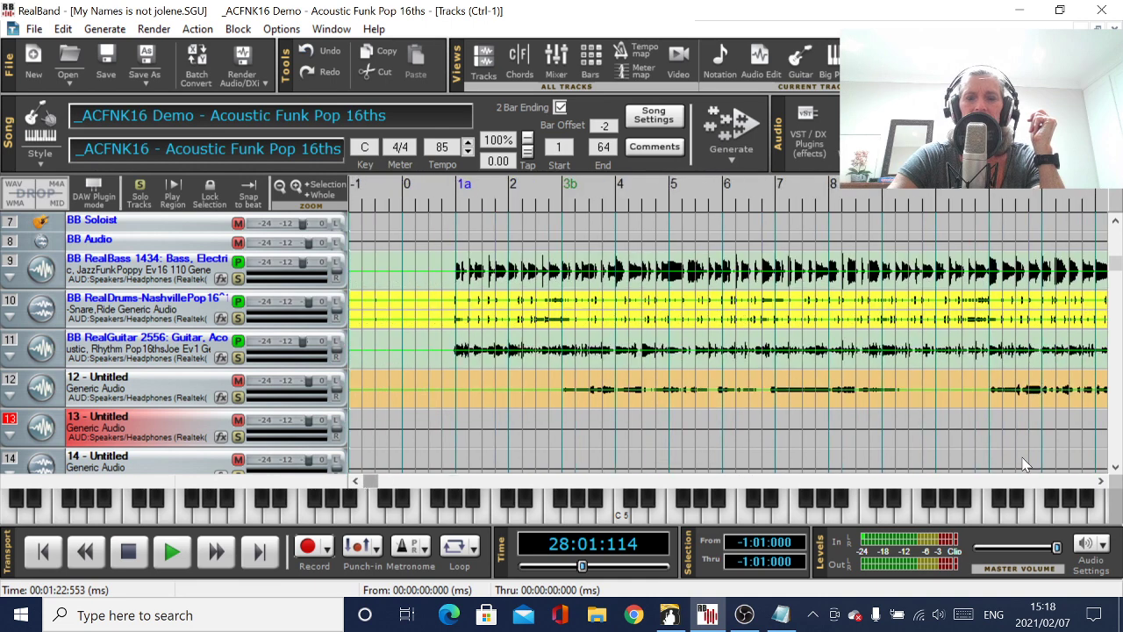
left_click(1071, 480)
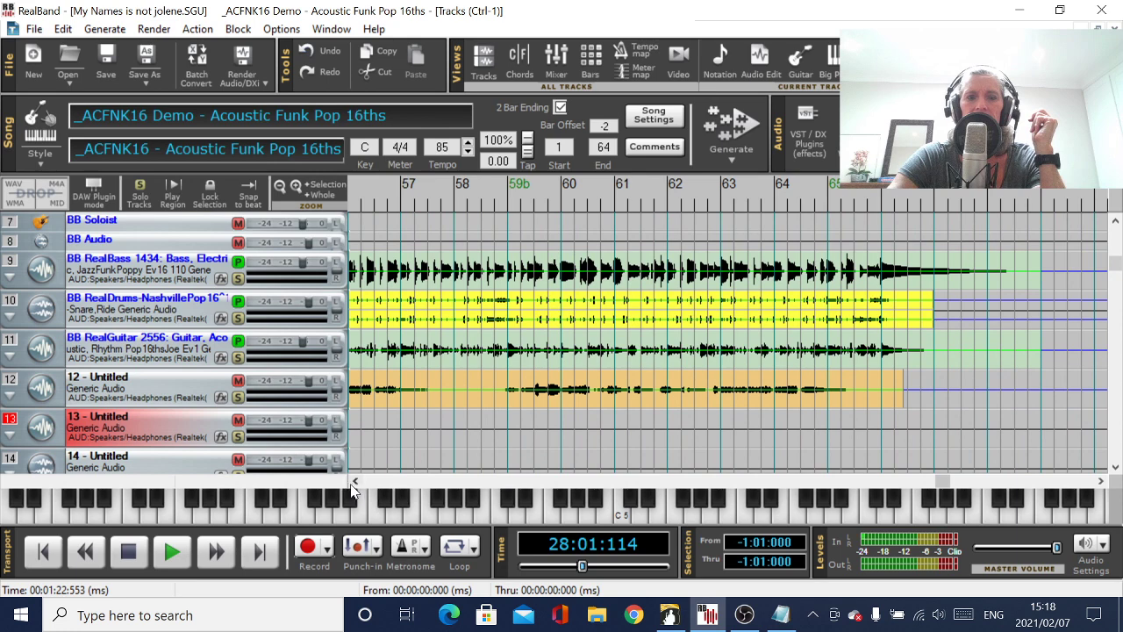
left_click_drag(353, 484, 357, 485)
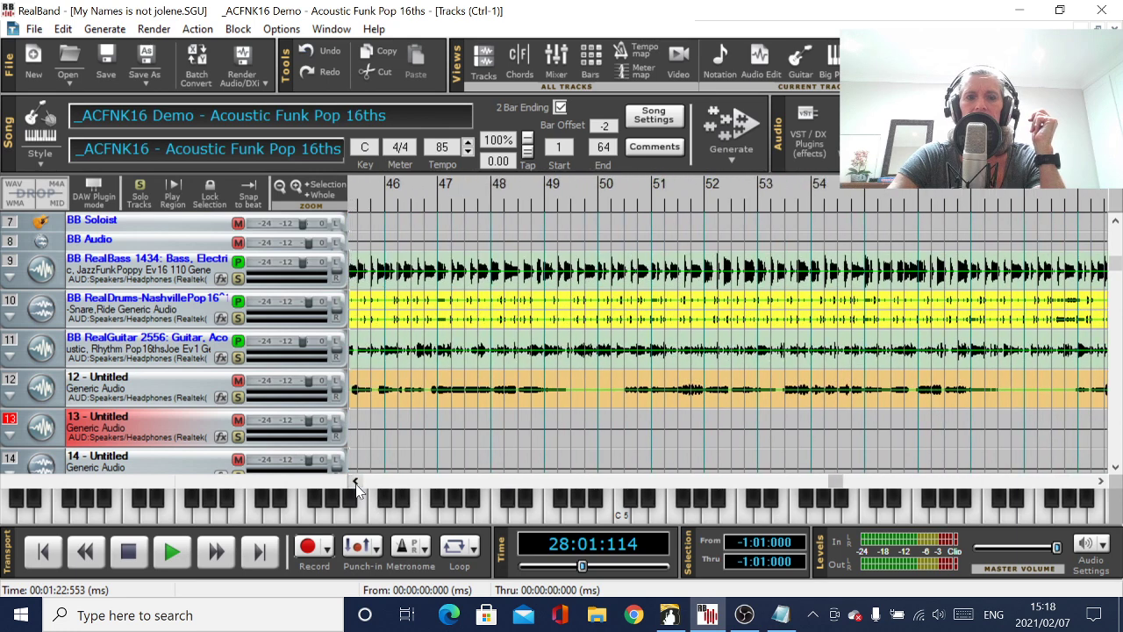
left_click(172, 551)
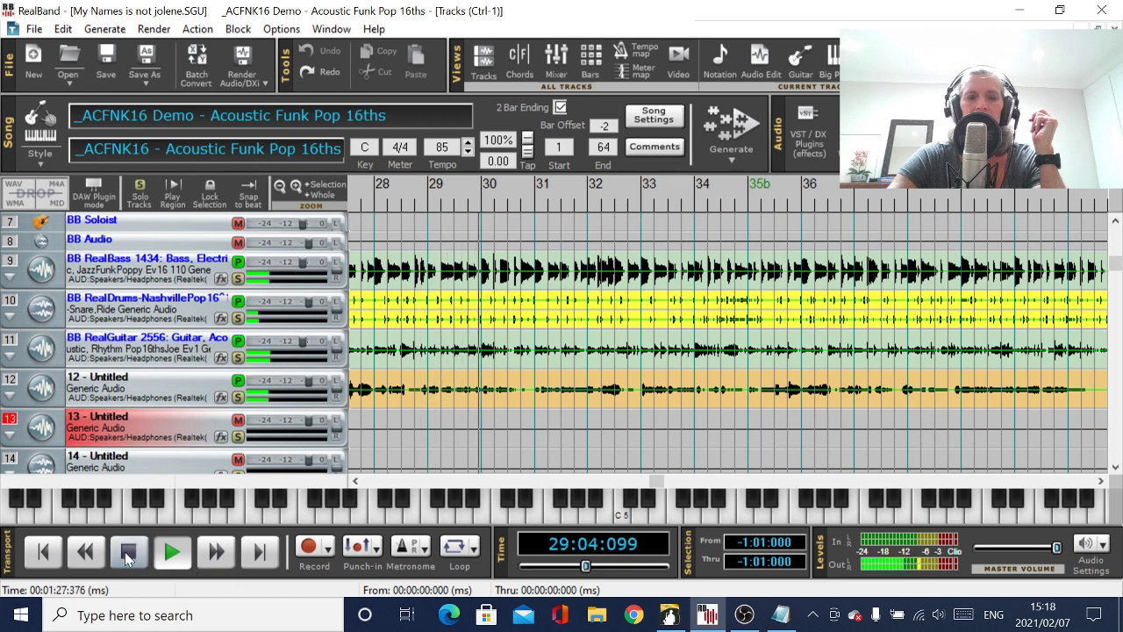
left_click(127, 553)
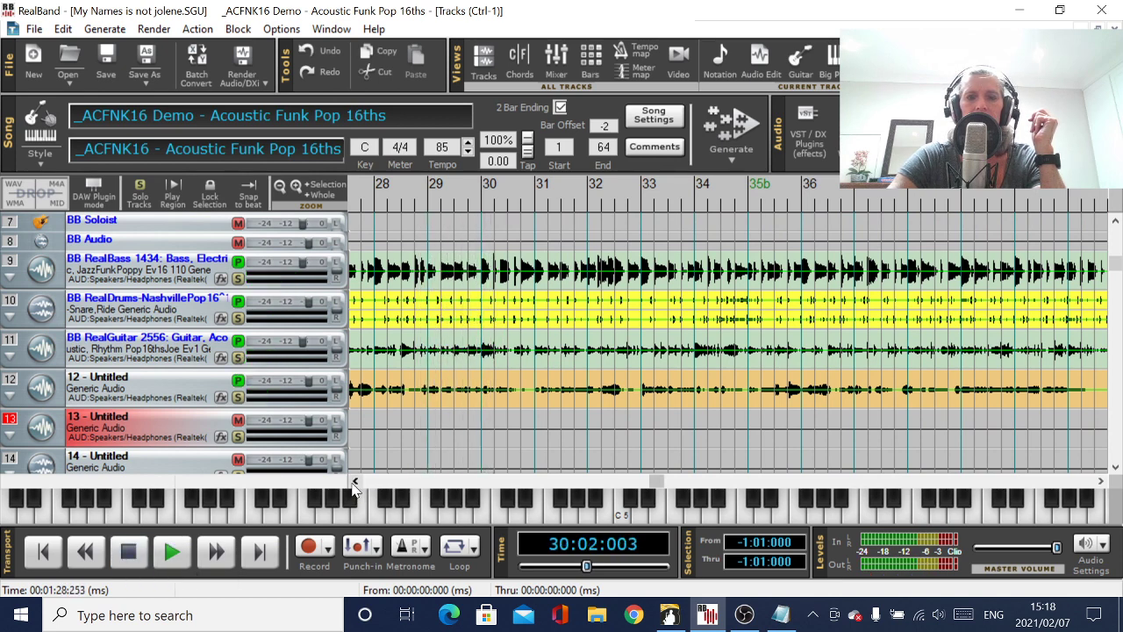
left_click(354, 482)
left_click(354, 482)
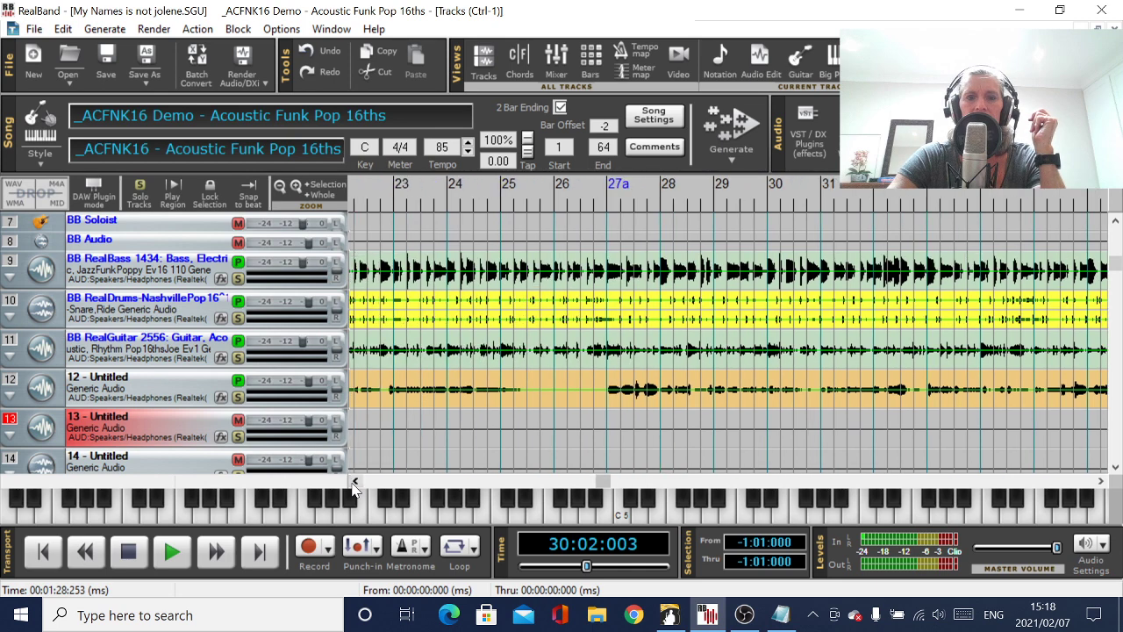
left_click(412, 445)
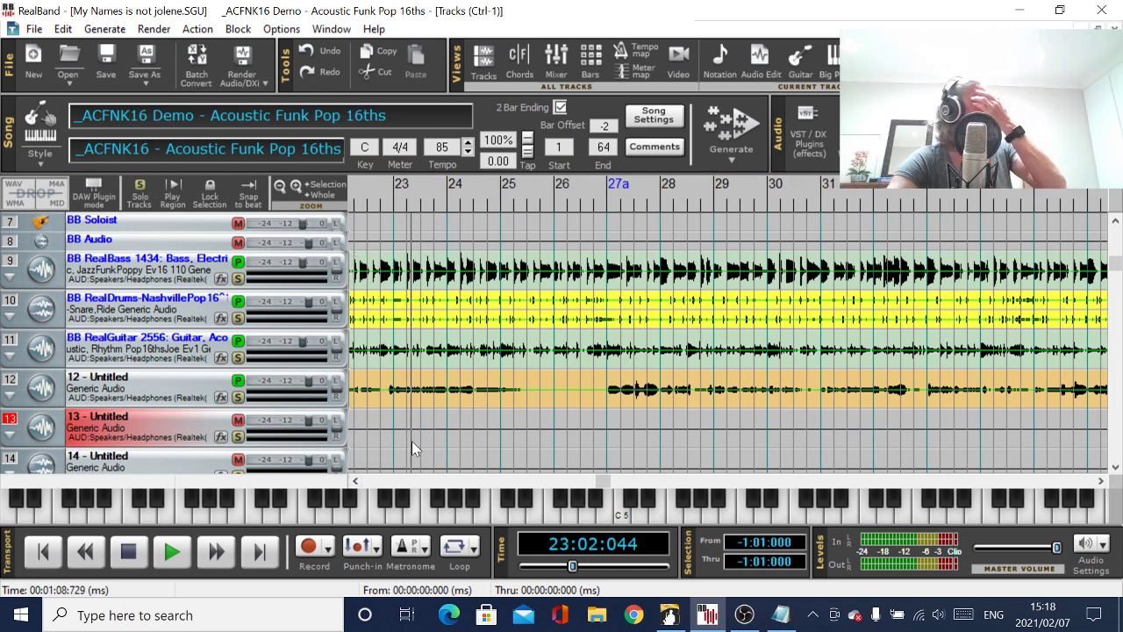
left_click(1060, 11)
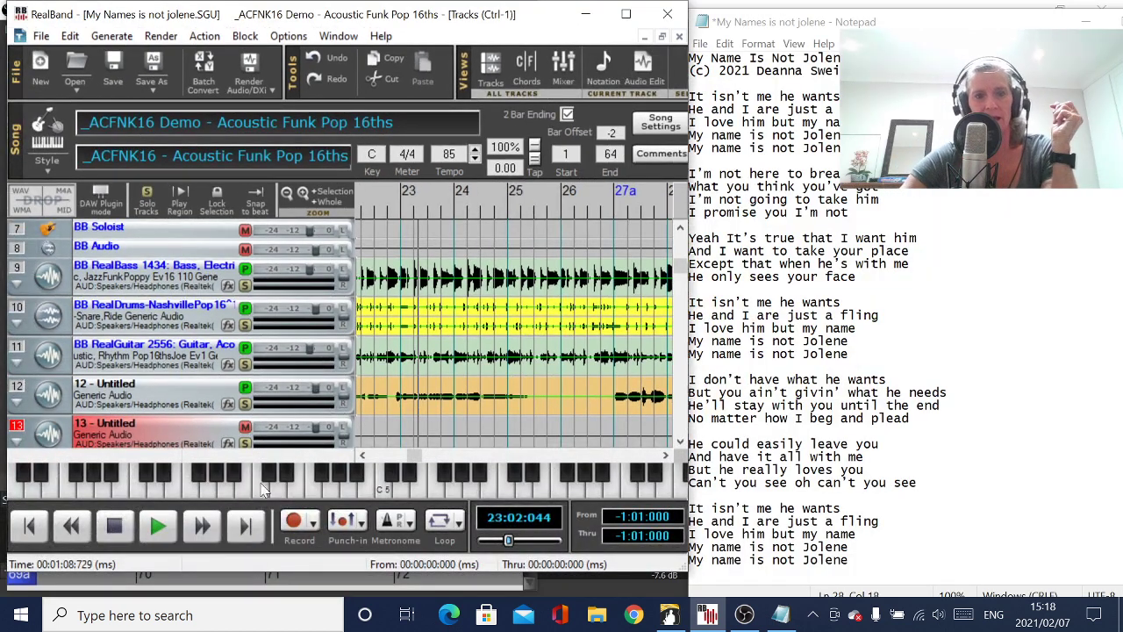
Step: Record a vocal take on track 13 from bar 23 with track 12 muted, and stop at bar 33
left_click(294, 523)
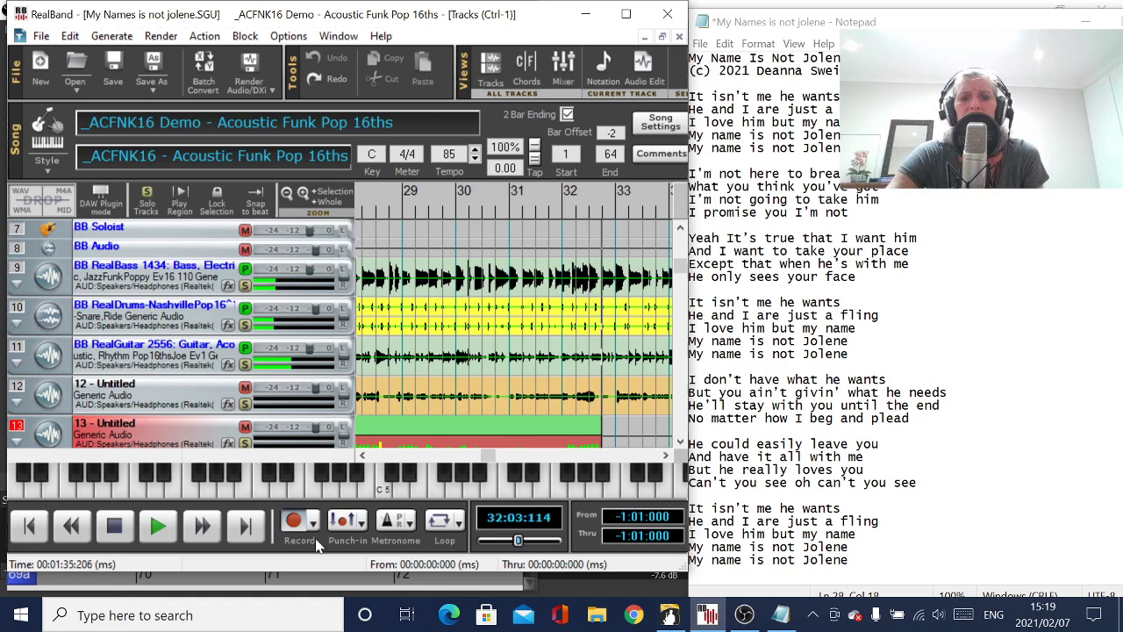
key("space")
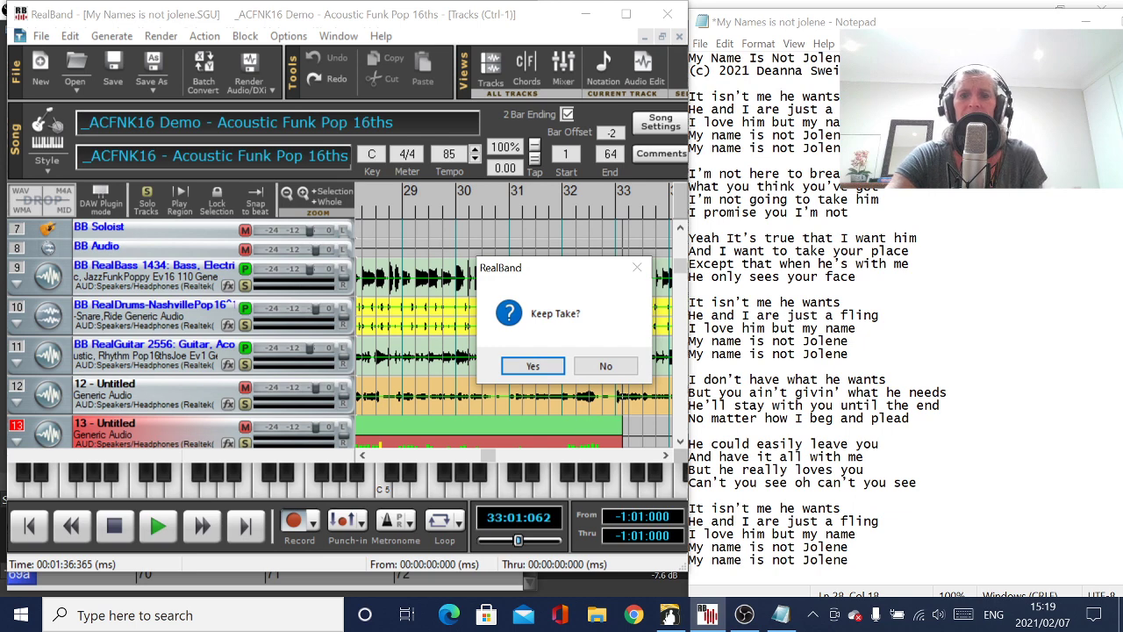
Step: Change the lyric line "And have it all with me" in Notepad to "And he could have it all with me"
left_click(719, 457)
type("he")
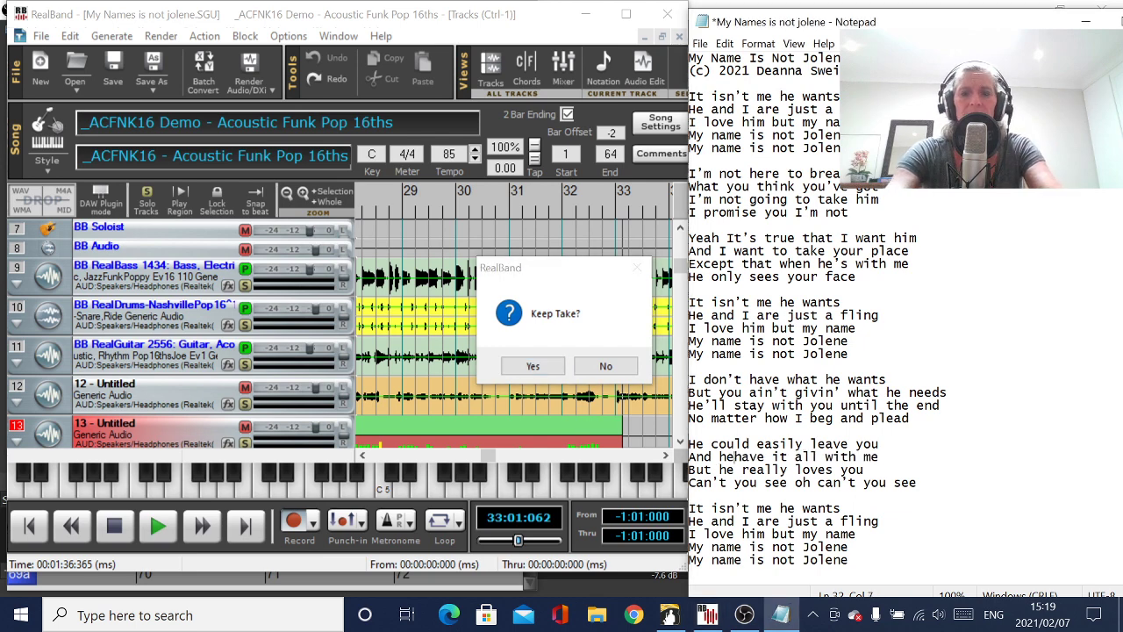
key("BackSpace")
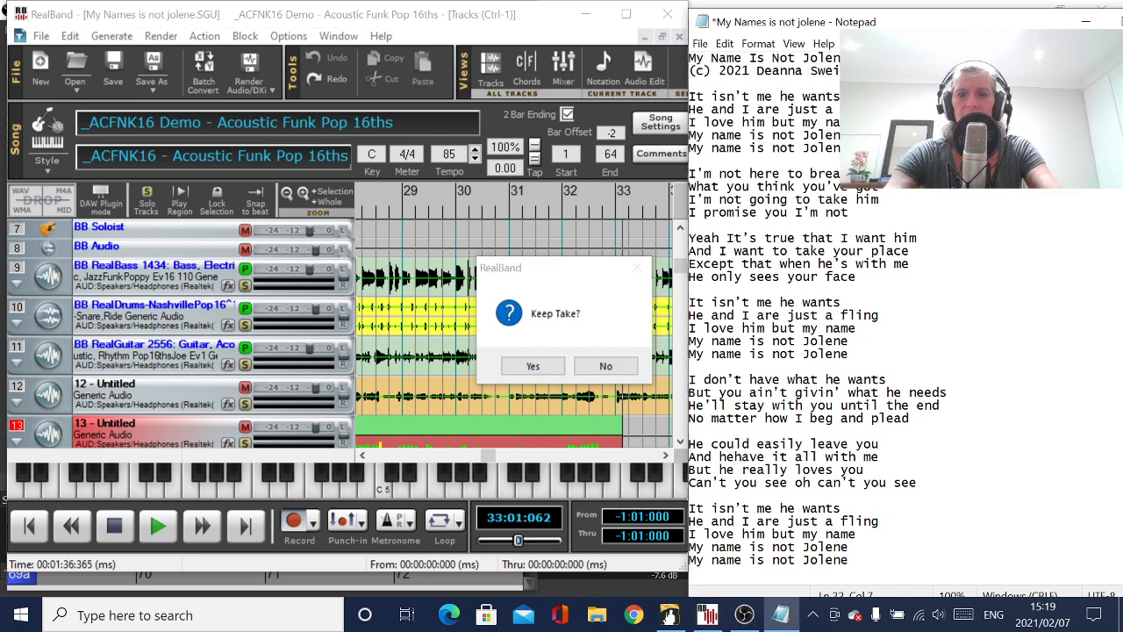
type("could")
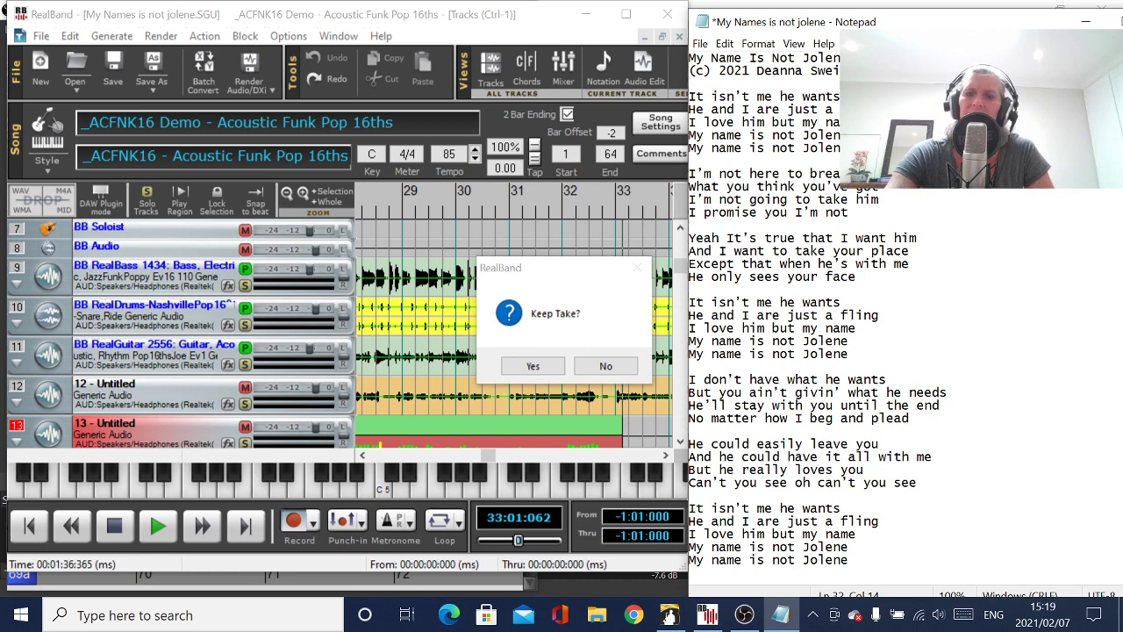
Step: Discard the recorded take and move the song position on track 13 back to bar 23, beat 4
left_click(593, 367)
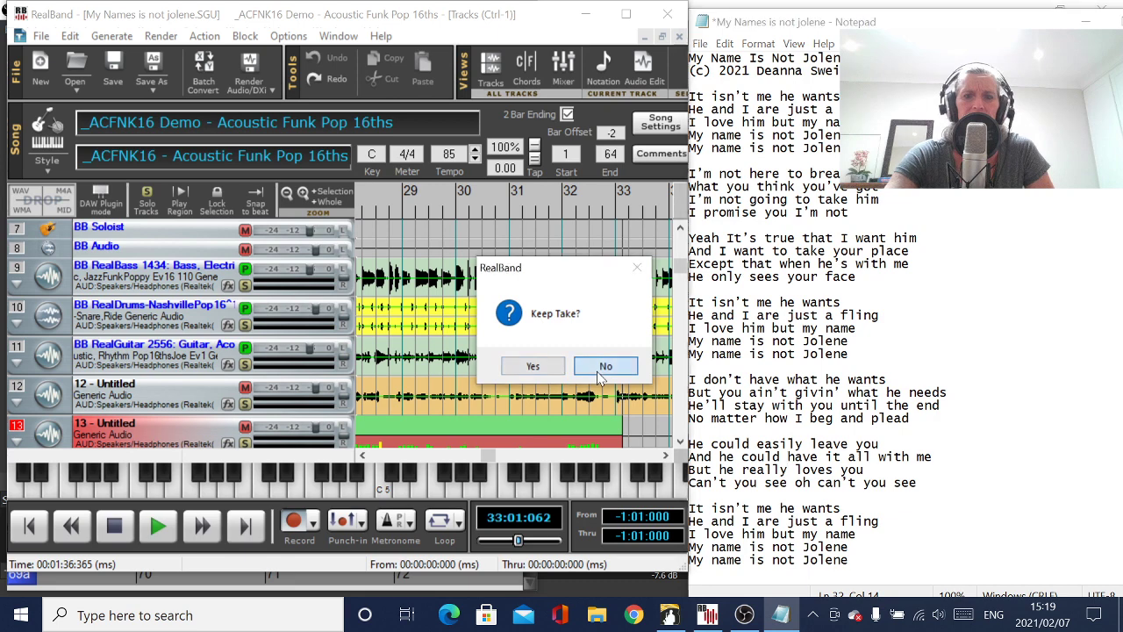
left_click(363, 456)
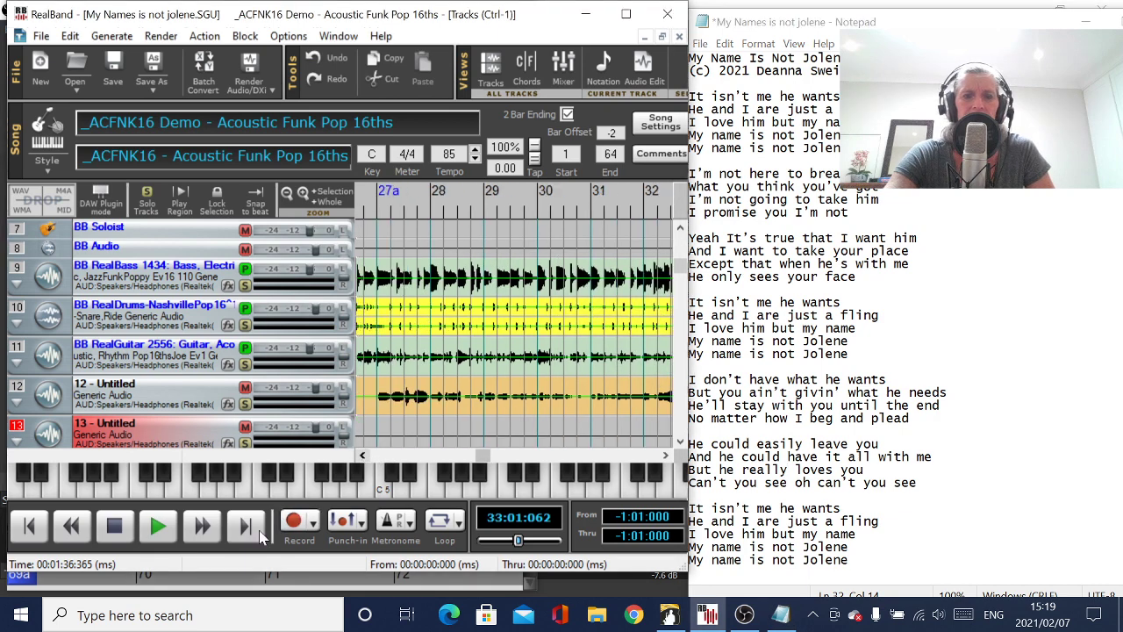
left_click(167, 525)
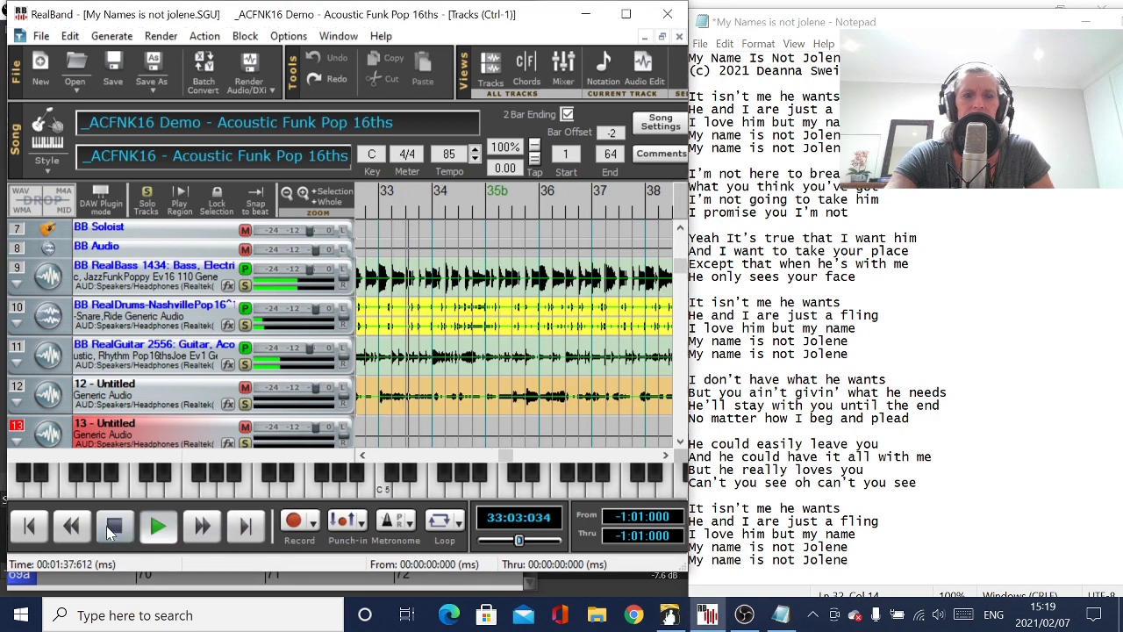
key("space")
left_click(362, 455)
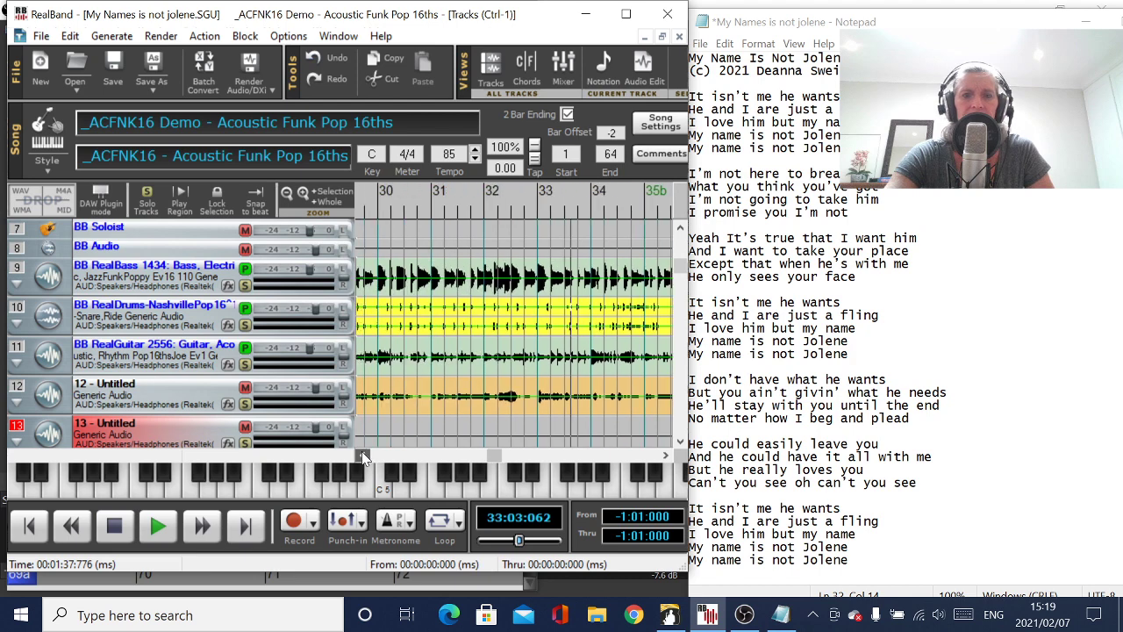
left_click(362, 455)
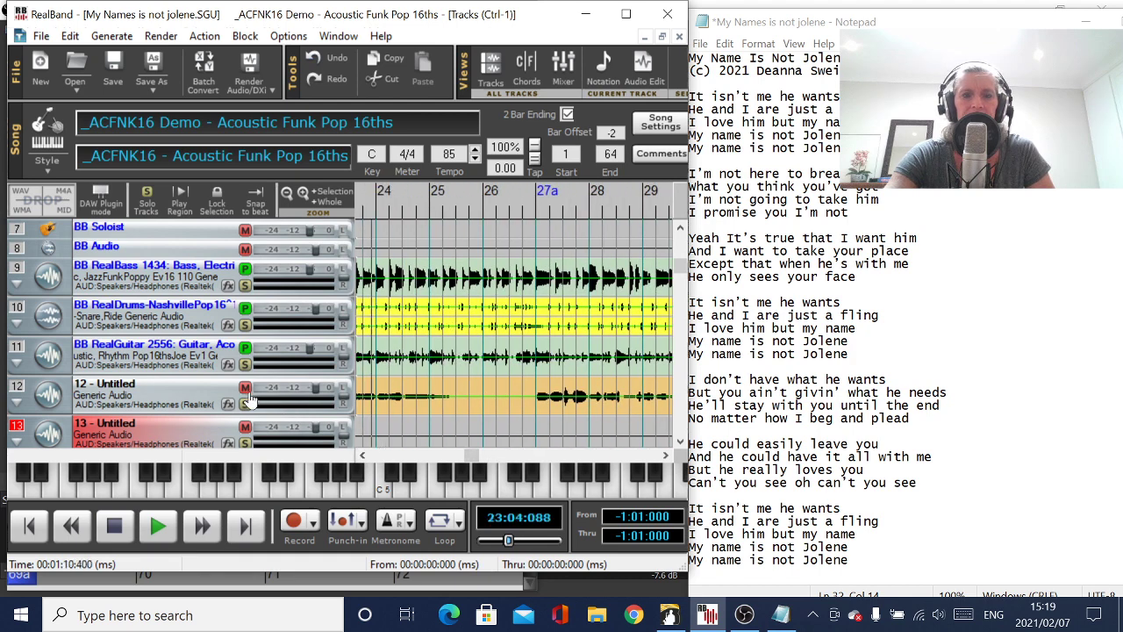
Step: Try another take on track 13 from just before bar 24, muting track 12 around bar 27, then stop and discard it
left_click(294, 521)
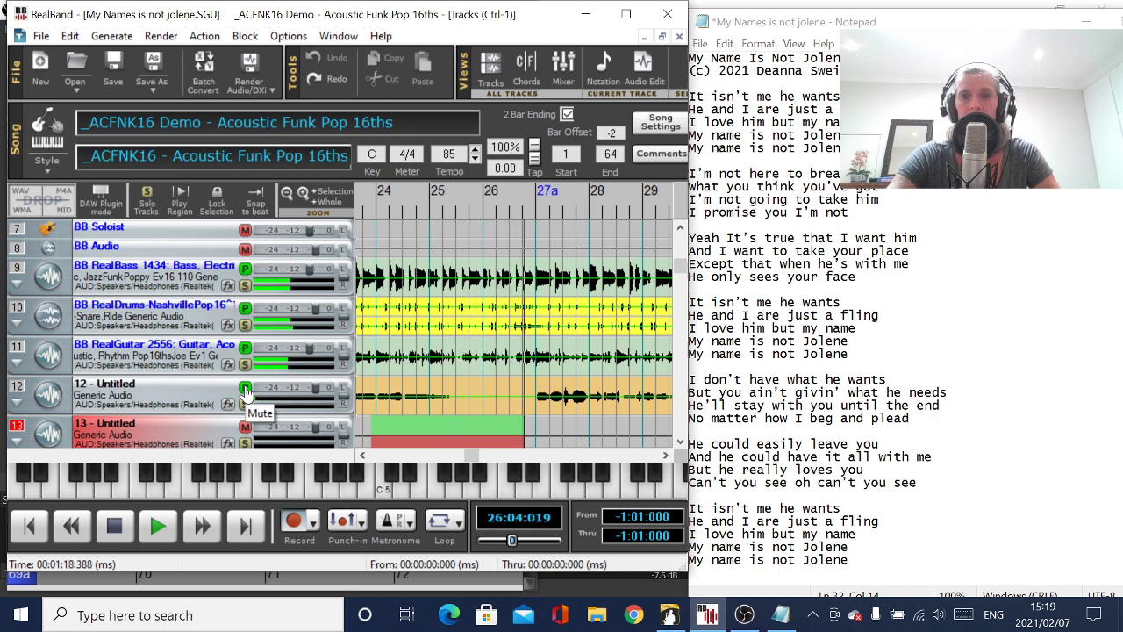
left_click(245, 387)
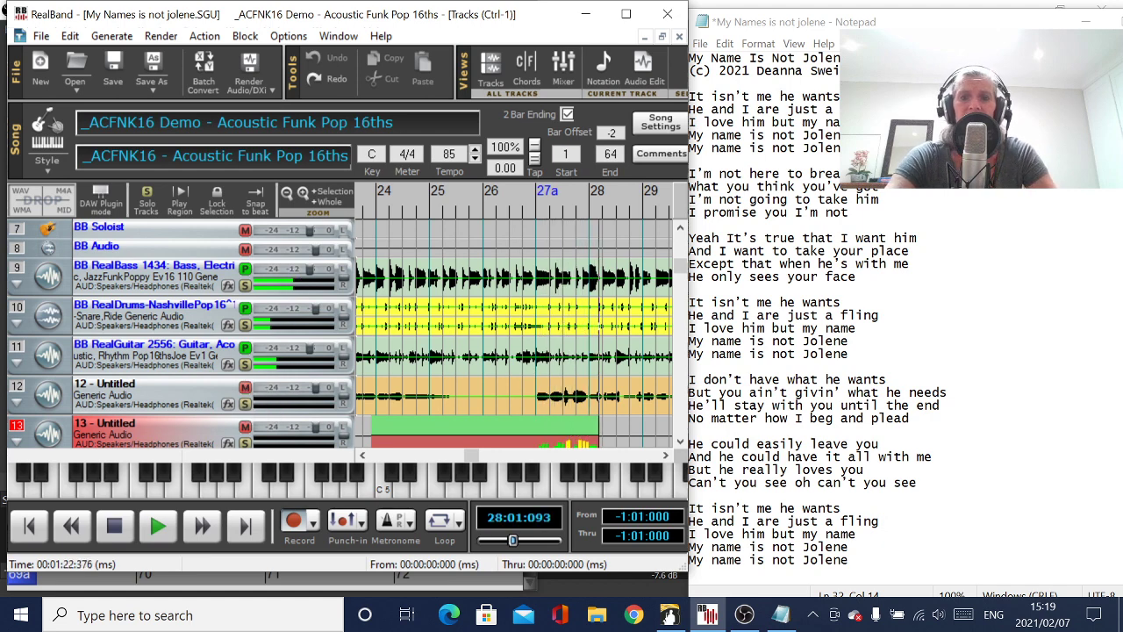
left_click(114, 526)
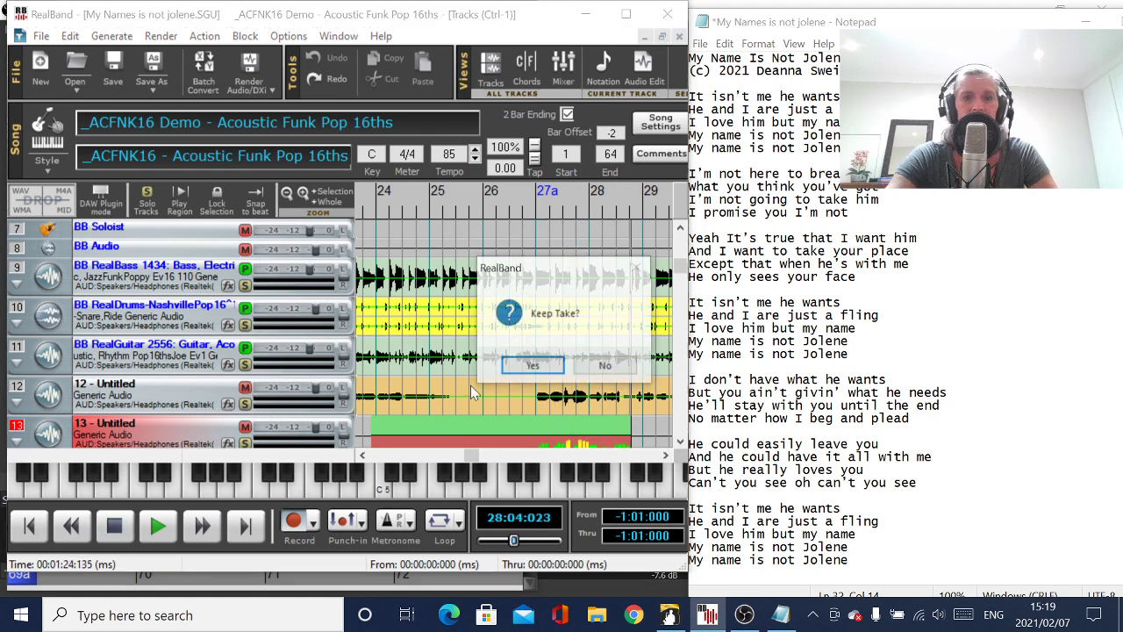
left_click(600, 367)
Step: Record a vocal take on track 13 from bar 24, muting track 12 around bar 27, stop at bar 35, and keep the take
left_click(376, 446)
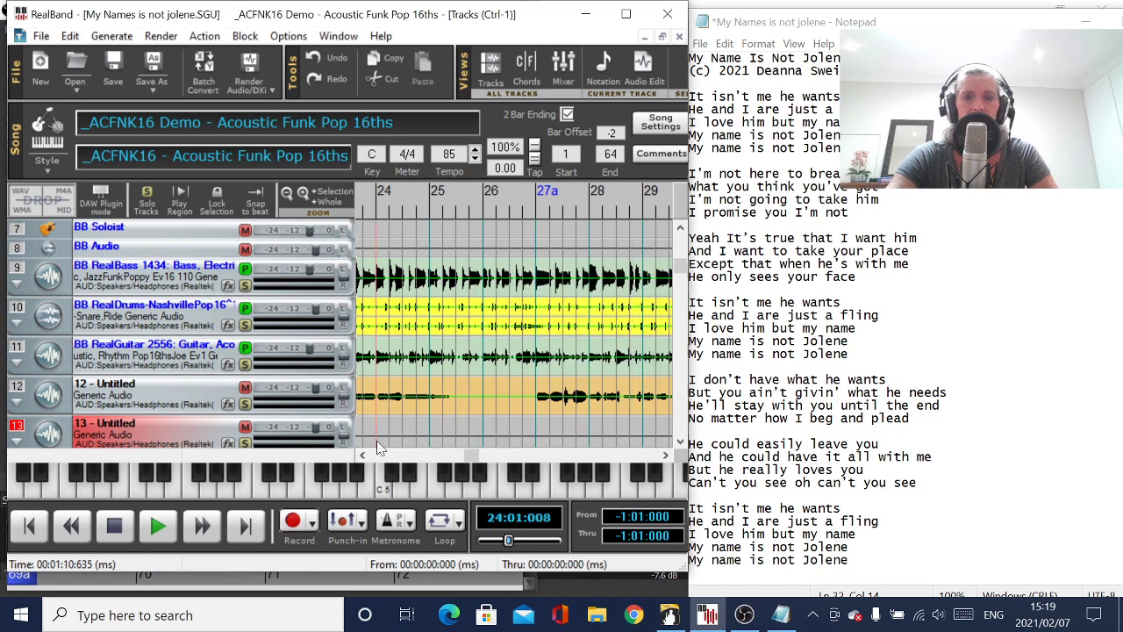
left_click(294, 521)
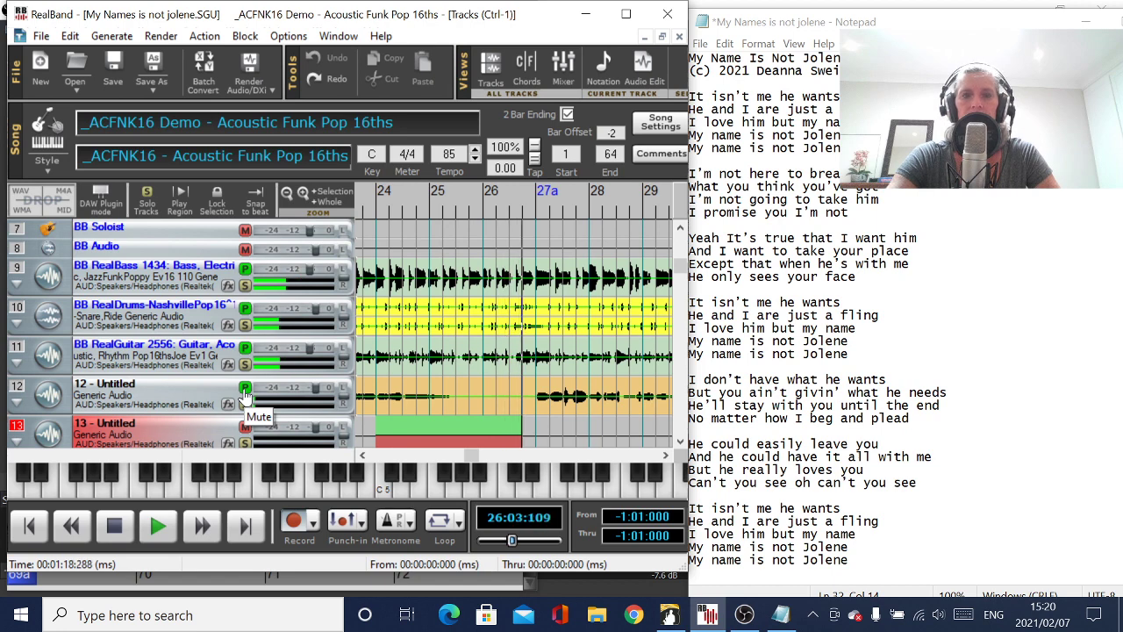
left_click(245, 392)
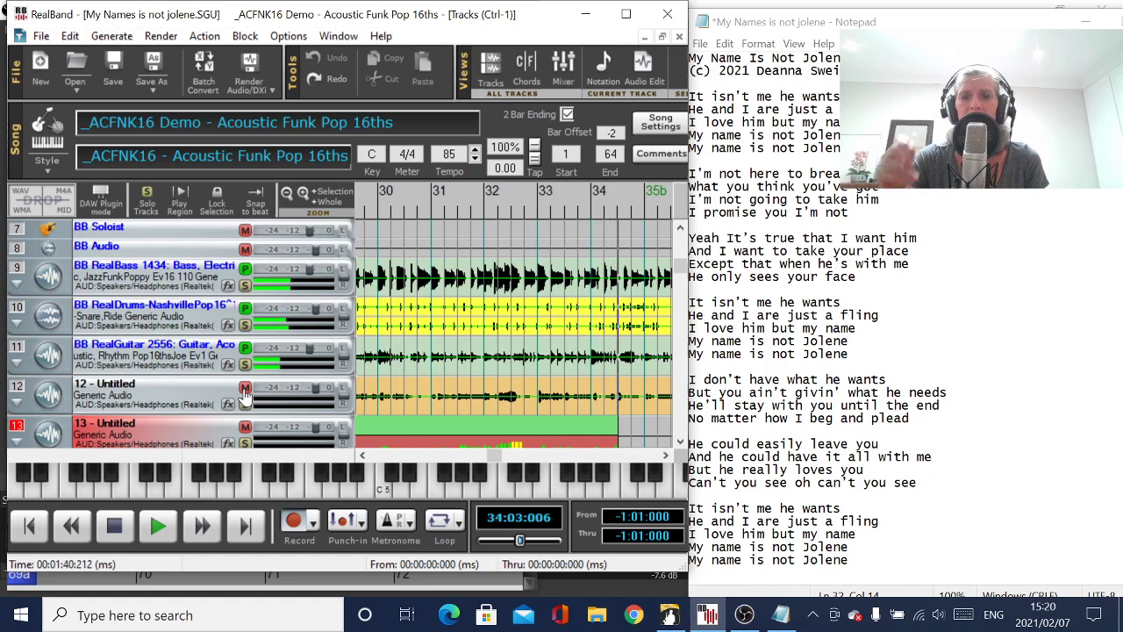
left_click(111, 531)
left_click(542, 369)
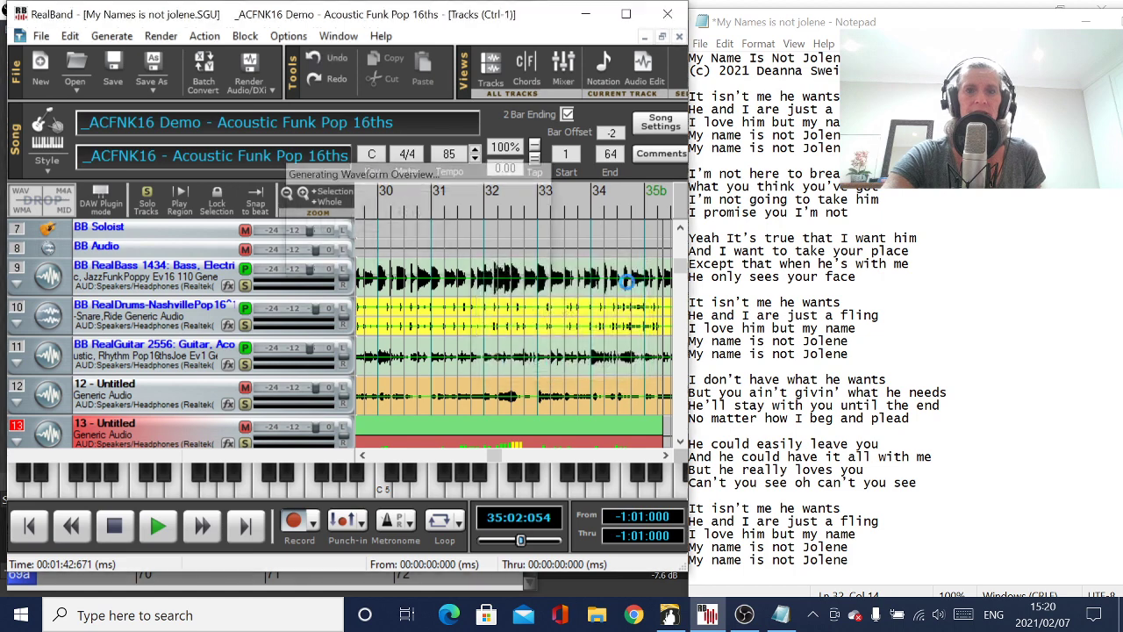
Step: Maximize RealBand and set the song position to bar 30, beat 4 within the kept take on track 13
left_click(628, 16)
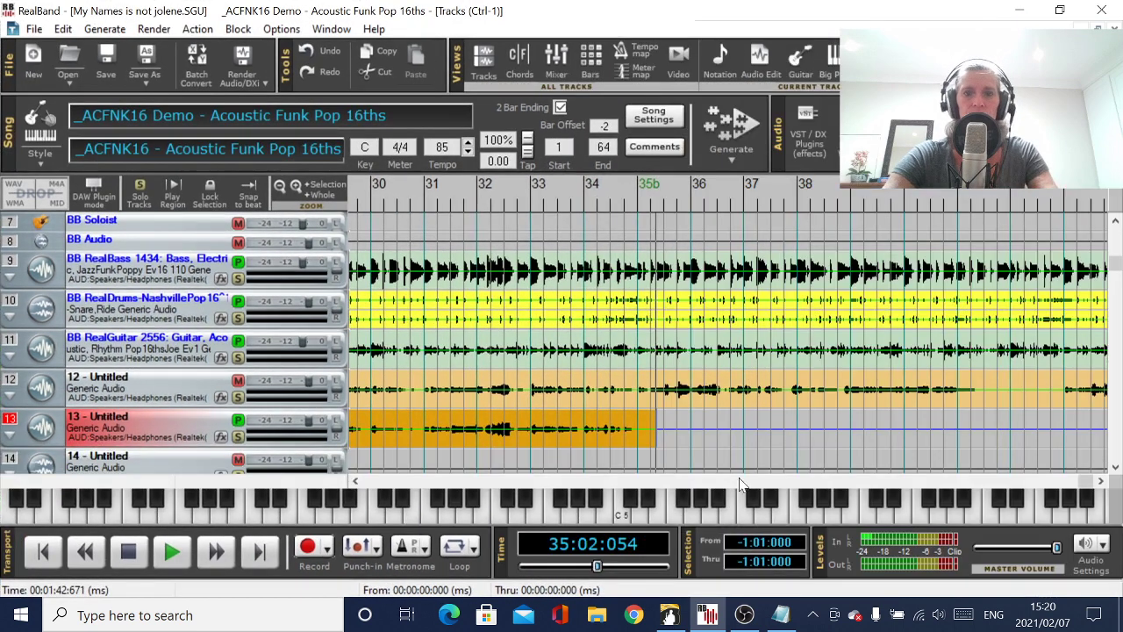
left_click(419, 432)
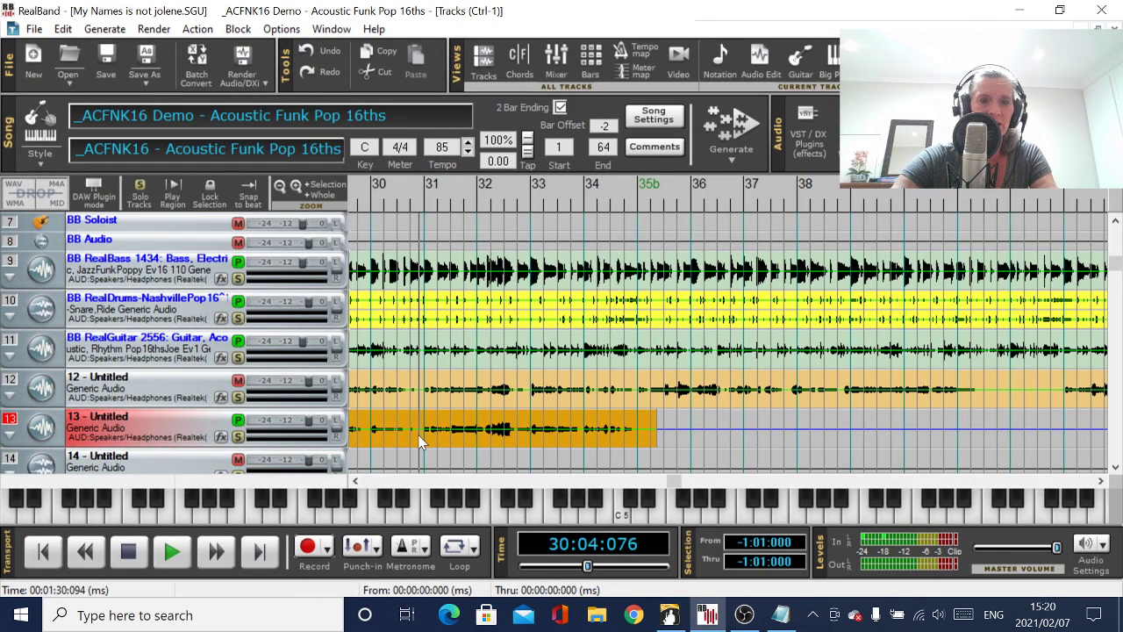
Step: Play the kept take on track 13 from bar 30, beat 4, and stop in bar 31
left_click(355, 481)
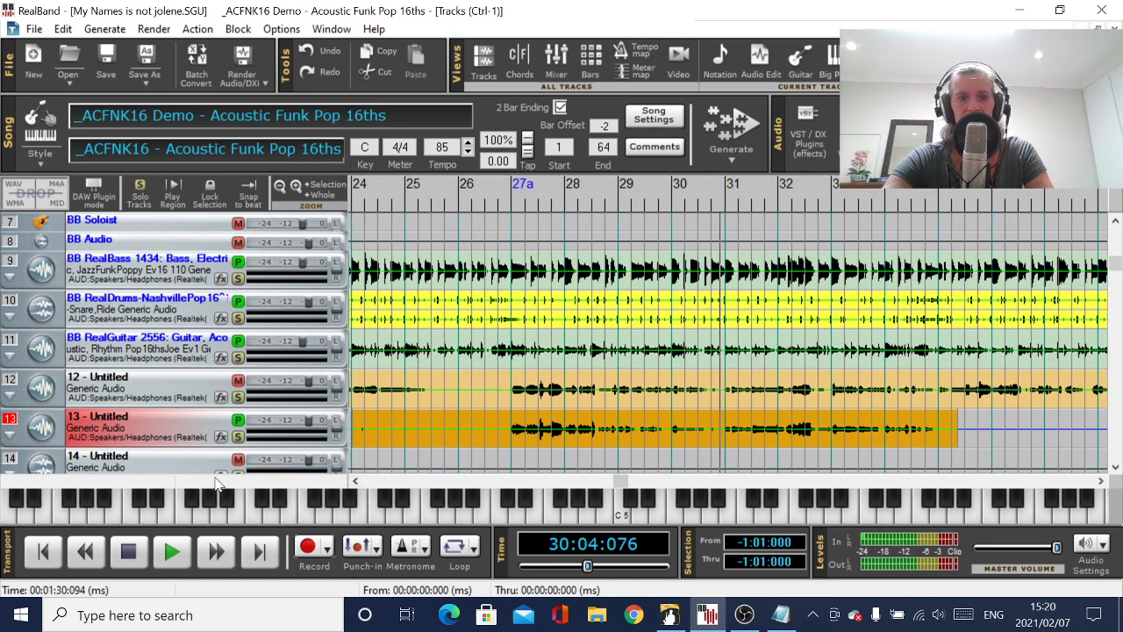
left_click(171, 551)
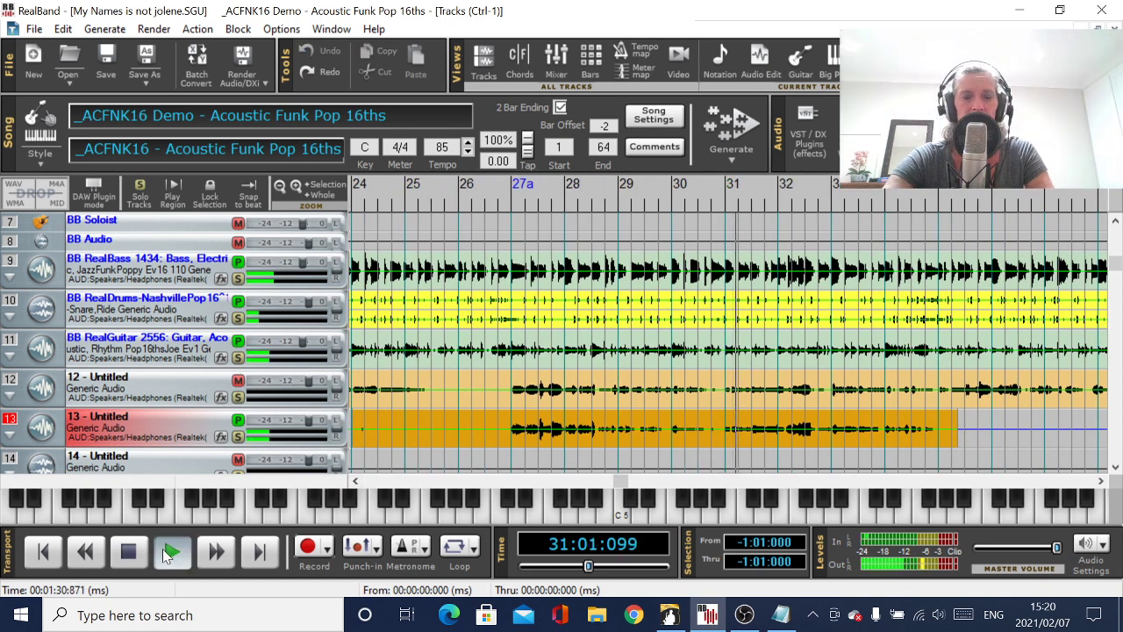
left_click(129, 551)
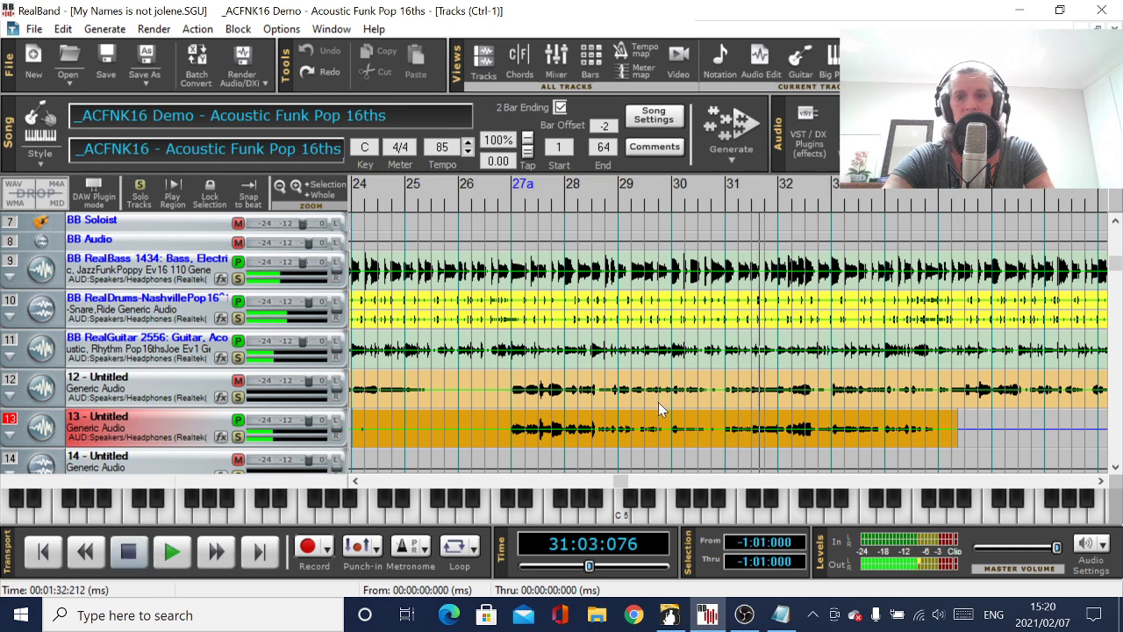
Step: Mark 34:04:118, just before bar 35, on track 13 as the end point of the passage to select
left_click(718, 443)
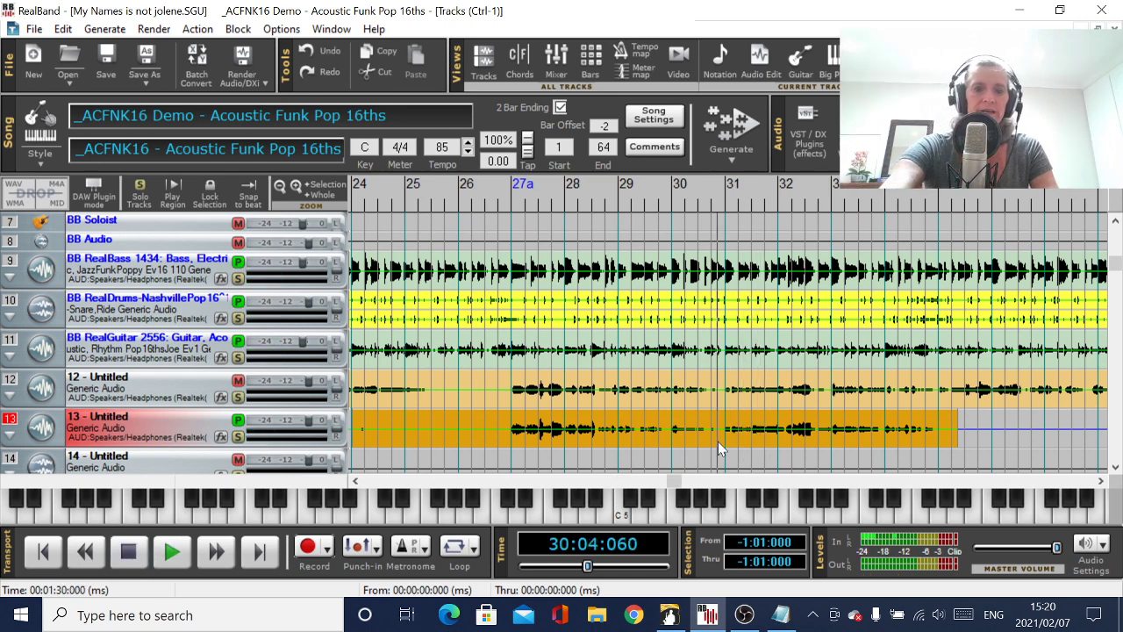
left_click(718, 441)
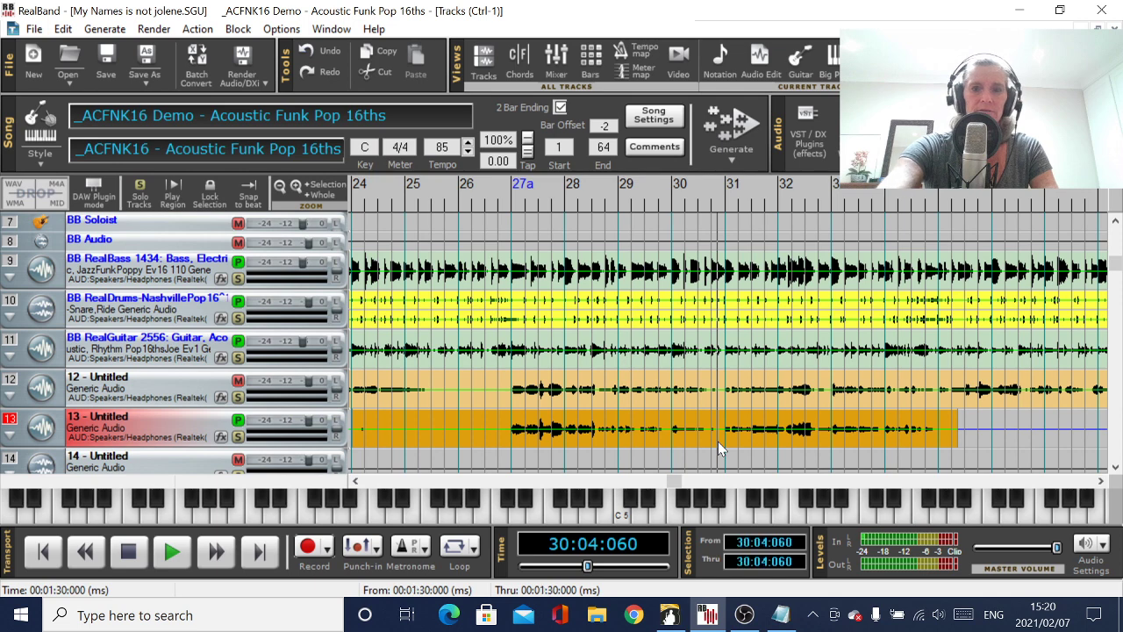
left_click(946, 417)
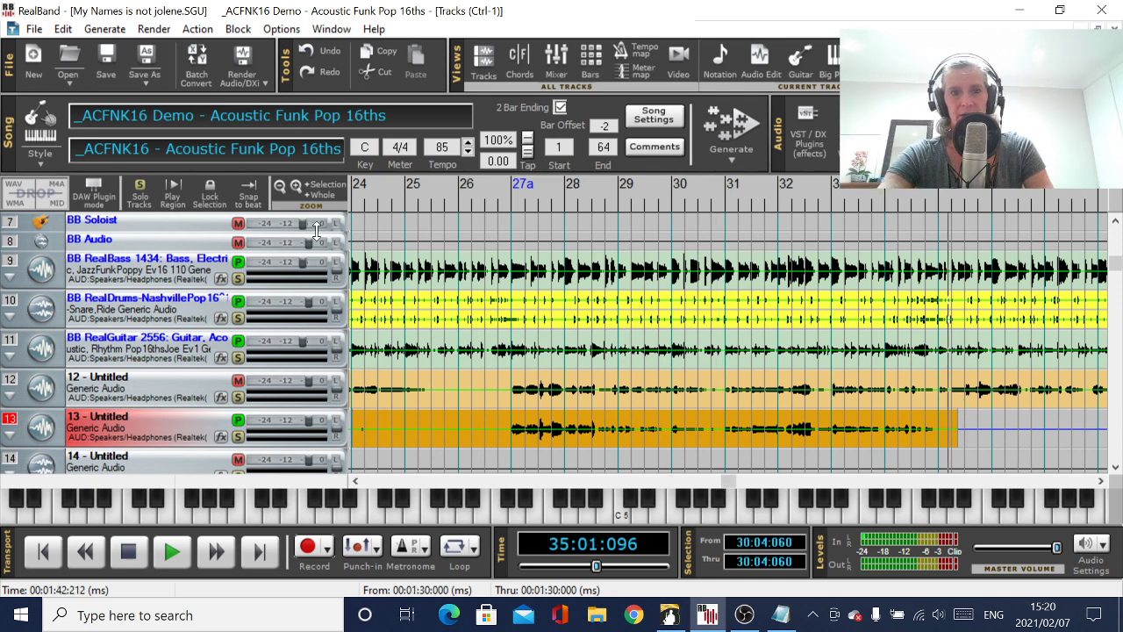
left_click(297, 185)
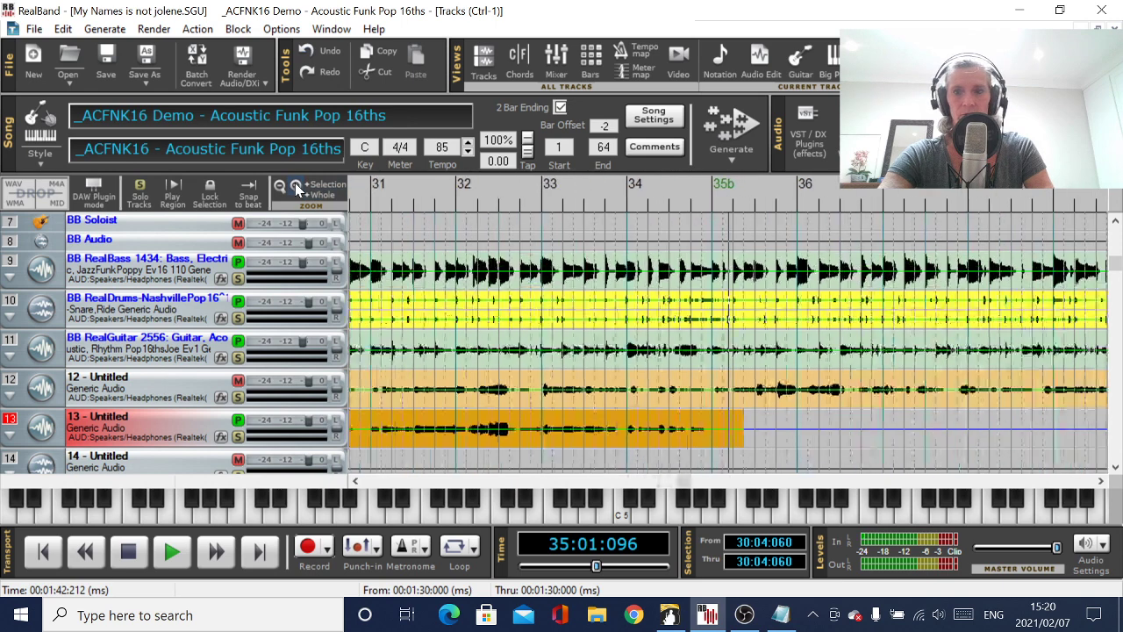
left_click(297, 186)
left_click(298, 186)
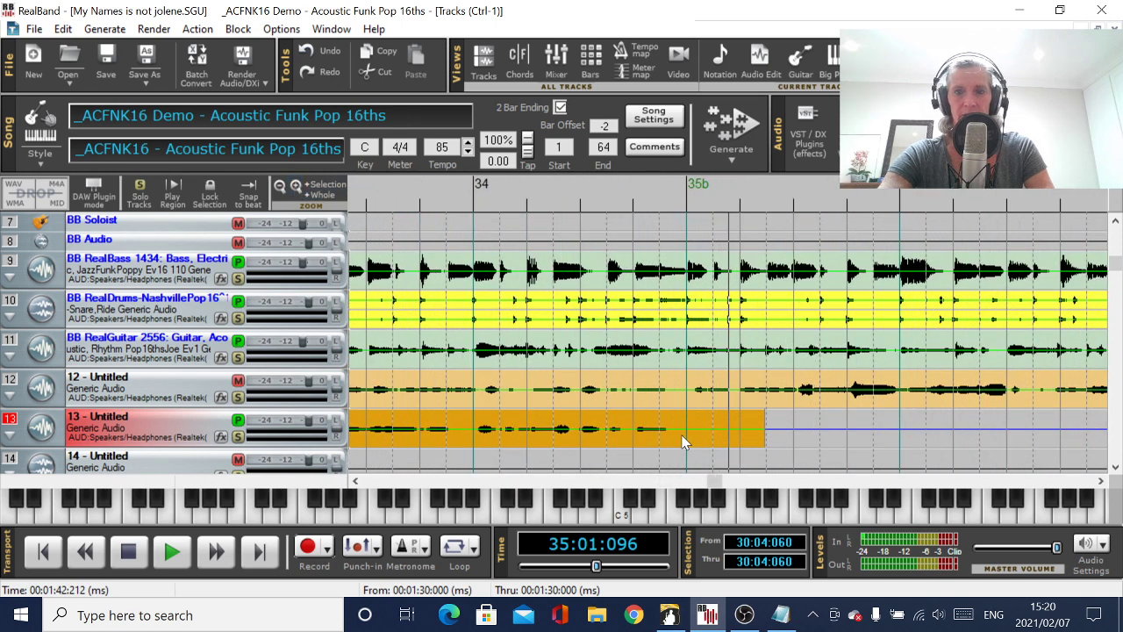
left_click(686, 440)
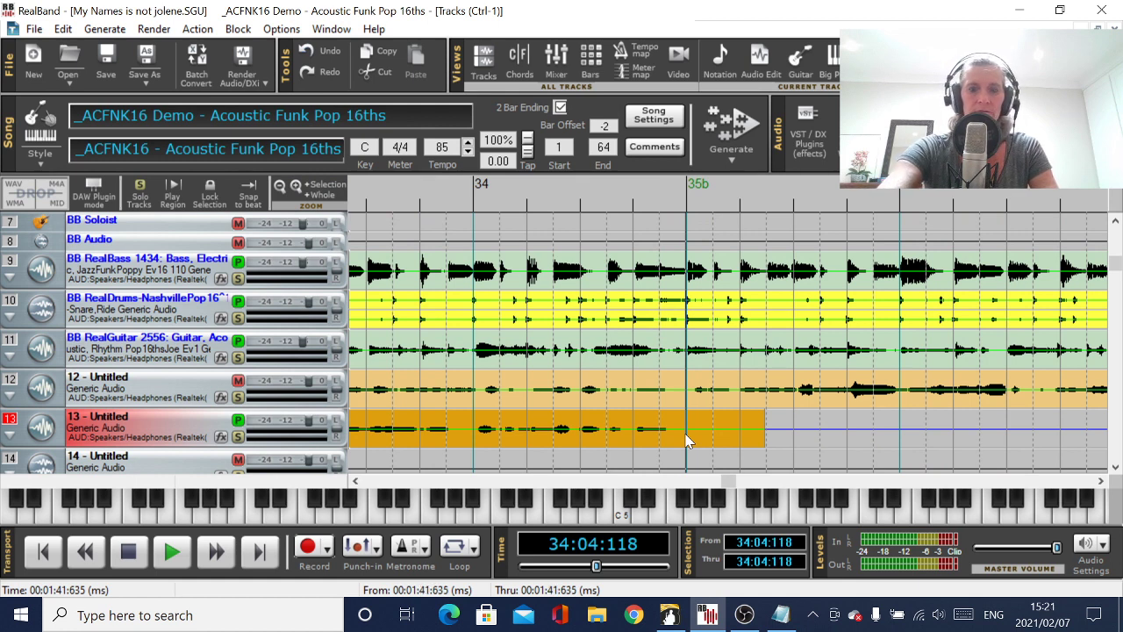
Step: Select track 13 from 32:01:068 through 34:04:118, play the selection, and stop in bar 34
left_click_drag(356, 481, 358, 484)
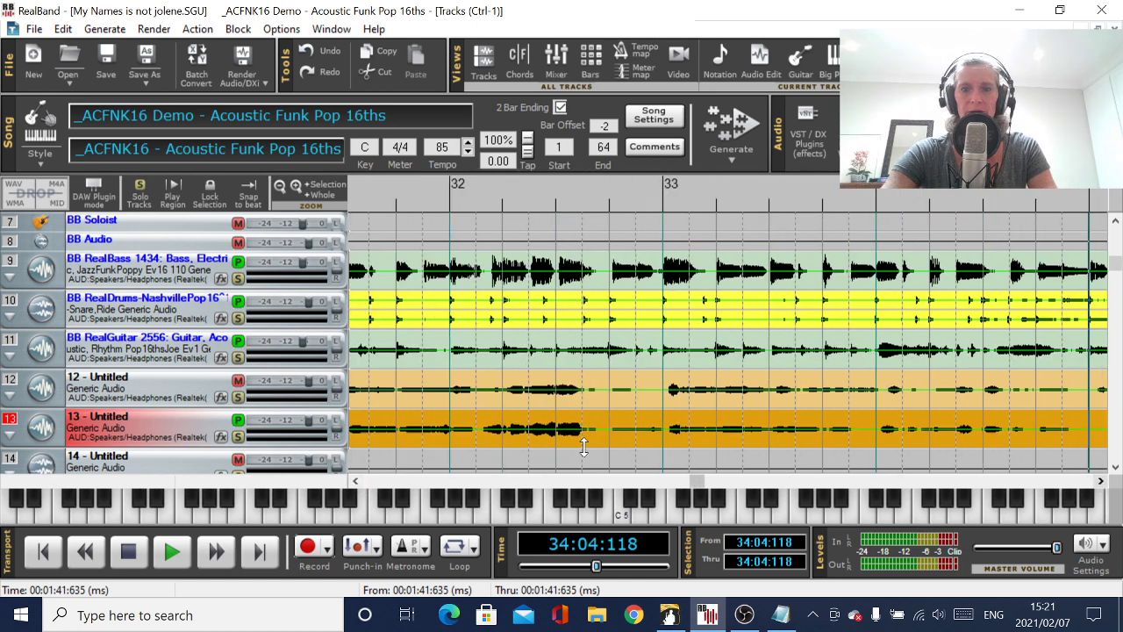
left_click(478, 445)
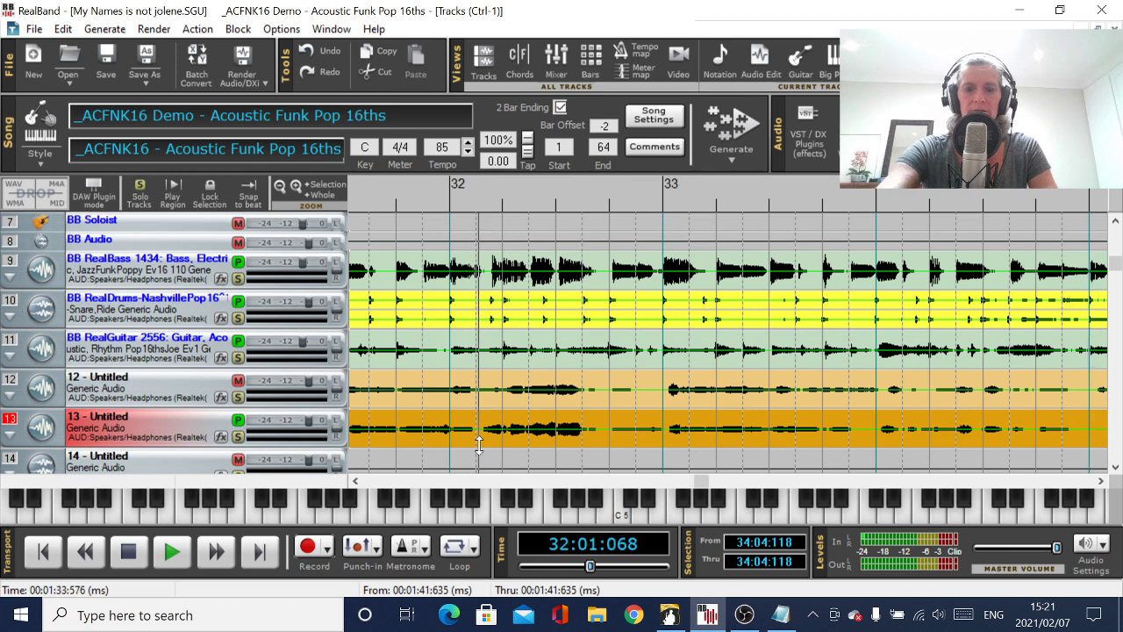
left_click(478, 444, "shift")
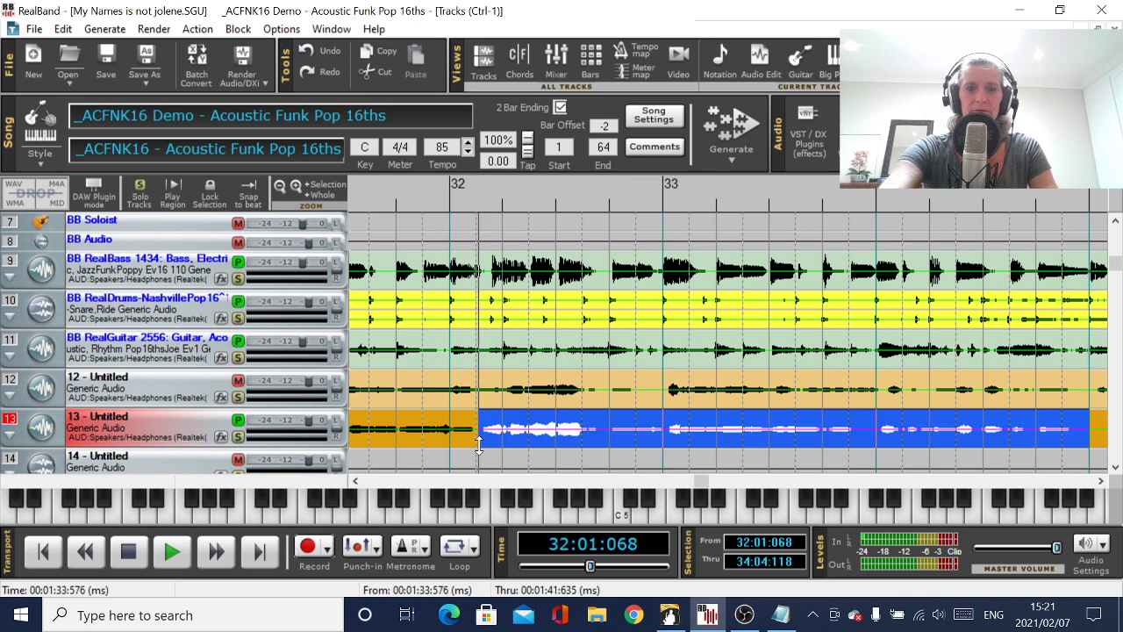
left_click(172, 552)
left_click(124, 565)
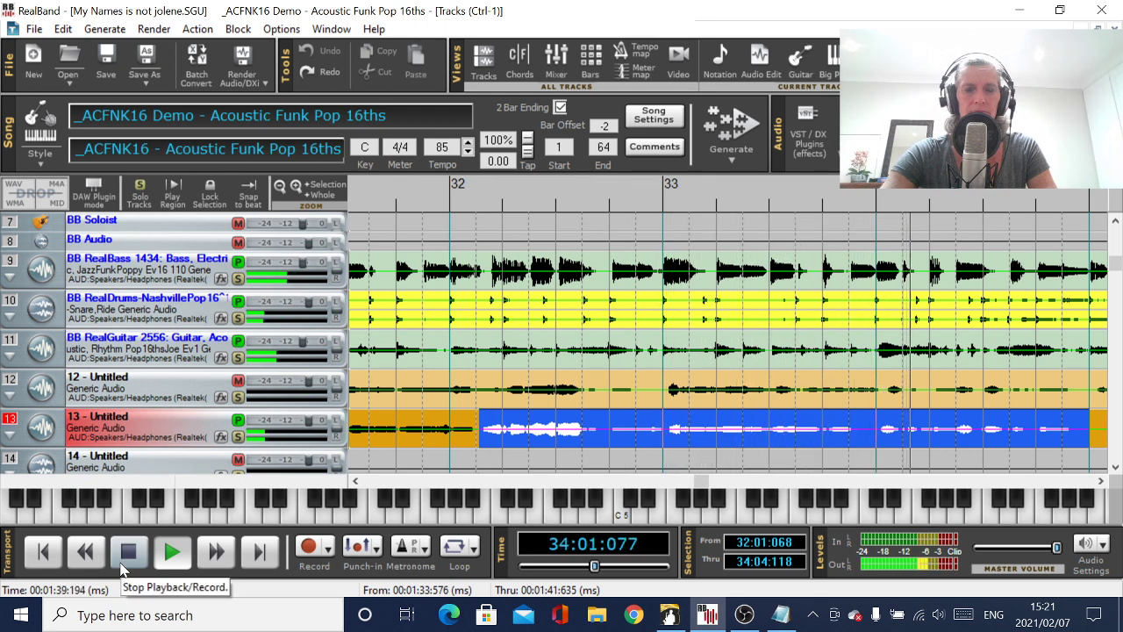
left_click(123, 565)
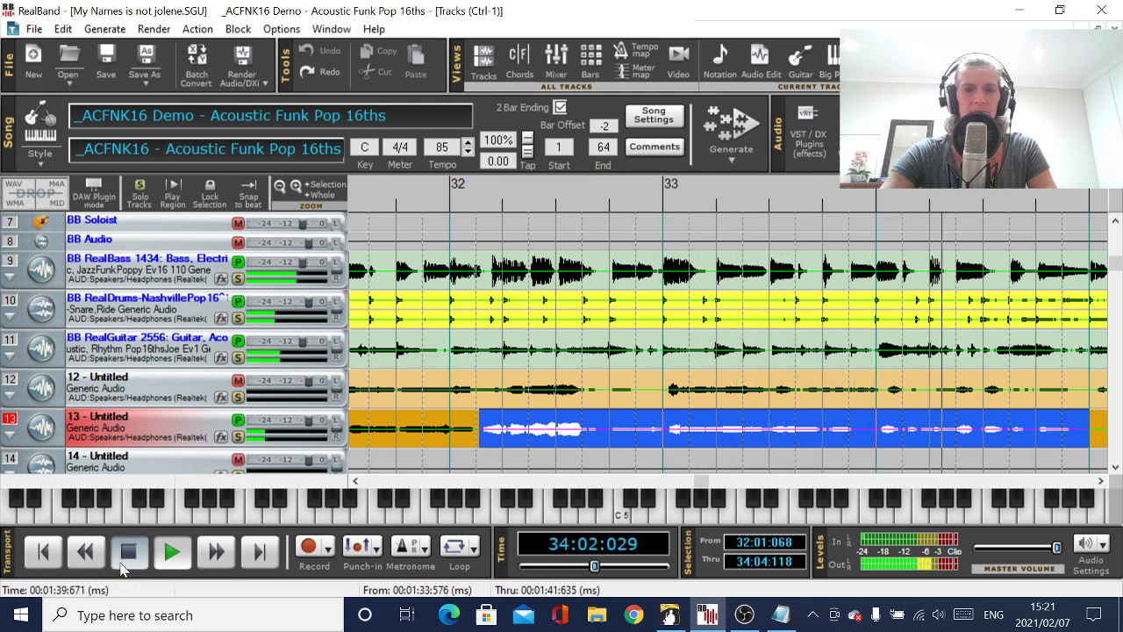
Step: Extend the start of the track 13 selection back to bar 31, beat 1
left_click(356, 481)
left_click(355, 481)
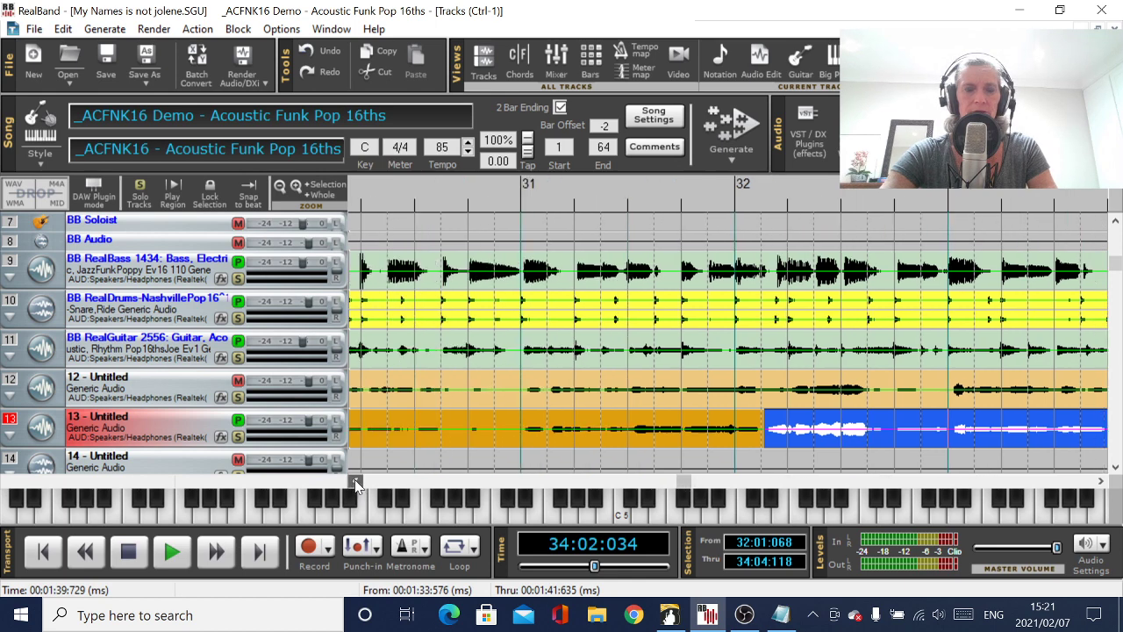
left_click(505, 443)
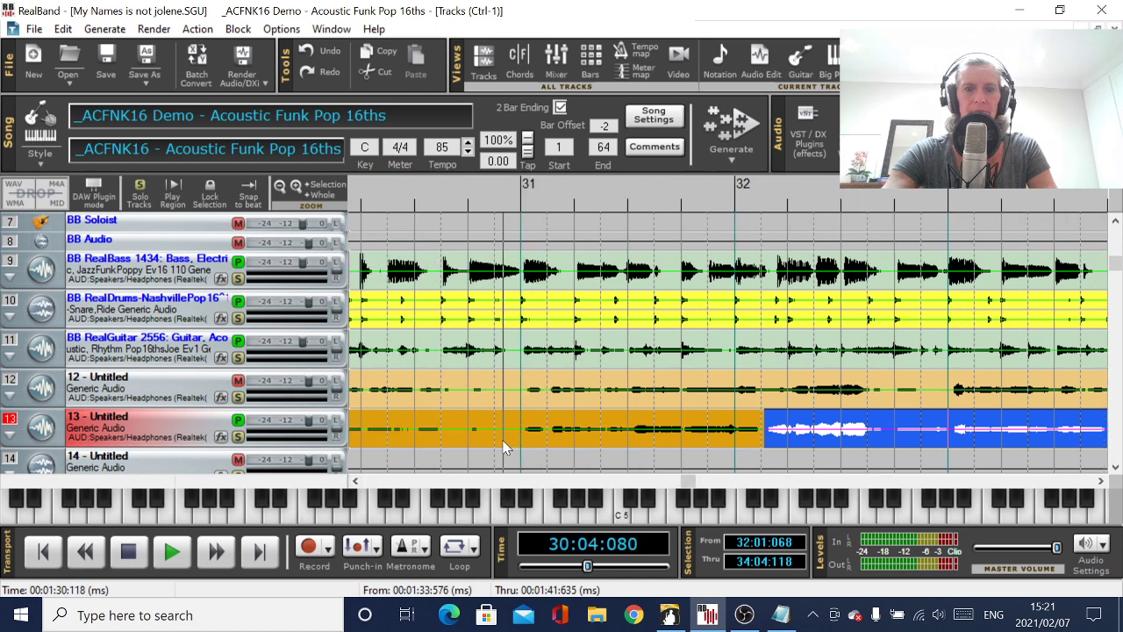
key("Left")
key("Right")
key("Right")
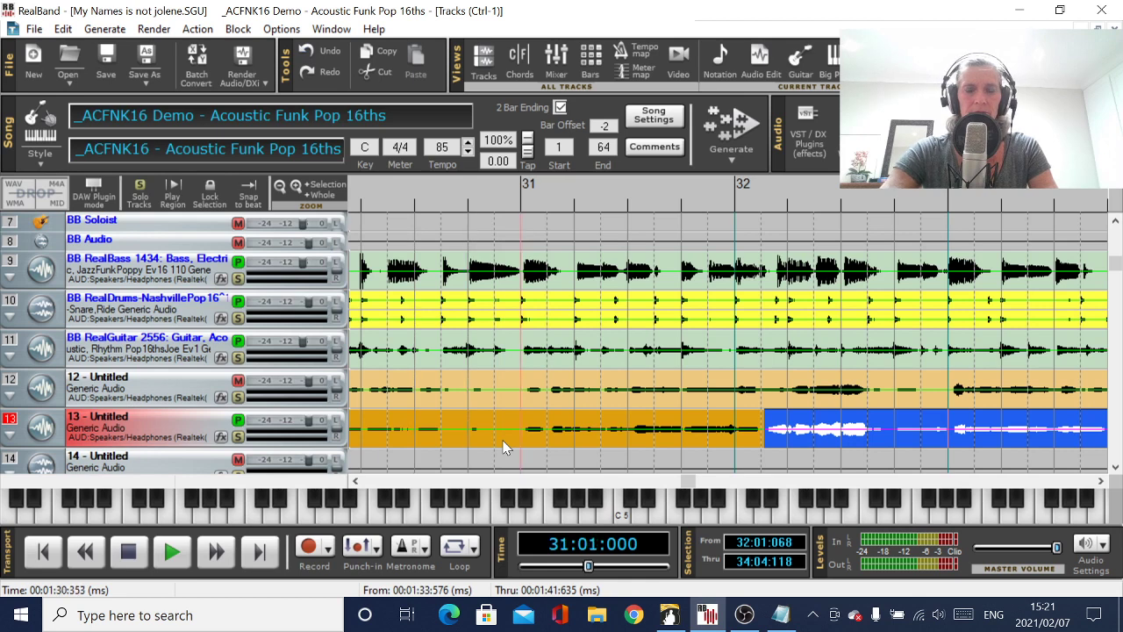
key("shift+Home")
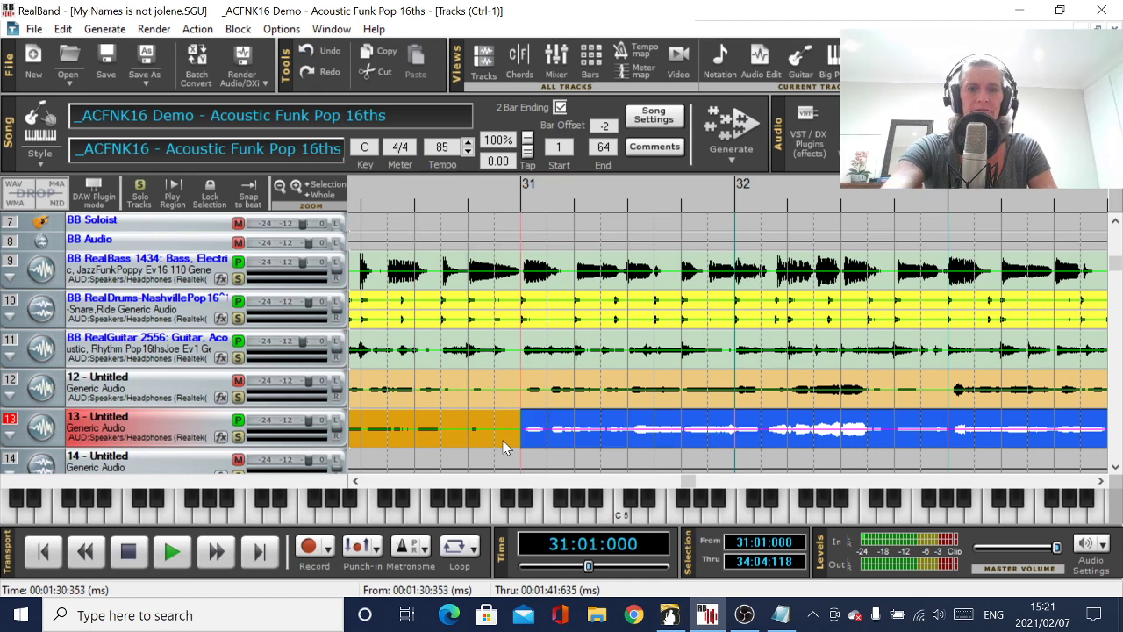
Step: Play the start of the selected passage on track 13, then copy its events from 31:1:0 through 34:4:118
left_click(178, 564)
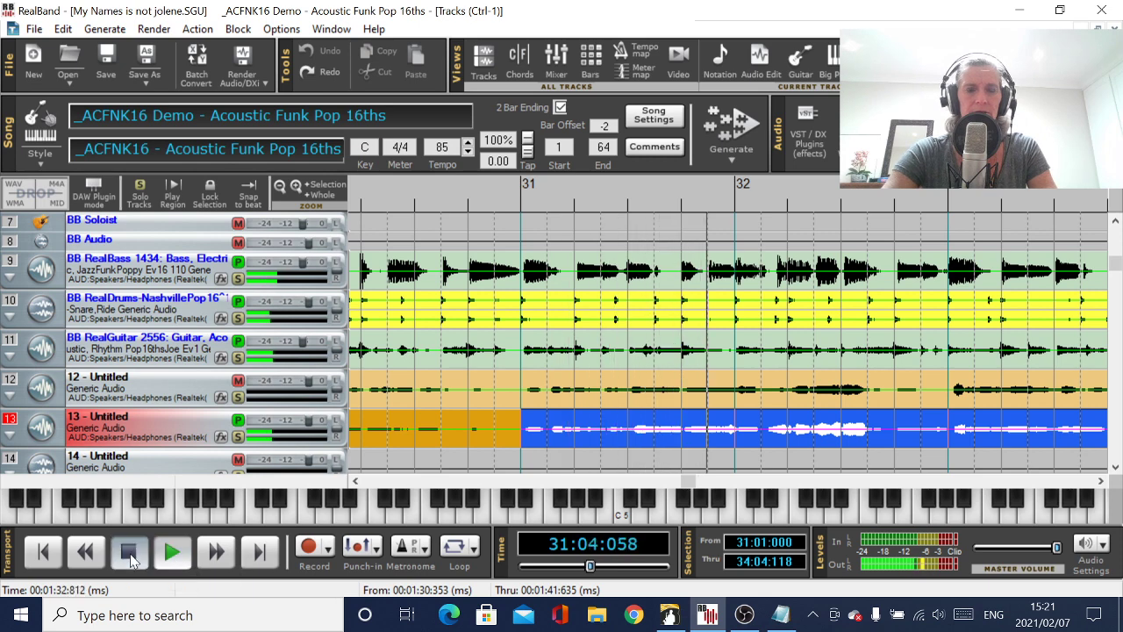
key("ctrl+c")
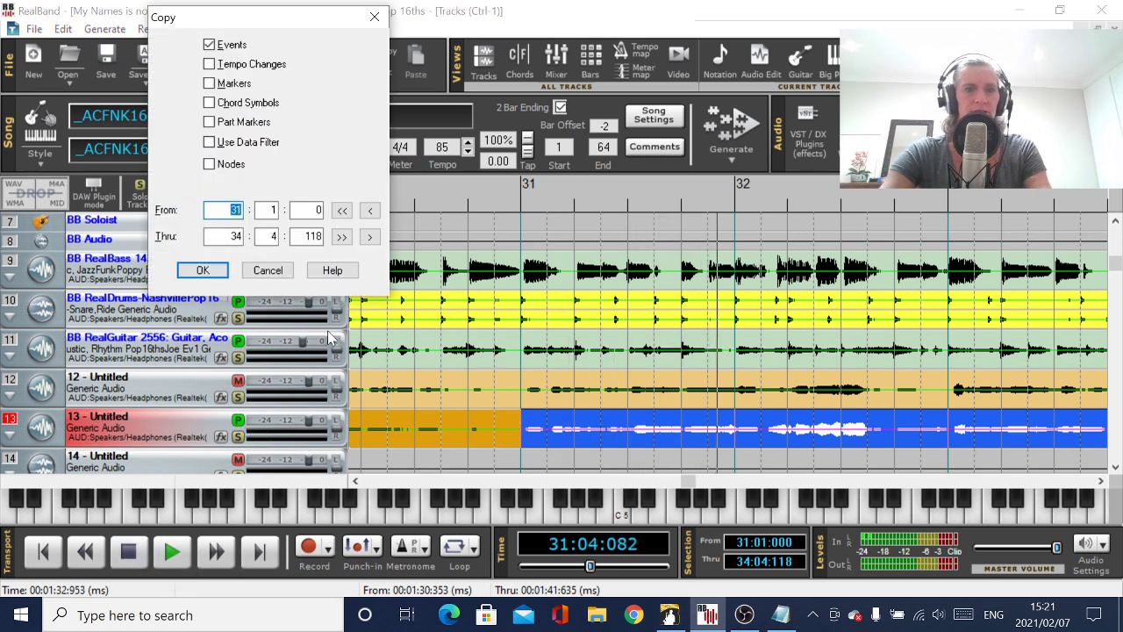
left_click(216, 276)
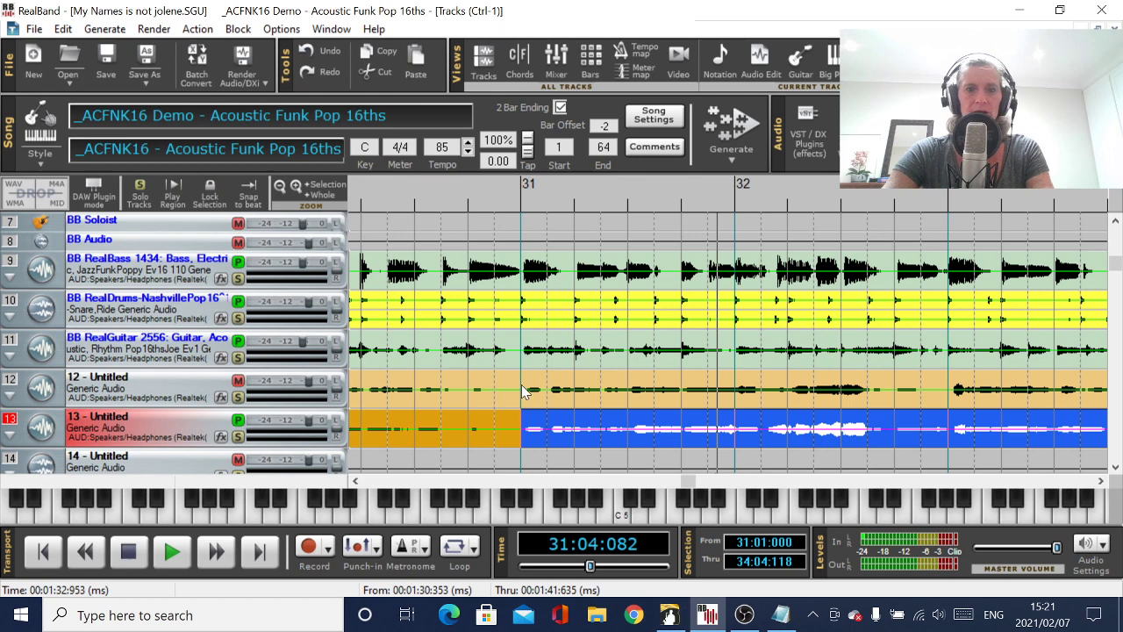
Step: Paste the copied passage onto track 12 at bar 31 and solo track 12
left_click(522, 391)
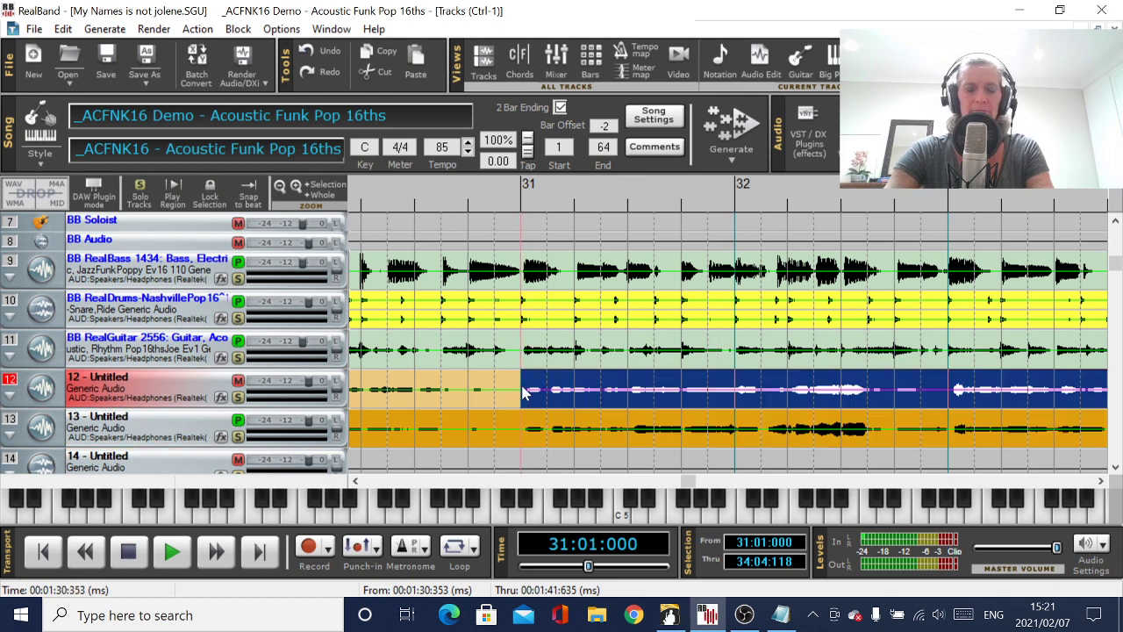
key("ctrl+v")
left_click(211, 449)
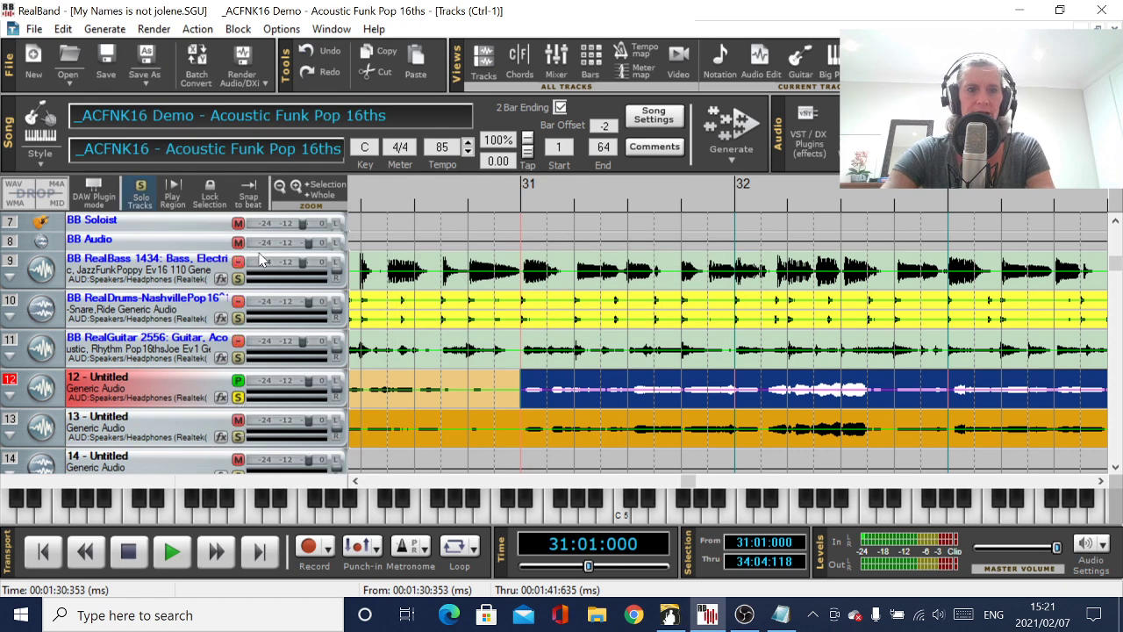
Step: Play the soloed track 12 from bar 28, beat 2, through the pasted passage and stop in bar 36
left_click(279, 186)
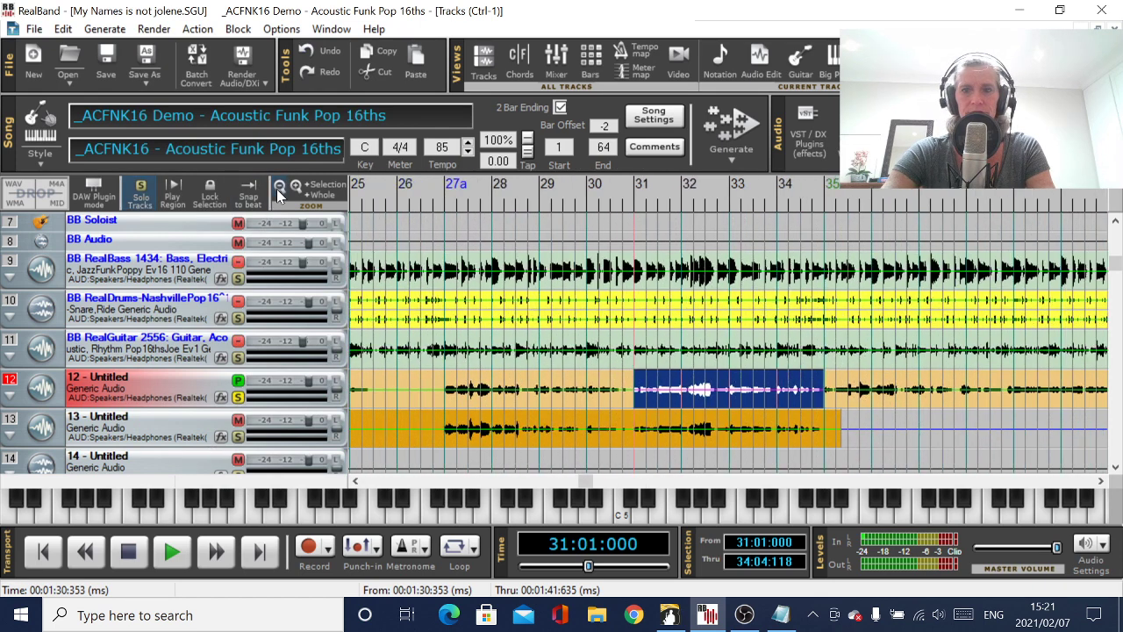
left_click(538, 392)
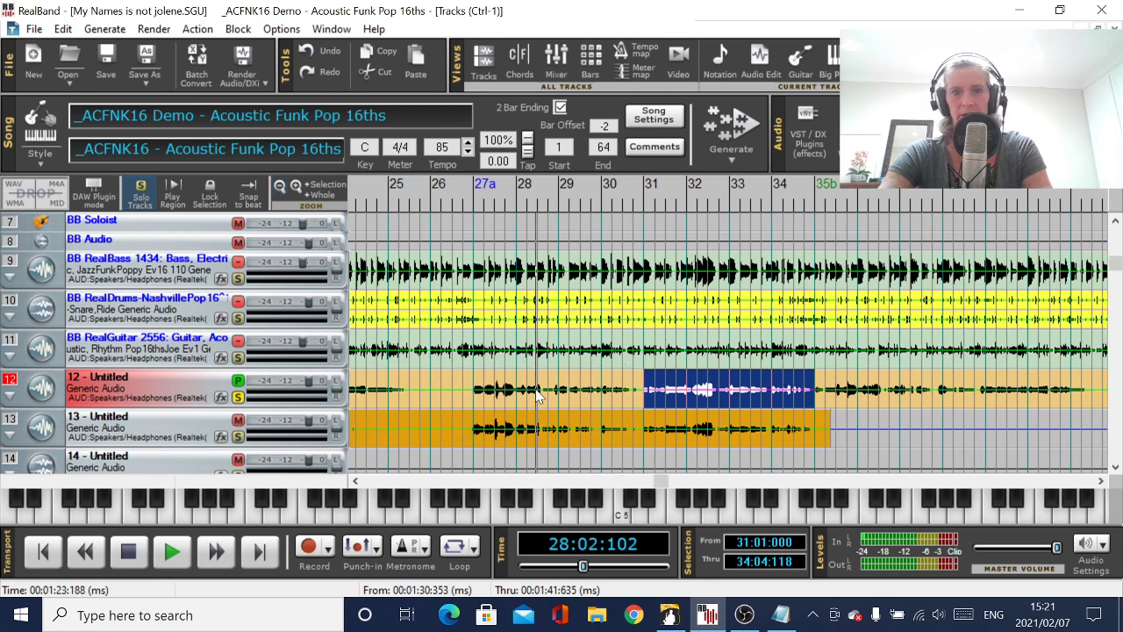
left_click(169, 551)
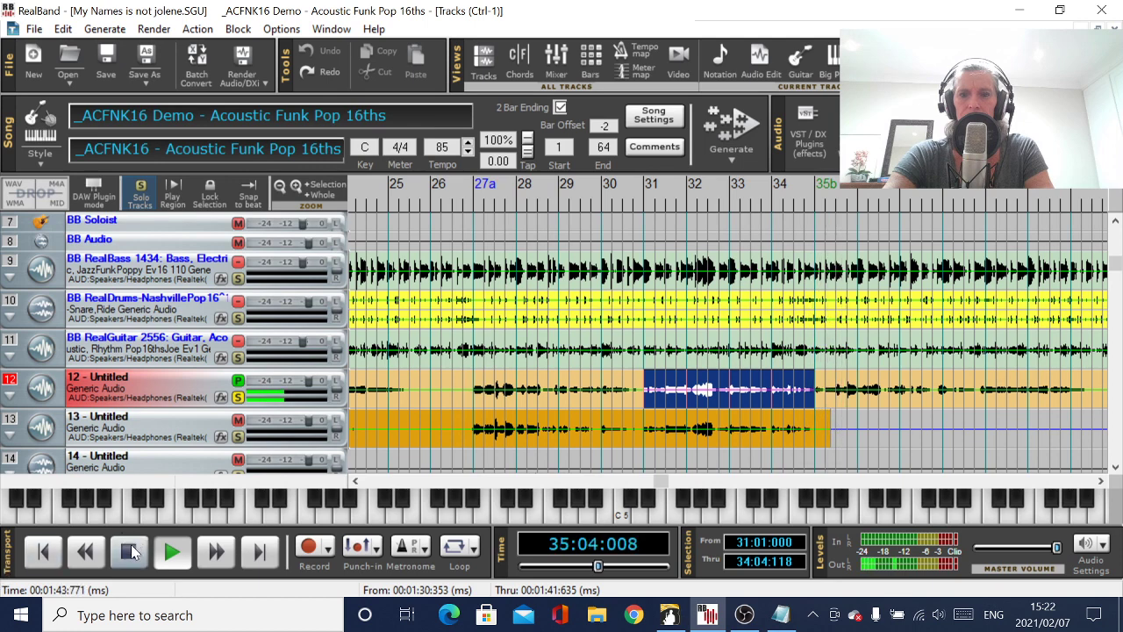
left_click(125, 545)
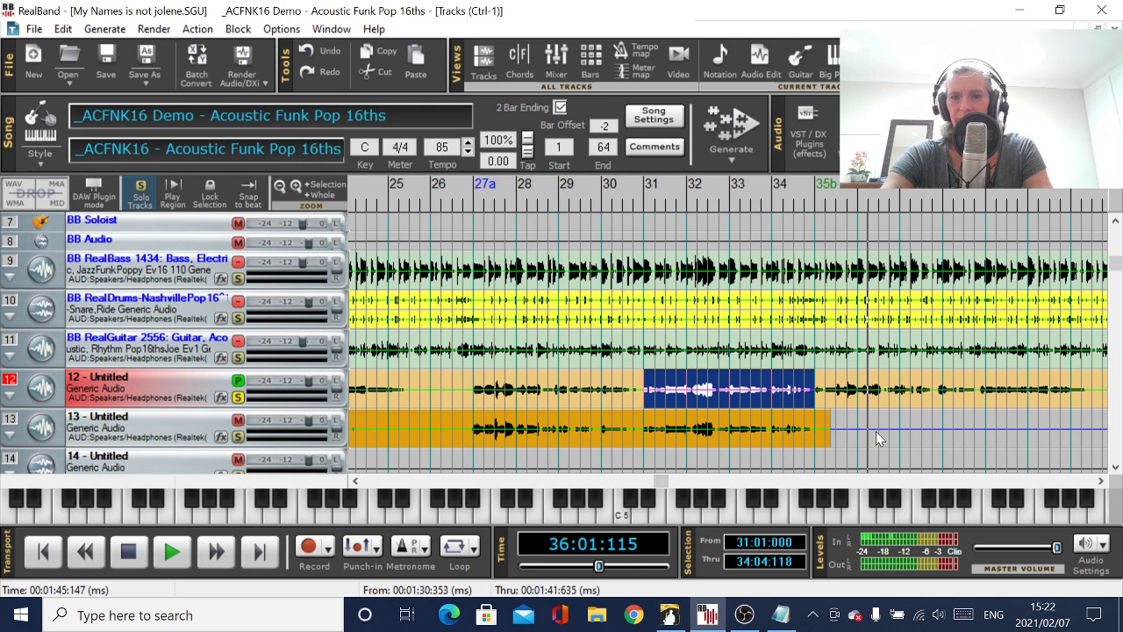
Step: Turn off solo on track 12 so that it plays together with the backing tracks
left_click(296, 187)
left_click(296, 187)
left_click(295, 187)
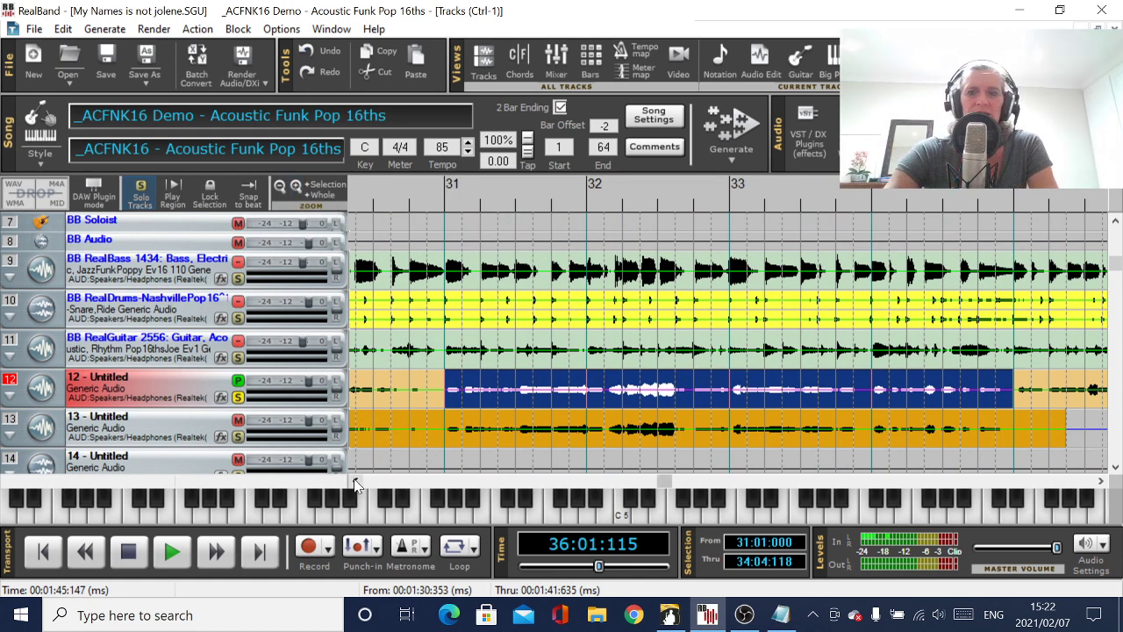
left_click_drag(355, 482, 355, 481)
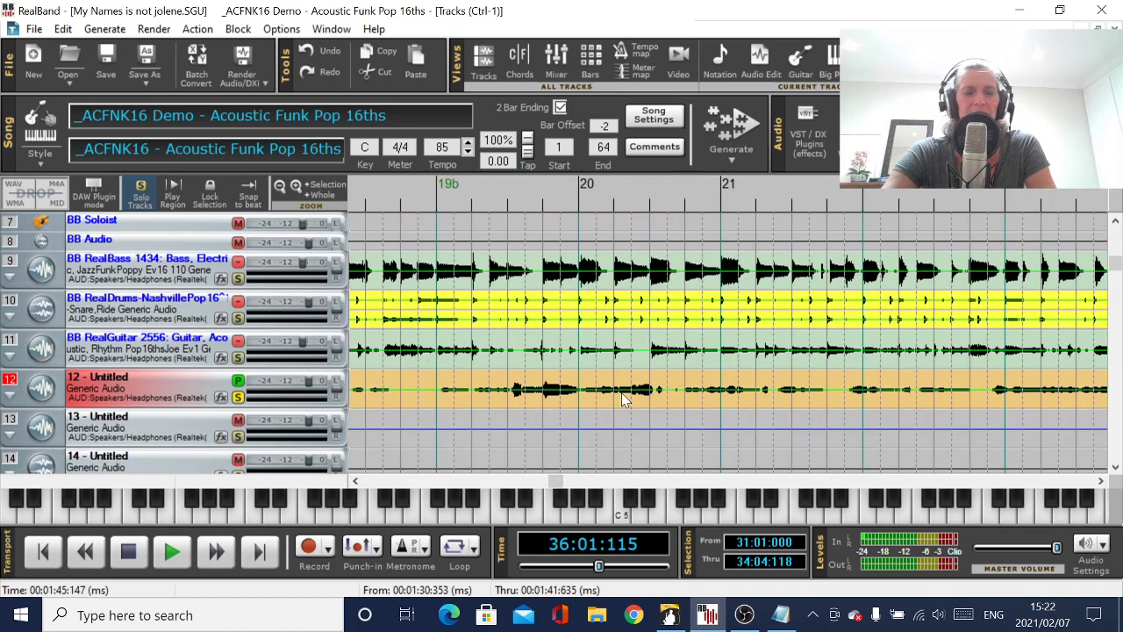
left_click(238, 397)
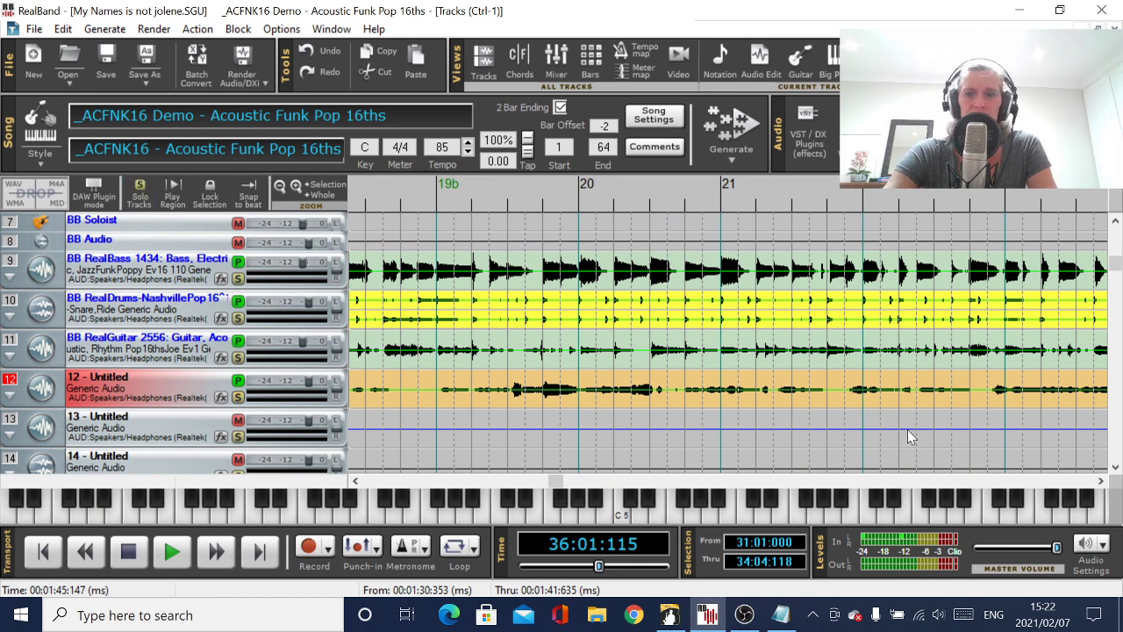
Step: Remove track 13, which held the re-recorded take, from the song
right_click(163, 429)
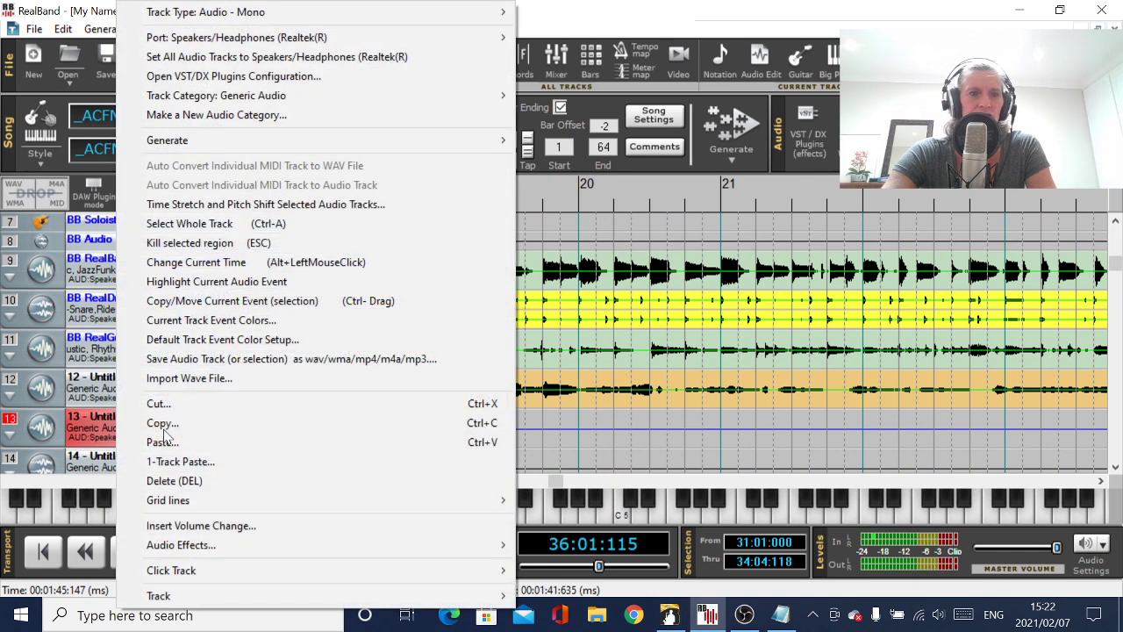
left_click(62, 29)
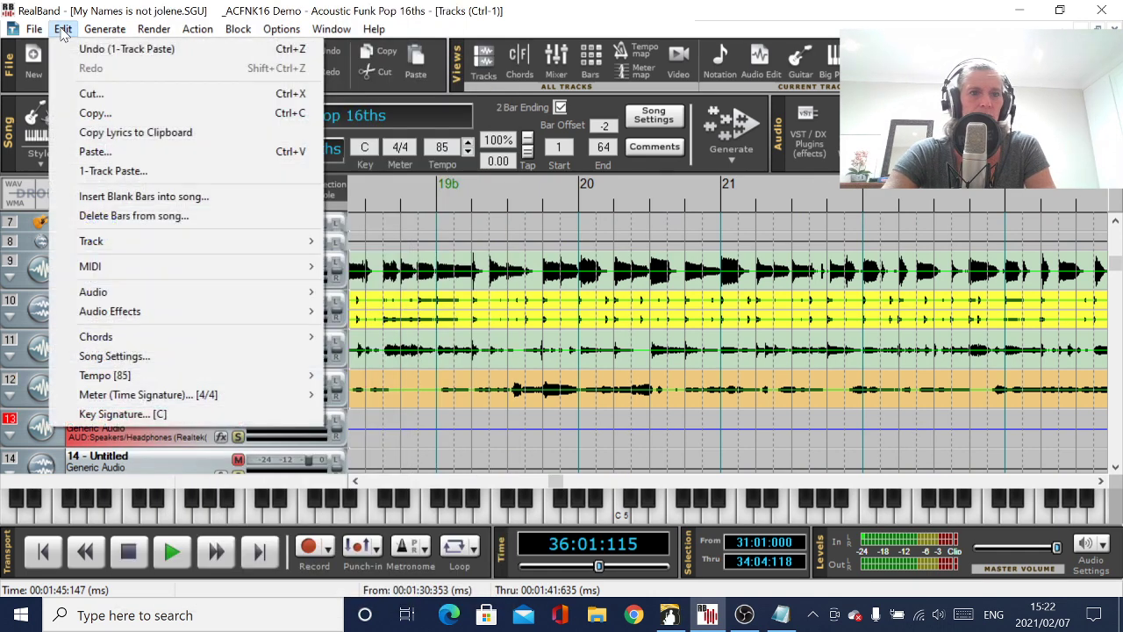
mouse_move(91, 243)
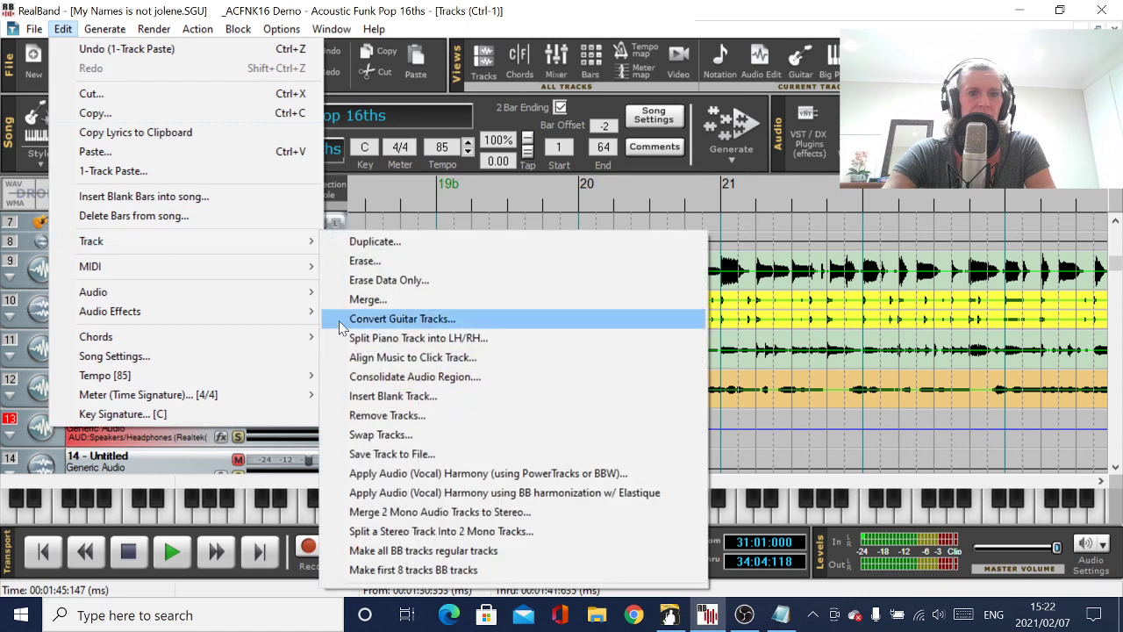
left_click(379, 409)
left_click(652, 374)
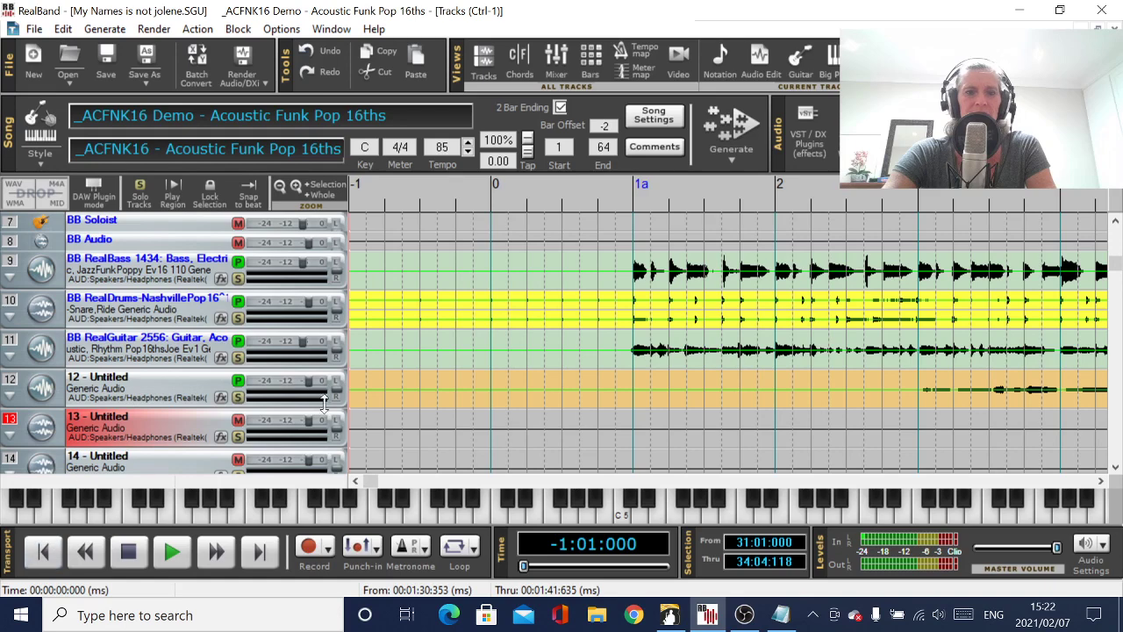
left_click(280, 186)
left_click(281, 184)
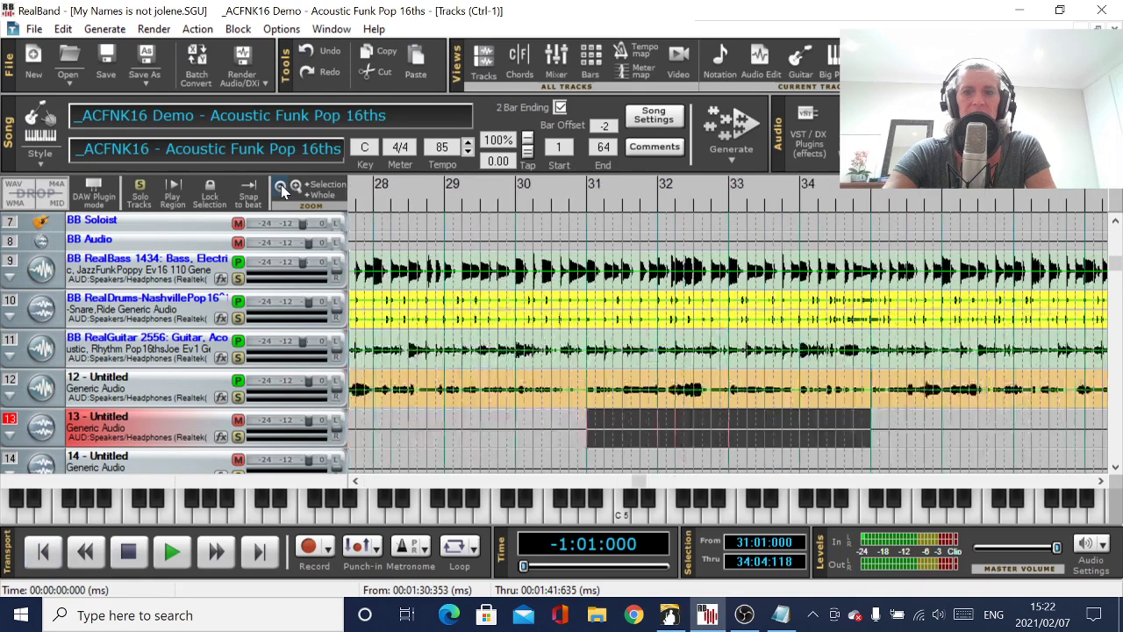
Step: Switch to the open Band-in-a-Box window and close it, returning to the song in RealBand
left_click(281, 185)
left_click(281, 184)
left_click(281, 184)
left_click(280, 184)
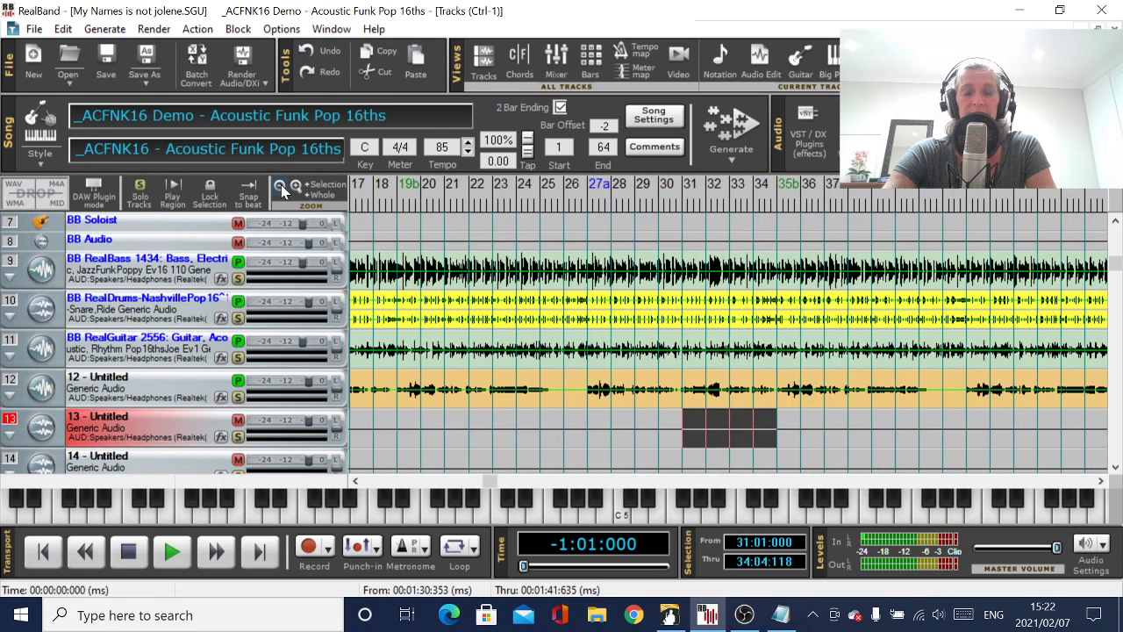
left_click(281, 184)
left_click(280, 184)
left_click(281, 184)
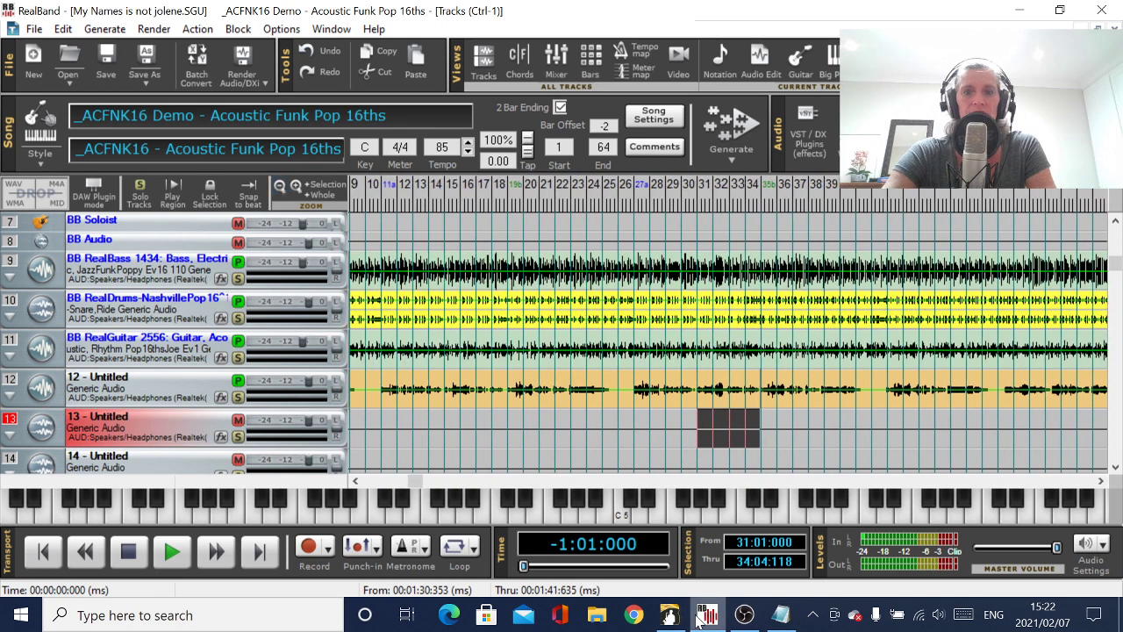
left_click(668, 615)
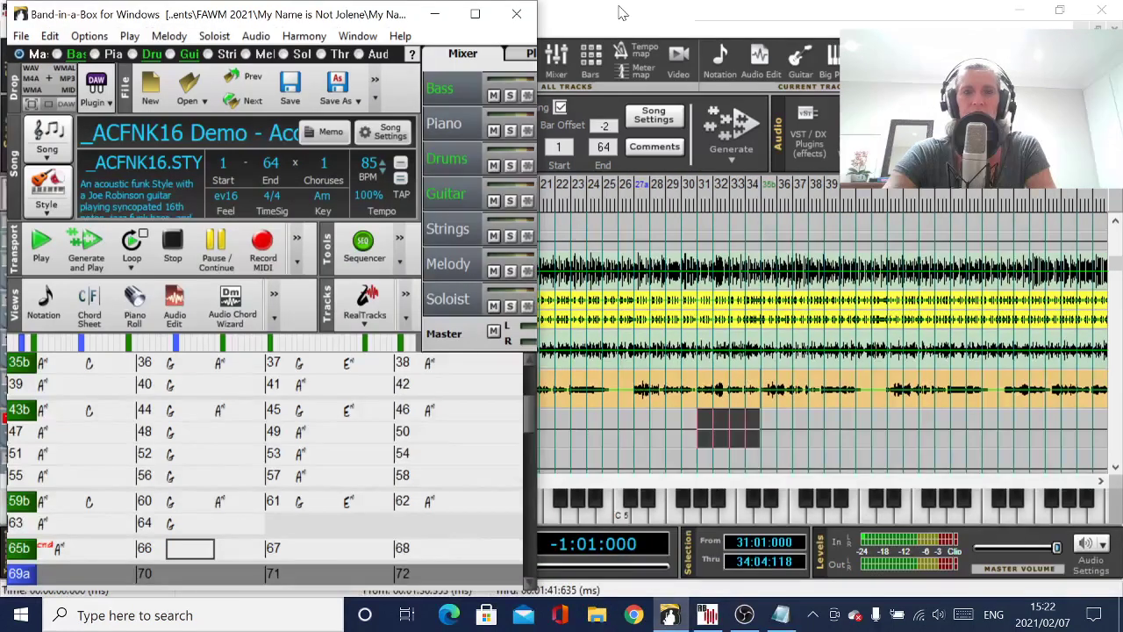
left_click(523, 15)
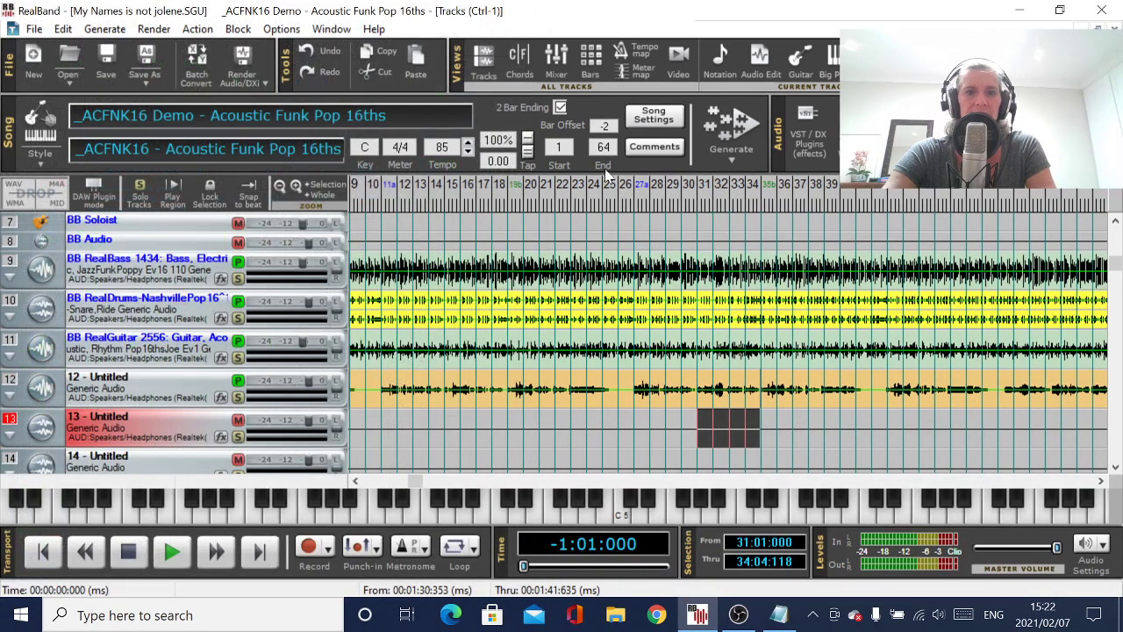
Step: Select the whole of track 12, the main vocal
left_click(127, 392)
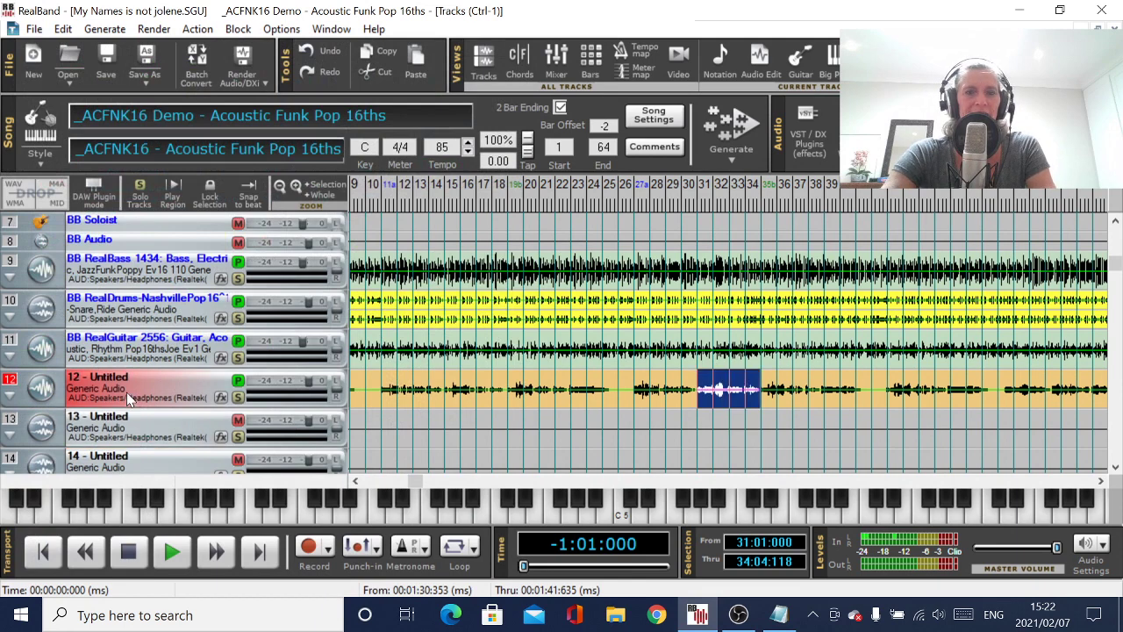
right_click(126, 394)
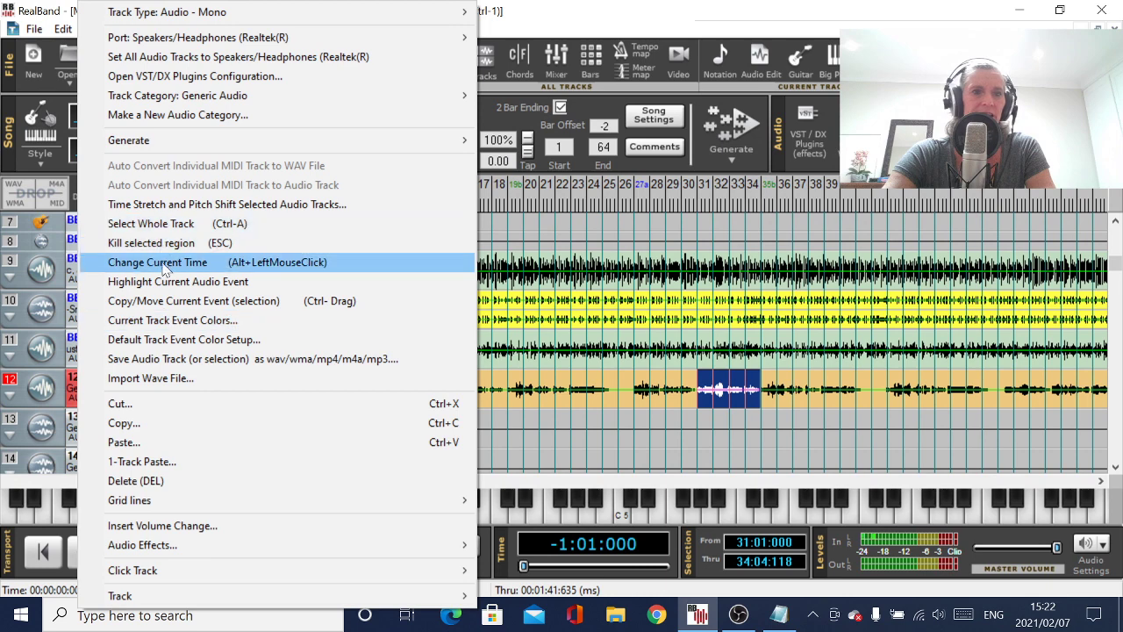
left_click(164, 225)
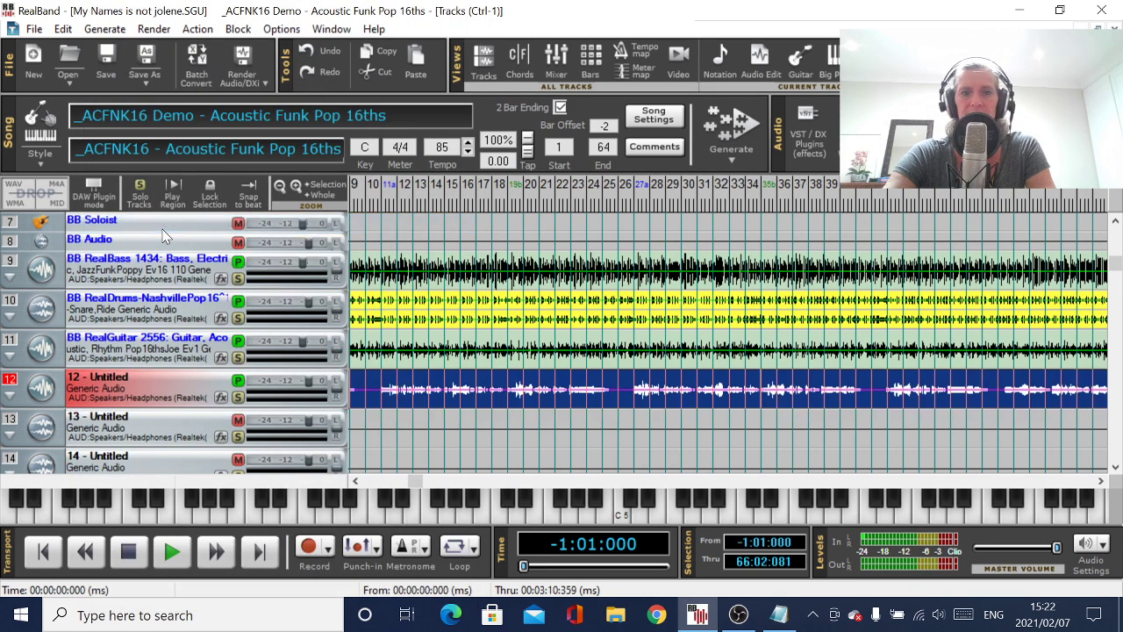
Step: Set up audio harmonies for track 12, harmonizing to the song's chord symbols with the 1 Down 1 Up harmony type
left_click(111, 34)
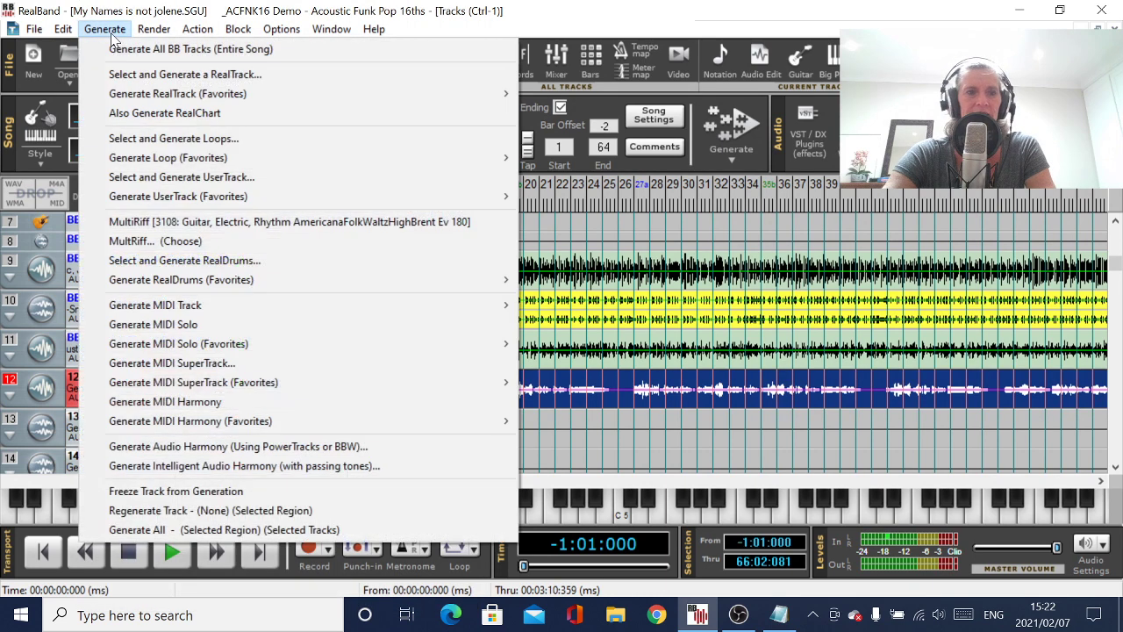
left_click(220, 448)
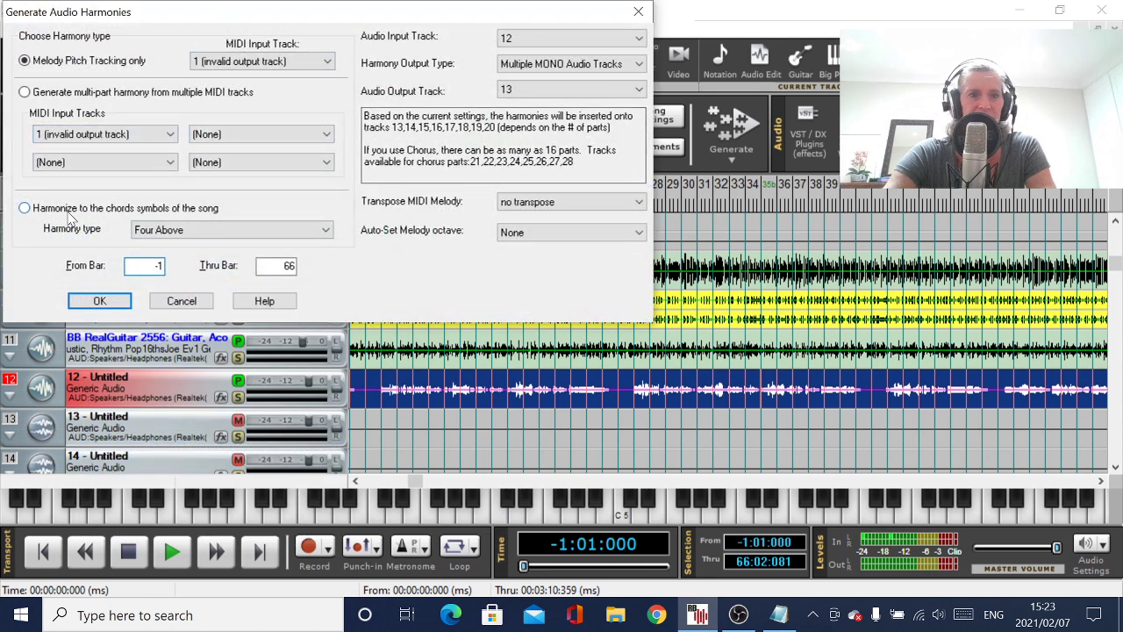
left_click(24, 211)
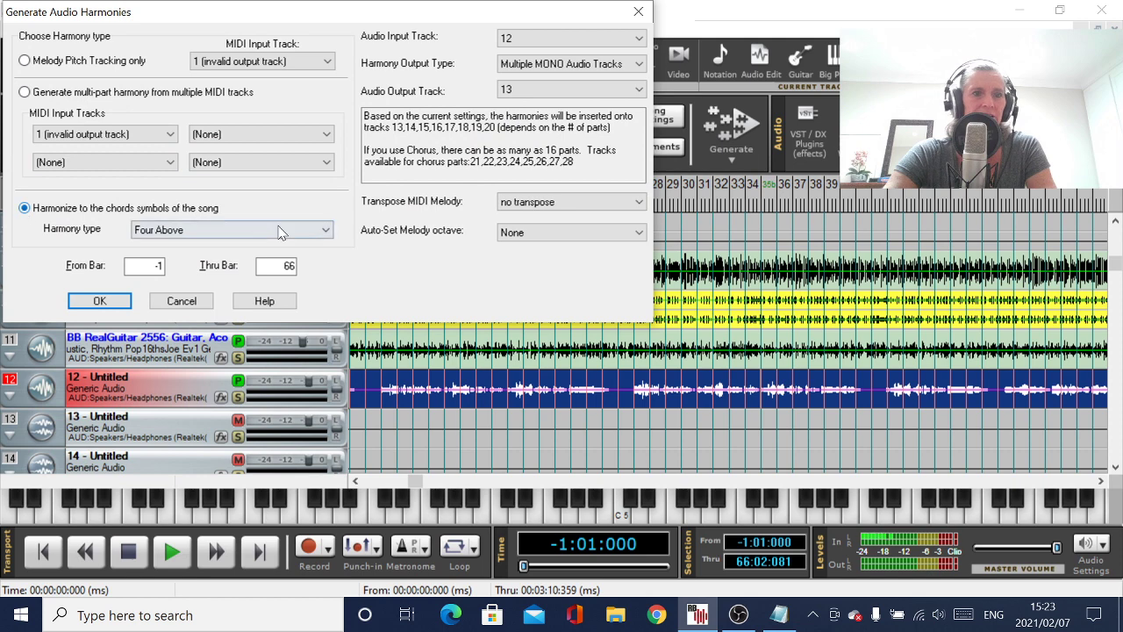
left_click(317, 230)
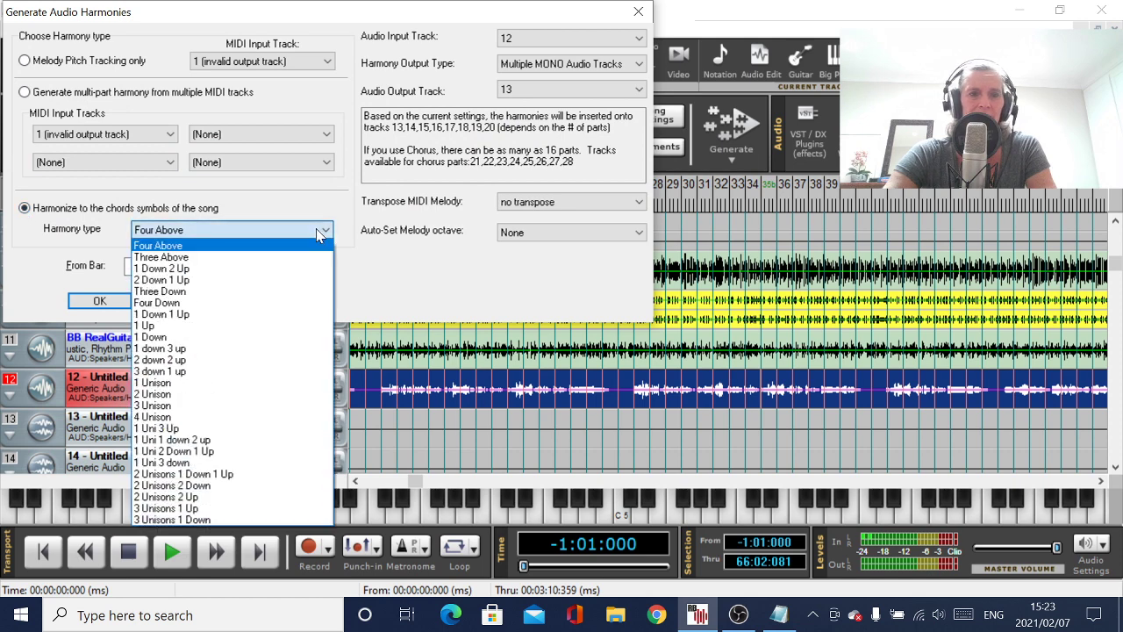
left_click(230, 314)
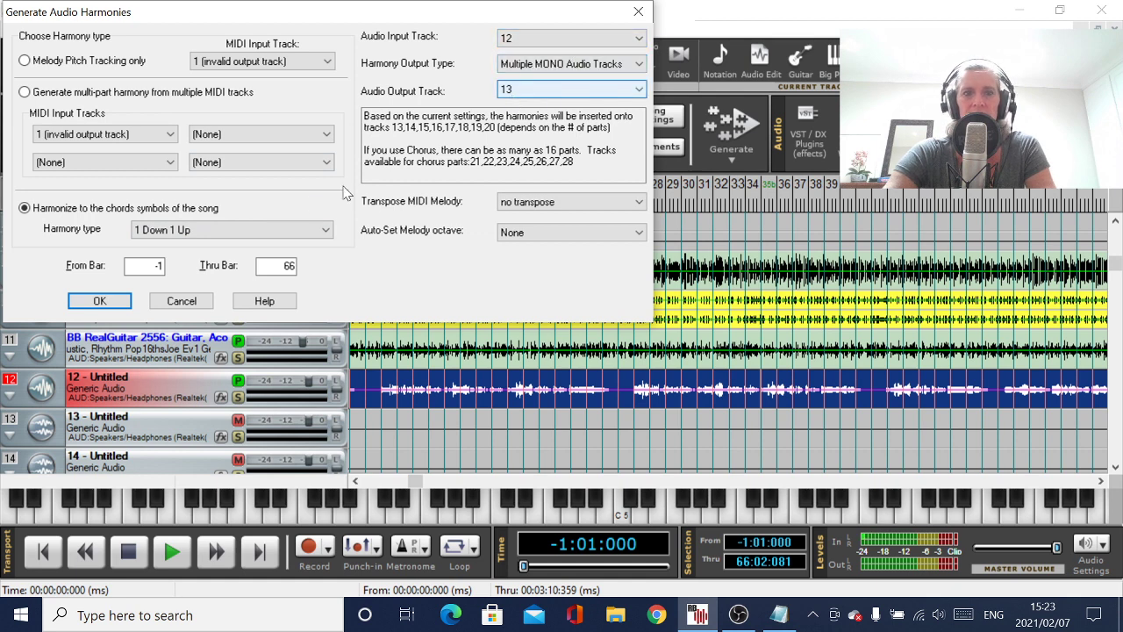
Step: Accept the harmony setup, lower the dry voice level to −∞ in TC Helicon Harmony, and generate the parts
left_click(99, 301)
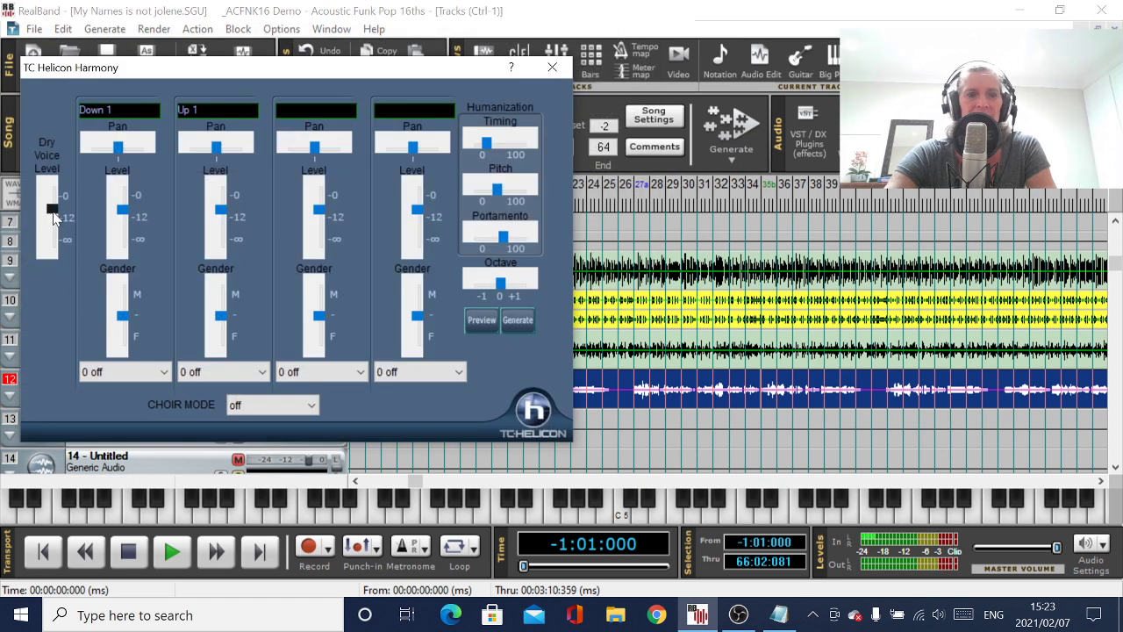
left_click_drag(54, 215, 59, 268)
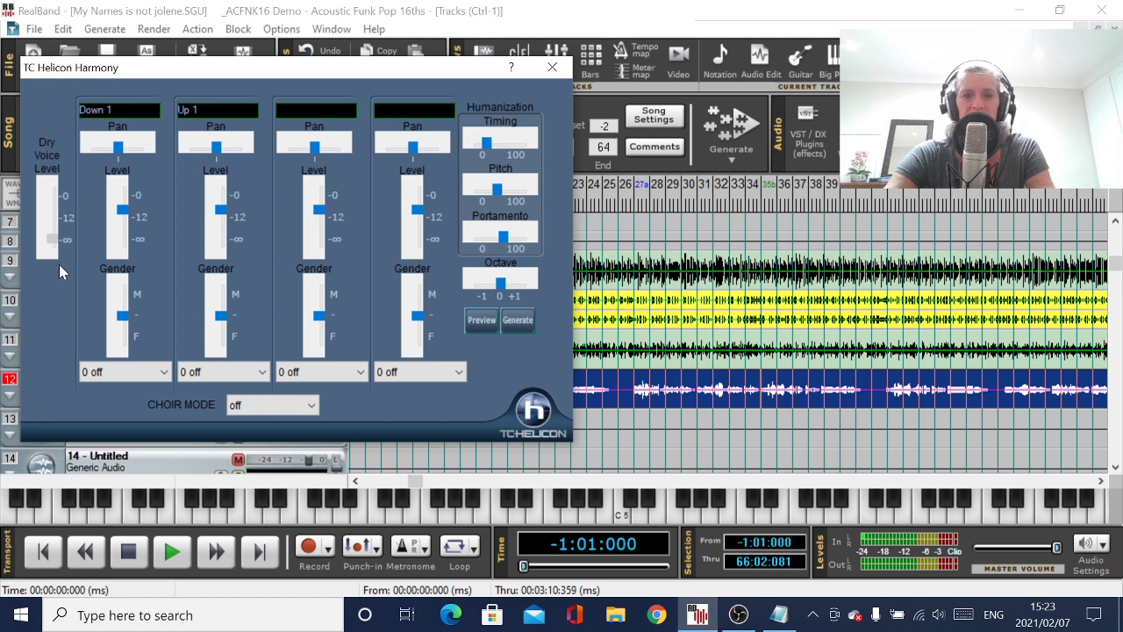
left_click(516, 320)
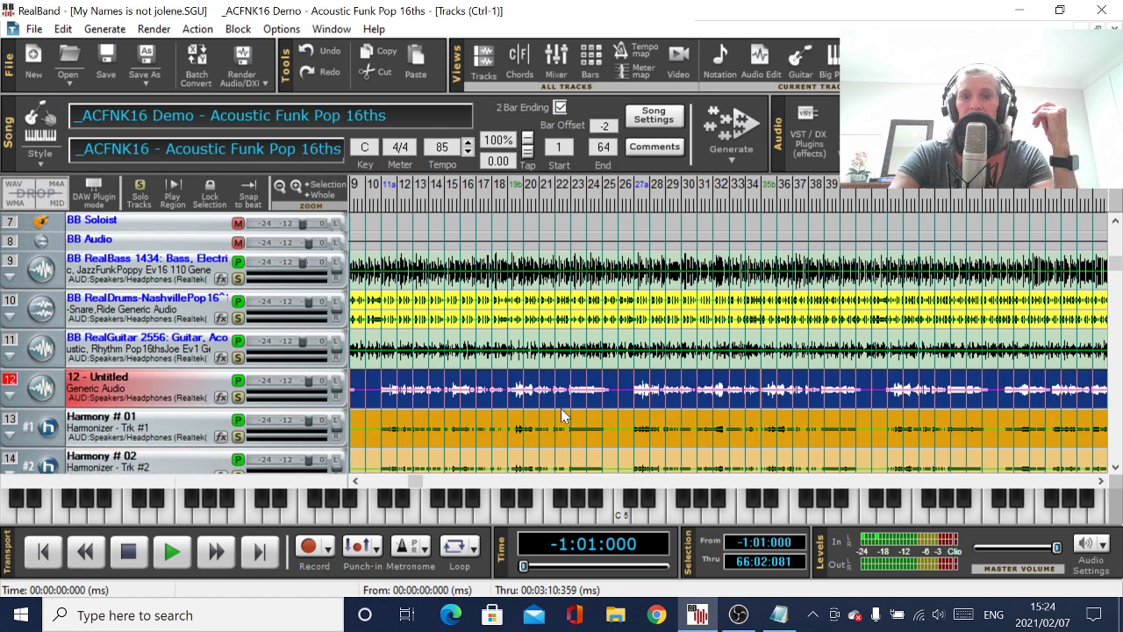
Step: Mute the original vocal on track 12 and apply a constant 10 dB gain change to the whole Harmony # 01 track
left_click(1114, 467)
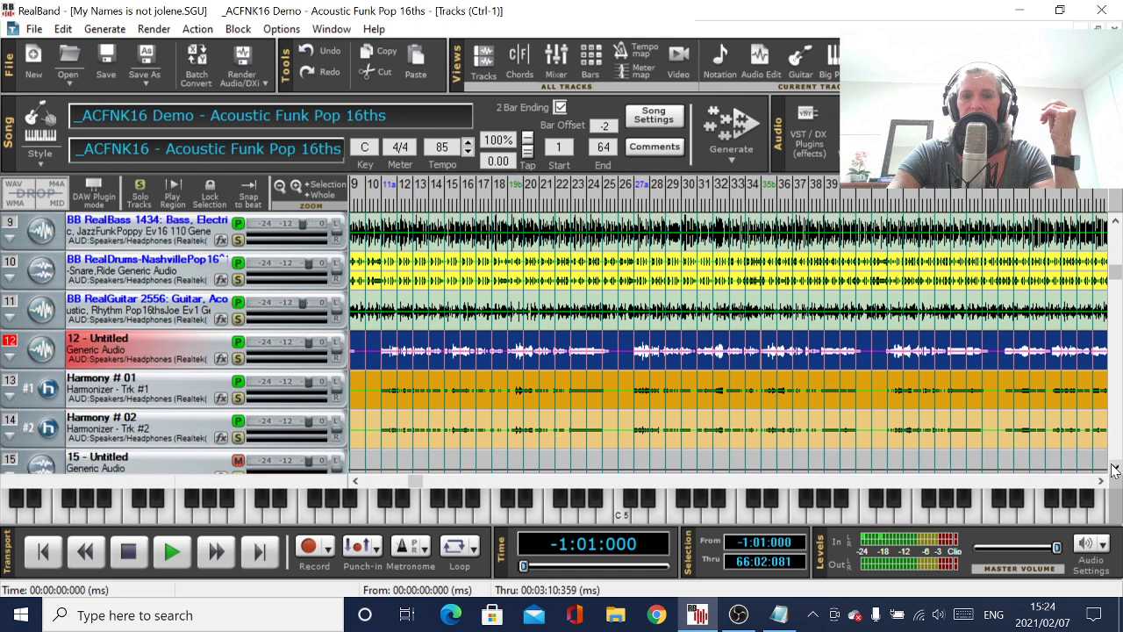
left_click(355, 481)
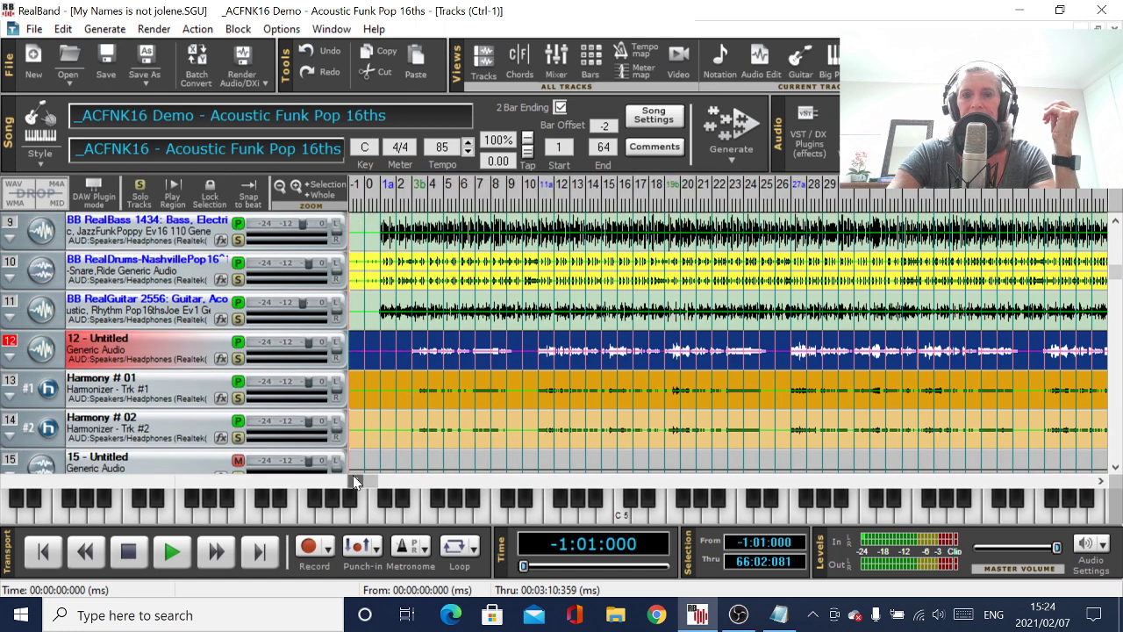
left_click(201, 397)
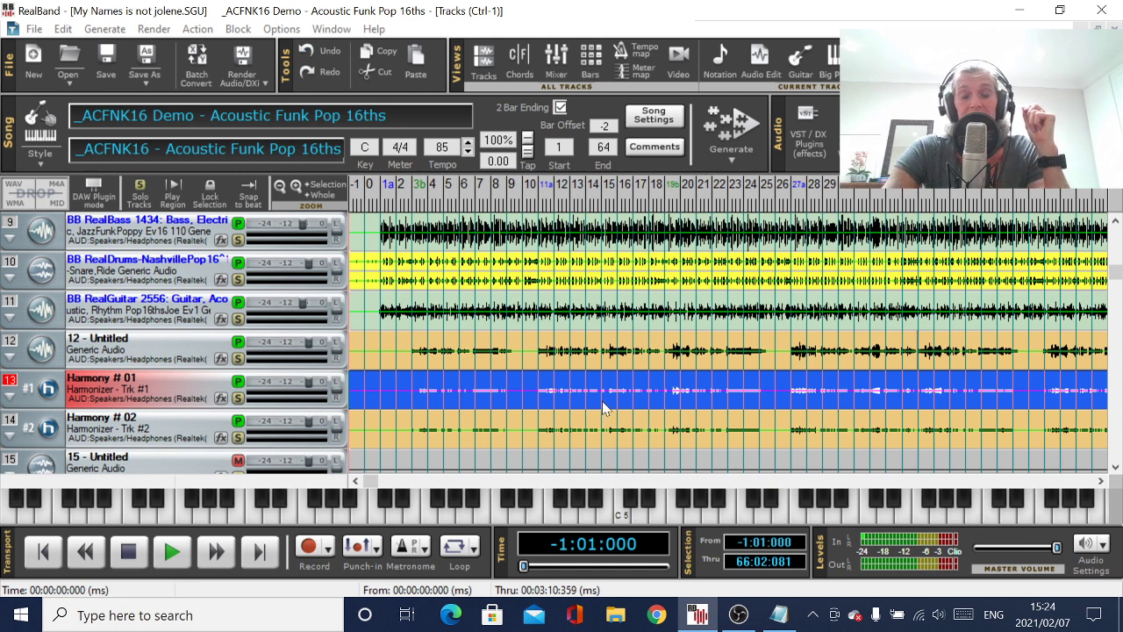
key("ctrl+o")
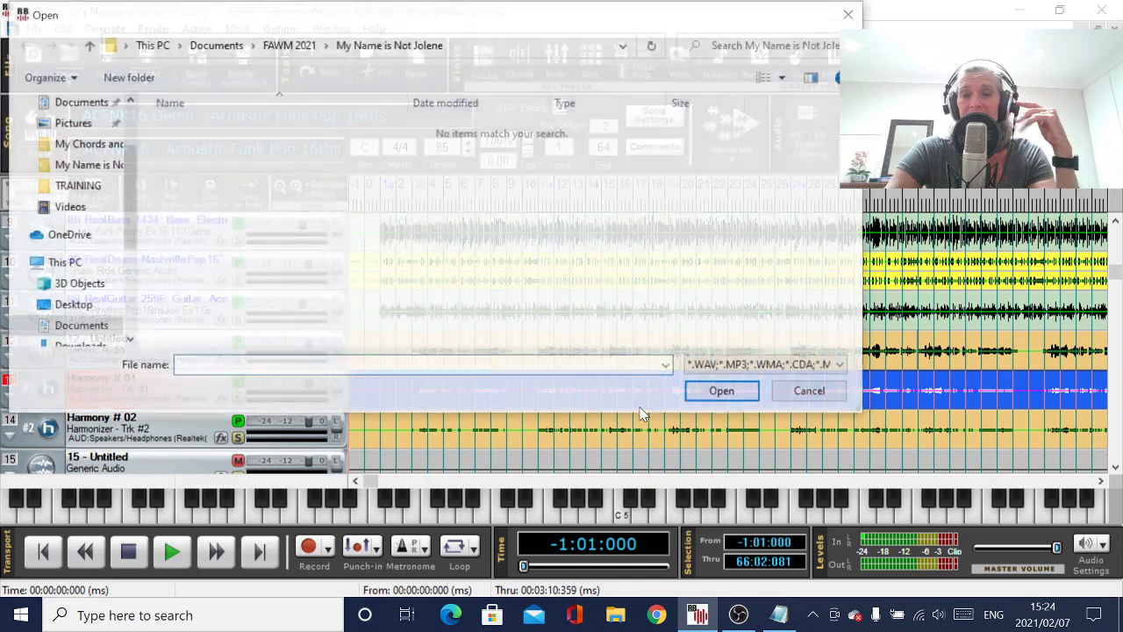
left_click(812, 393)
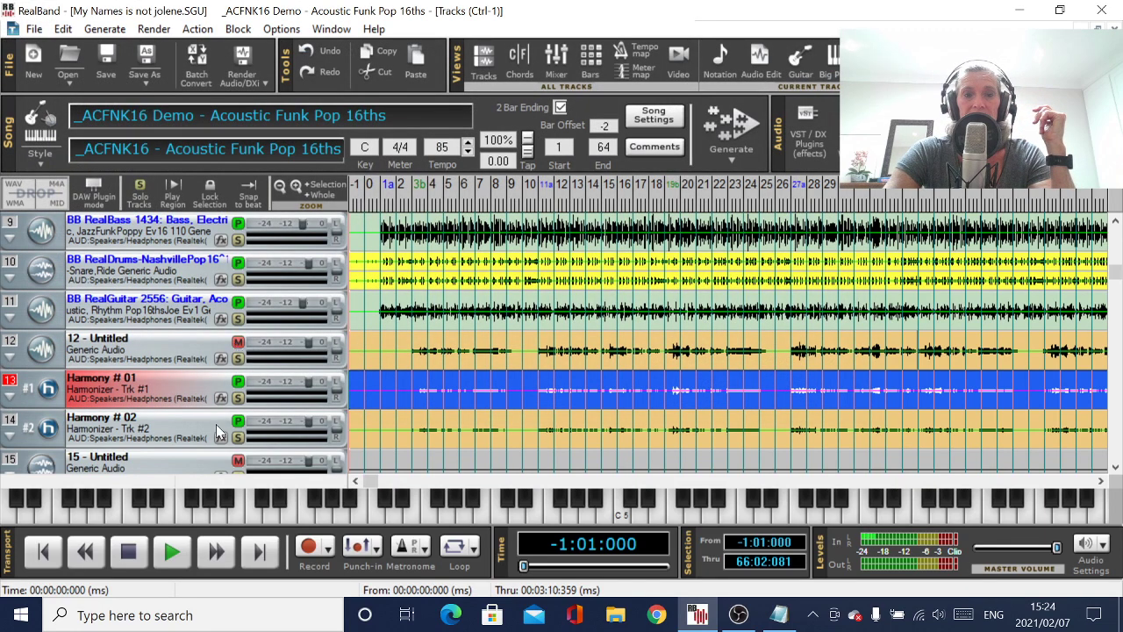
right_click(182, 403)
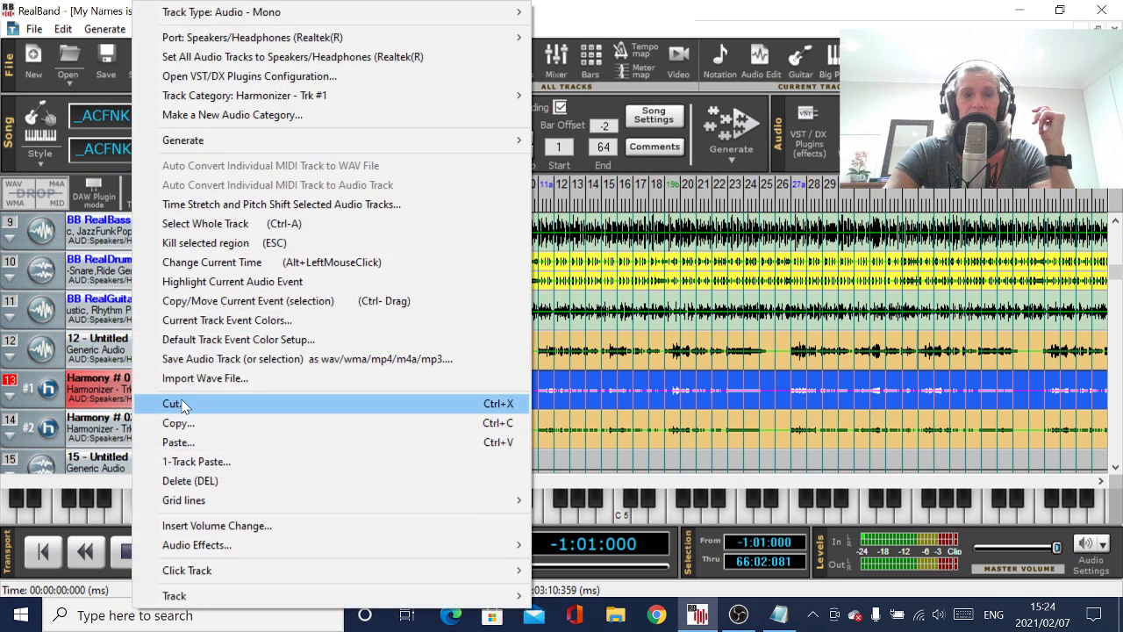
mouse_move(211, 544)
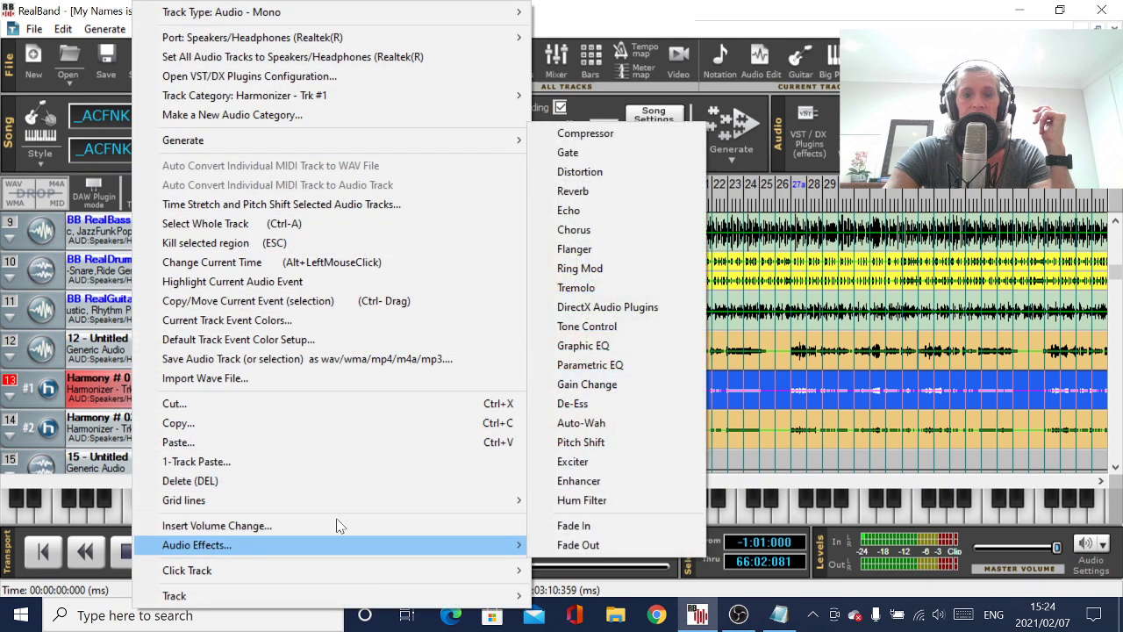
left_click(627, 386)
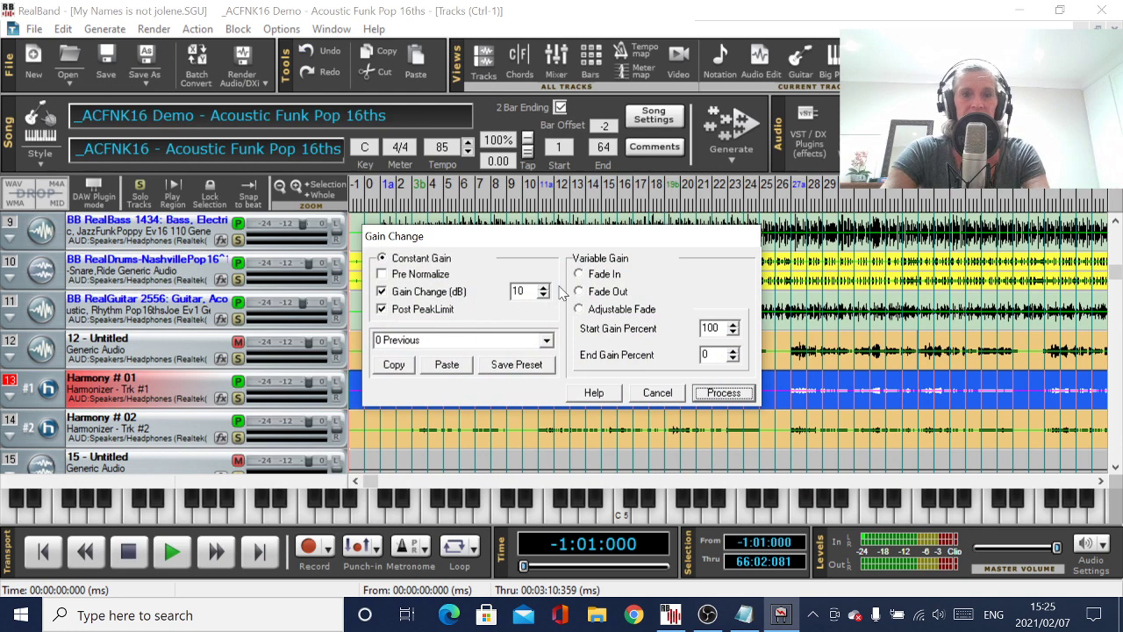
left_click(733, 394)
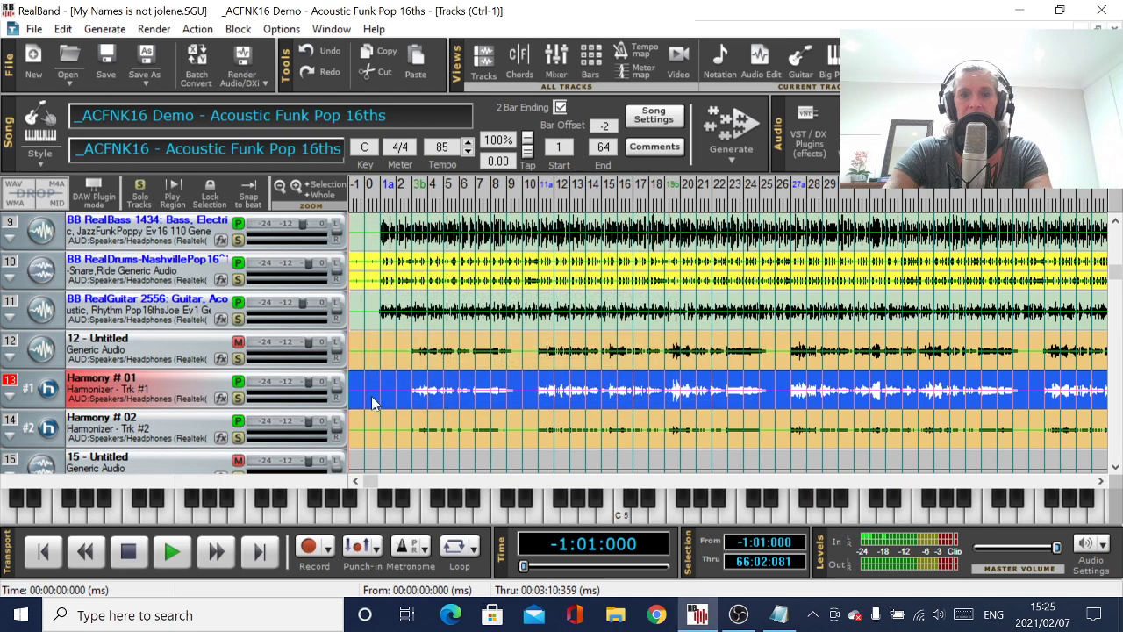
Step: Set the volume of track 13 to 0 dB and apply a constant 10 dB gain change to the Harmony # 02 track
left_click(134, 443)
right_click(134, 443)
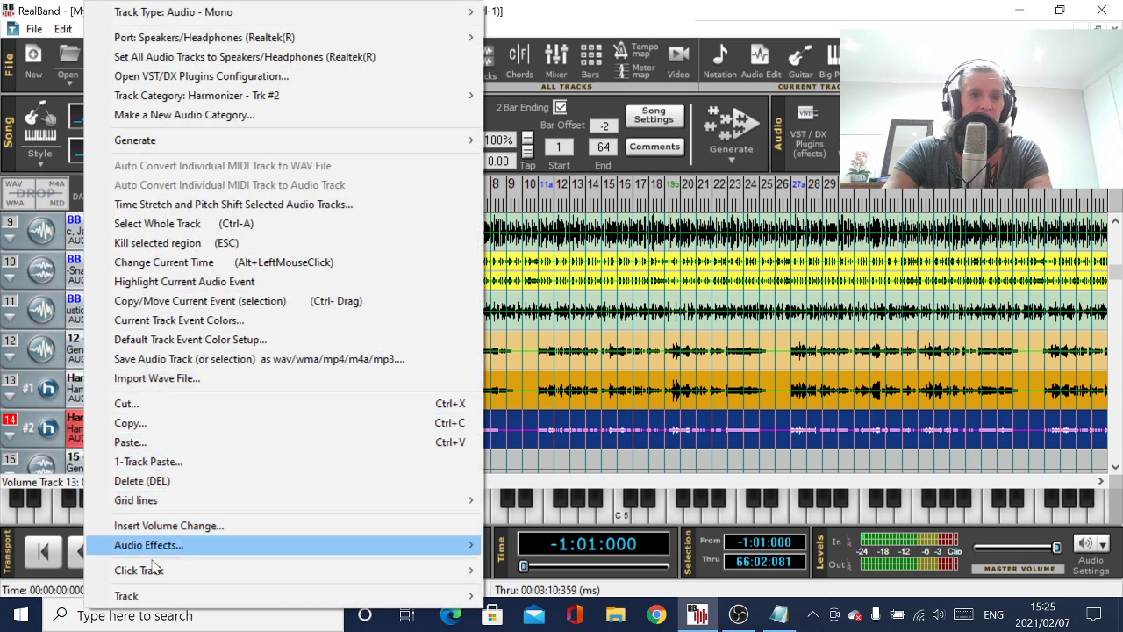
mouse_move(151, 552)
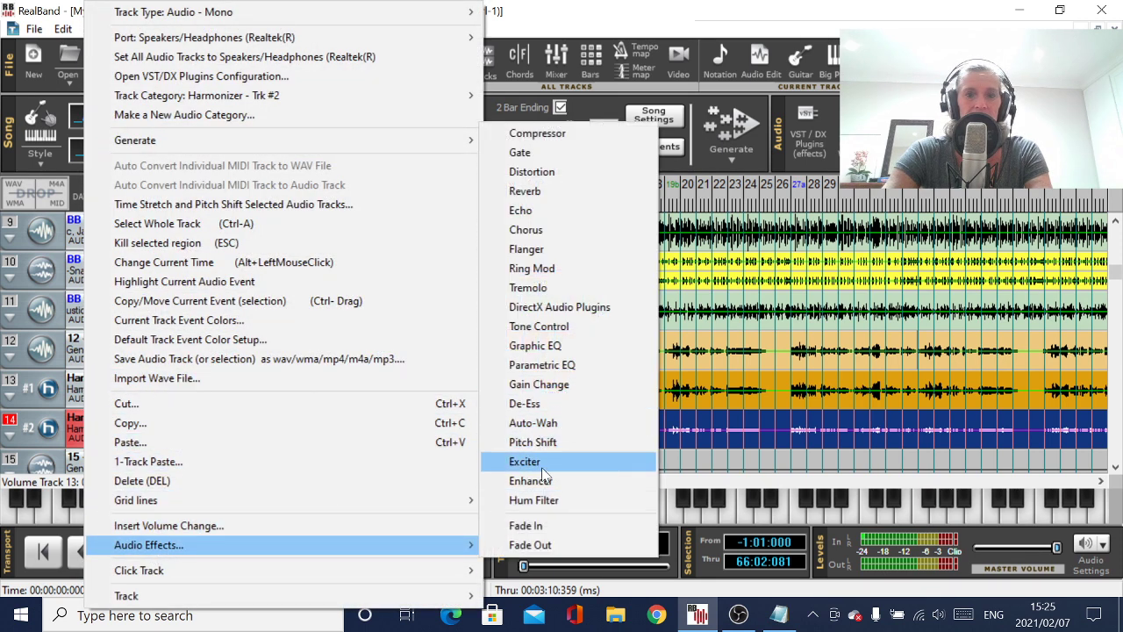
left_click(539, 393)
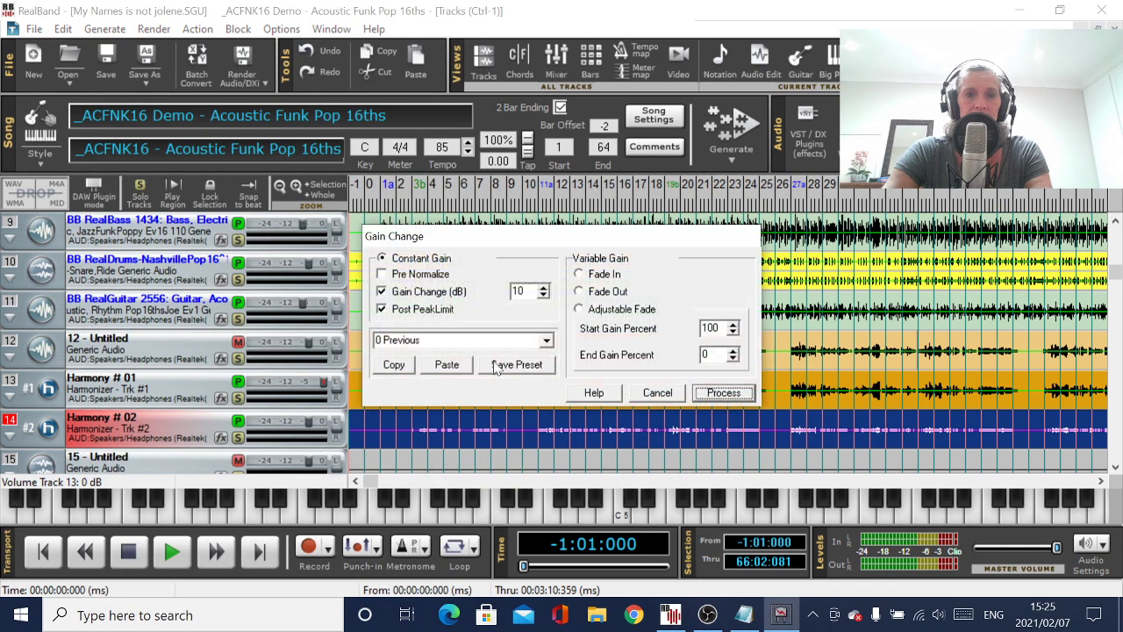
left_click(708, 393)
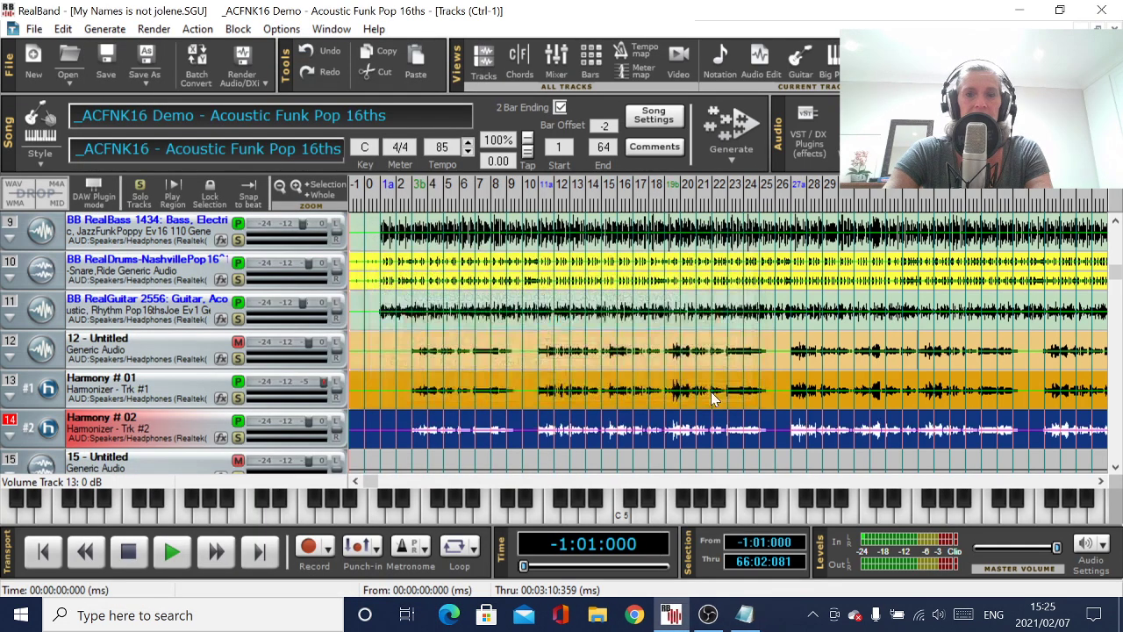
Step: Mute the Harmony # 02 track and change the type of the empty track 15 to mono audio
left_click(237, 422)
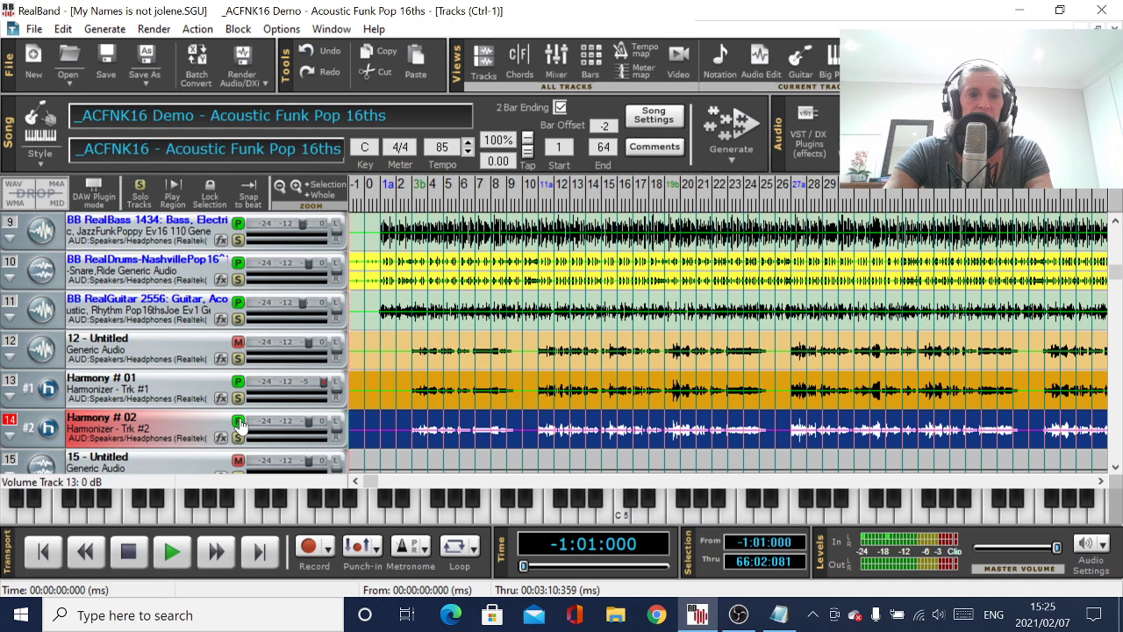
left_click(1115, 467)
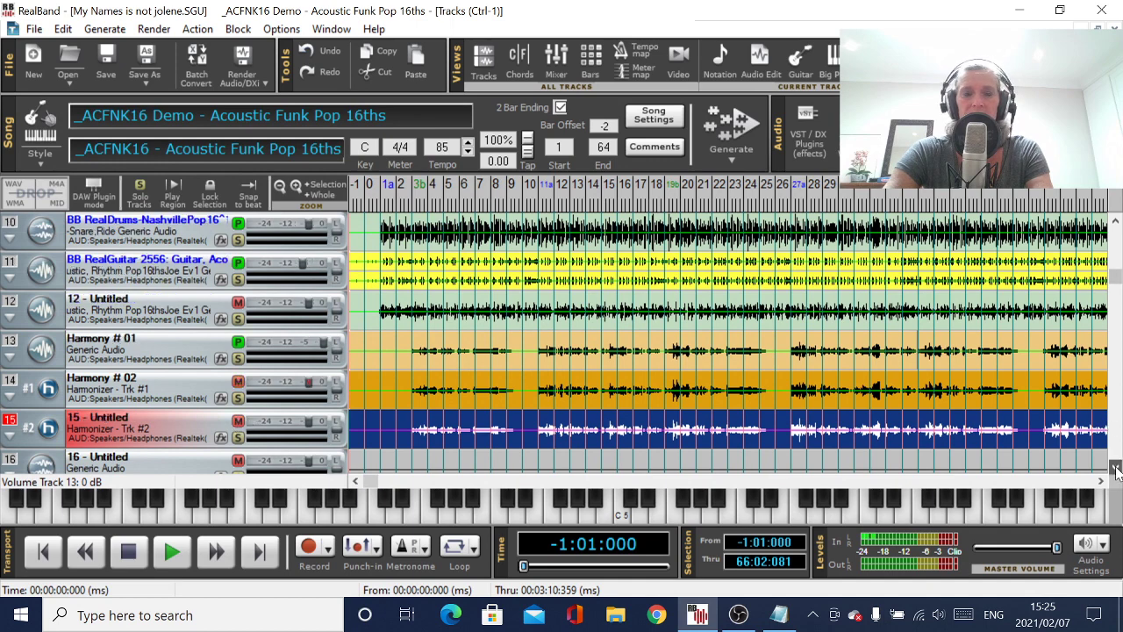
left_click(137, 431)
right_click(137, 430)
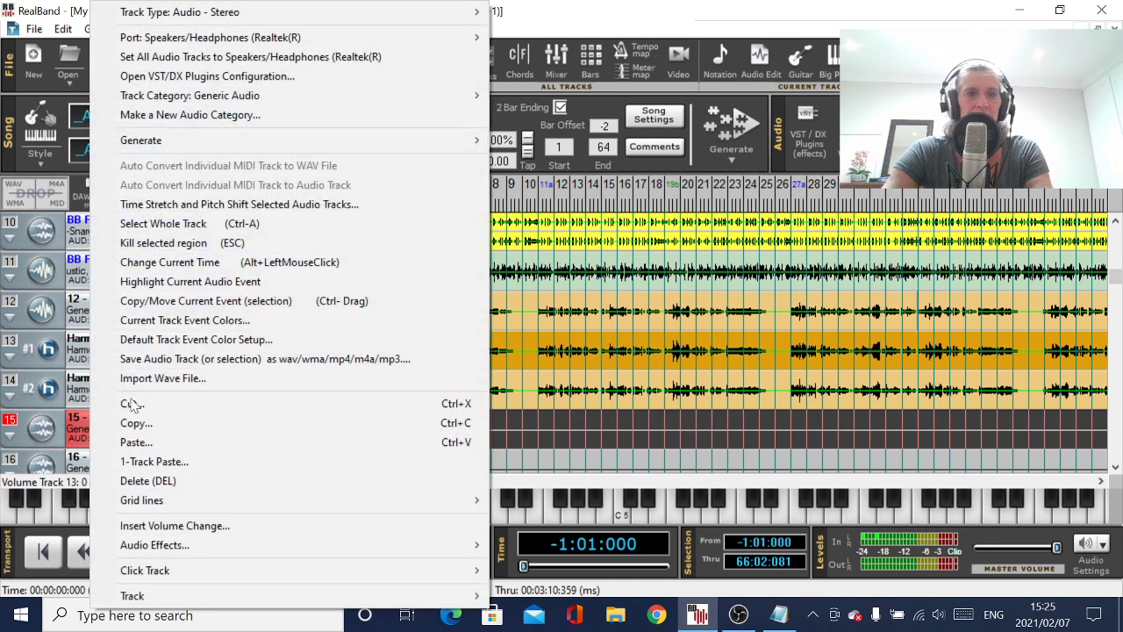
mouse_move(220, 12)
left_click(538, 31)
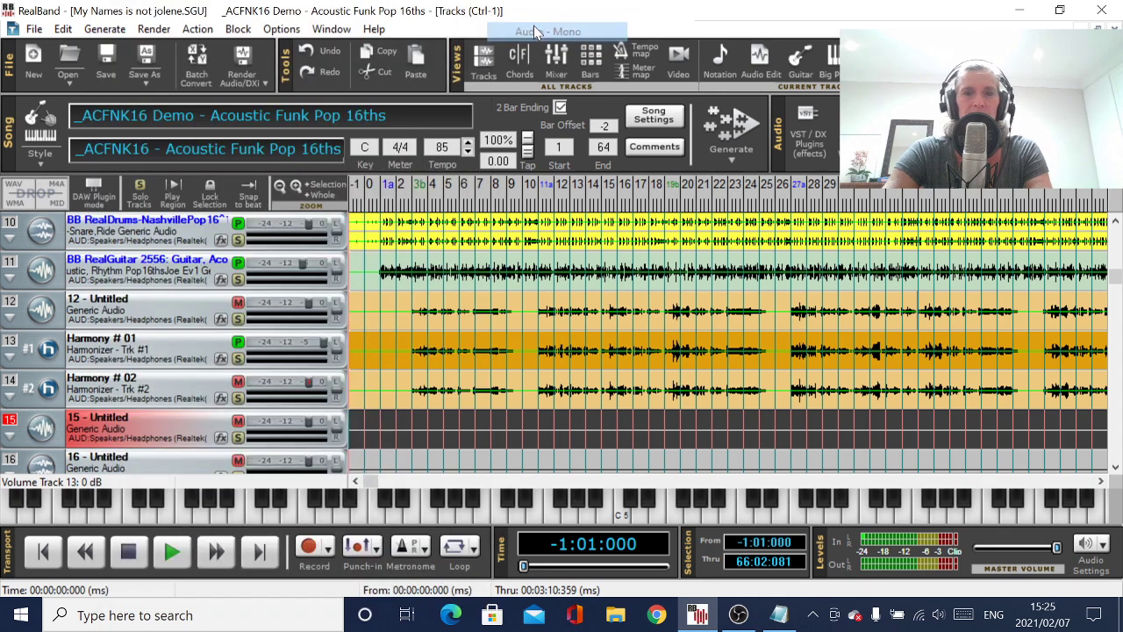
Step: Play the song from bar 2 with only Harmony # 01 as the vocal, and bring up the lyrics in Notepad
left_click(402, 357)
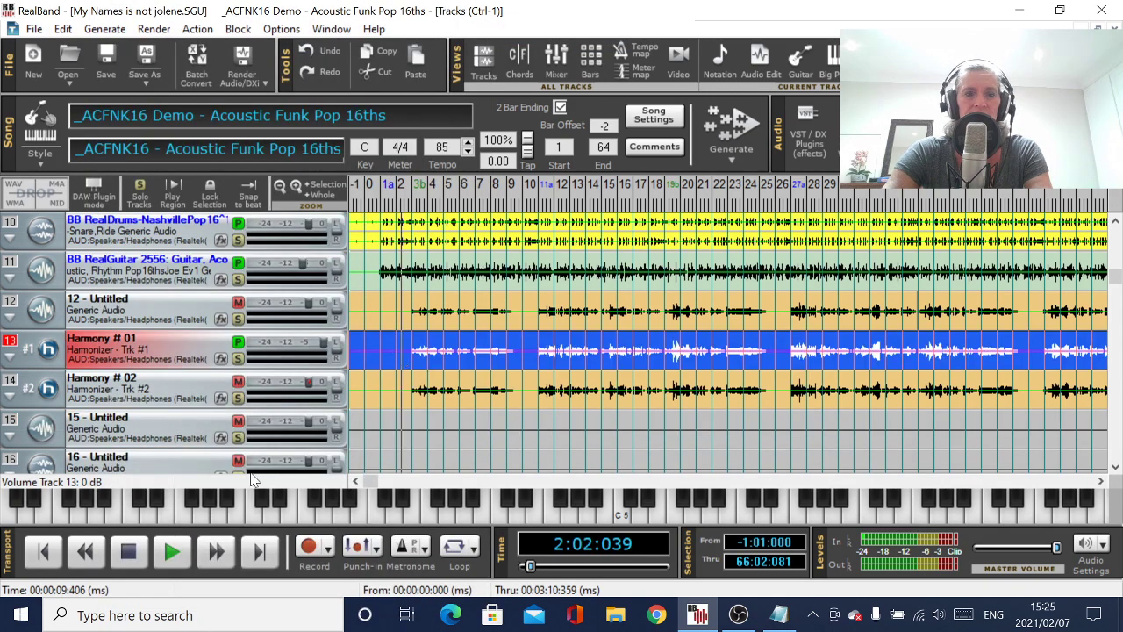
left_click(175, 548)
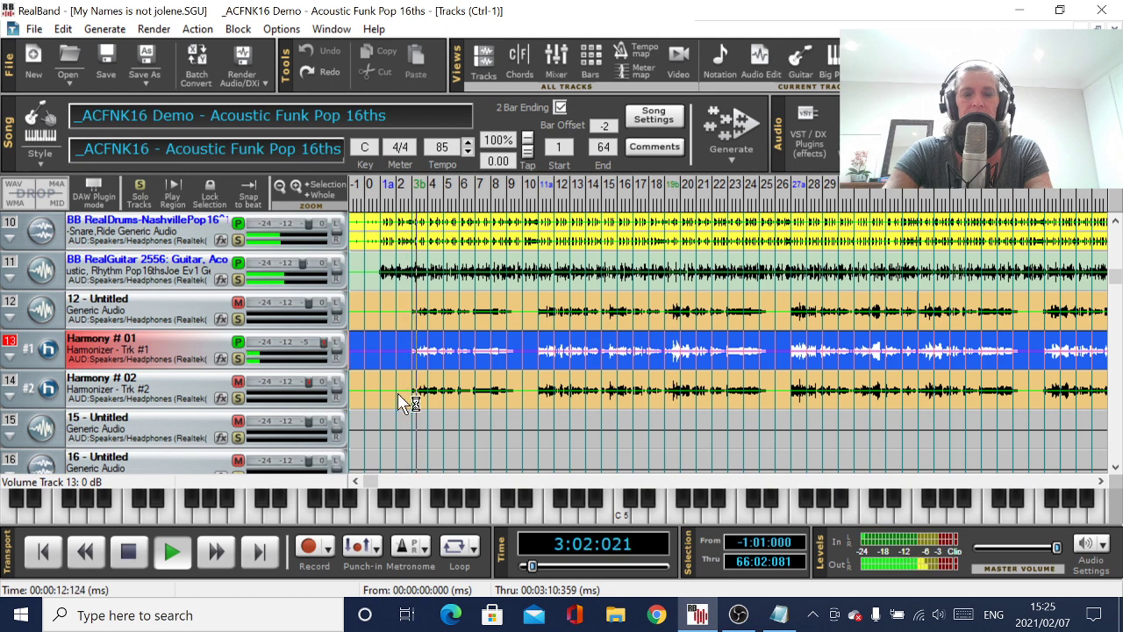
left_click(783, 617)
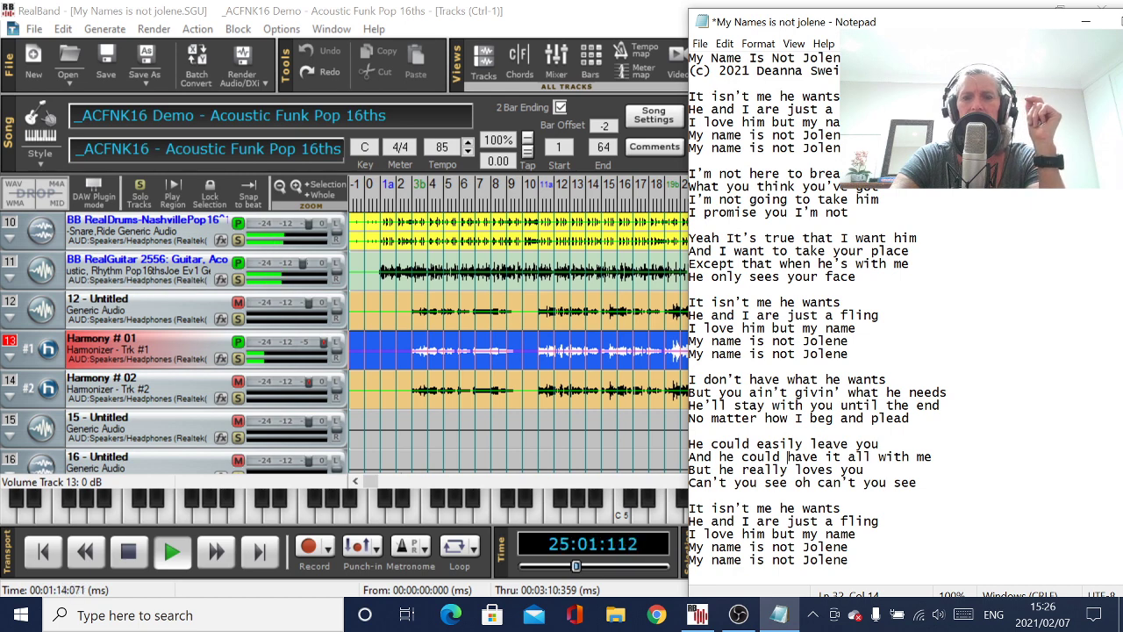
Step: Stop the playback, replay the song from bar 1 with the lyrics in Notepad in view, and stop in bar 9
left_click(141, 551)
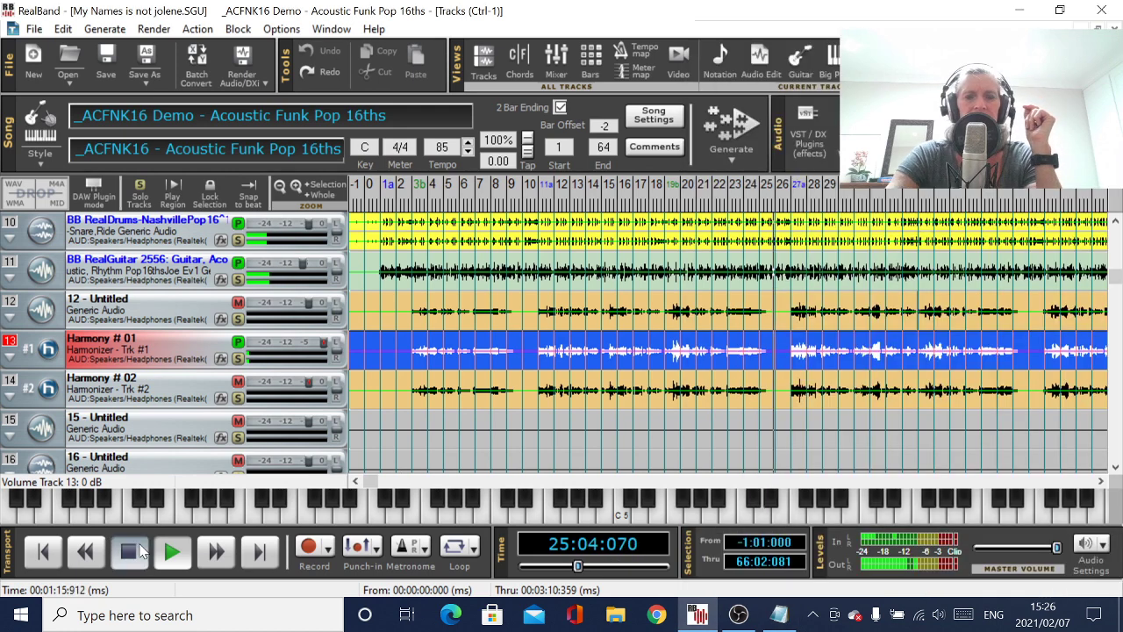
left_click(139, 551)
left_click(394, 397)
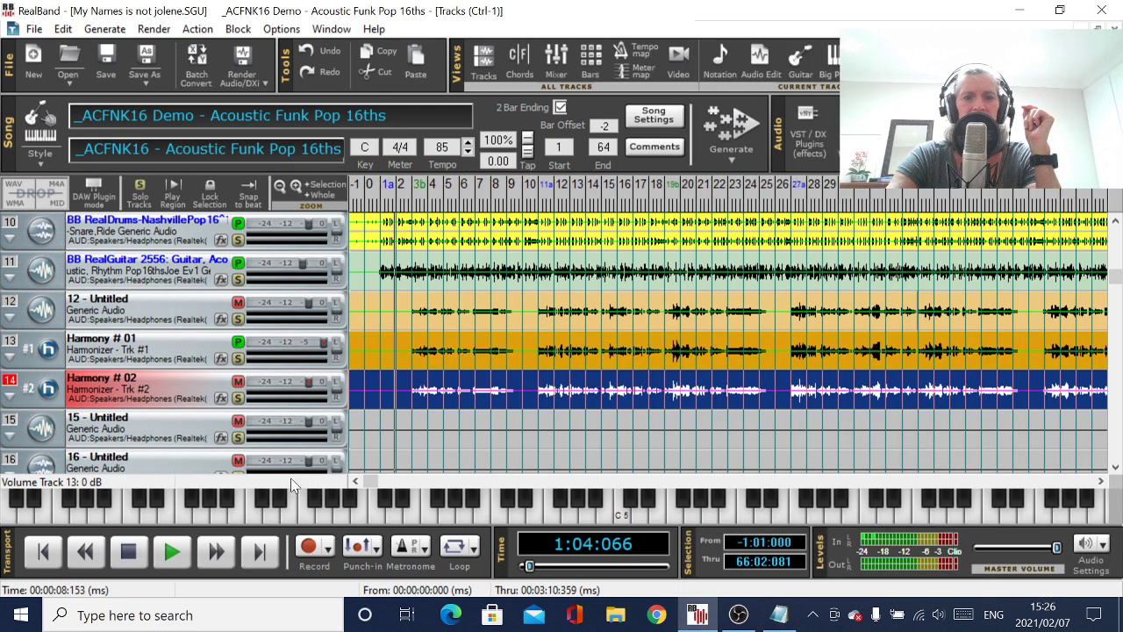
left_click(175, 549)
left_click(780, 615)
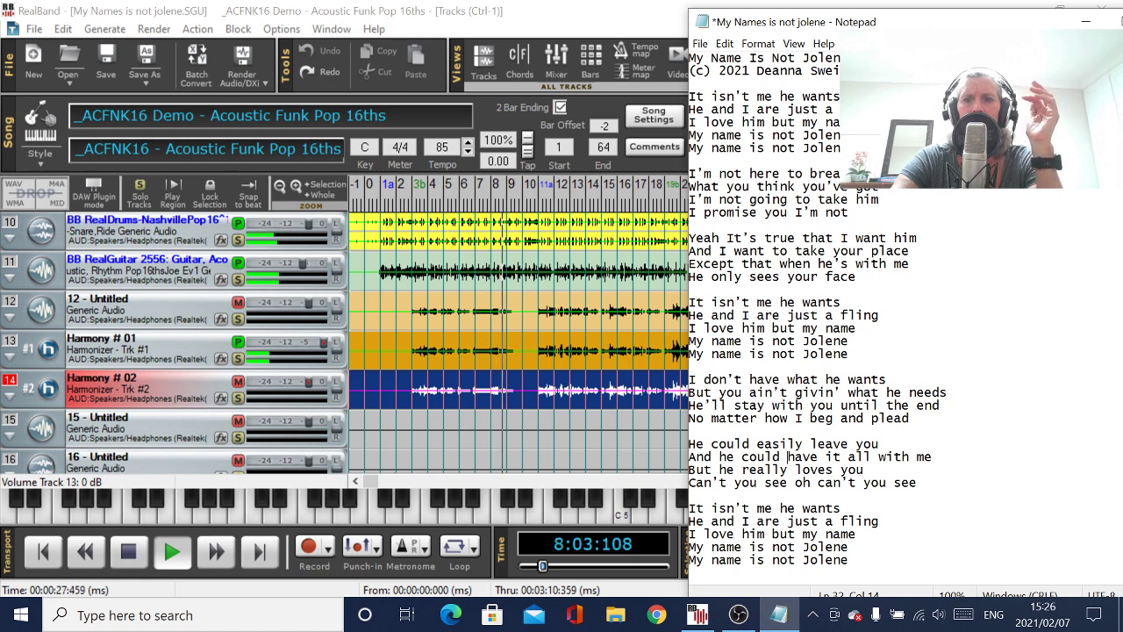
left_click(267, 495)
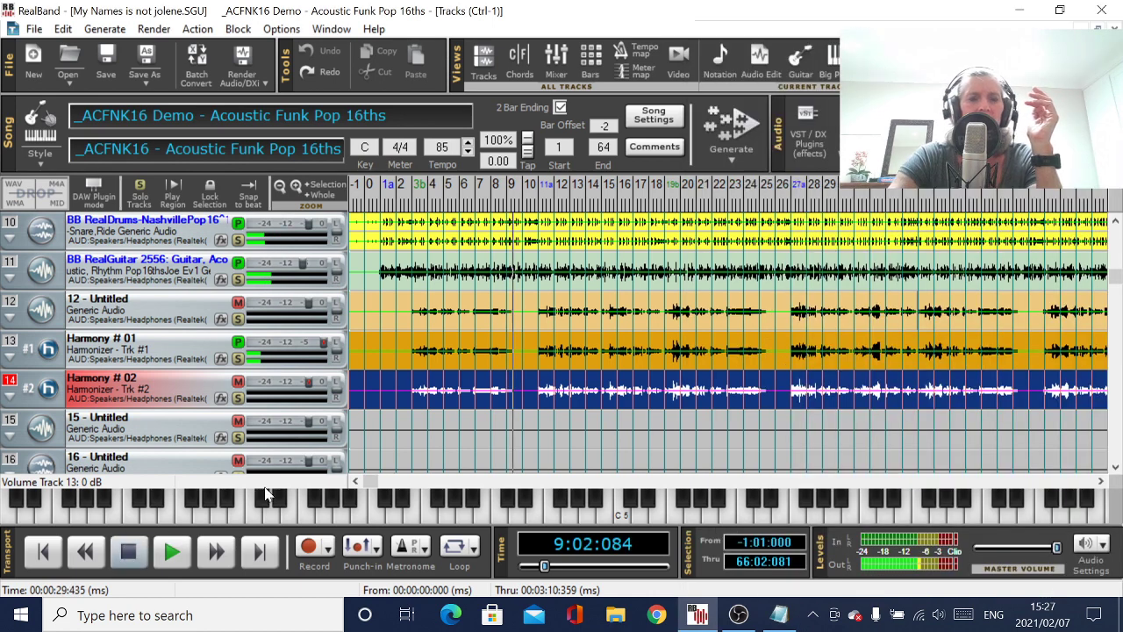
key("space")
Step: Record a vocal on track 15 from the start of the song to bar 9 with the Notepad lyrics in view, and keep the take
left_click(197, 436)
left_click(40, 551)
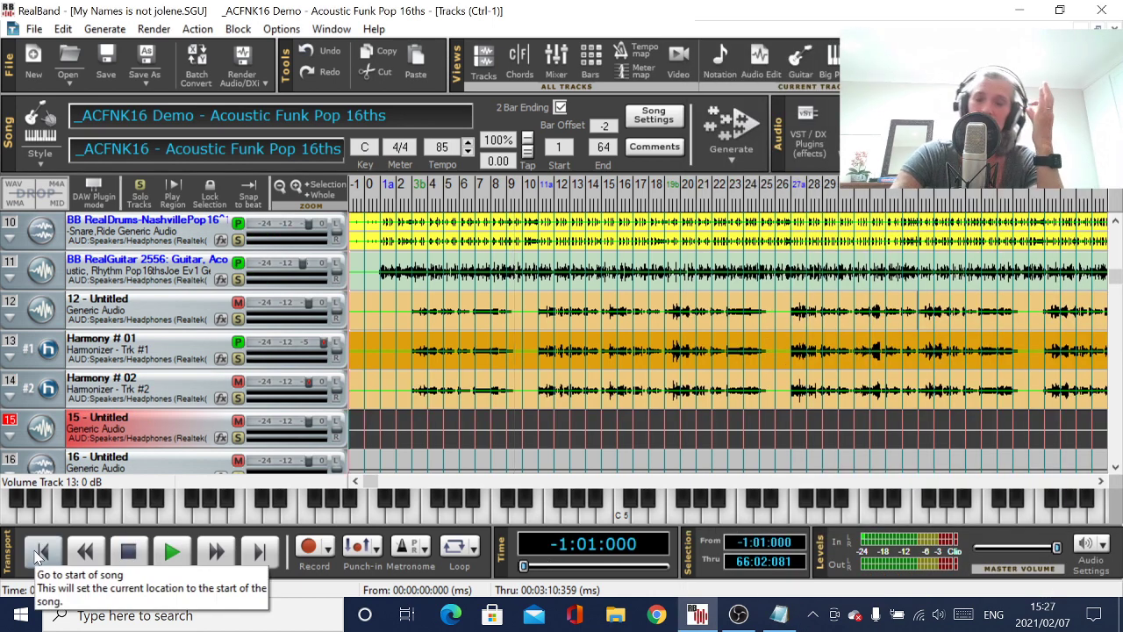
left_click(307, 547)
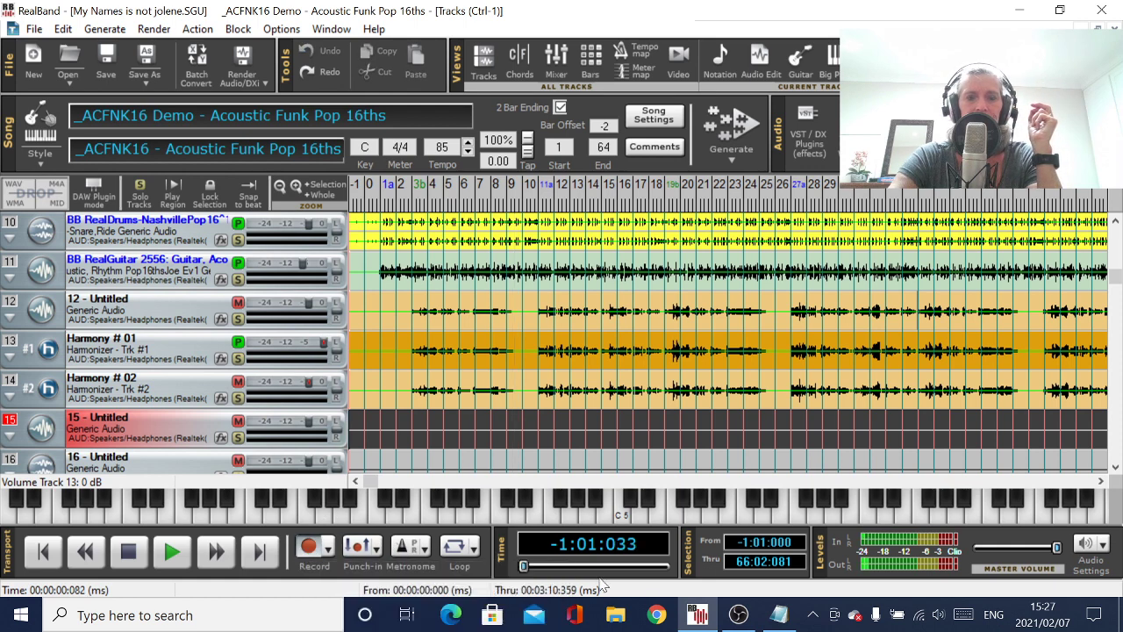
left_click(776, 615)
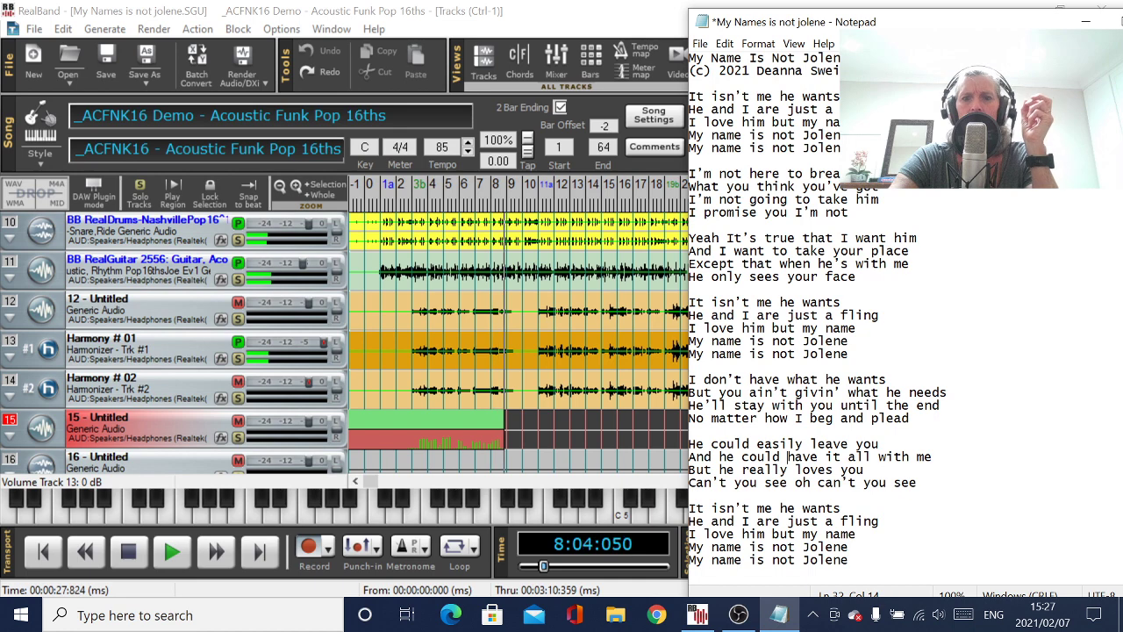
left_click(127, 553)
left_click(532, 366)
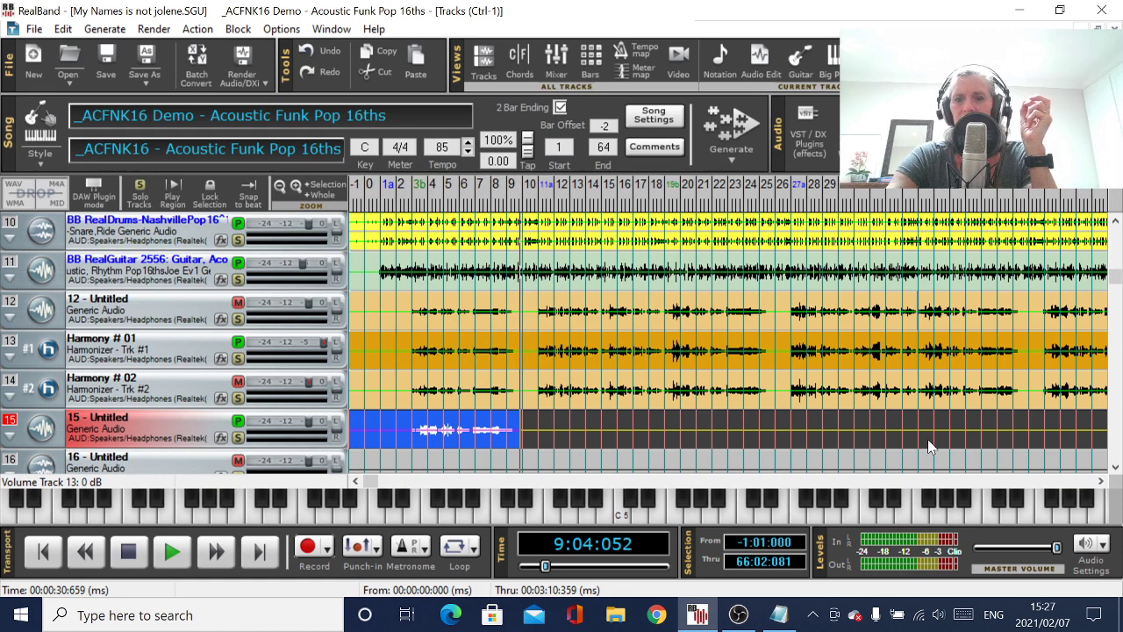
Step: Audition the song from bar 34, record the vocal on track 15 from bar 32 to bar 41 with the lyrics in view, and keep the take
left_click(903, 421)
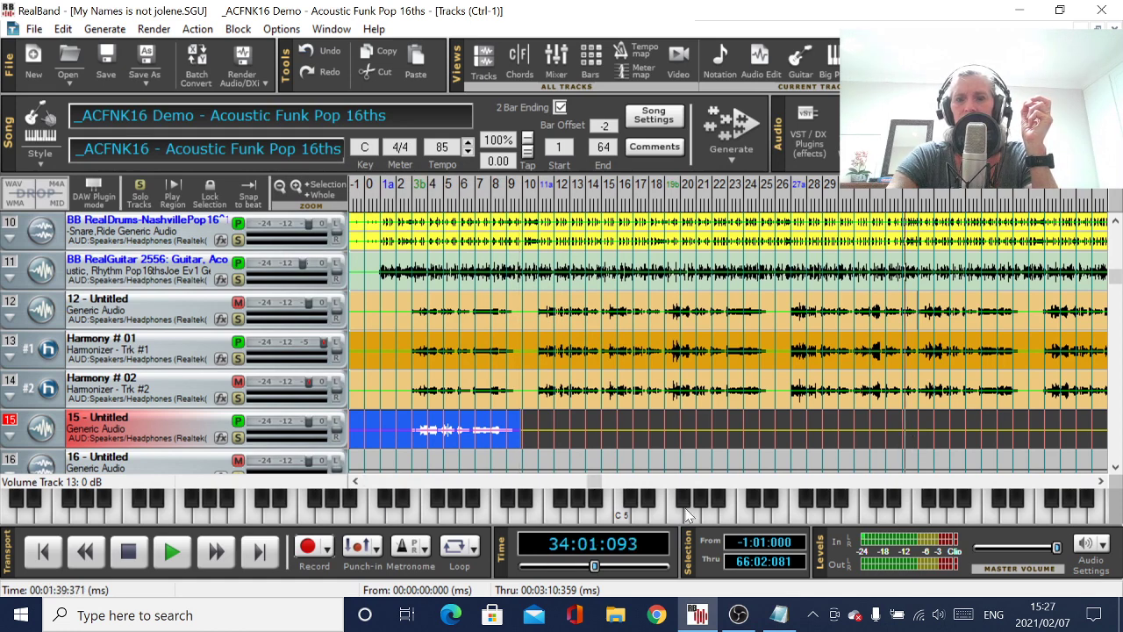
left_click(163, 552)
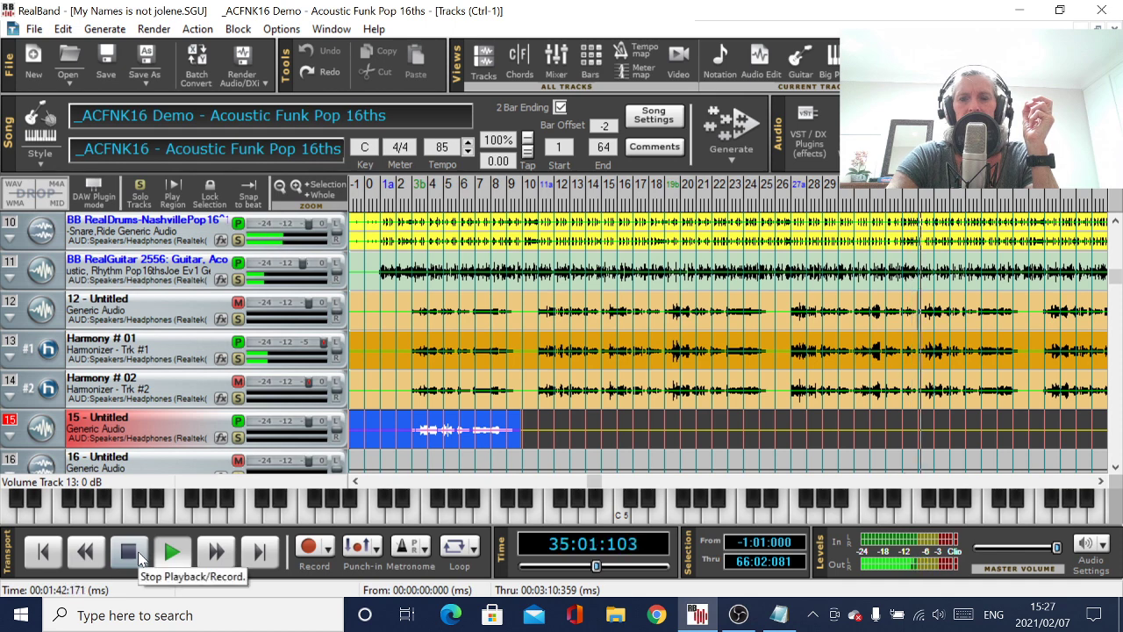
left_click(138, 550)
left_click(882, 443)
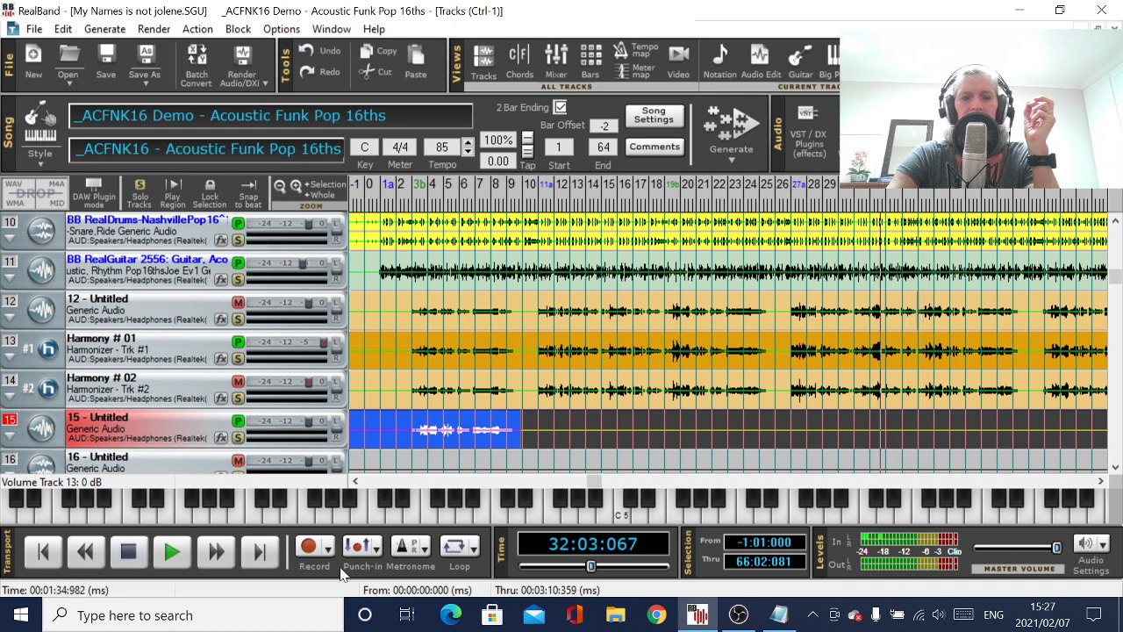
left_click(308, 547)
left_click(778, 616)
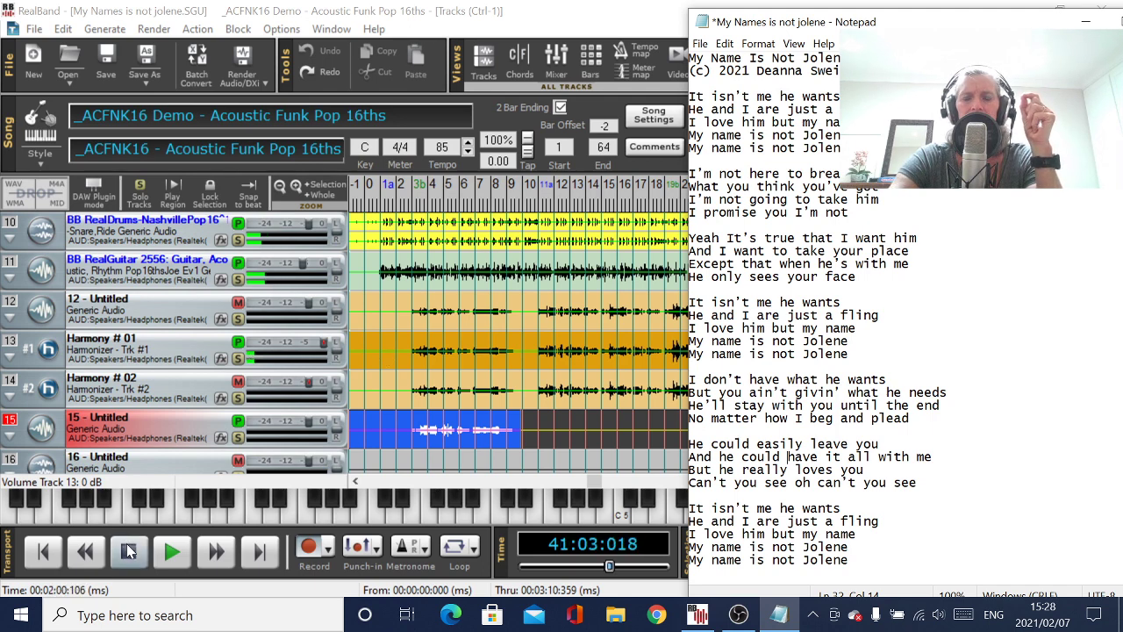
left_click(385, 357)
left_click(515, 369)
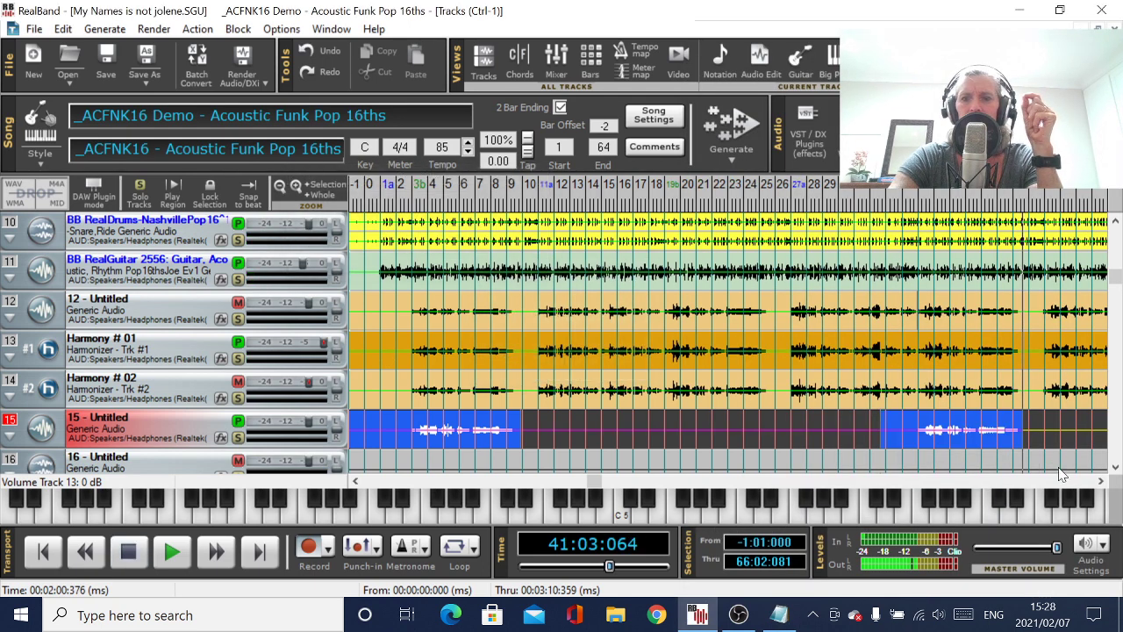
left_click(1101, 481)
left_click(1101, 482)
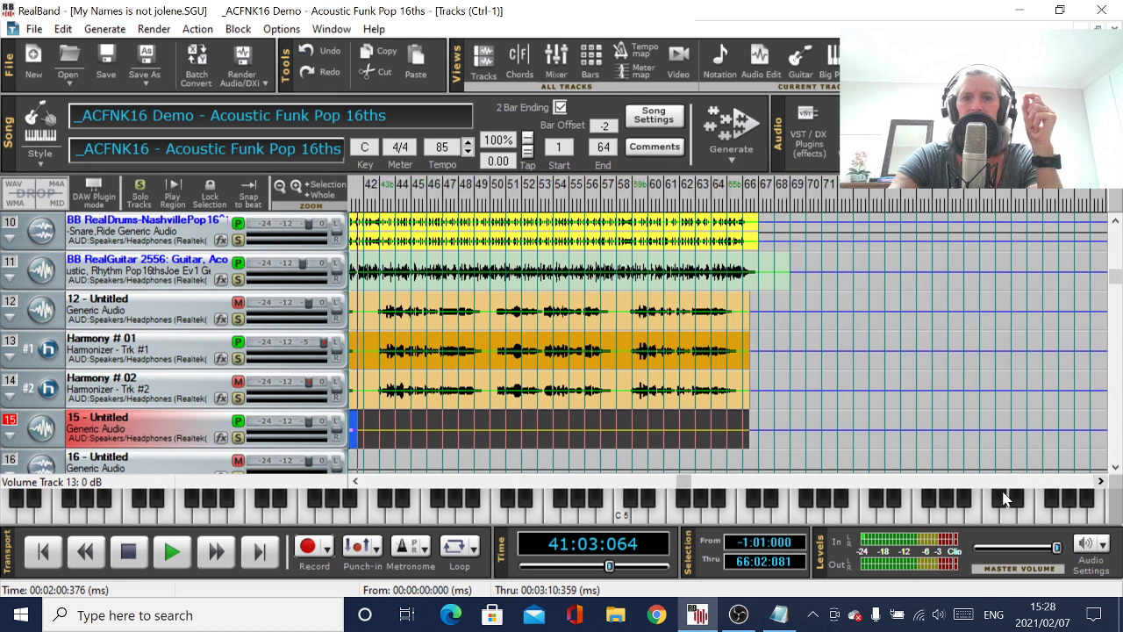
left_click(374, 429)
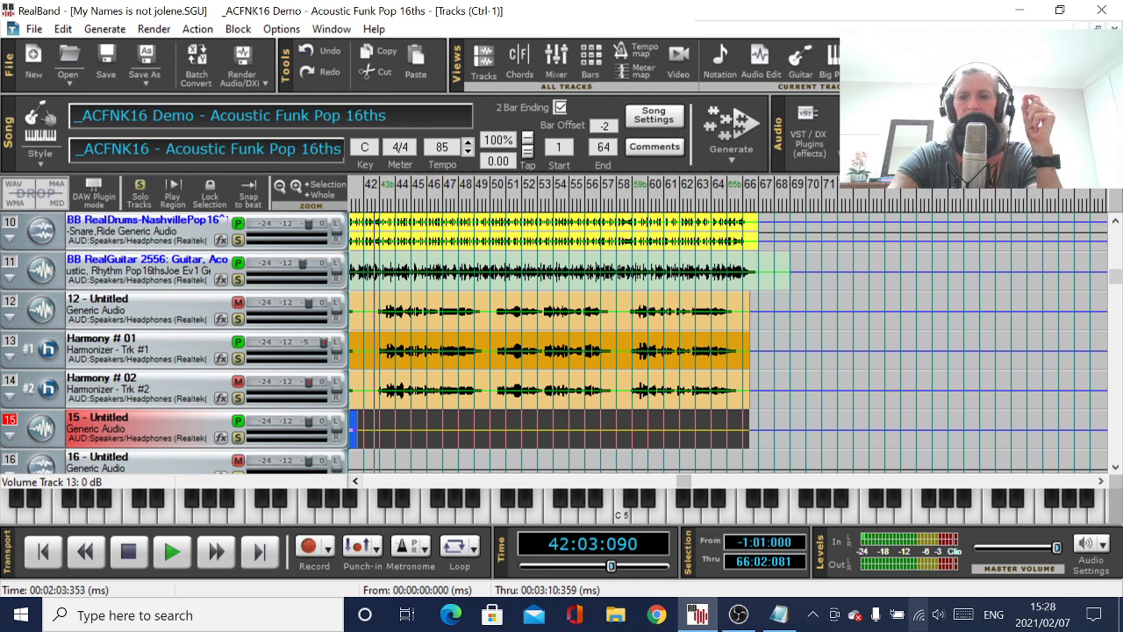
left_click(779, 615)
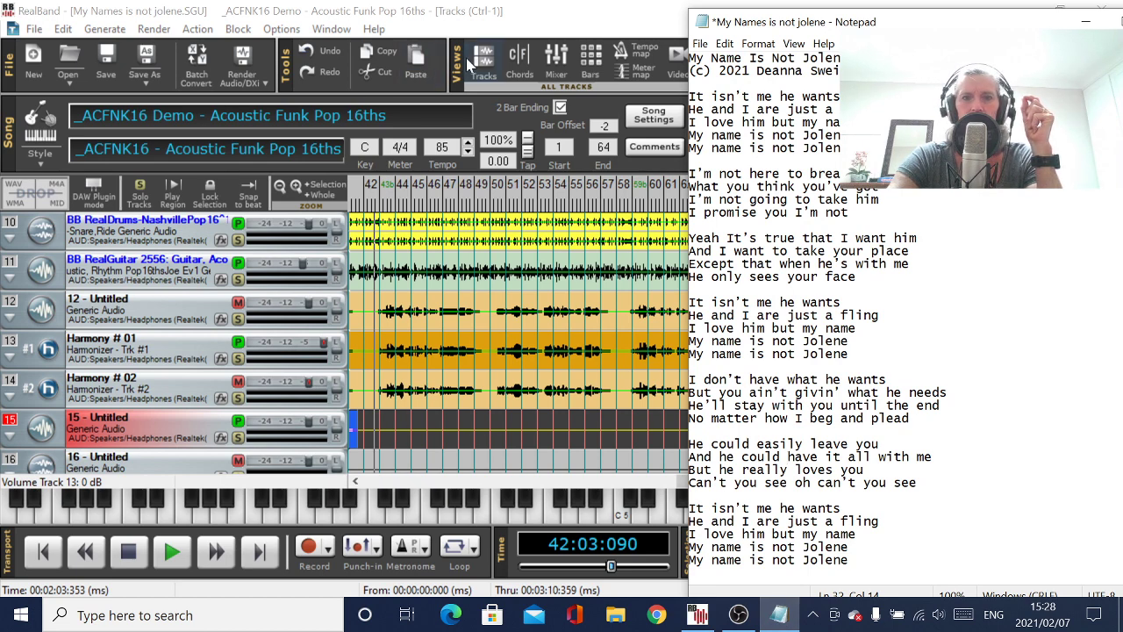
Step: Set the song position to the b section at bar 19 in the maximized Chords window
left_click(518, 59)
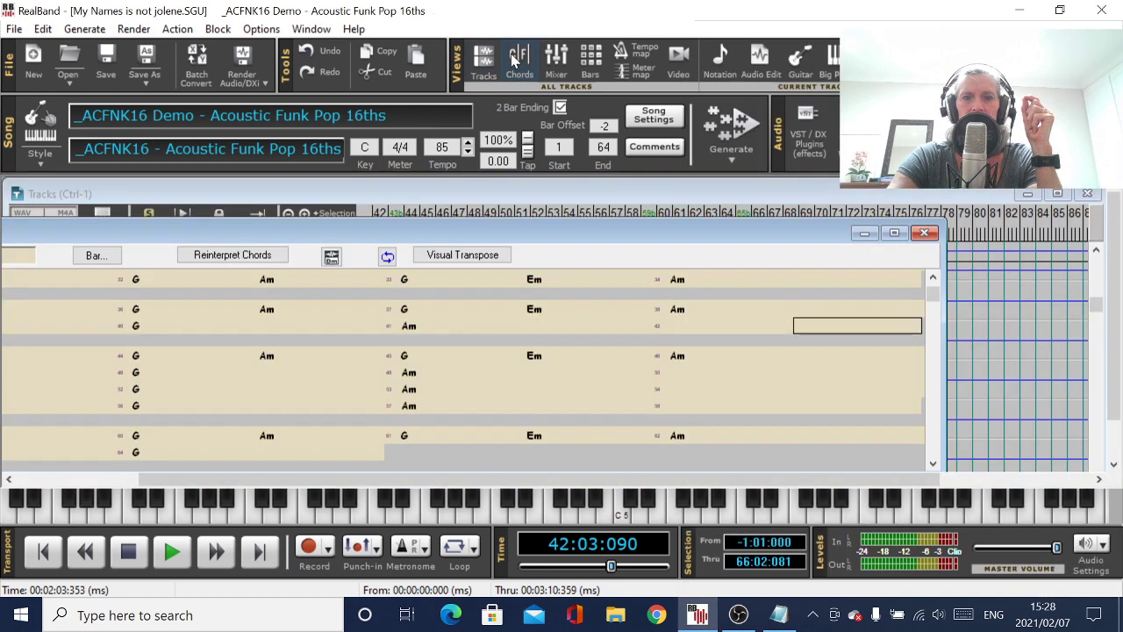
left_click(895, 232)
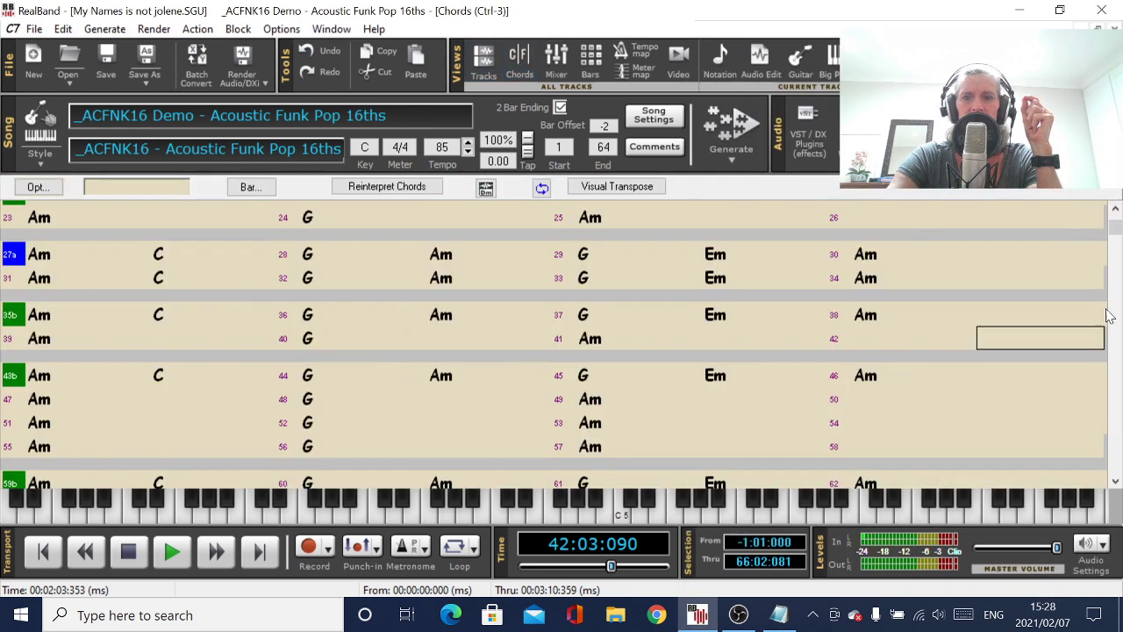
scroll(1114, 219, "up", 2)
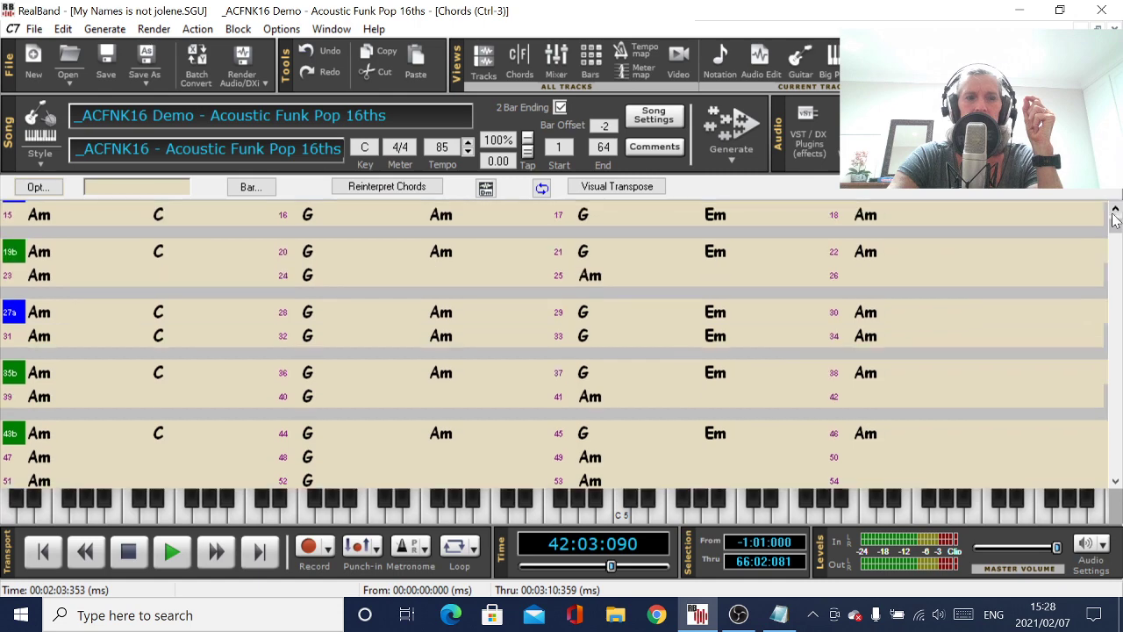
scroll(1114, 219, "up", 5)
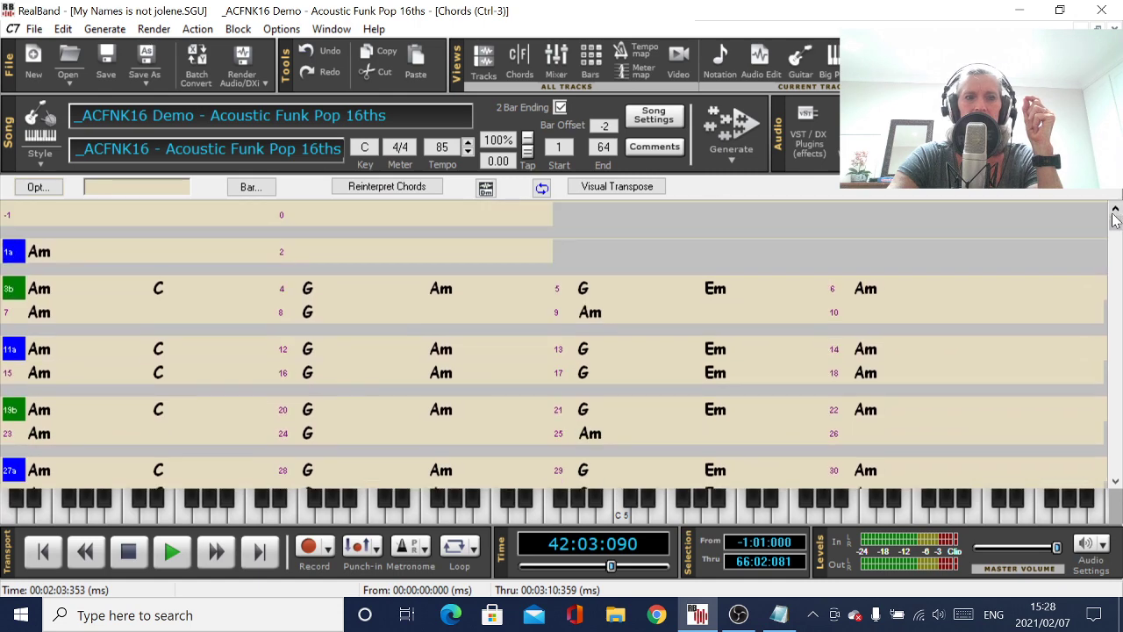
left_click(78, 414)
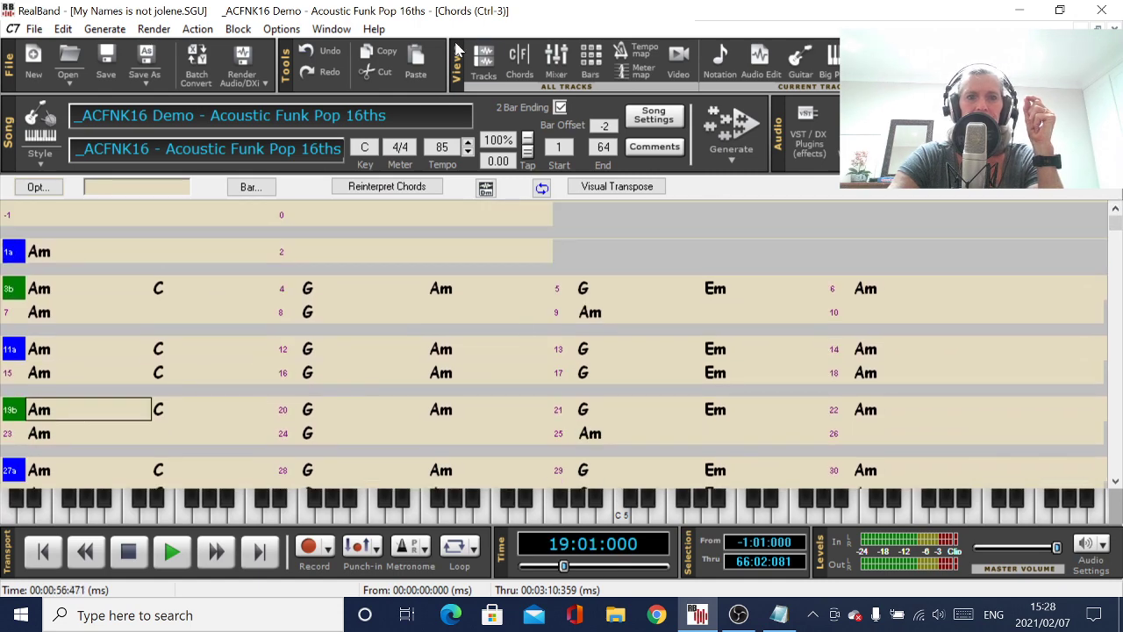
Step: Return to the Tracks window and maximize it with track 15 in view
left_click(483, 61)
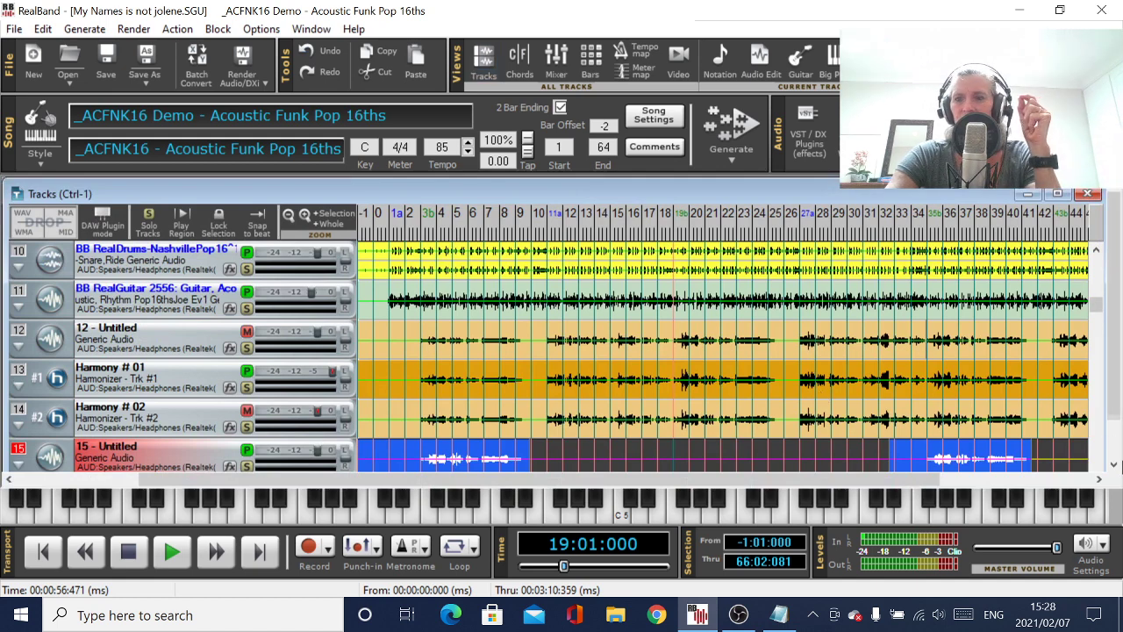
left_click(1113, 466)
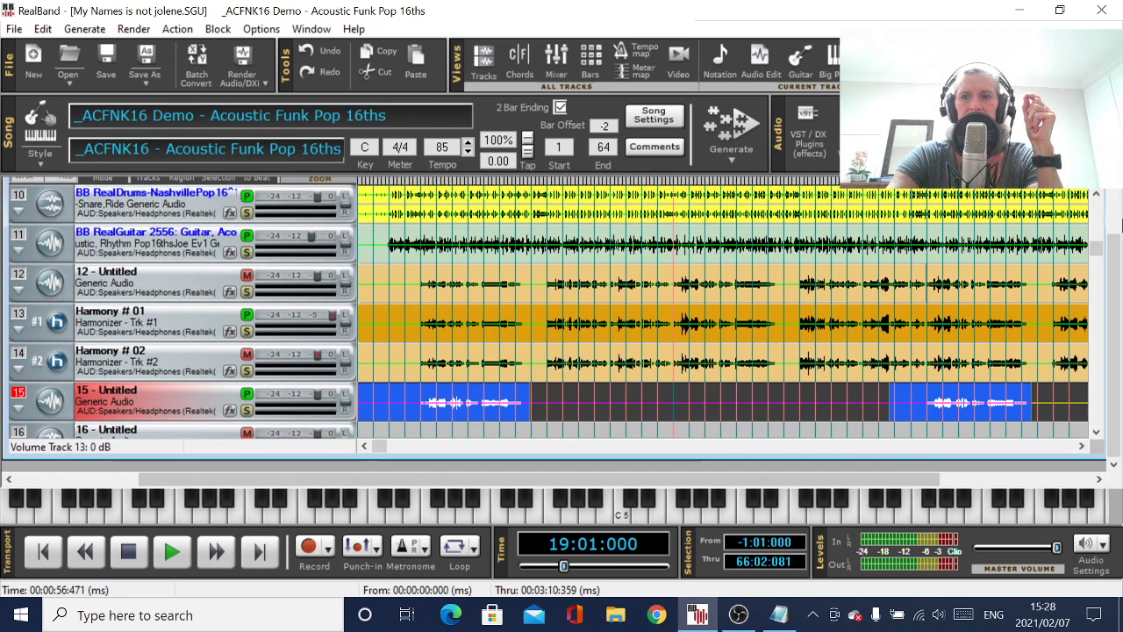
left_click(1115, 193)
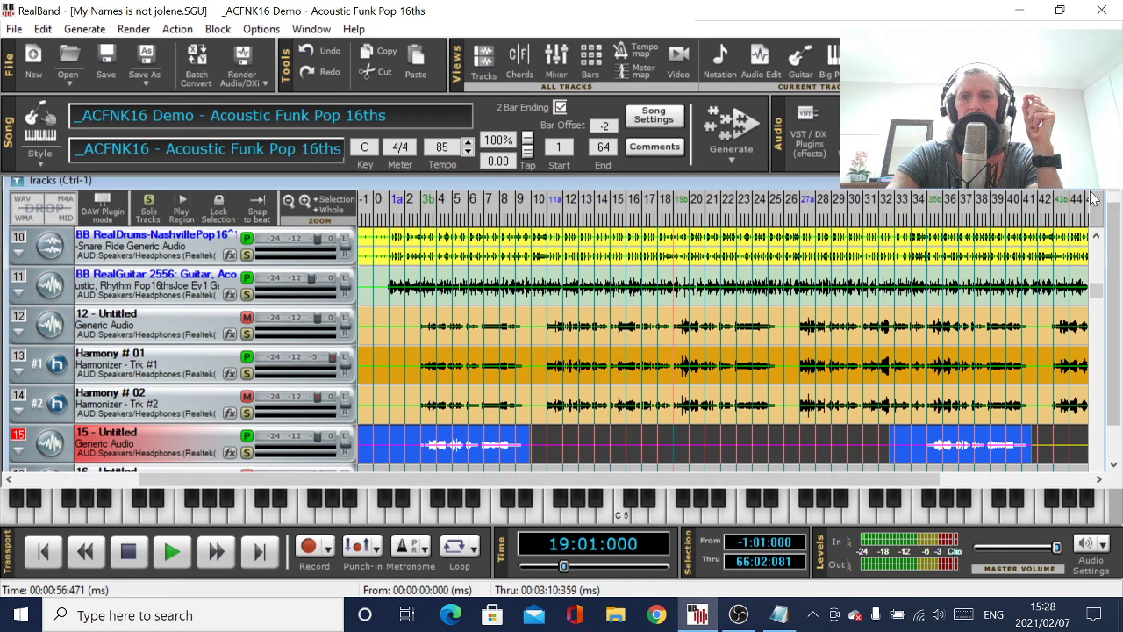
left_click(1061, 186)
left_click(1116, 467)
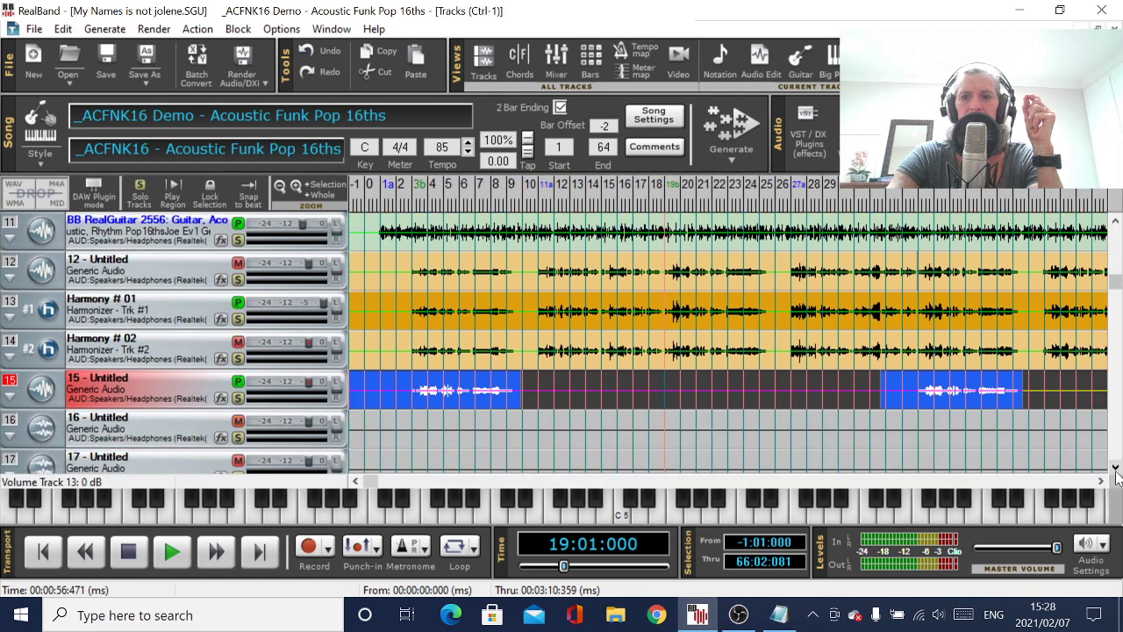
Step: Audition bar 19, record the vocal on track 15 from bar 17 to bar 25 with the lyrics in view, and keep the take
left_click(172, 553)
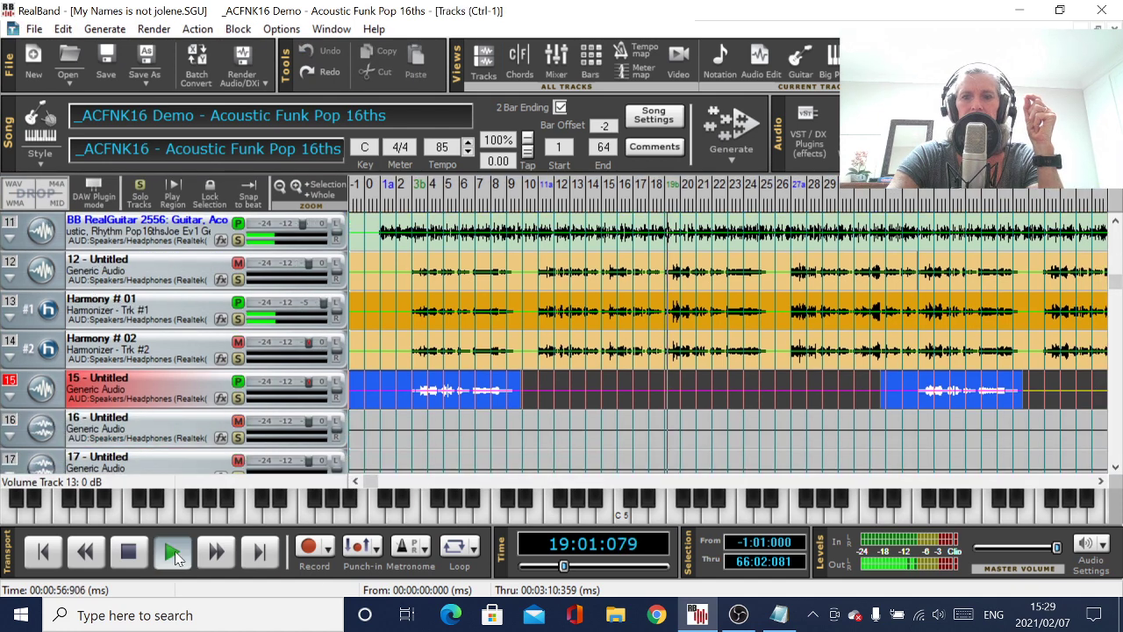
left_click(643, 405)
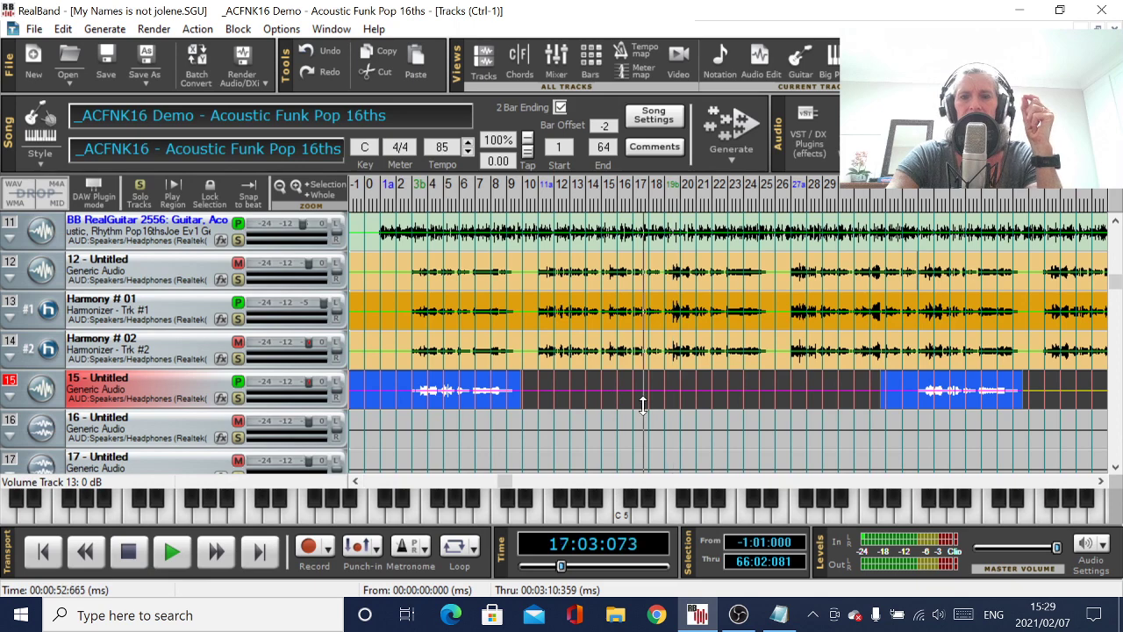
left_click(308, 546)
left_click(777, 616)
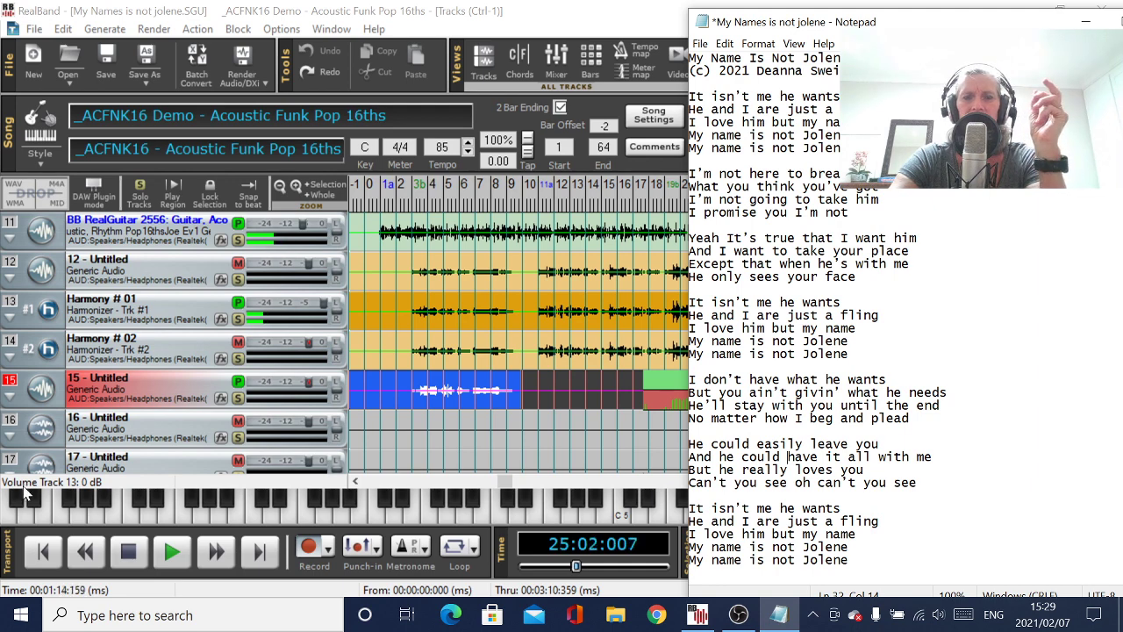
left_click(134, 558)
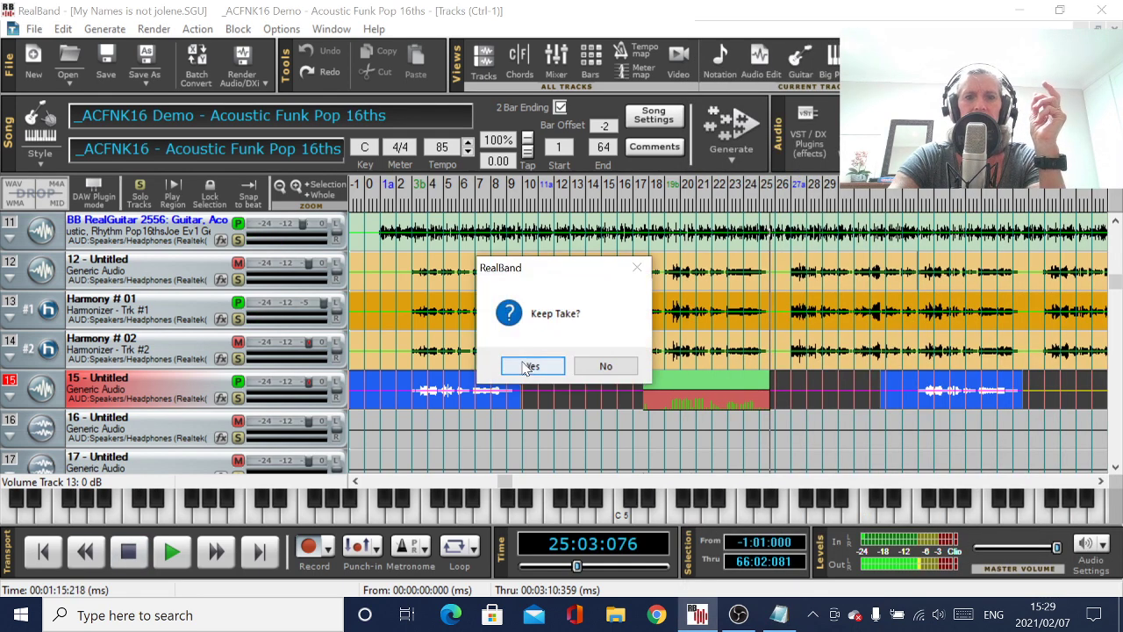
left_click(529, 366)
Step: Play the song from bar 42 to bar 51 to listen to the section still missing on track 15
left_click(1101, 482)
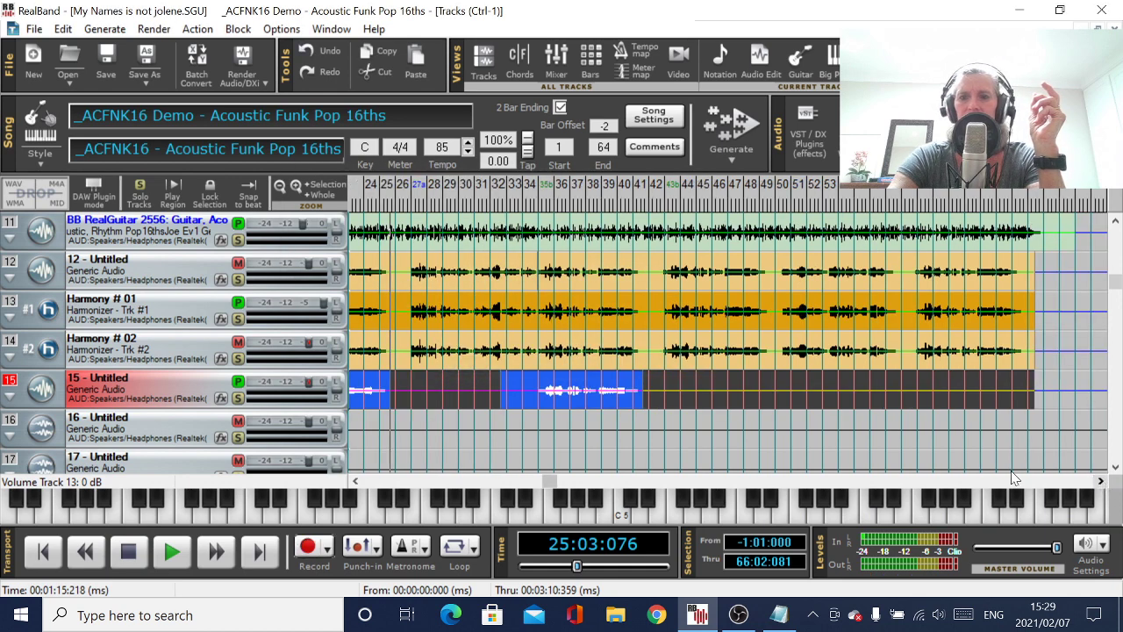
left_click(659, 404)
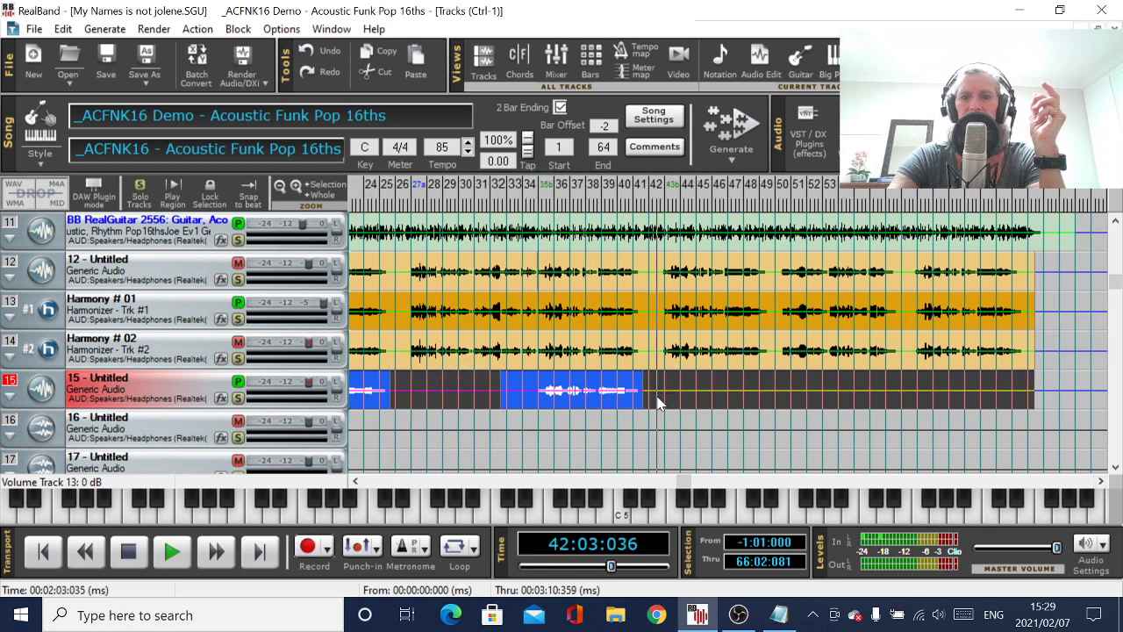
left_click(171, 553)
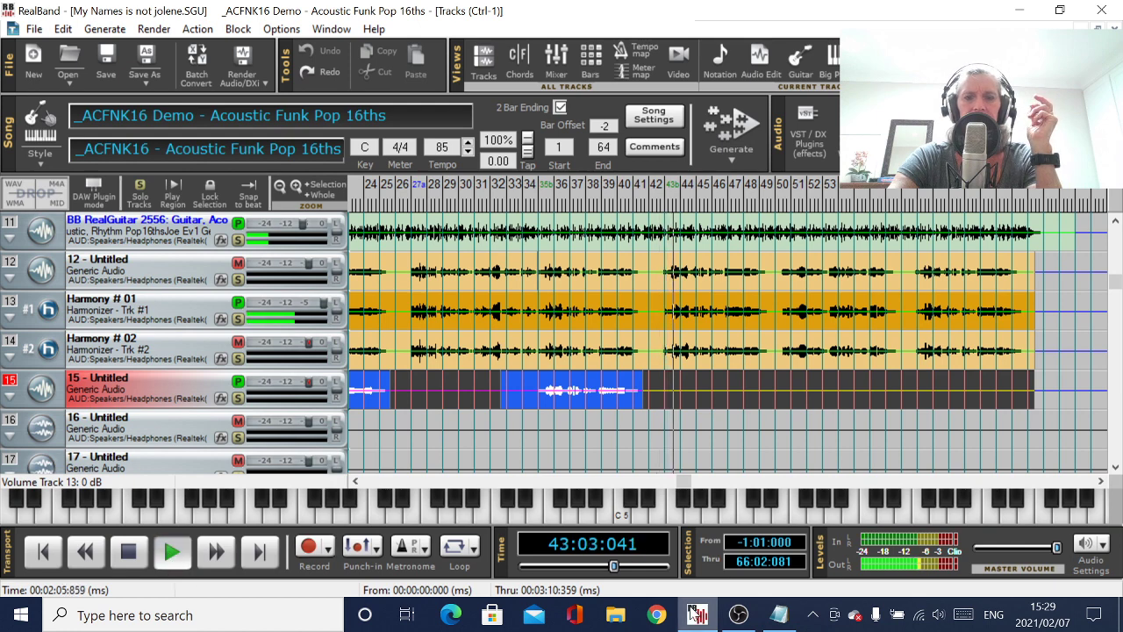
mouse_move(712, 623)
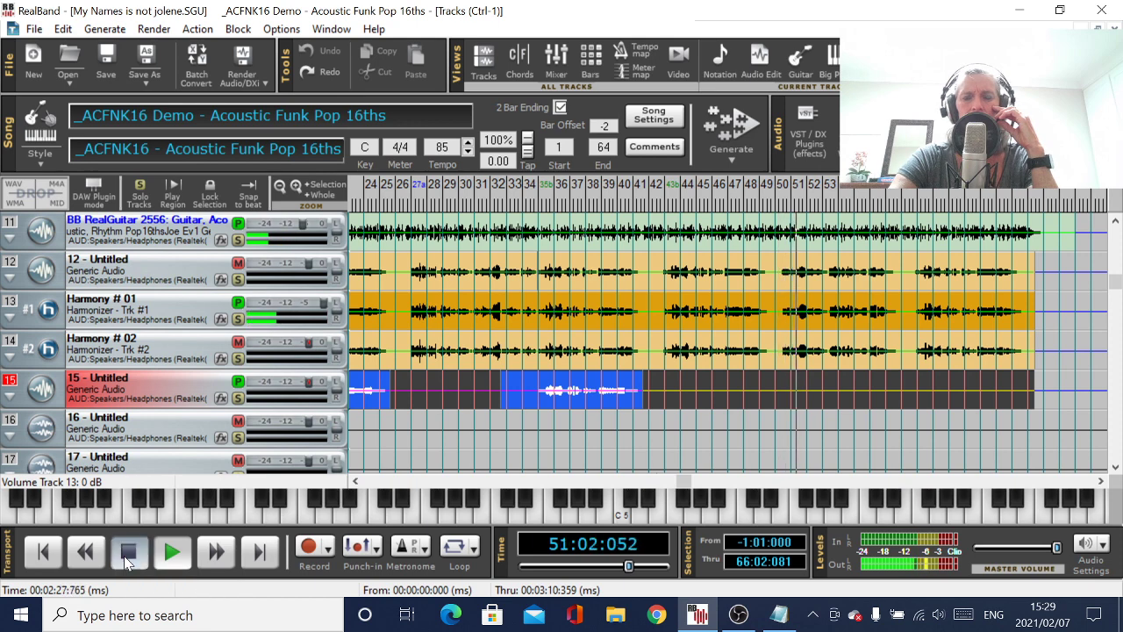
Step: Record the vocal harmony on track 15 from bar 42 to bar 62, following the lyrics and the maximized chord chart, and keep the take
left_click(654, 403)
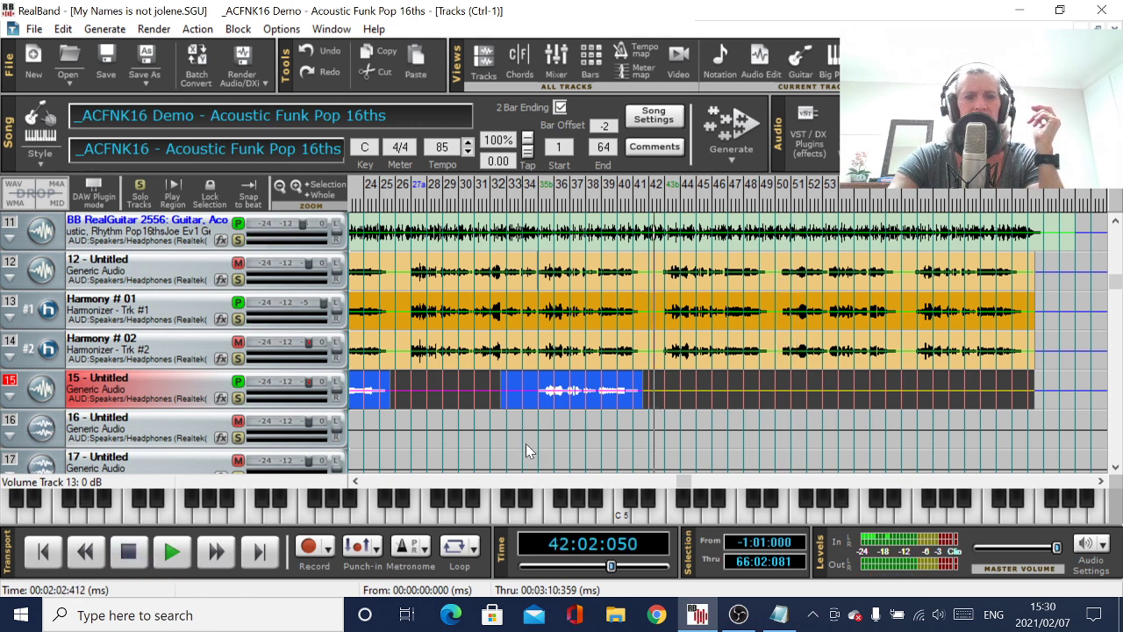
left_click(307, 548)
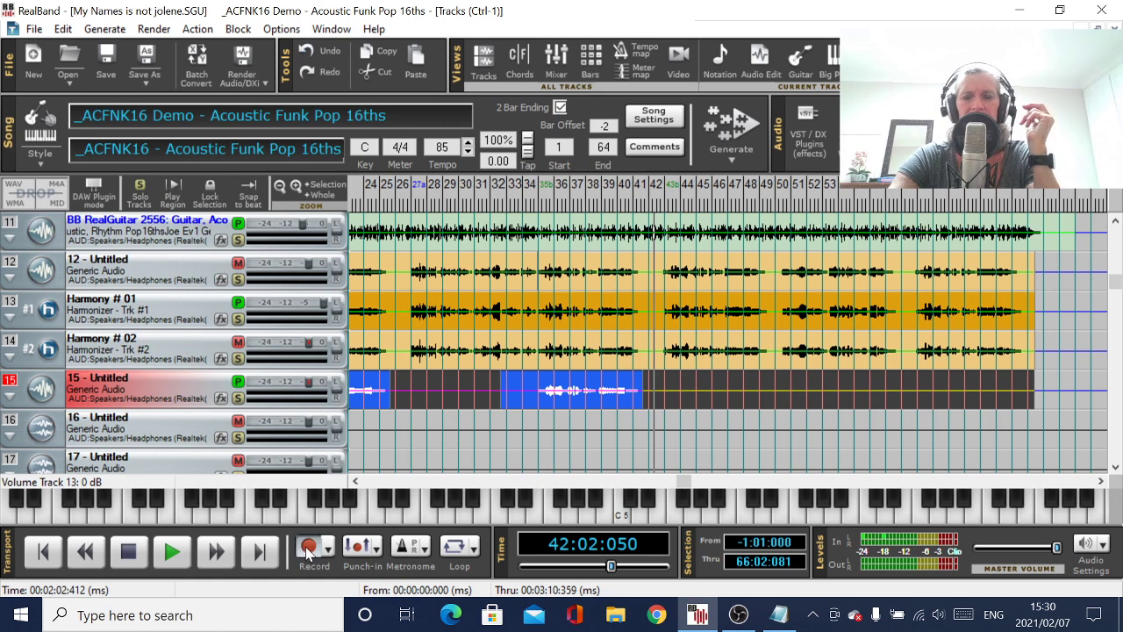
left_click(779, 616)
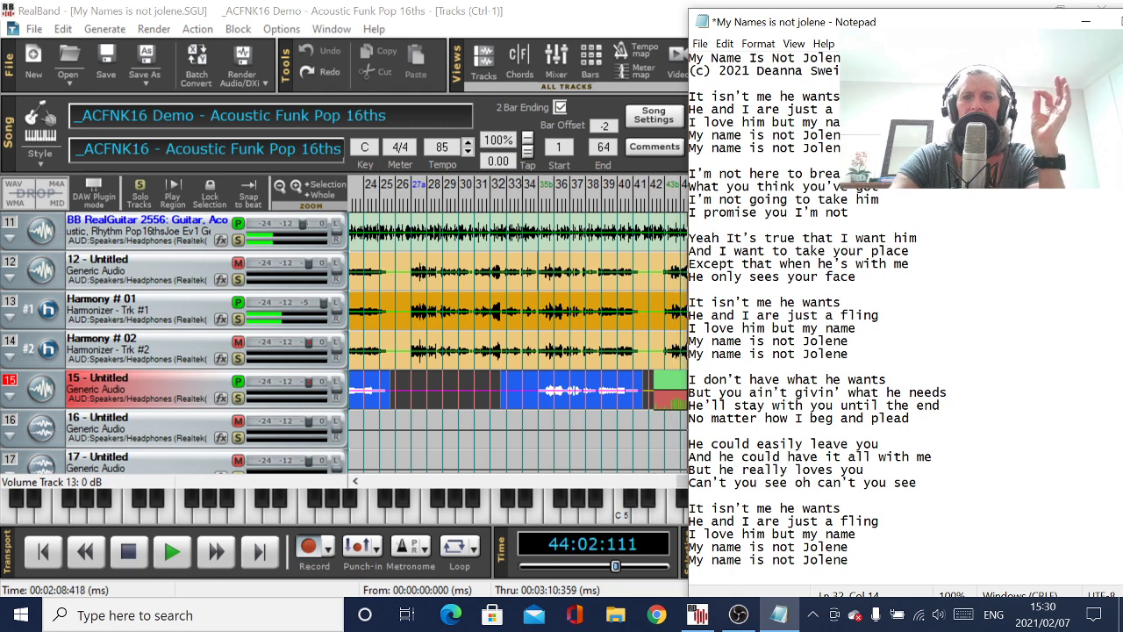
left_click(519, 63)
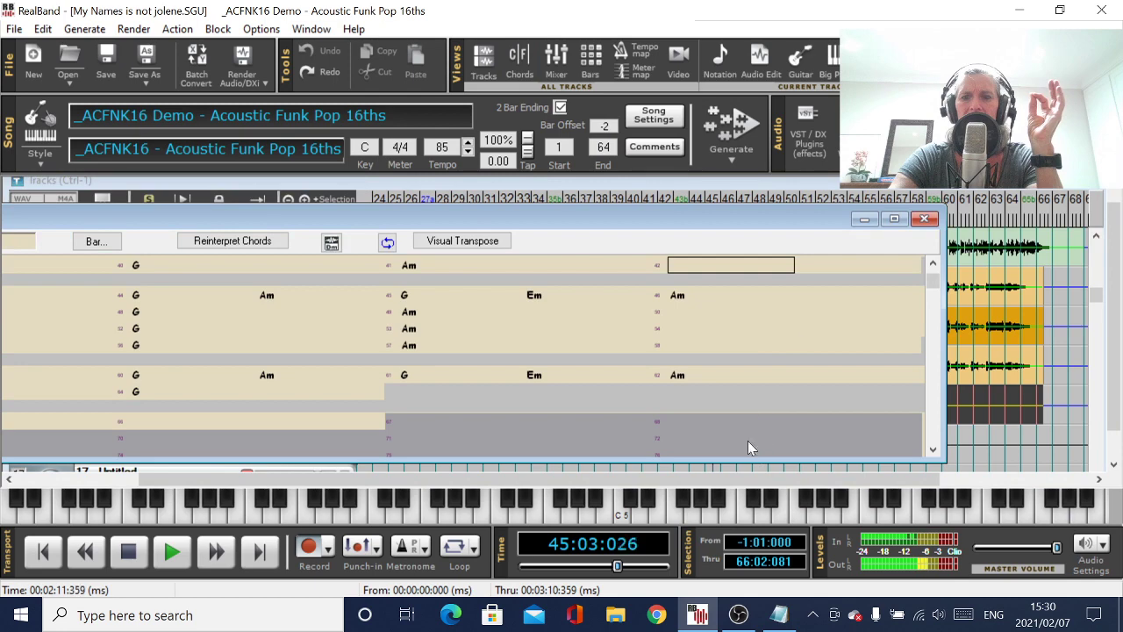
left_click(894, 219)
left_click(783, 616)
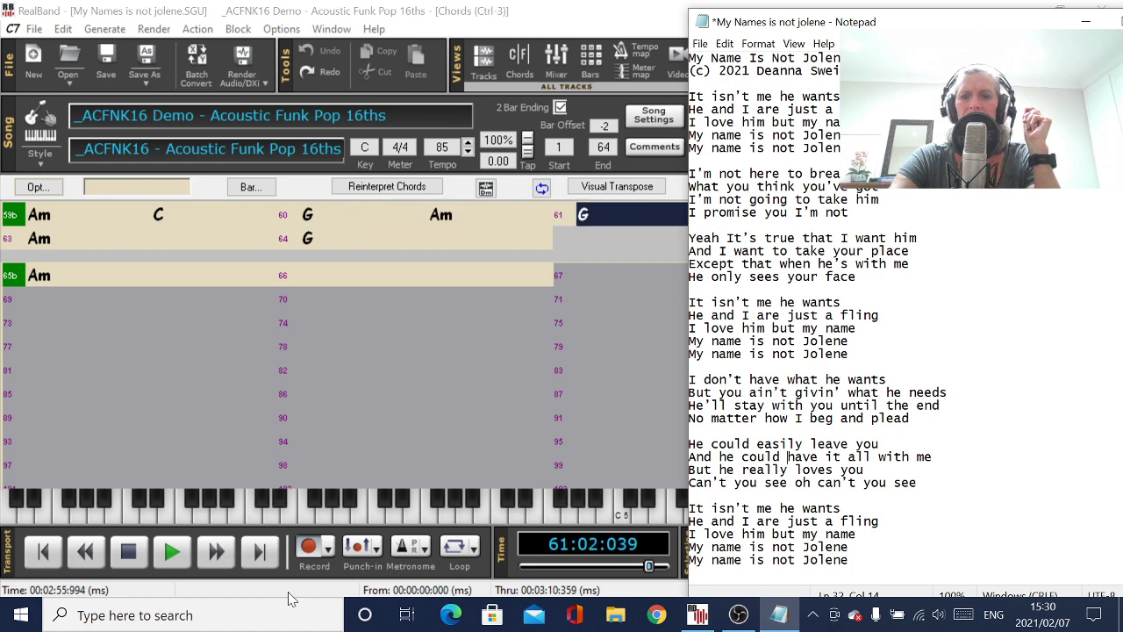
left_click(130, 562)
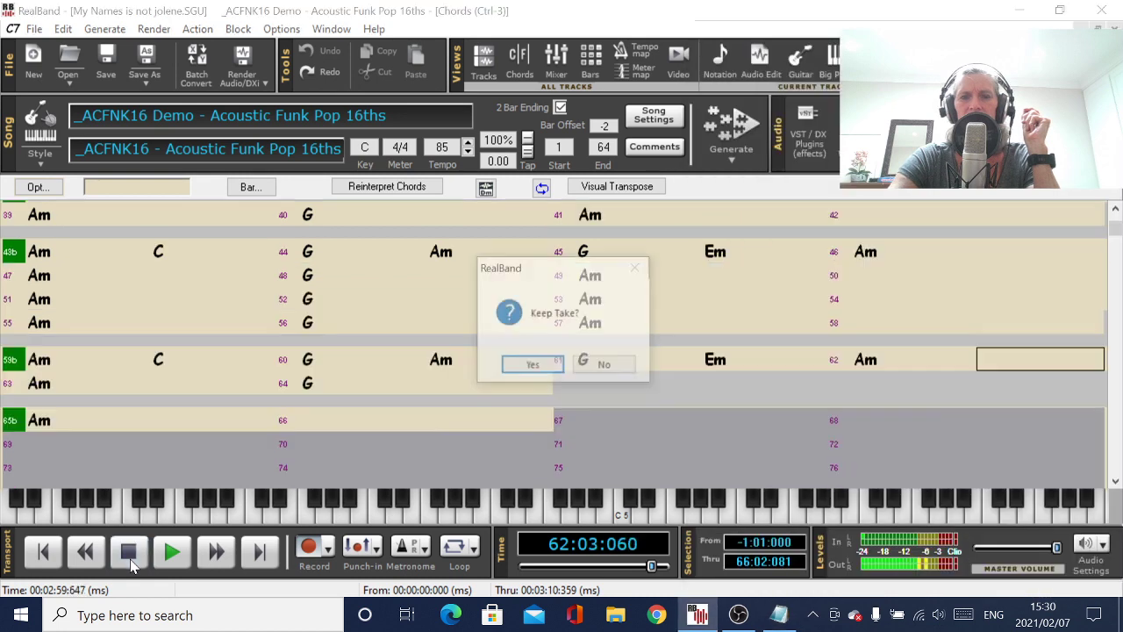
left_click(532, 366)
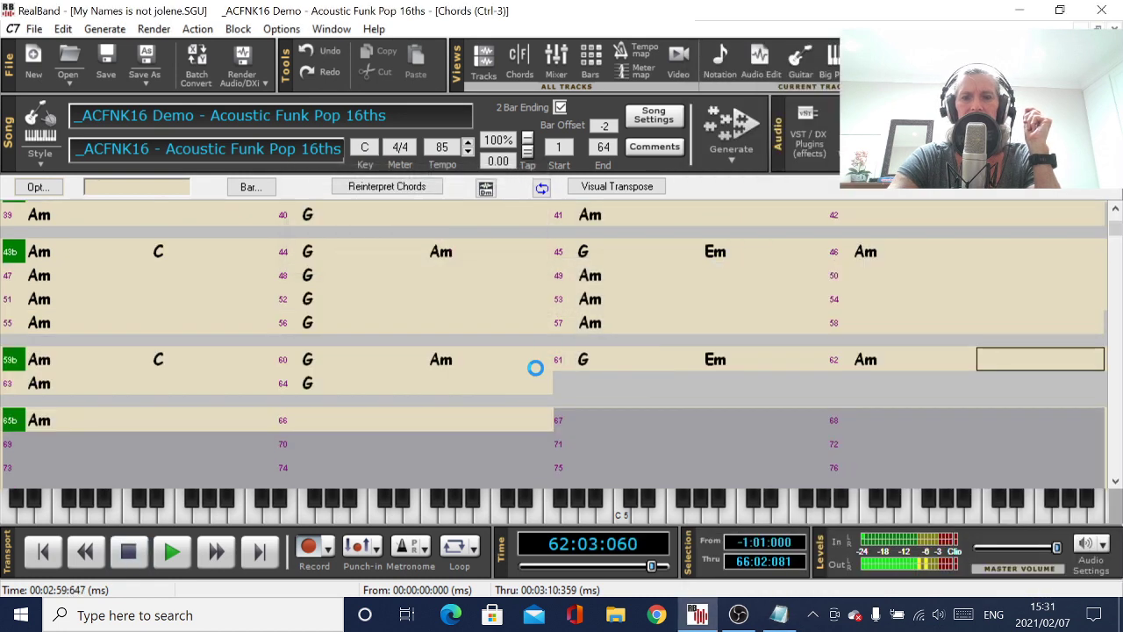
Step: Record the final chorus harmony on track 15 from bar 58 to bar 65 with the lyrics in view and keep the take
left_click(66, 363)
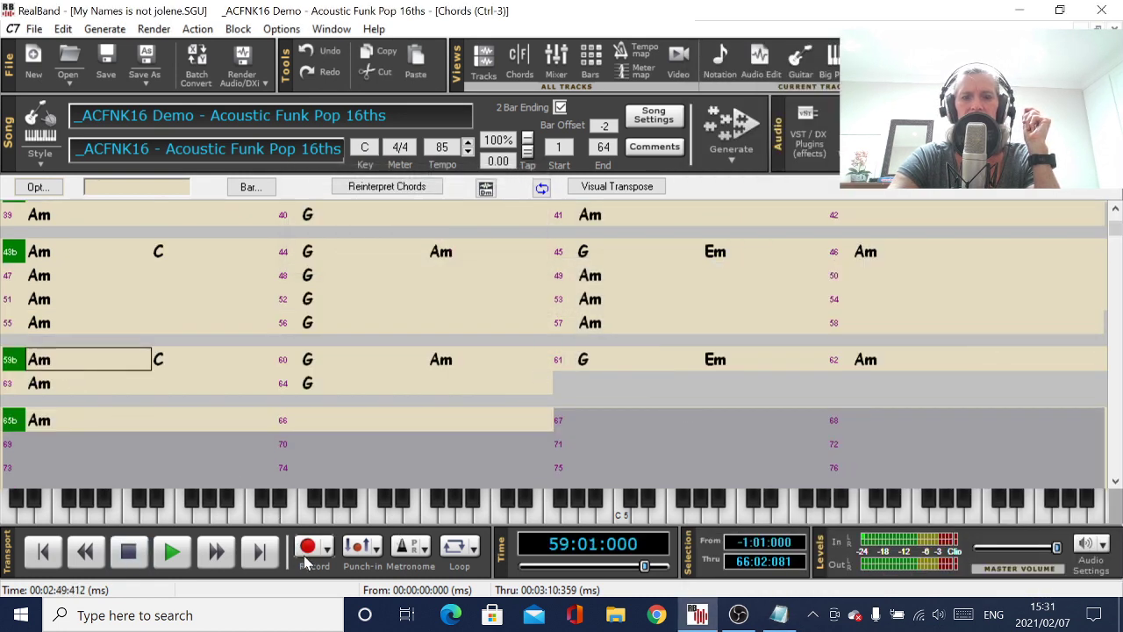
left_click(859, 328)
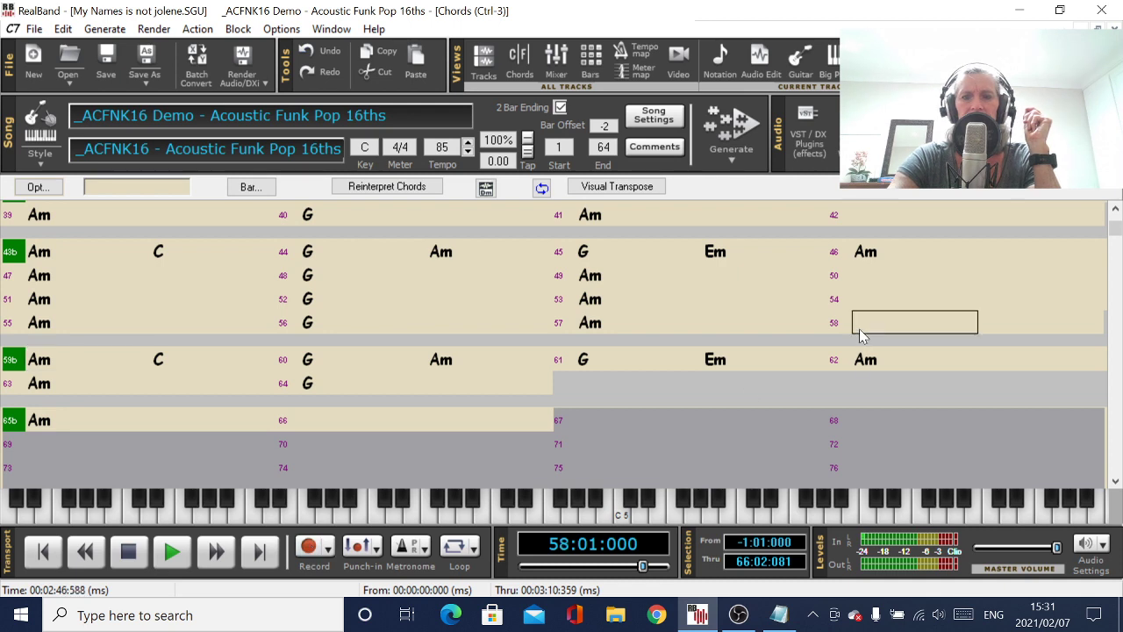
left_click(308, 545)
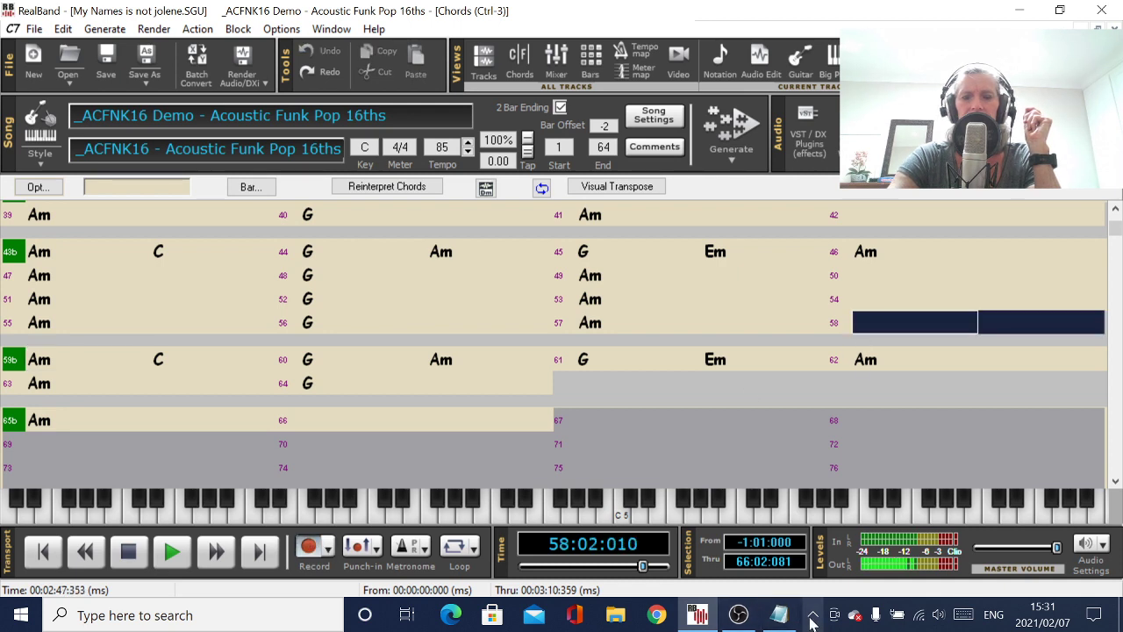
left_click(779, 615)
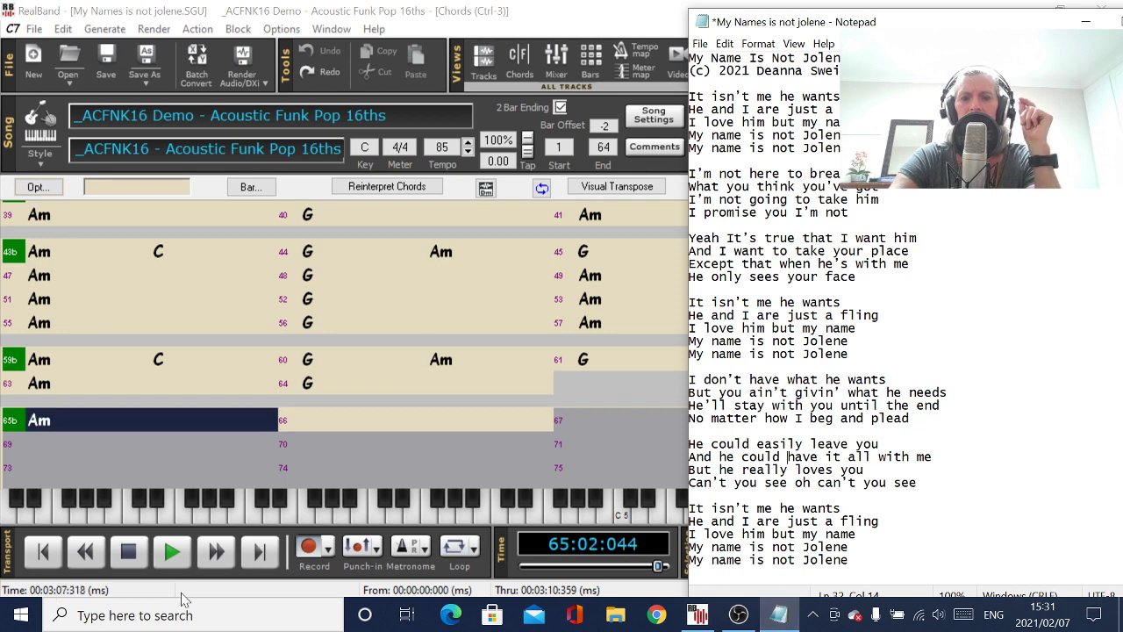
left_click(533, 367)
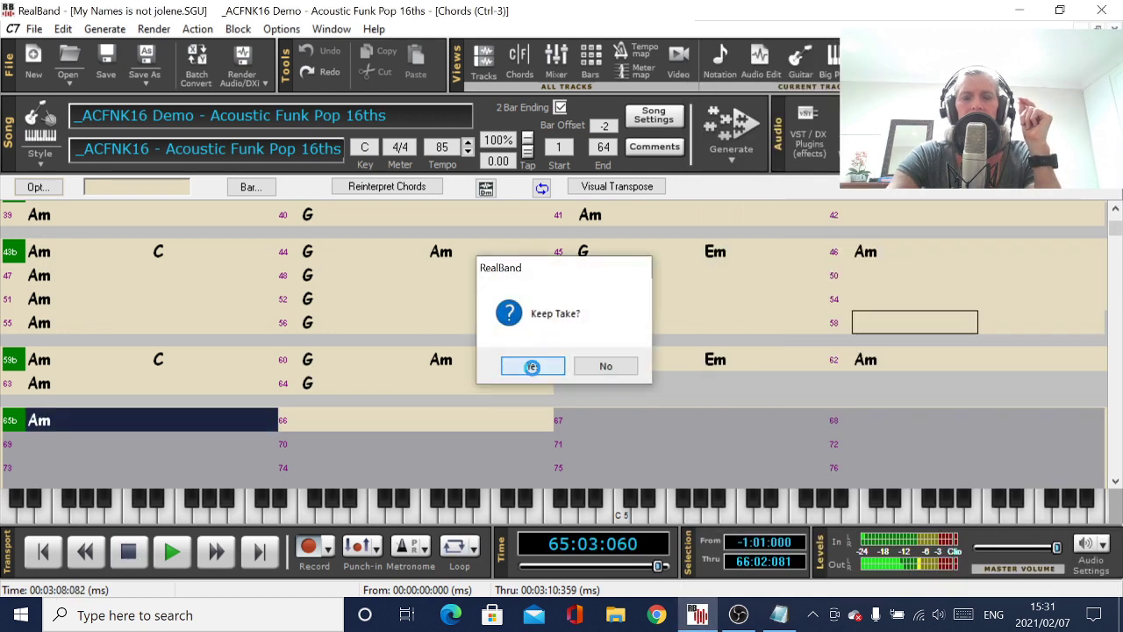
Step: Return to the maximized Tracks window and, with track 15 muted, switch the audible guide from Harmony # 01 to Harmony # 02 at 0 dB
left_click(484, 61)
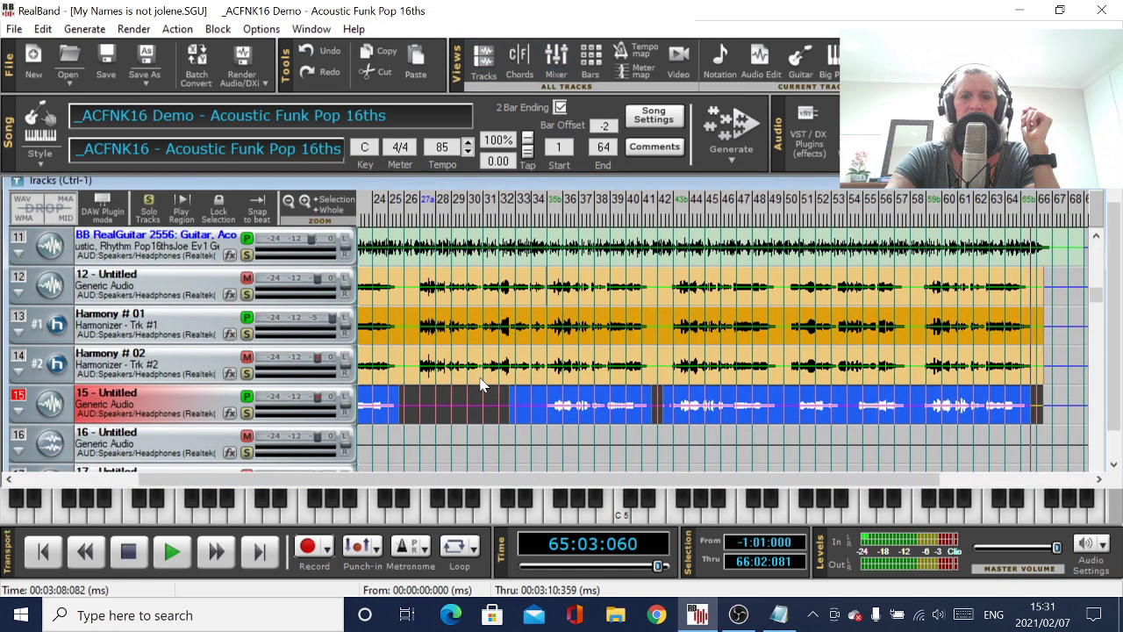
left_click(1058, 191)
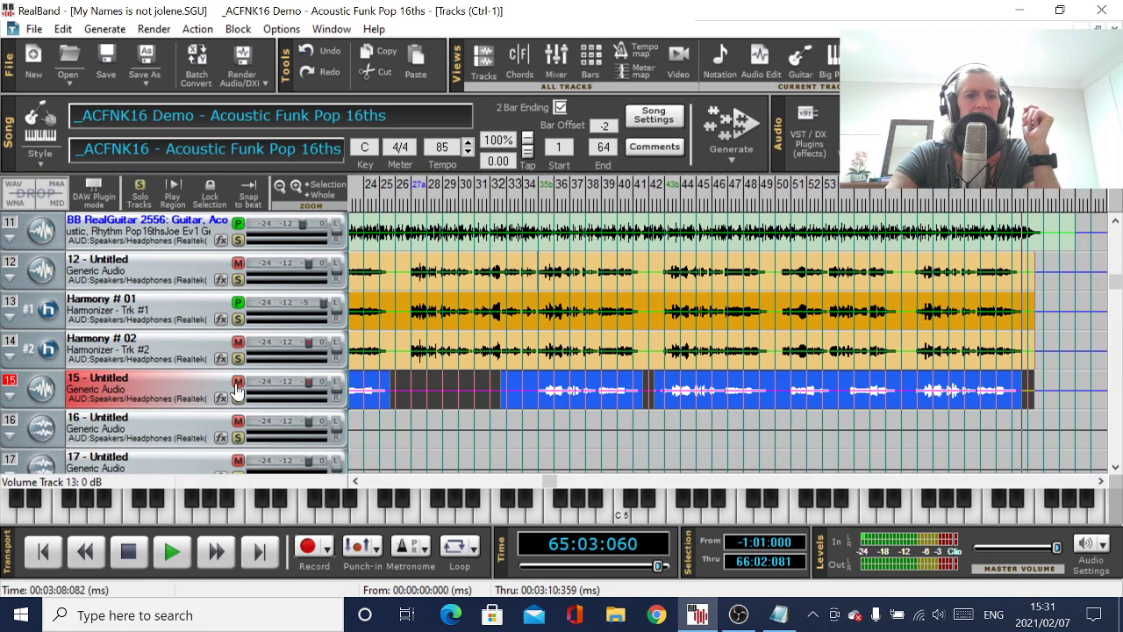
left_click(163, 441)
left_click(41, 560)
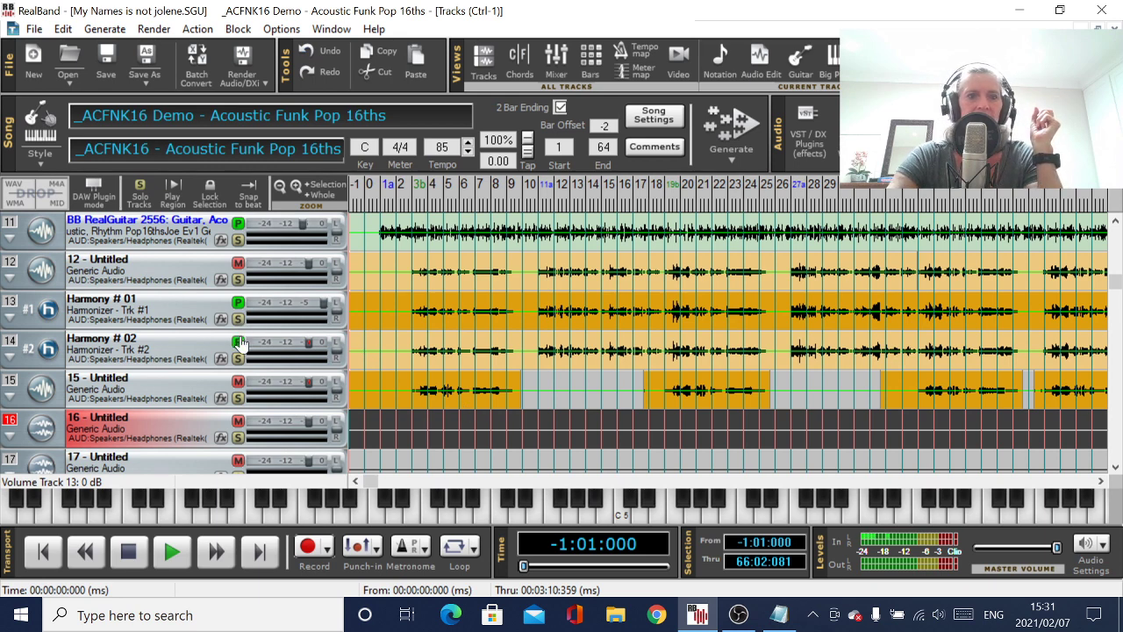
left_click(238, 302)
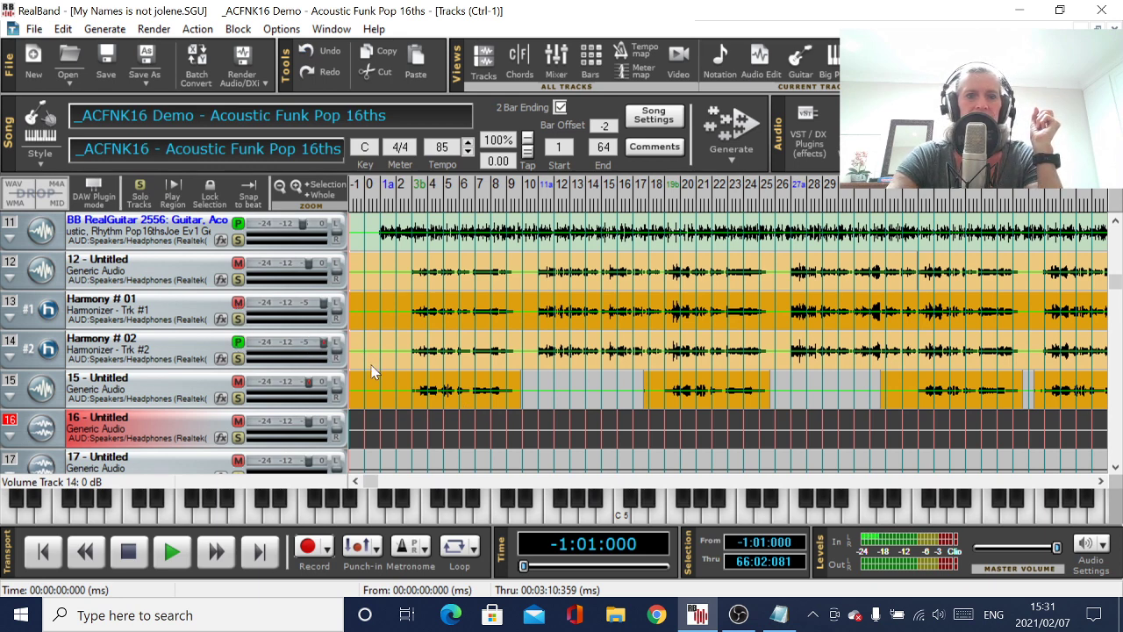
Step: Play Harmony # 02 twice from bar 2 to about bar 9 to learn its part, the second time with the lyrics in view
left_click(409, 358)
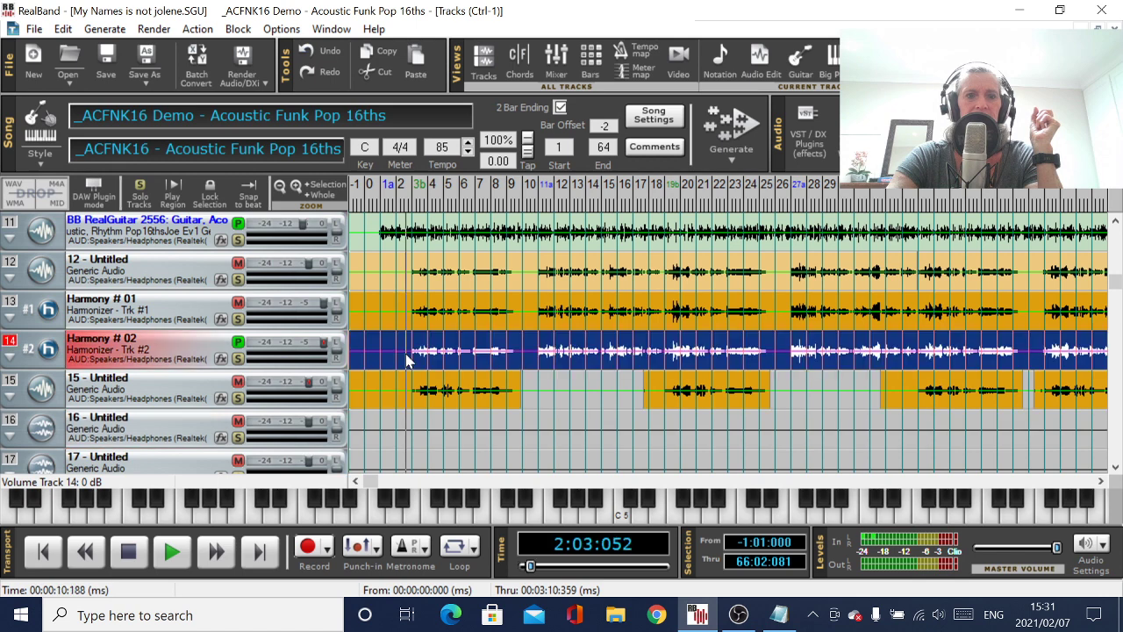
left_click(171, 554)
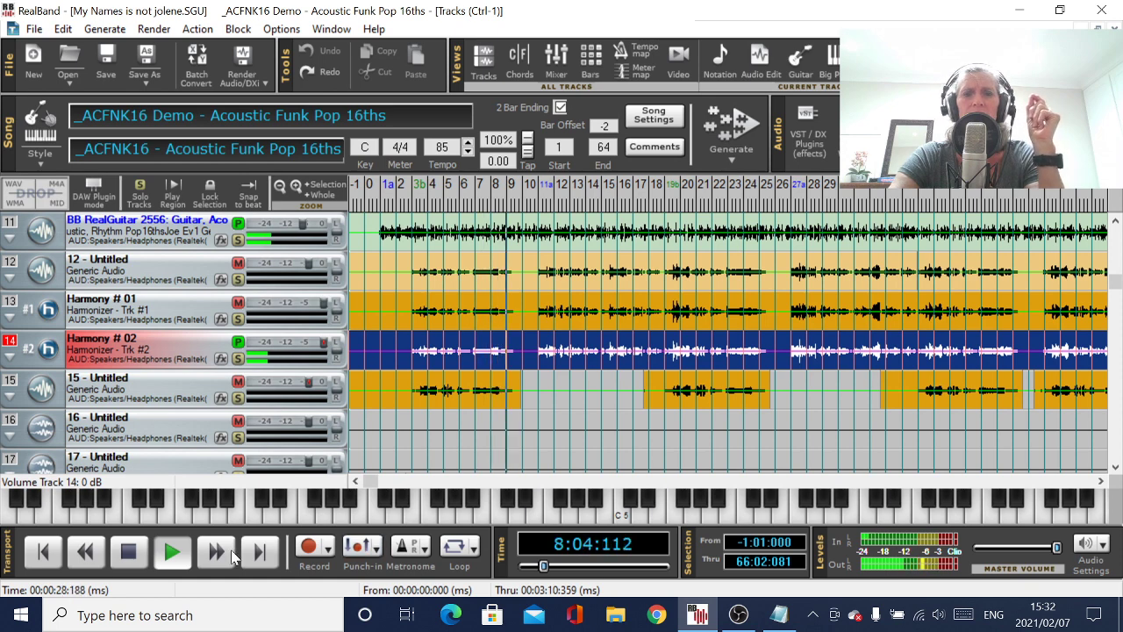
left_click(130, 558)
left_click(402, 364)
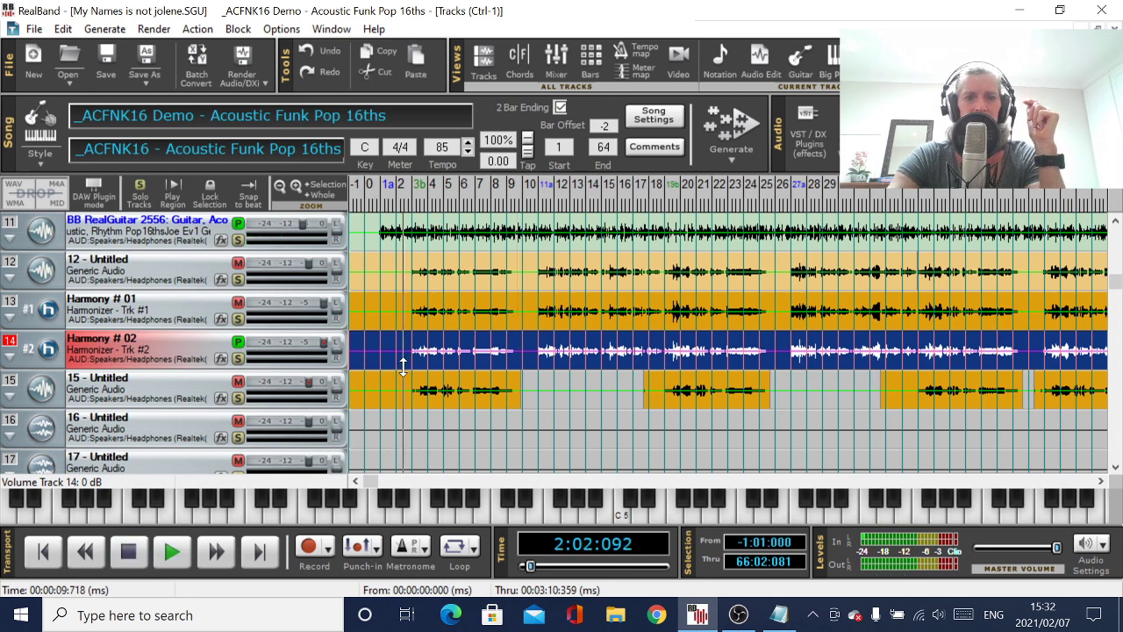
left_click(173, 551)
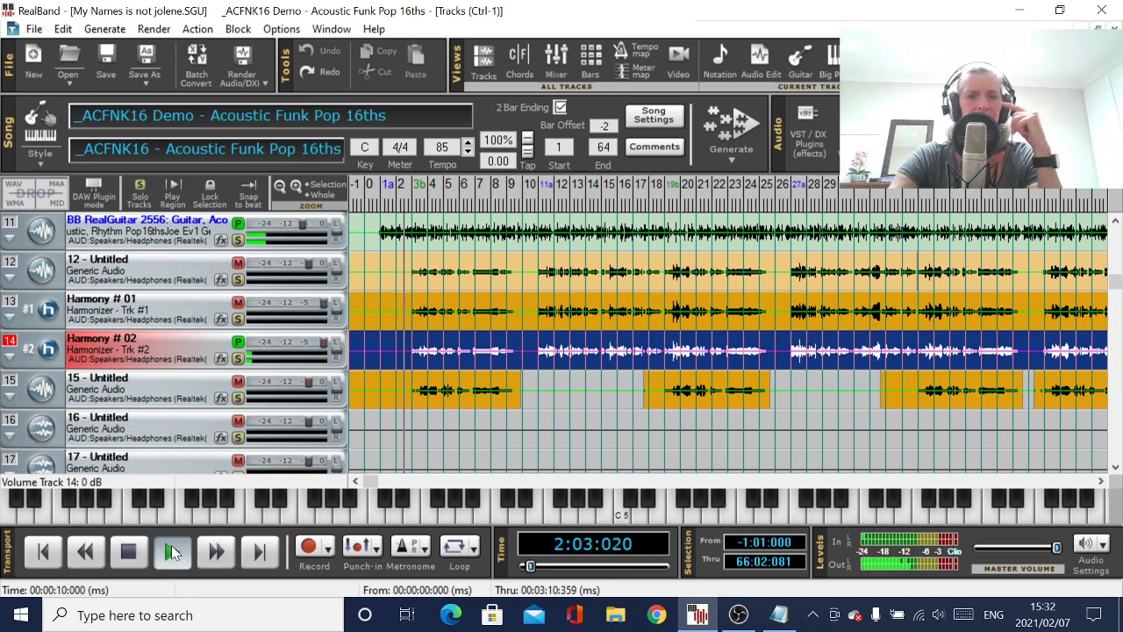
left_click(779, 615)
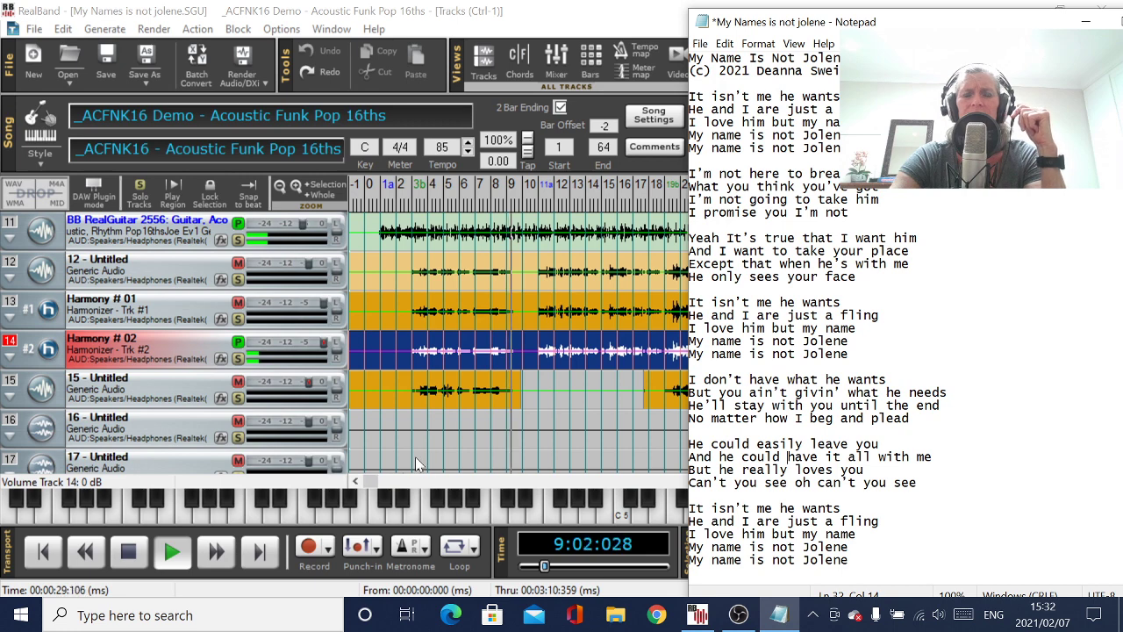
left_click(128, 551)
Step: Try recording the first chorus harmony on track 16 from the song's start to bar 9 and discard the take
left_click(353, 439)
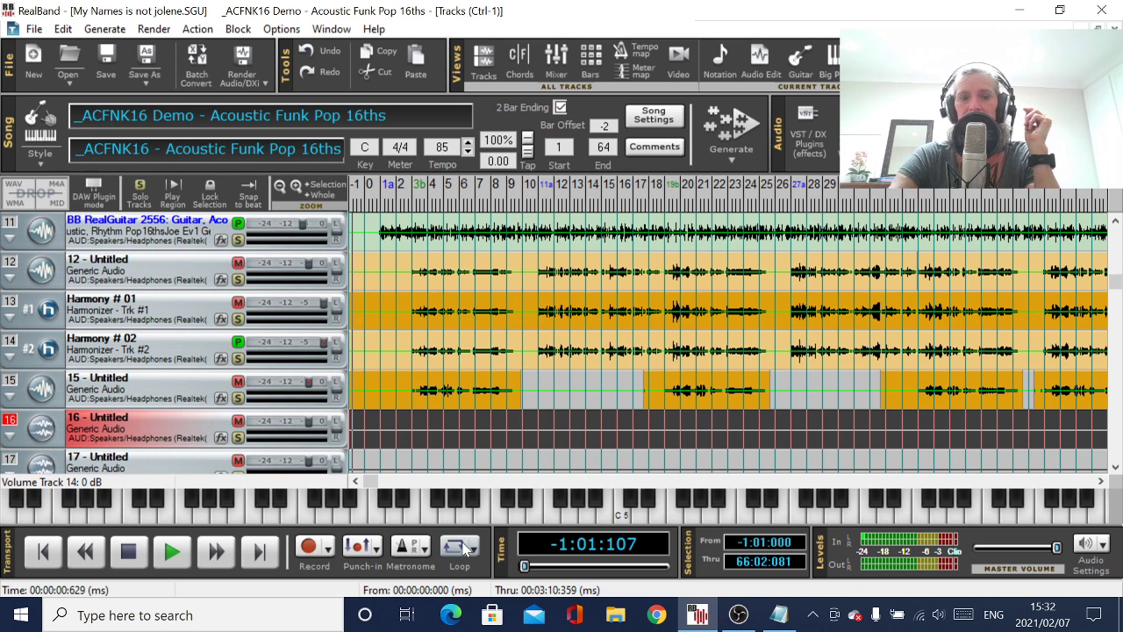
left_click(307, 546)
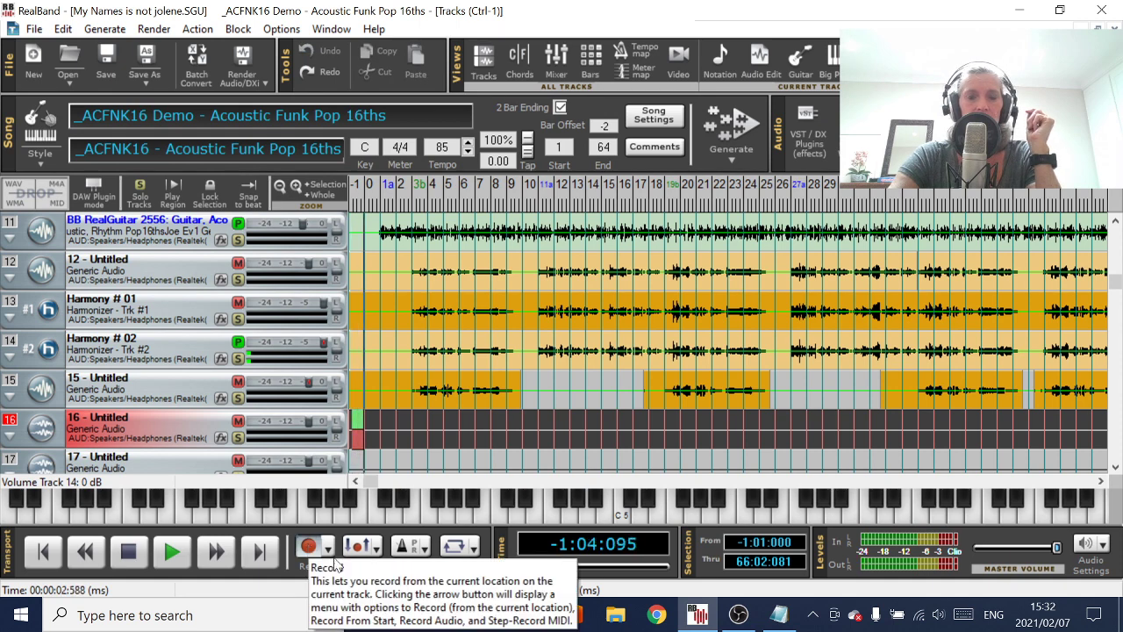
left_click(779, 619)
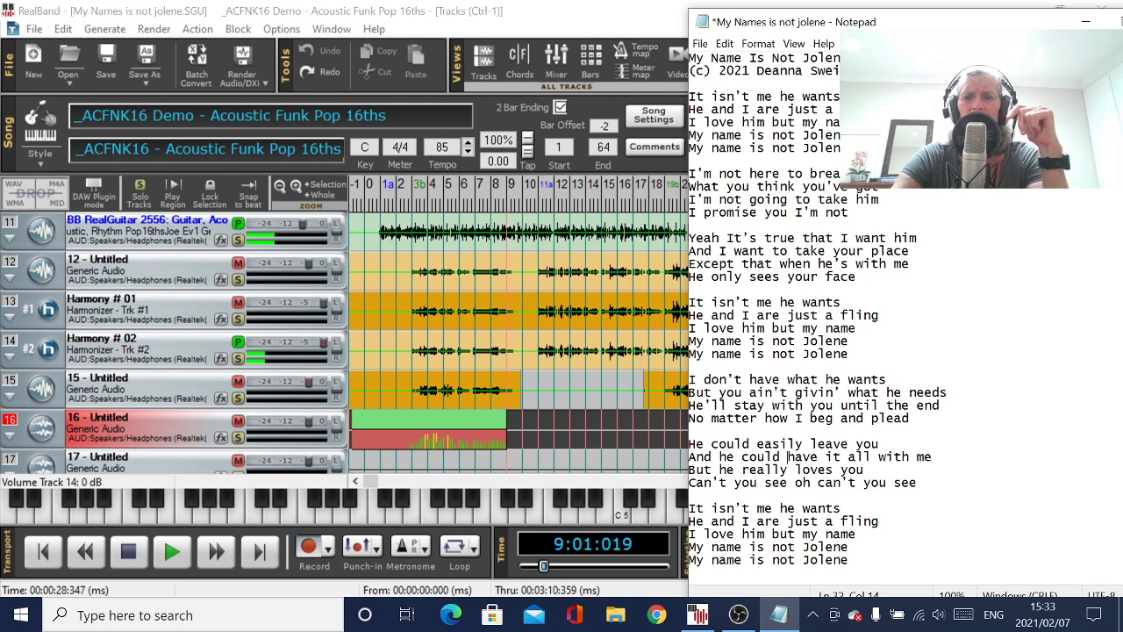
left_click(128, 551)
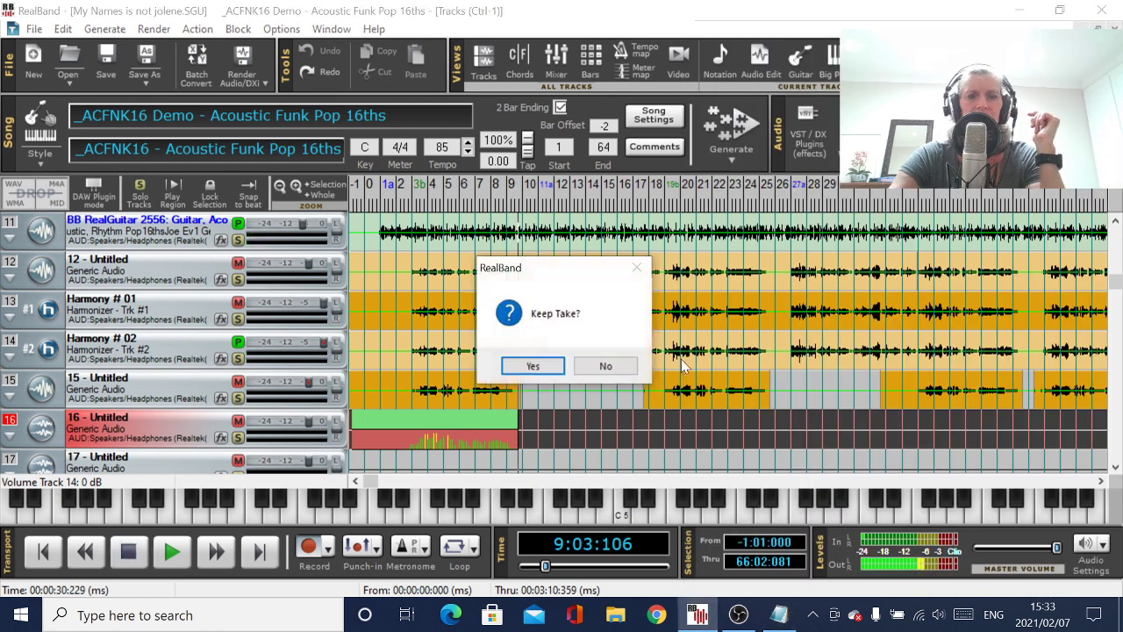
left_click(606, 368)
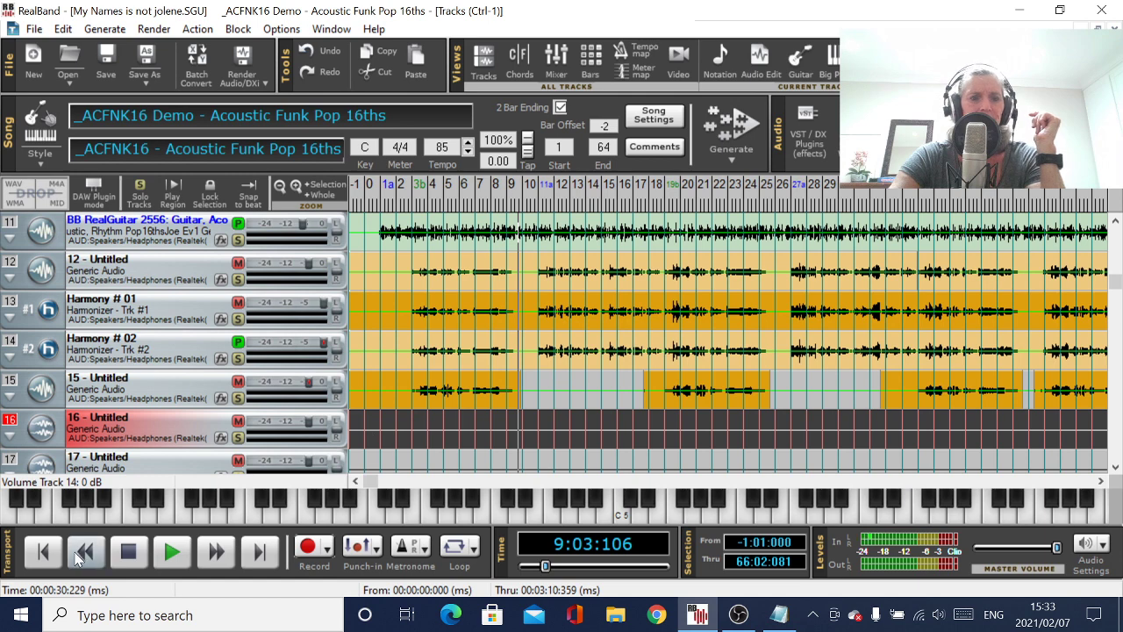
Step: Play the song from bar 5 to bar 9 to listen to the Harmony # 02 part again
left_click(43, 554)
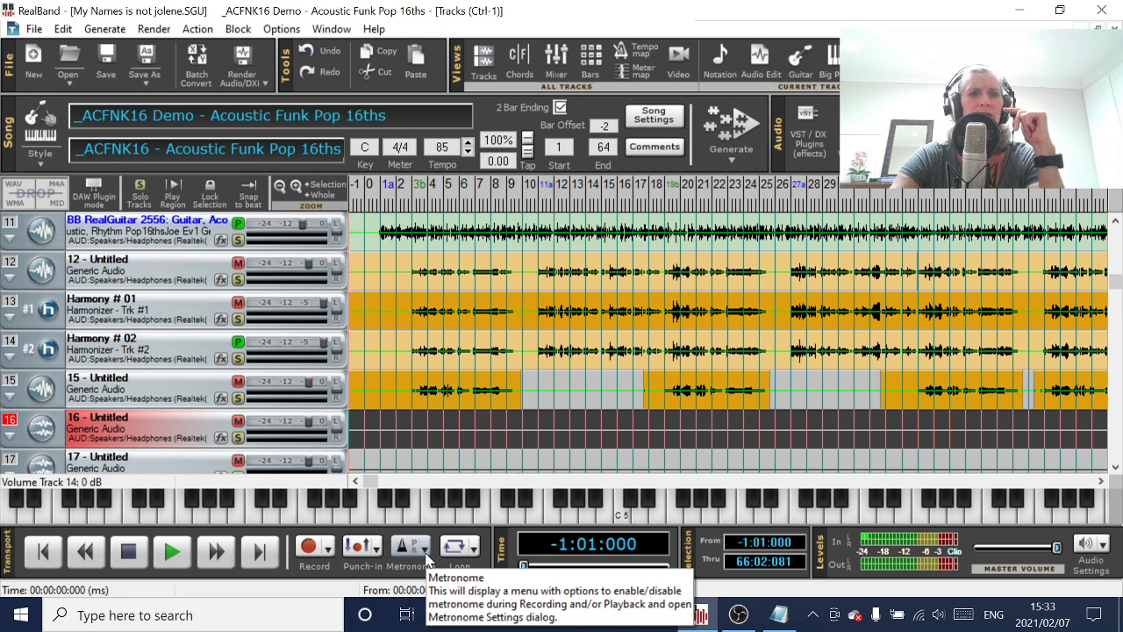
left_click(451, 402)
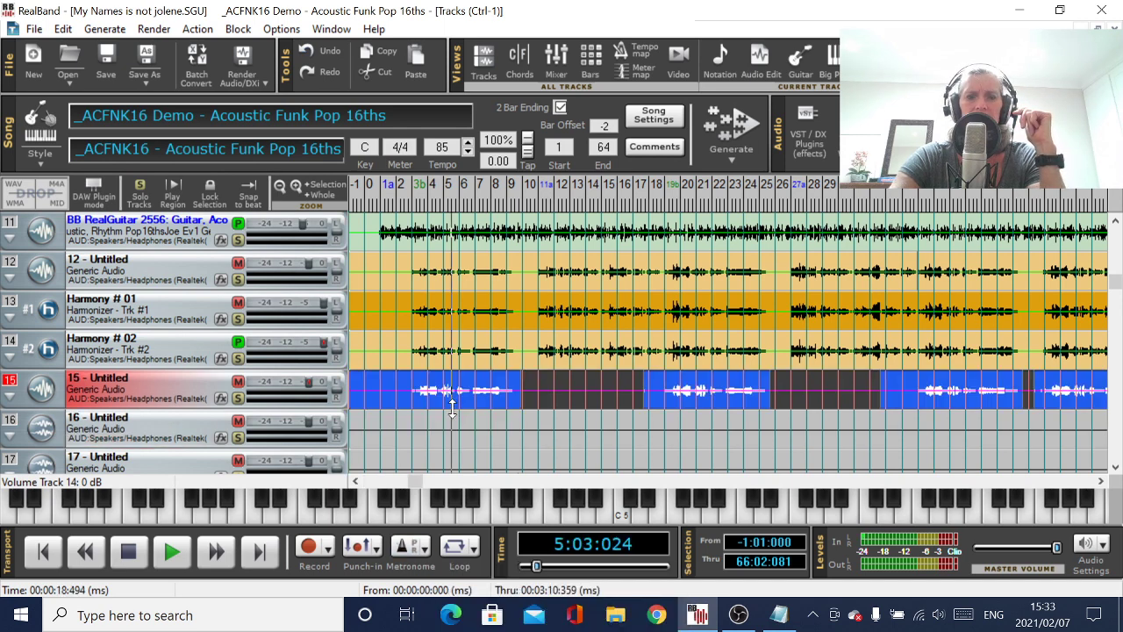
left_click(171, 553)
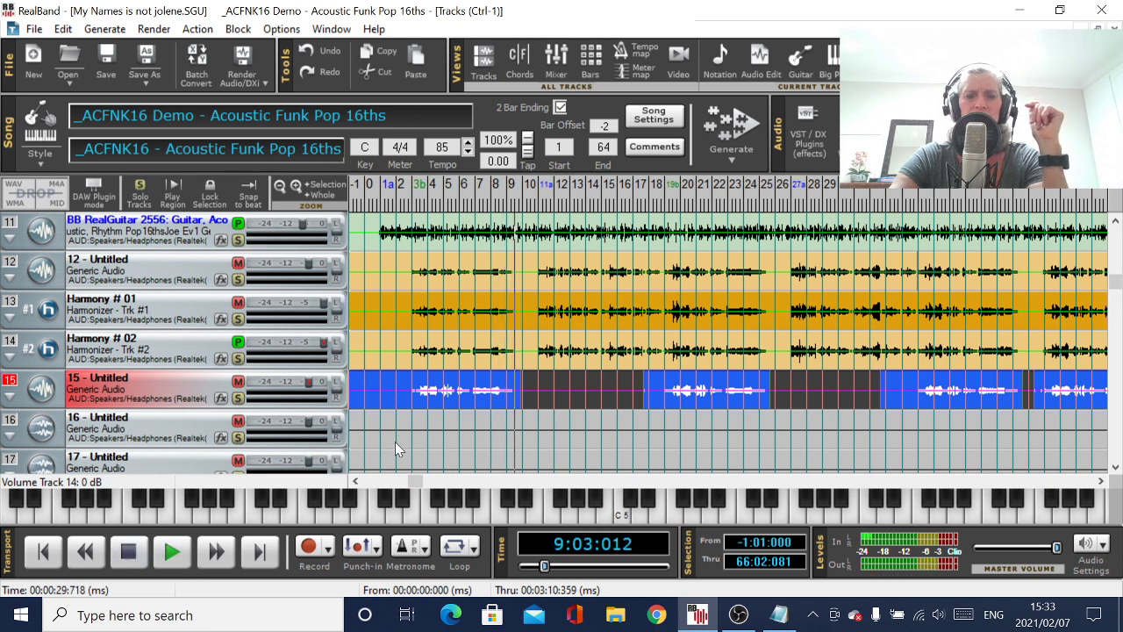
Step: Record the first chorus harmony on track 16 from the song's start to bar 10 with the lyrics in view and keep the take
left_click(173, 441)
left_click(42, 551)
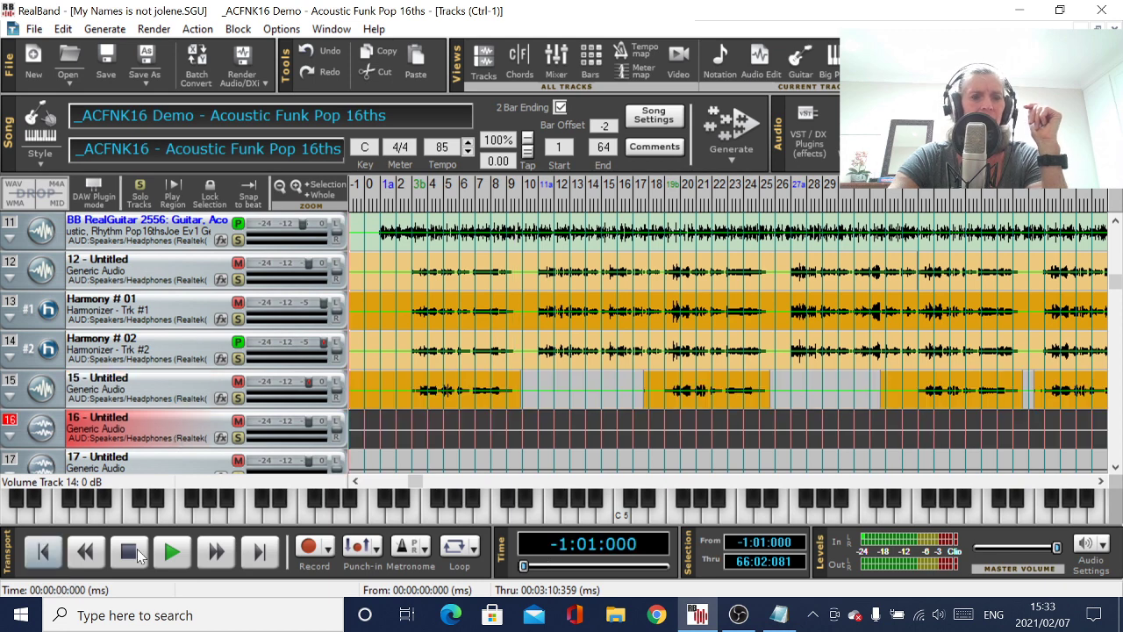
left_click(309, 548)
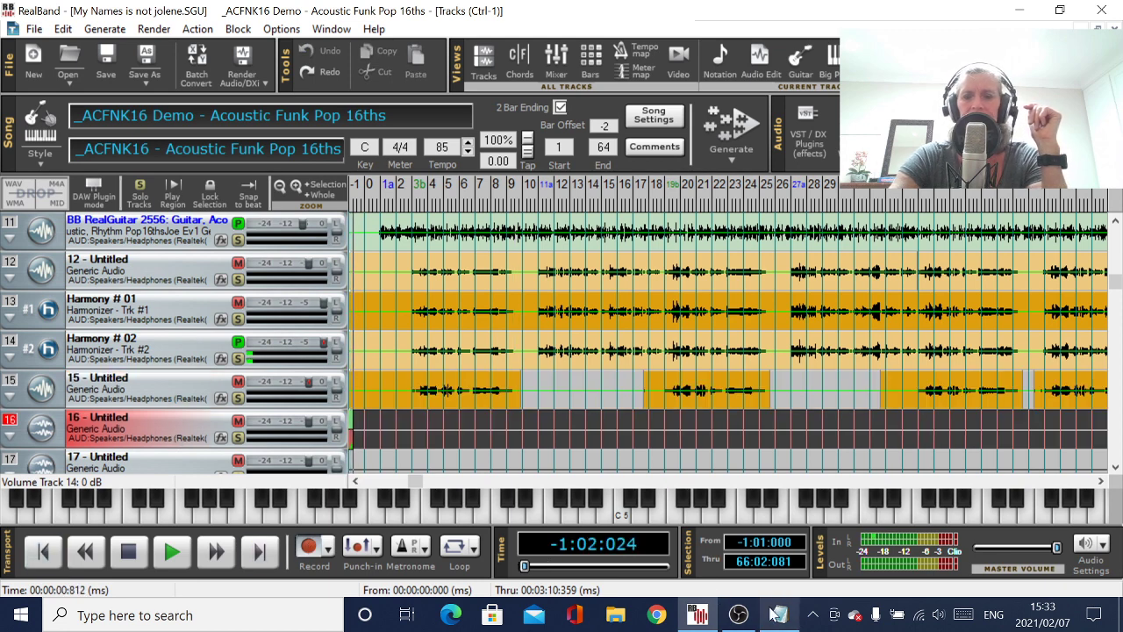
left_click(777, 614)
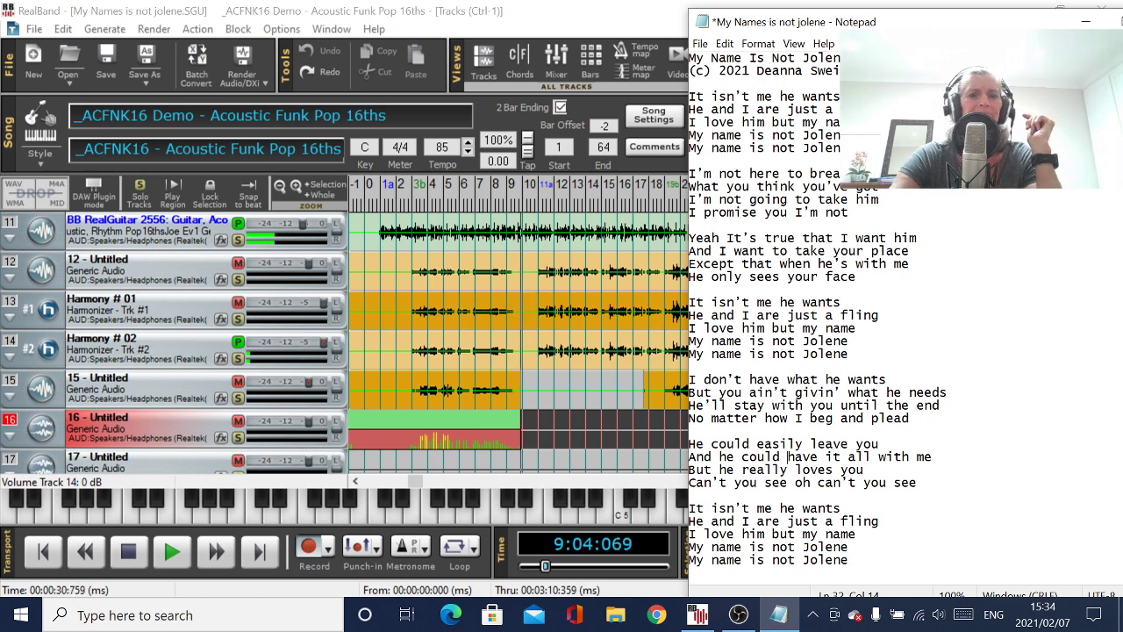
left_click(617, 342)
key("space")
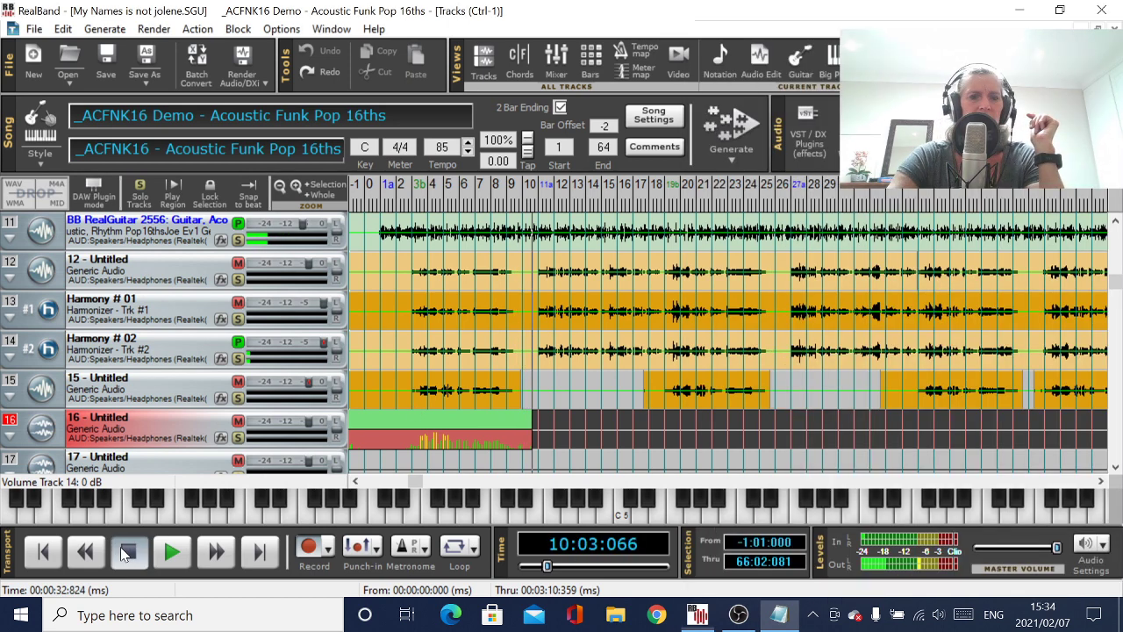
left_click(534, 367)
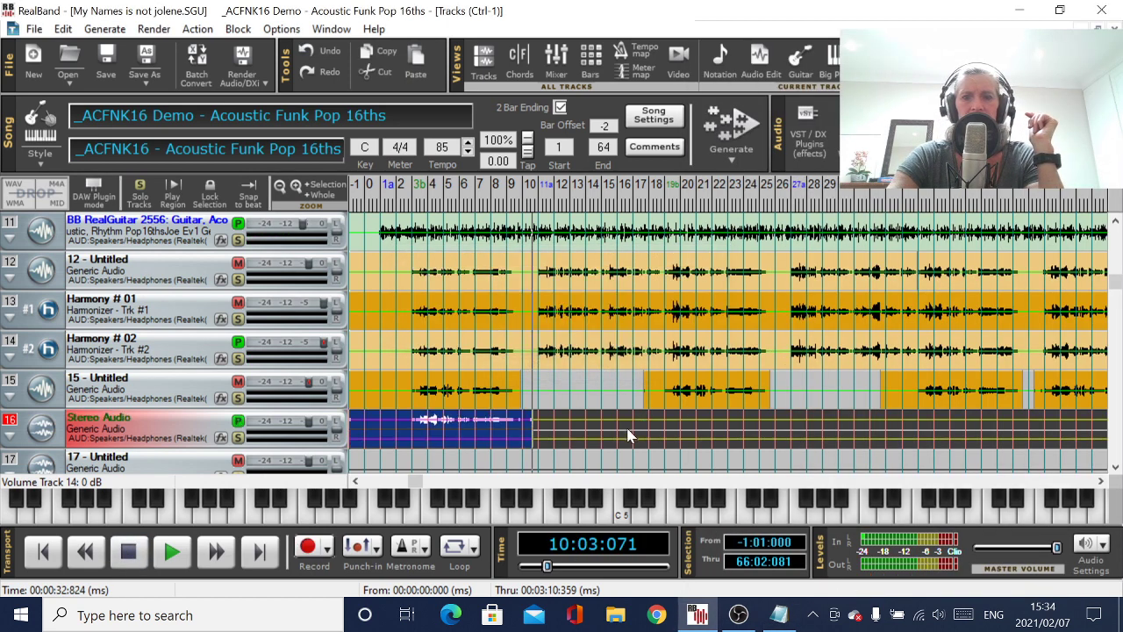
Step: Split stereo track 16 into two mono tracks, with the left channel on track 17 and the right channel on track 18
left_click(628, 426)
right_click(156, 431)
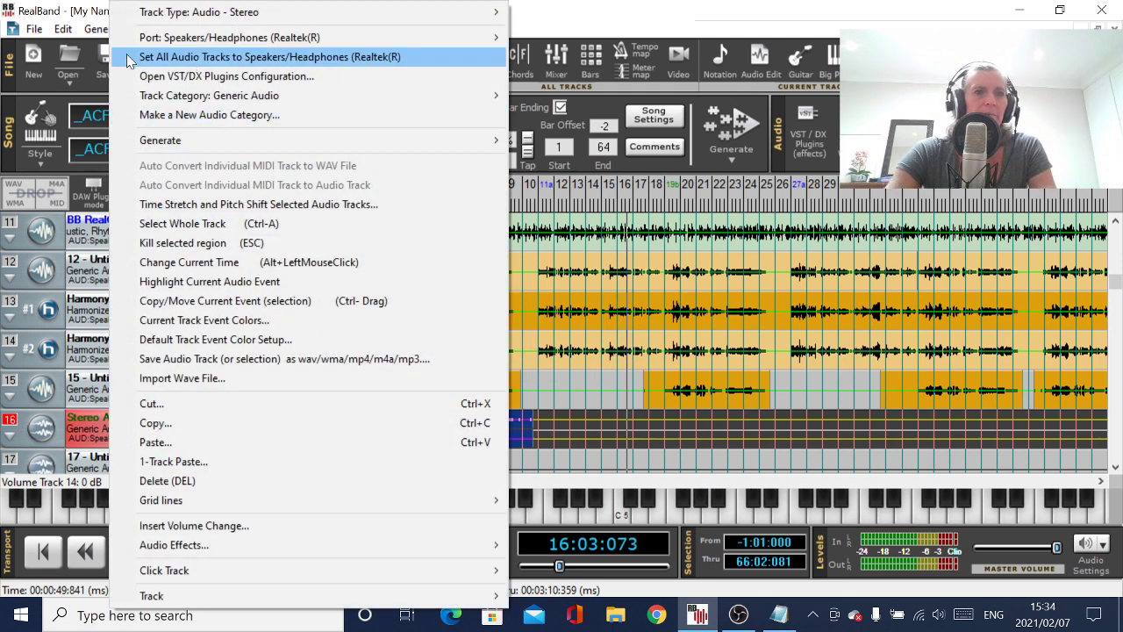
left_click(66, 34)
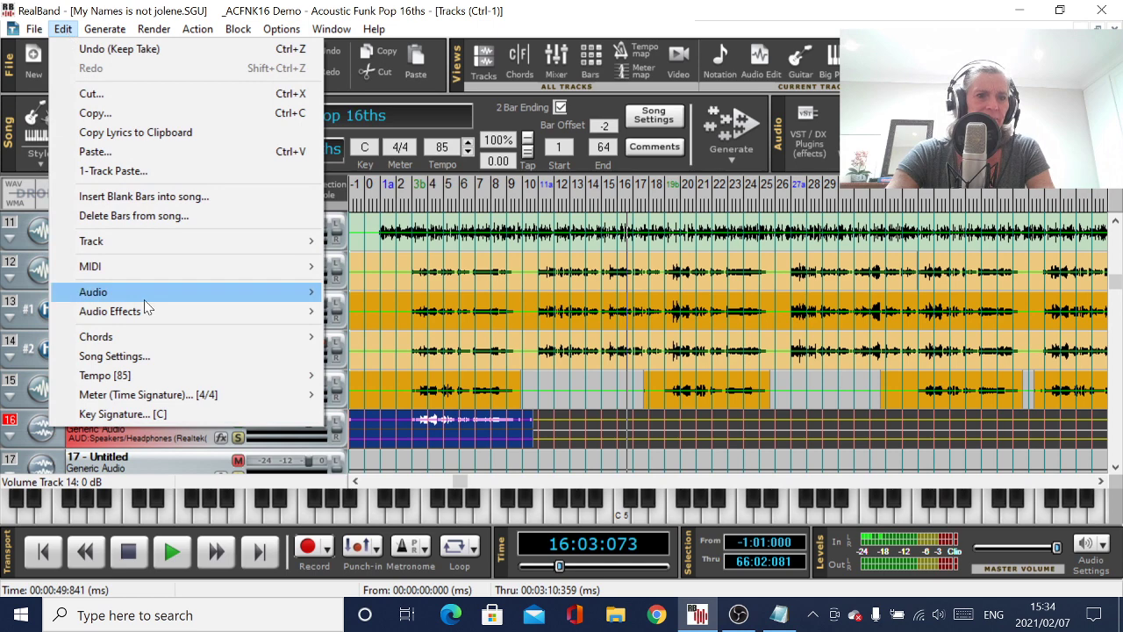
mouse_move(136, 246)
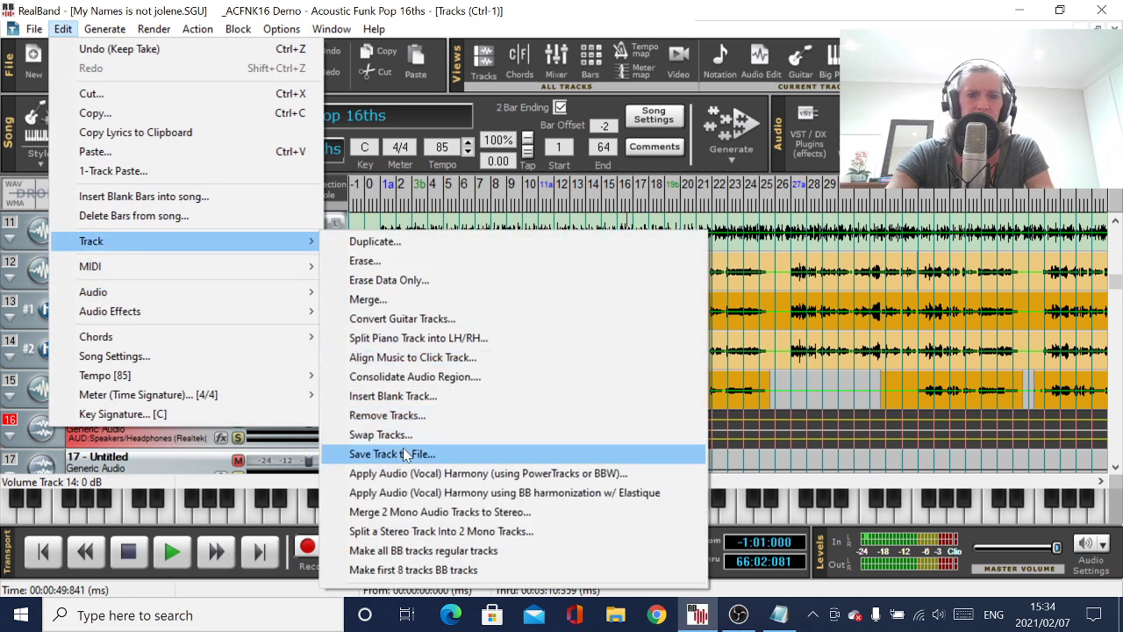
left_click(436, 532)
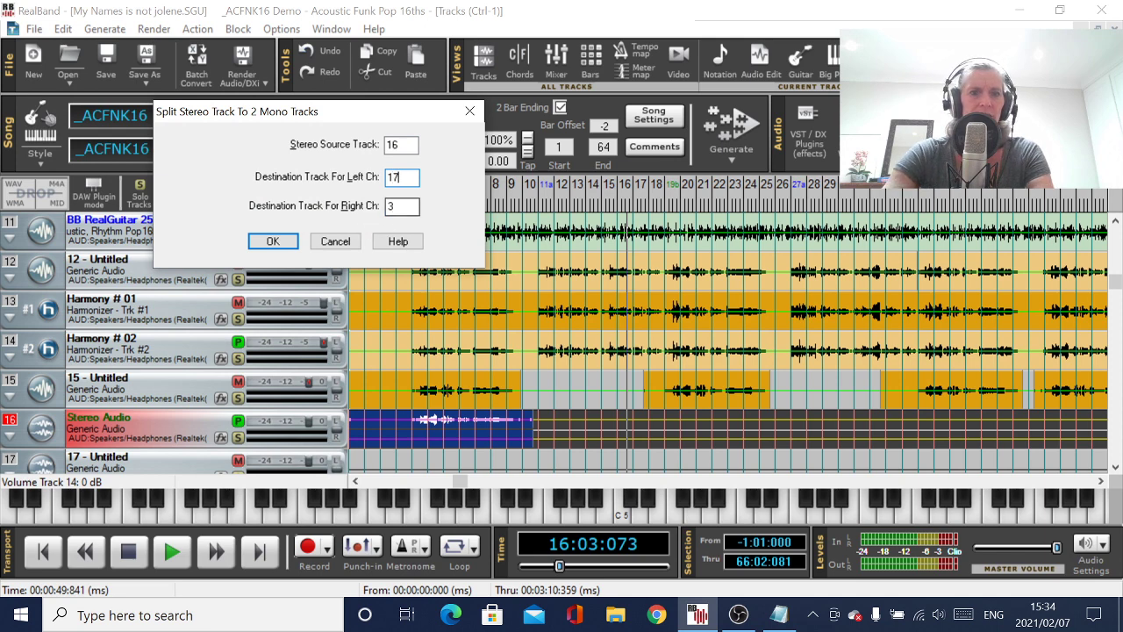
left_click(393, 206)
key("BackSpace")
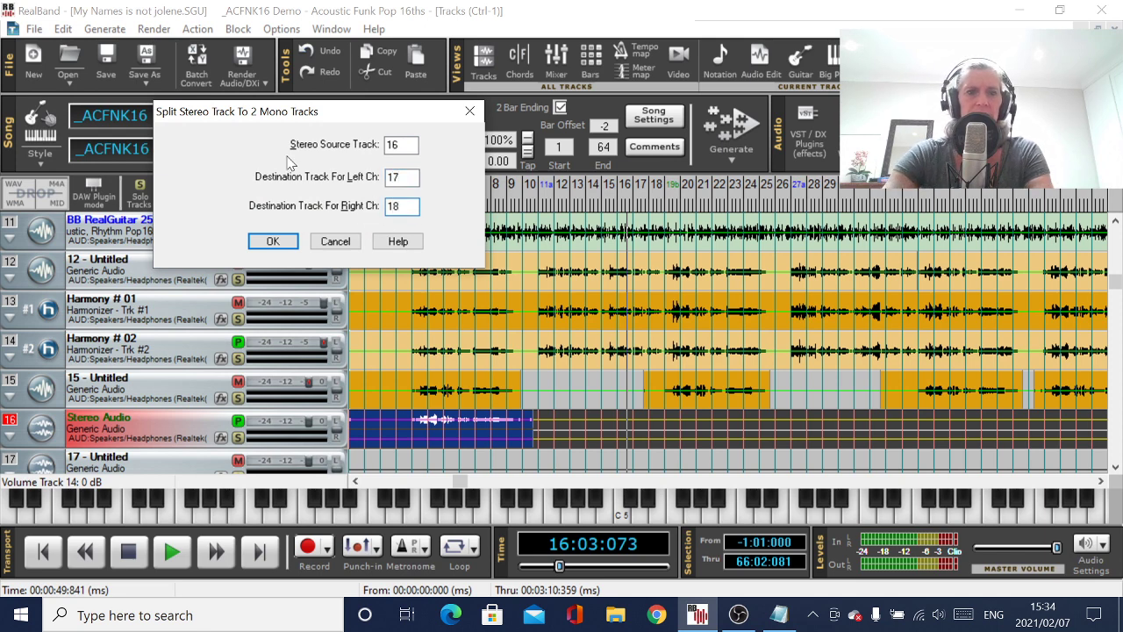
left_click(272, 241)
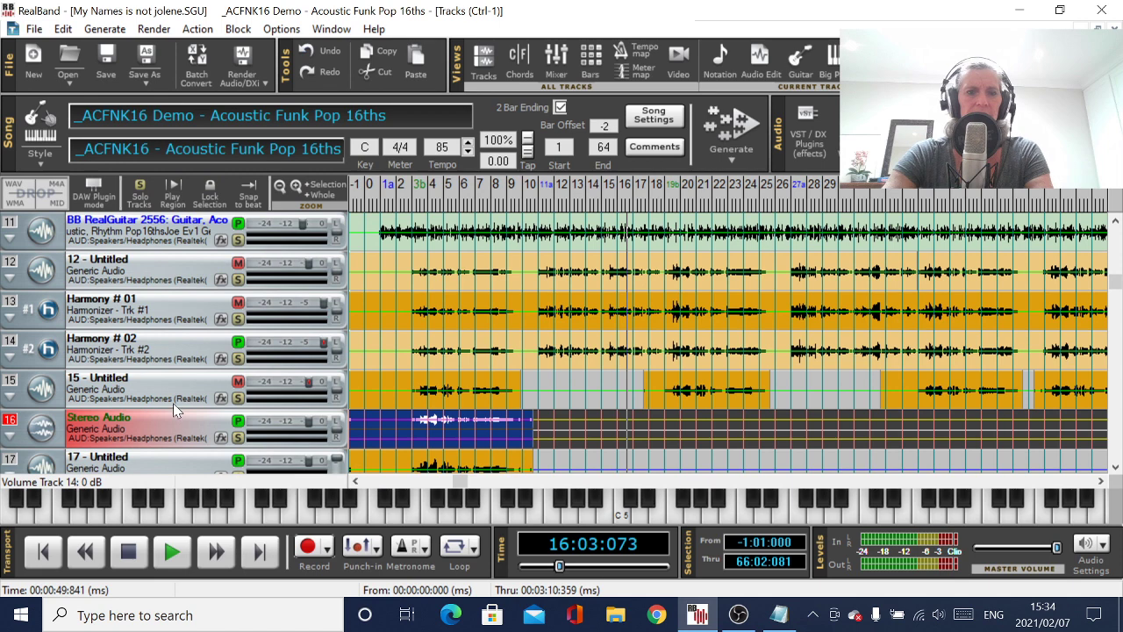
Step: Remove the stereo source track 16 and pan the mono vocal that takes its place to -5
left_click(63, 29)
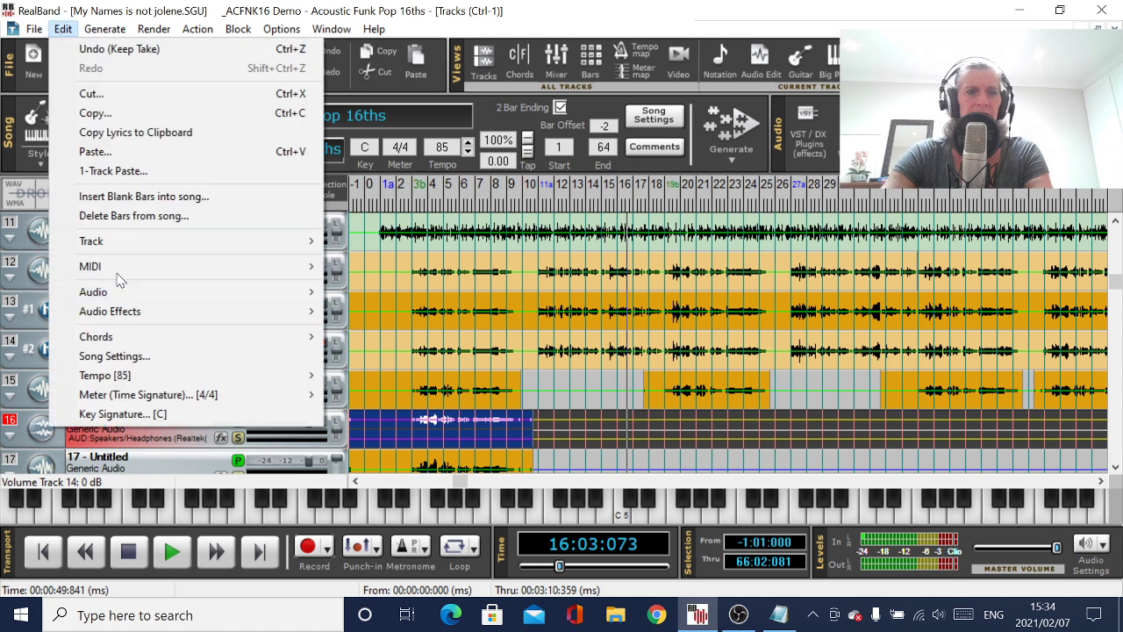
mouse_move(115, 246)
left_click(408, 423)
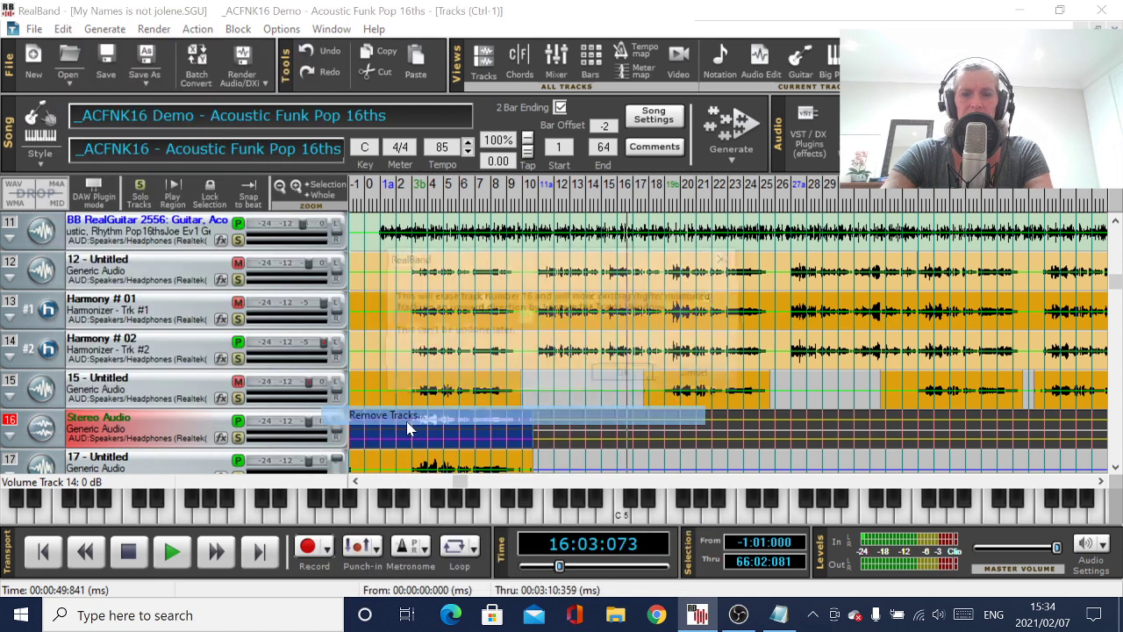
left_click(628, 374)
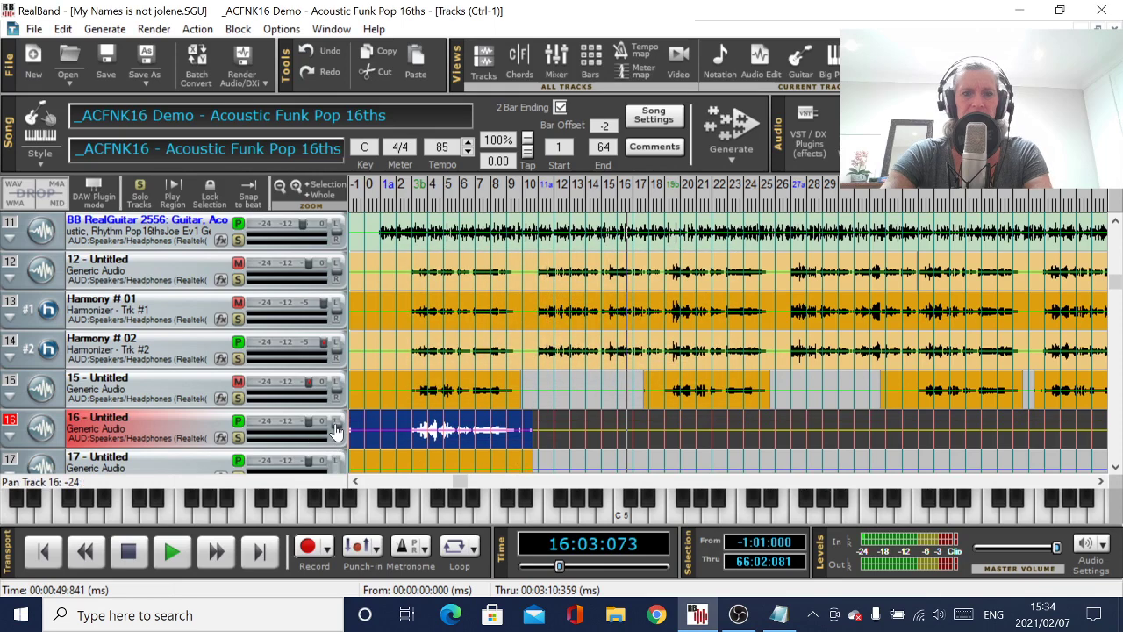
left_click_drag(336, 436, 1107, 441)
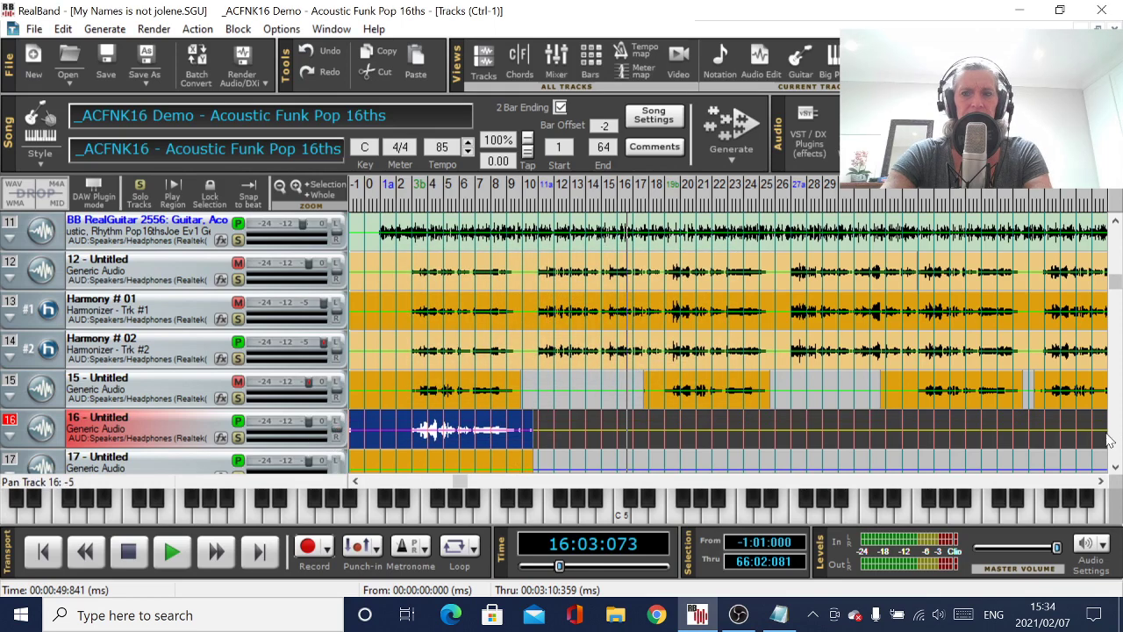
Step: Remove track 17, which holds the silent right channel of the split
left_click(1116, 464)
left_click(1115, 464)
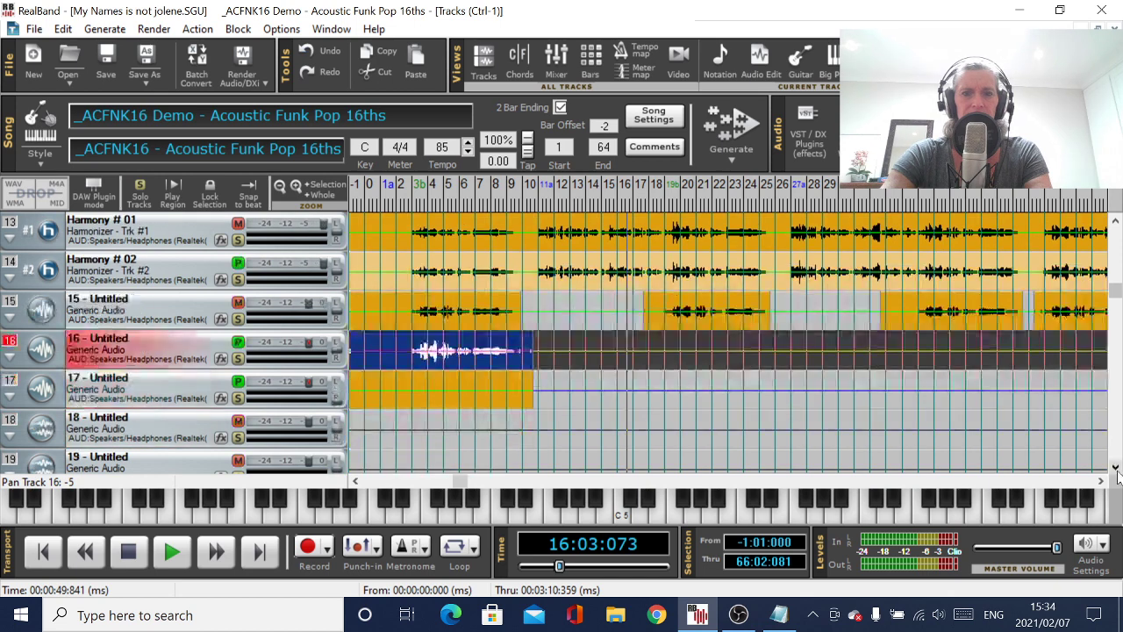
left_click(144, 406)
left_click(58, 28)
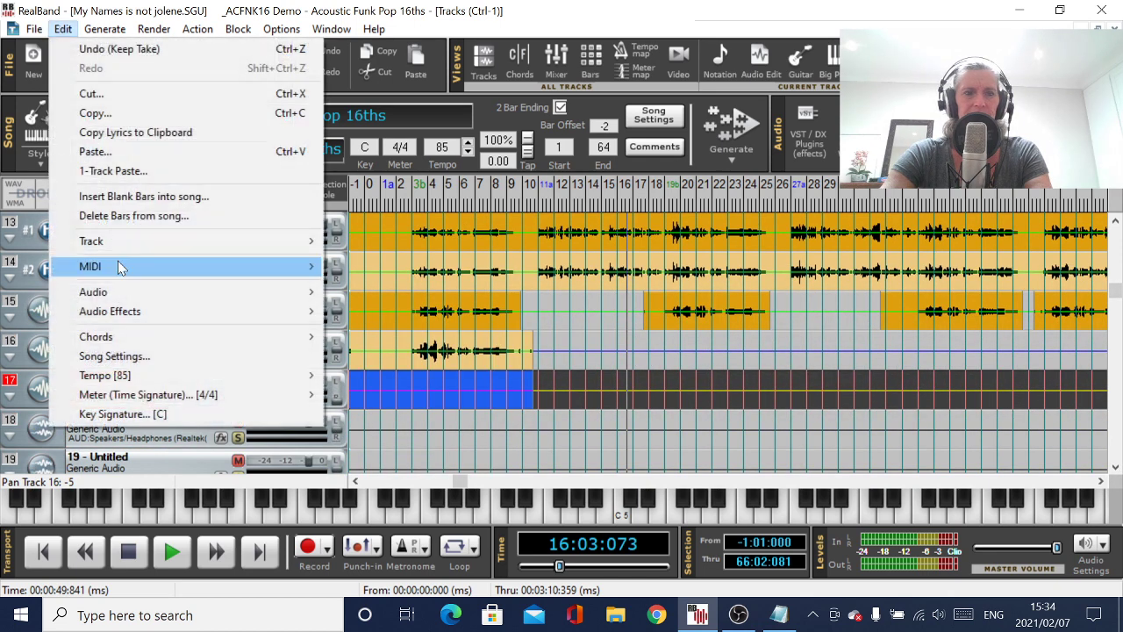
mouse_move(117, 242)
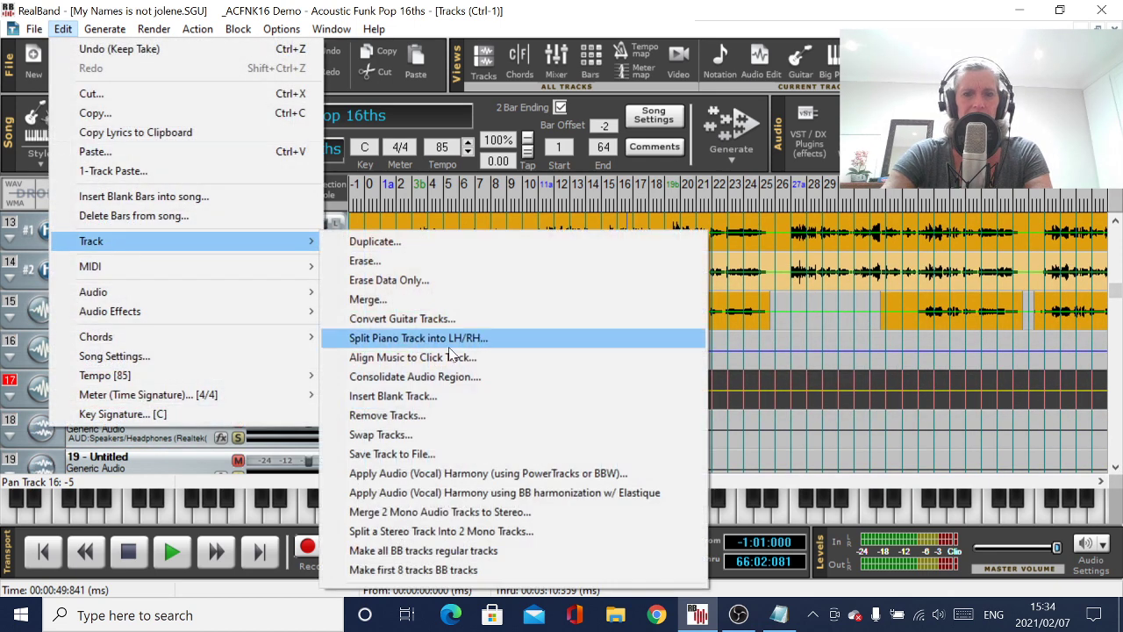
left_click(430, 415)
left_click(641, 375)
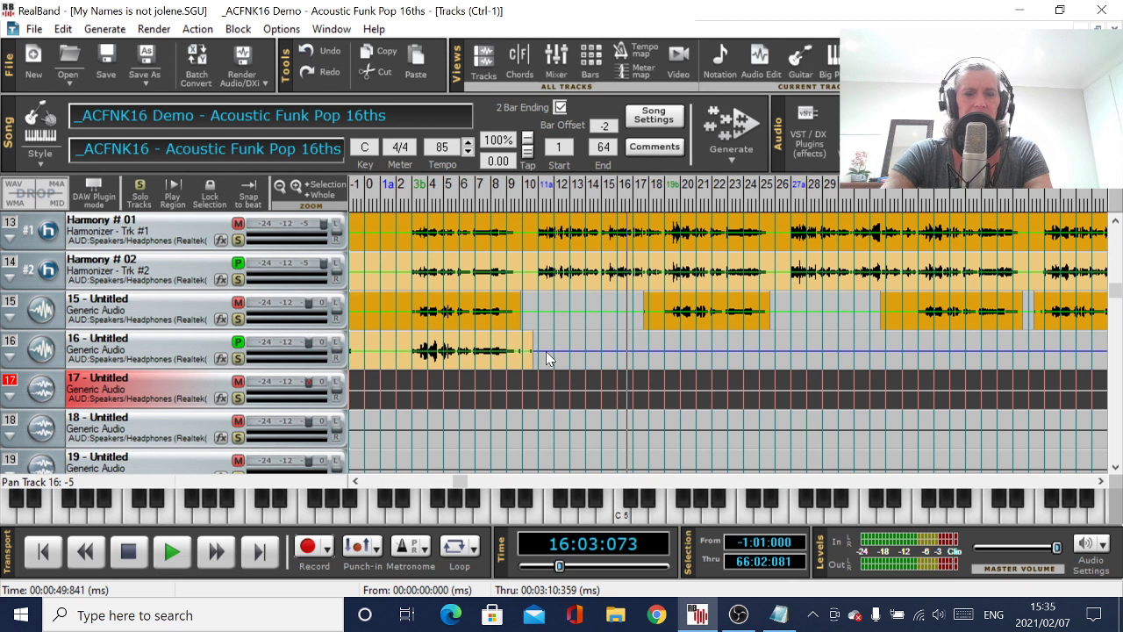
left_click(614, 348)
left_click(639, 354)
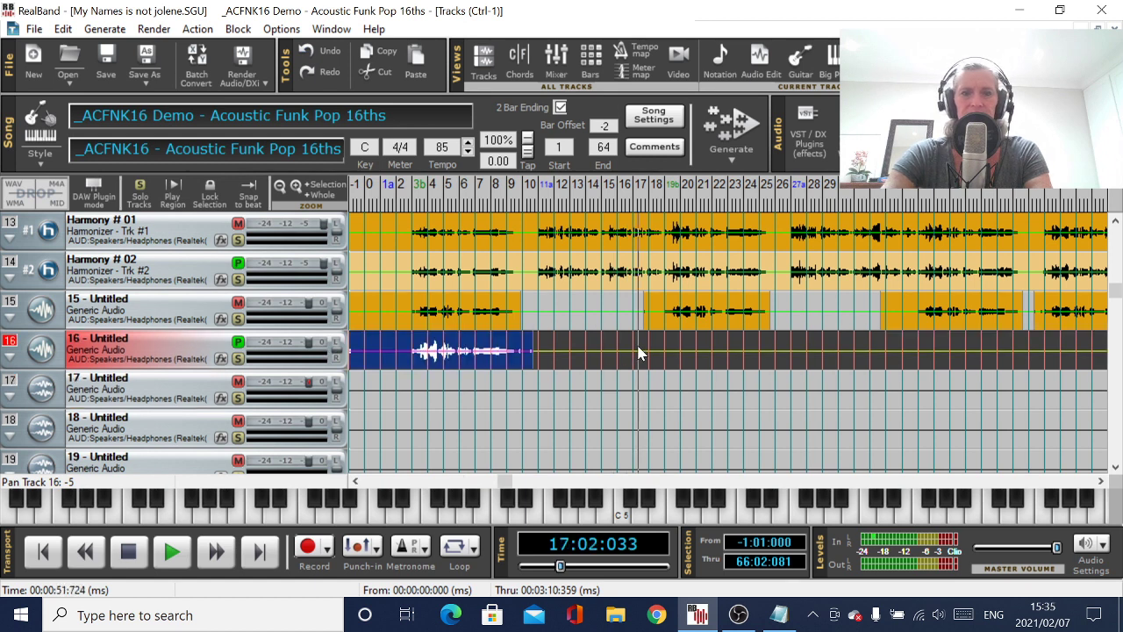
left_click(574, 359)
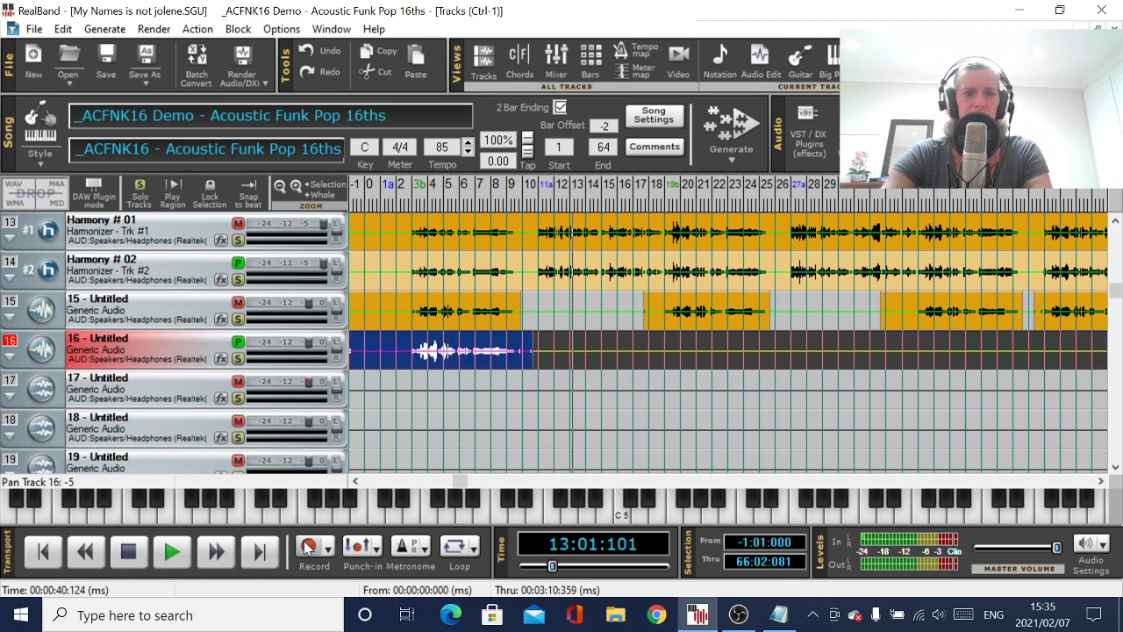
left_click(778, 614)
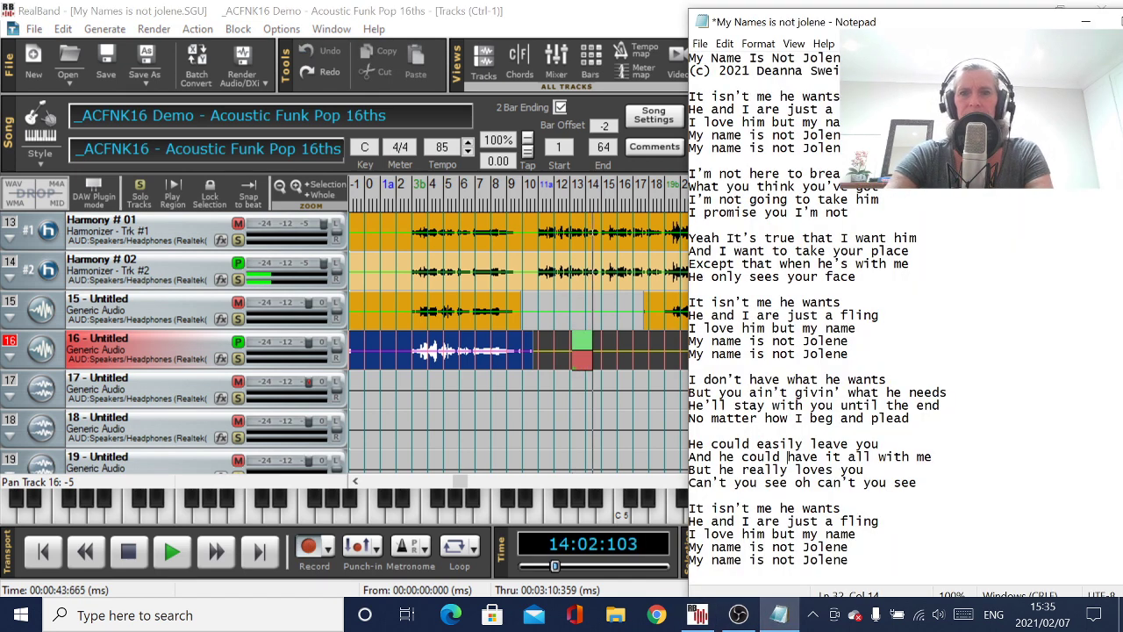
left_click(399, 411)
key("space")
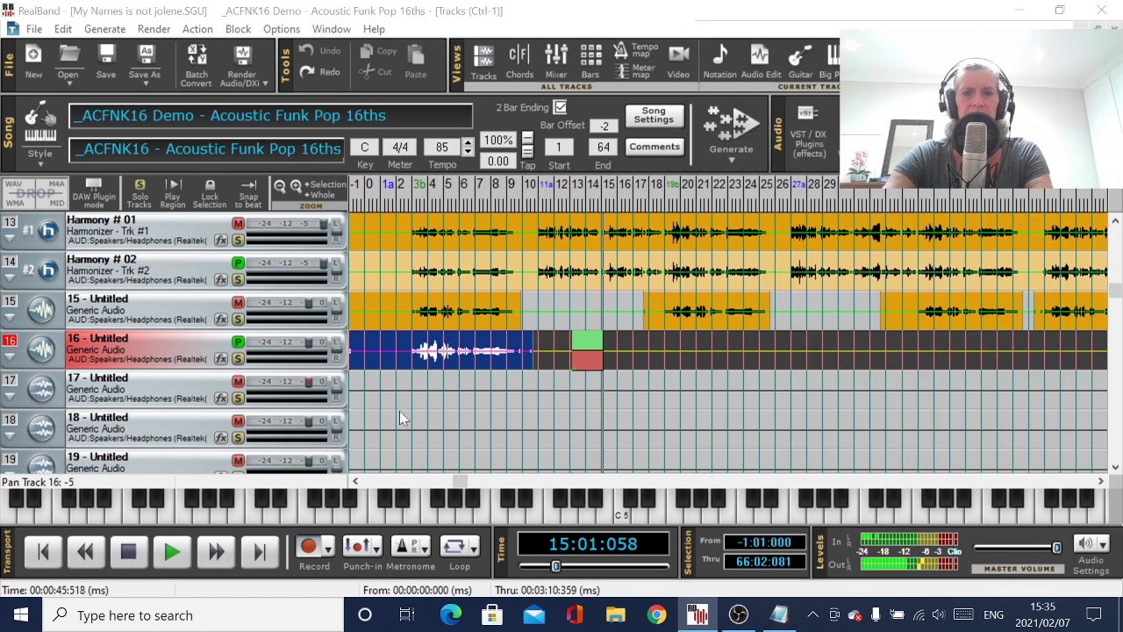
left_click(610, 371)
Step: Record the second chorus harmony on track 16 from bar 17 to bar 25 with the lyrics in view and keep the take
left_click(640, 351)
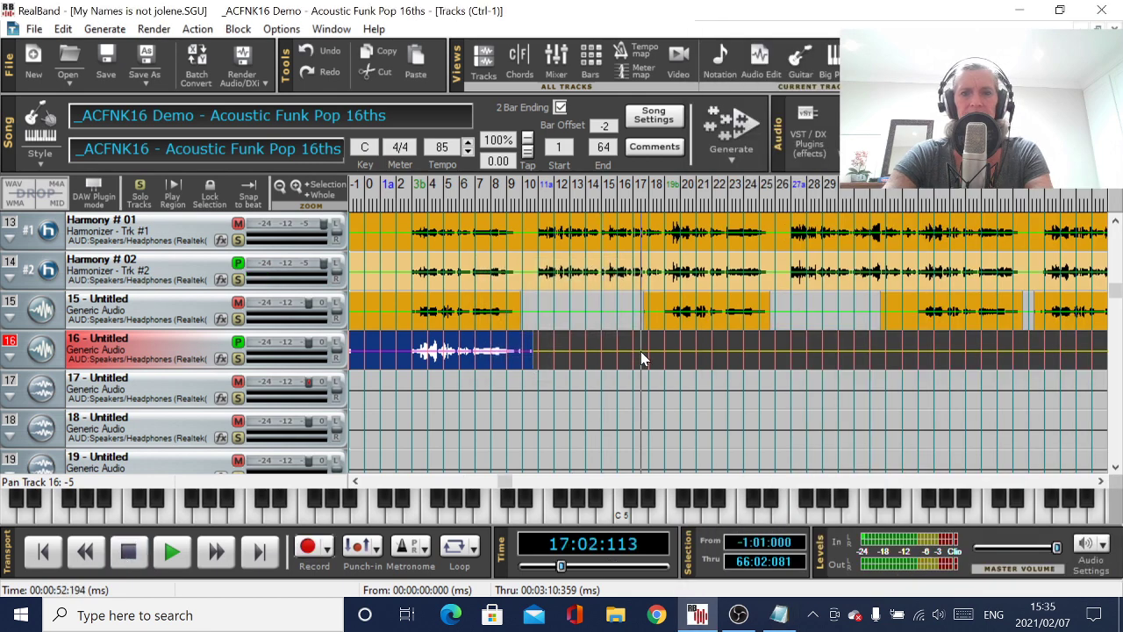
left_click(307, 546)
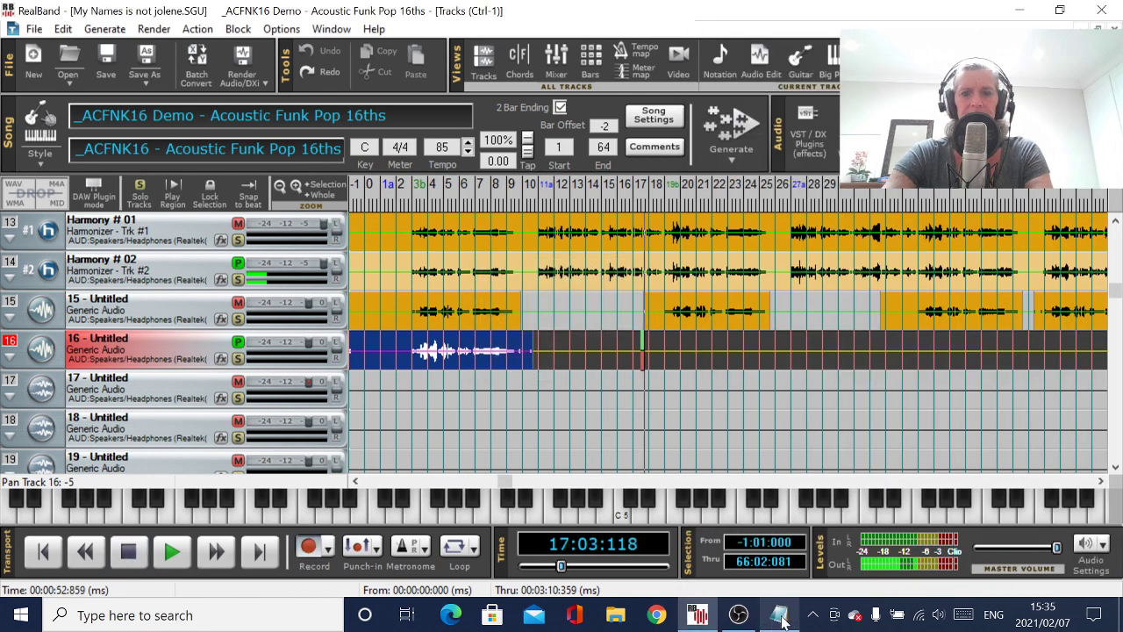
left_click(779, 615)
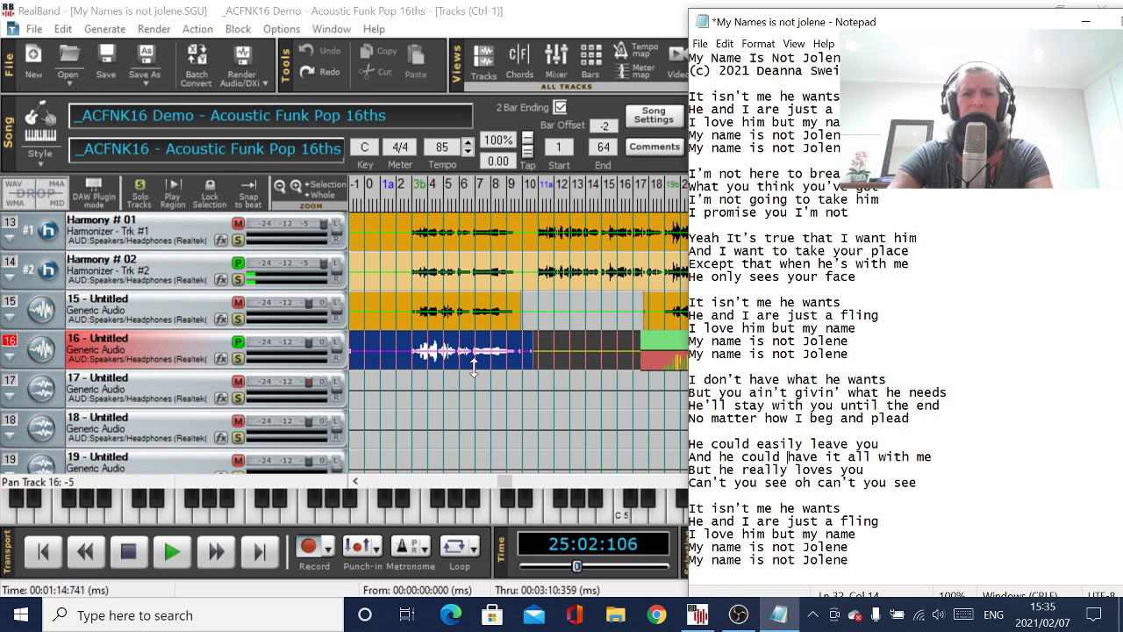
left_click(737, 337)
key("space")
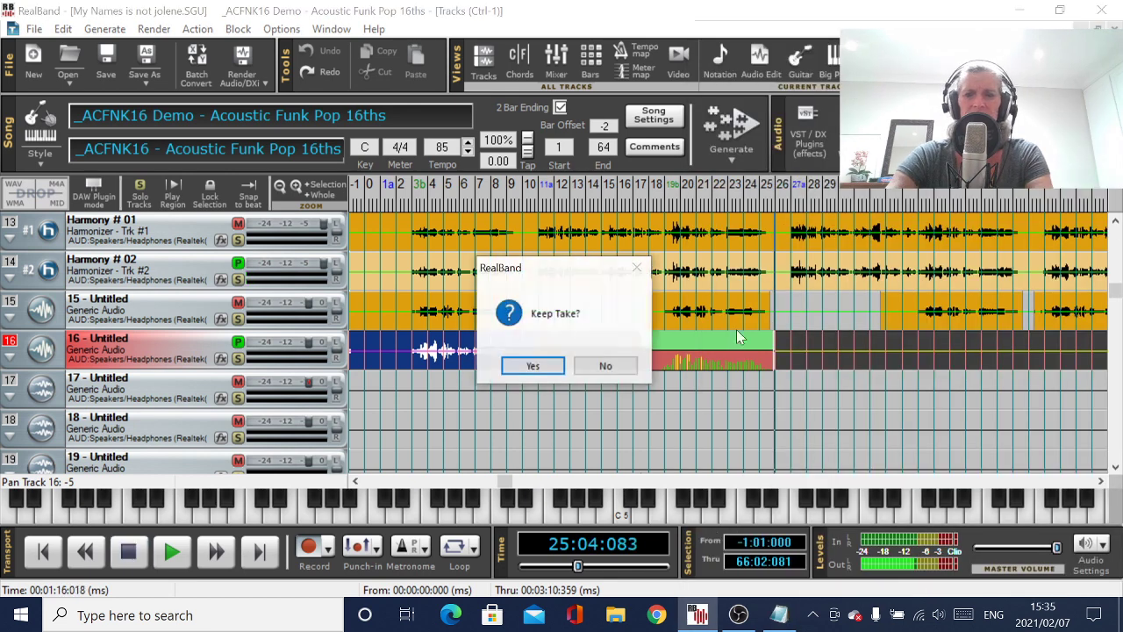
left_click(532, 364)
Step: Record the third chorus harmony on track 16 from bar 32 to bar 41 with the lyrics in view and keep the take
left_click(878, 339)
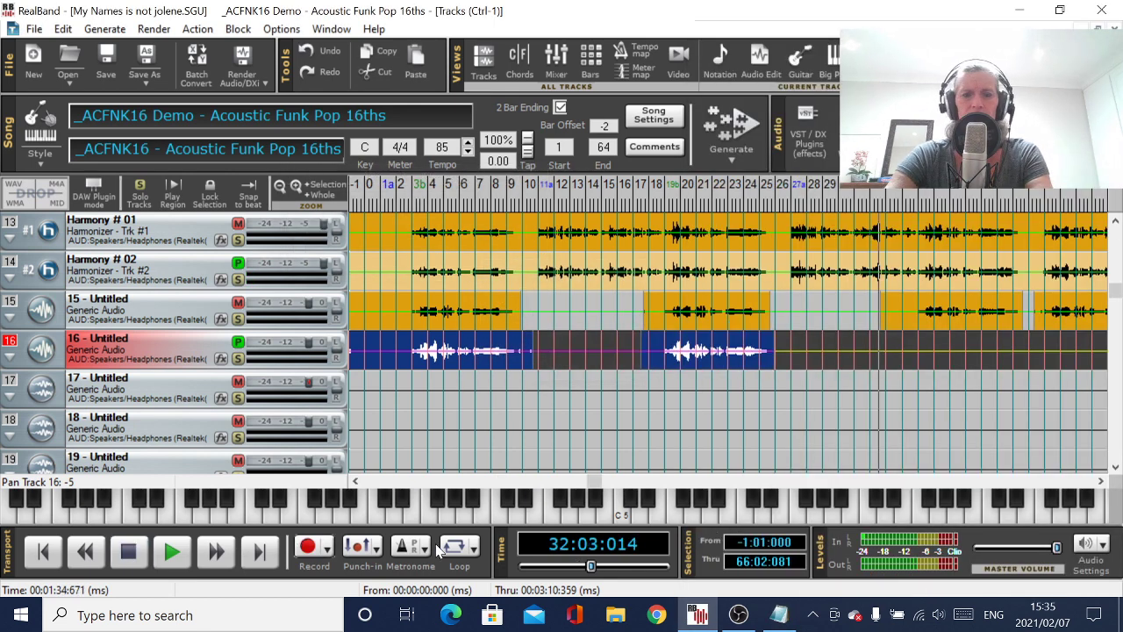
left_click(320, 551)
left_click(779, 614)
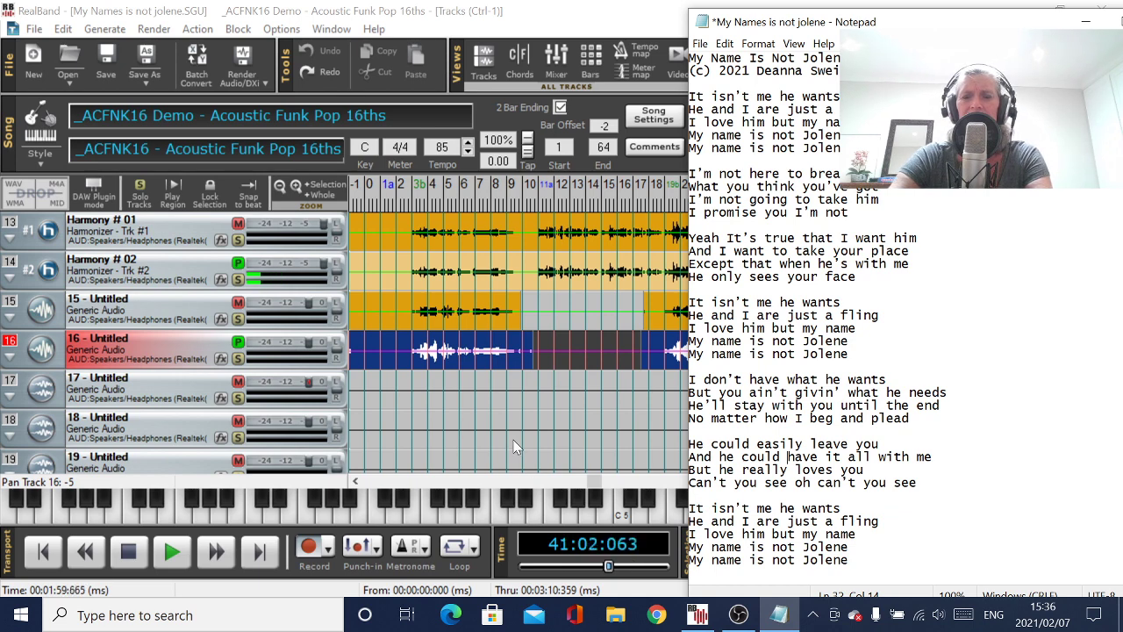
left_click(129, 553)
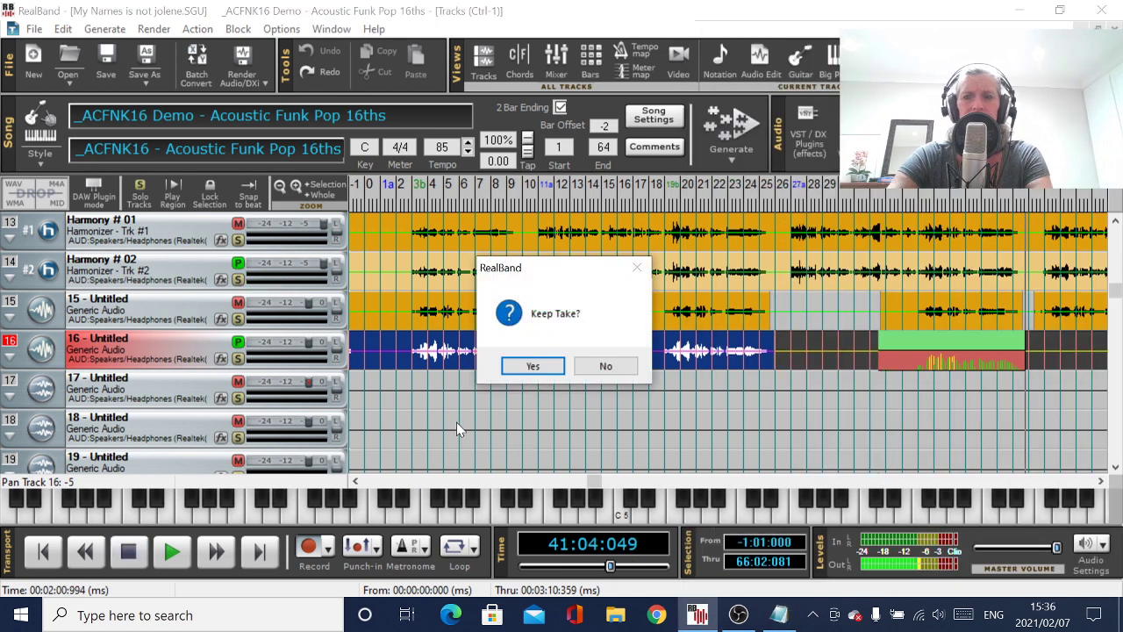
left_click(535, 367)
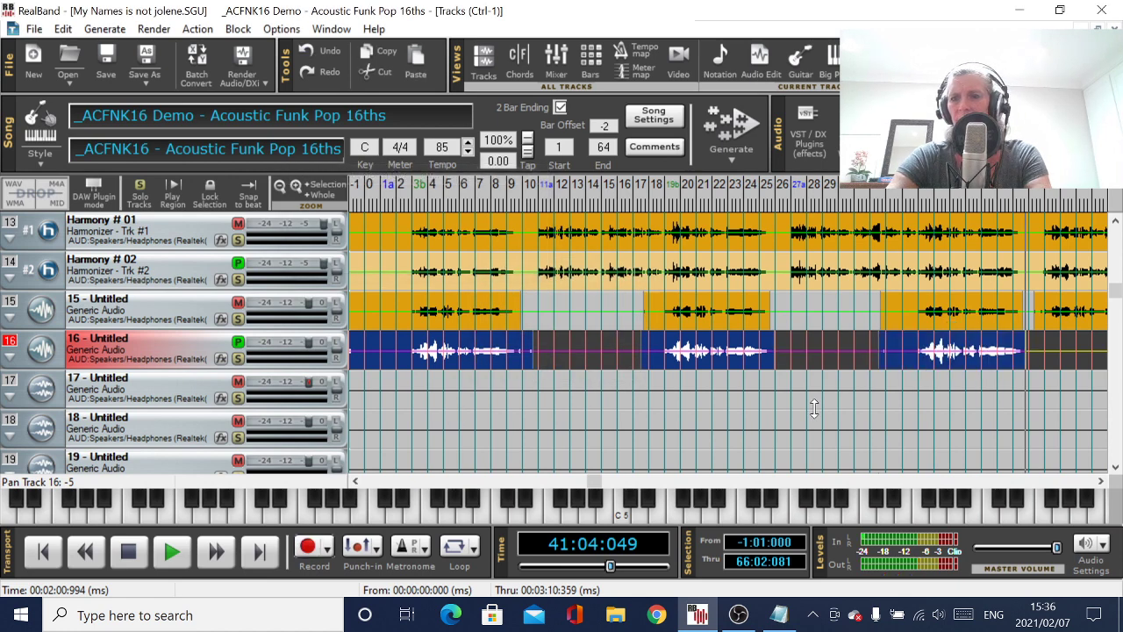
Step: Record the next harmony on track 16 from the end of bar 41 to bar 57, consulting the lyrics and chord sheet, and keep the take
left_click(307, 545)
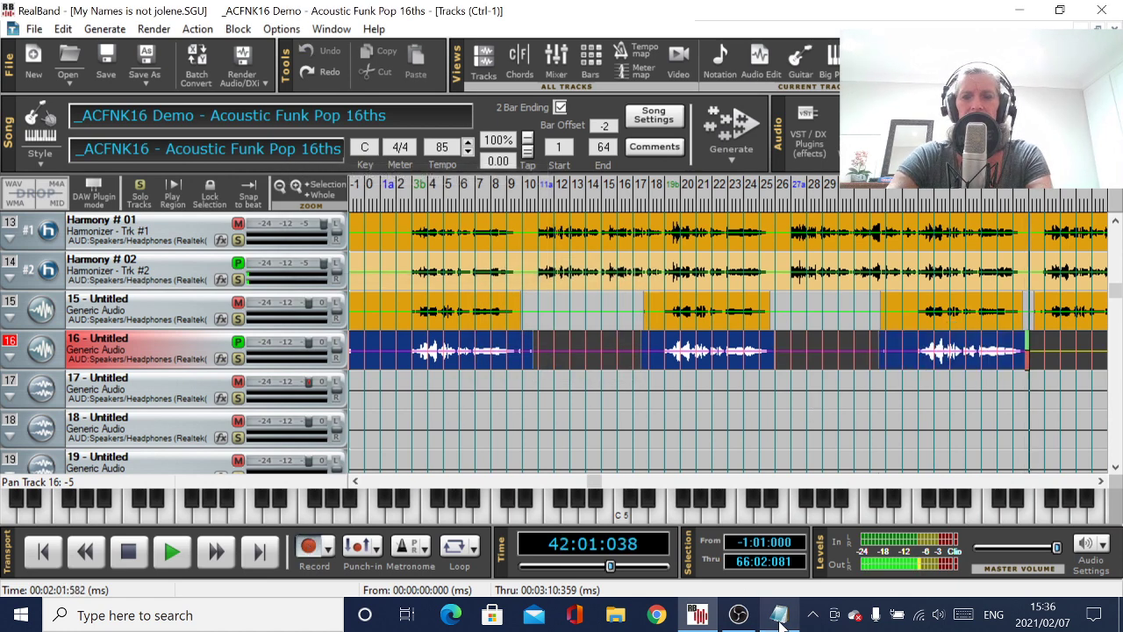
left_click(779, 614)
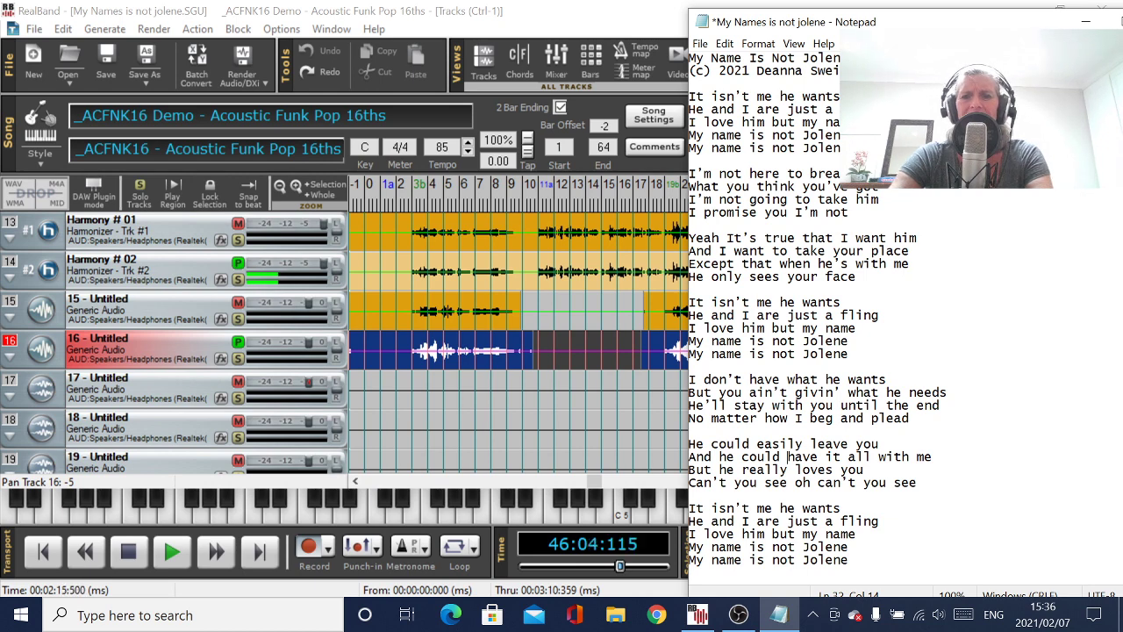
left_click(519, 61)
left_click(893, 219)
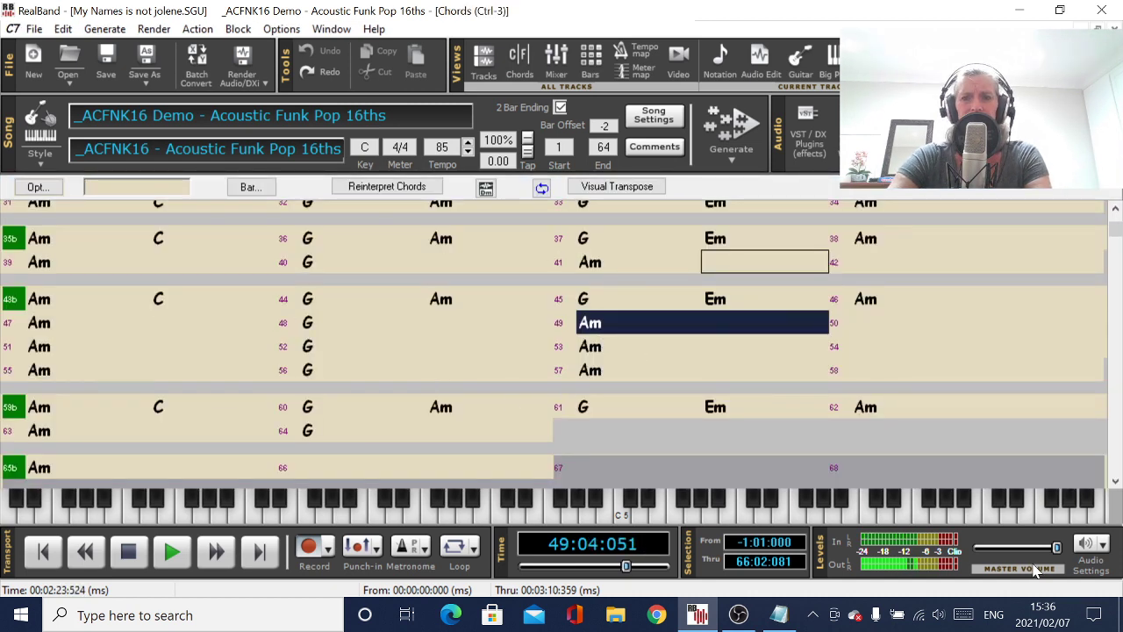
left_click(768, 616)
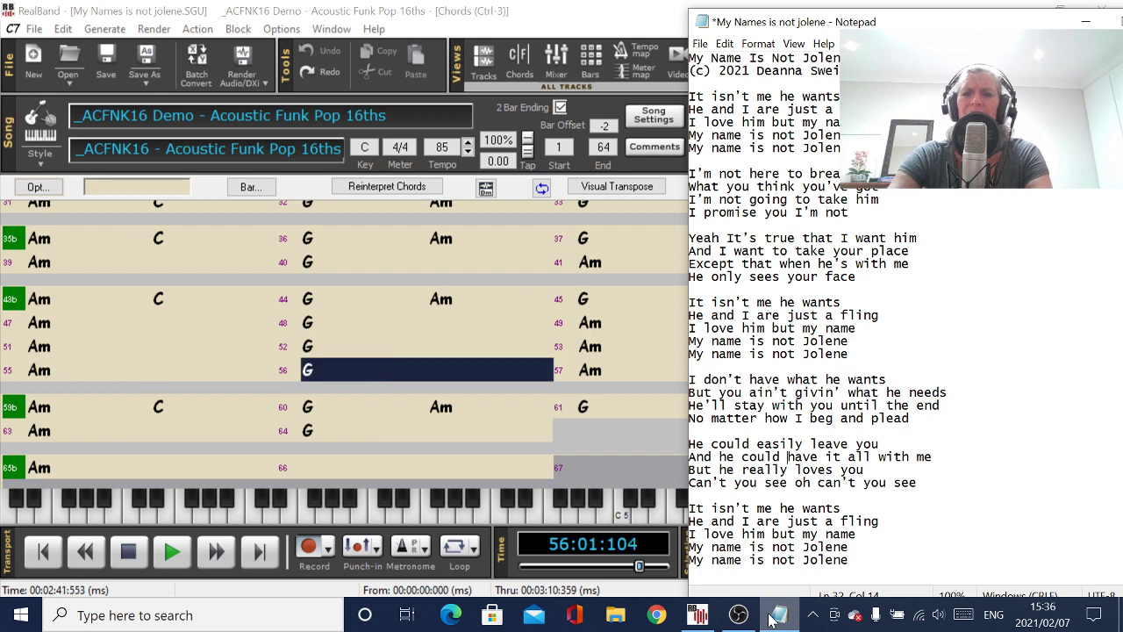
left_click(140, 558)
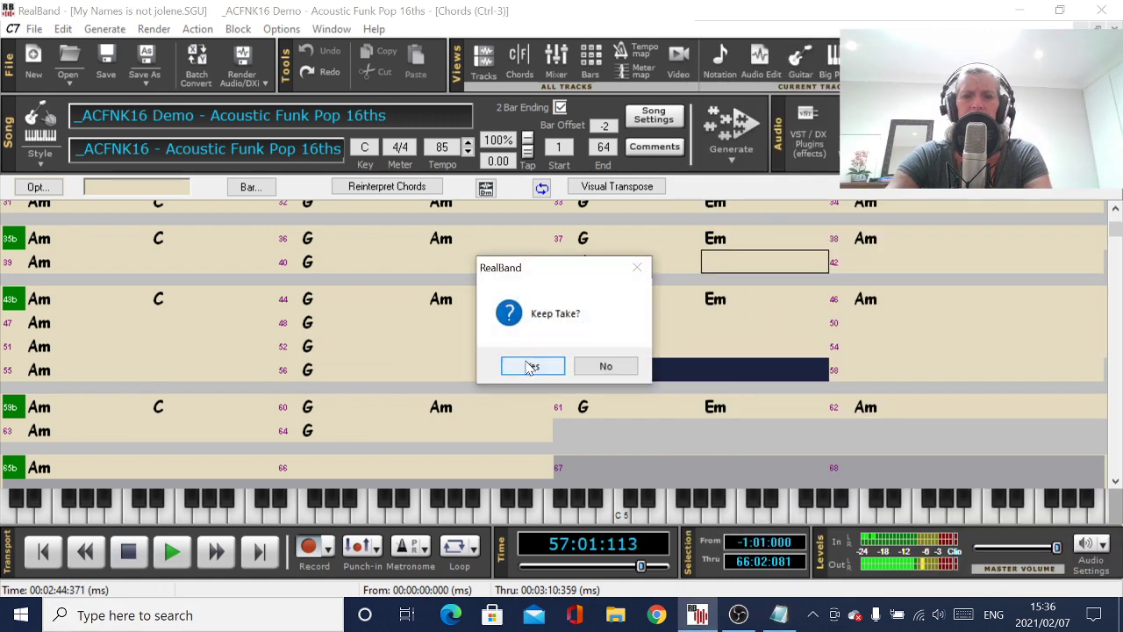
left_click(529, 366)
Step: Record the closing harmony on track 16 from just before bar 54 to bar 65 with the lyrics in view and keep the take
left_click(48, 375)
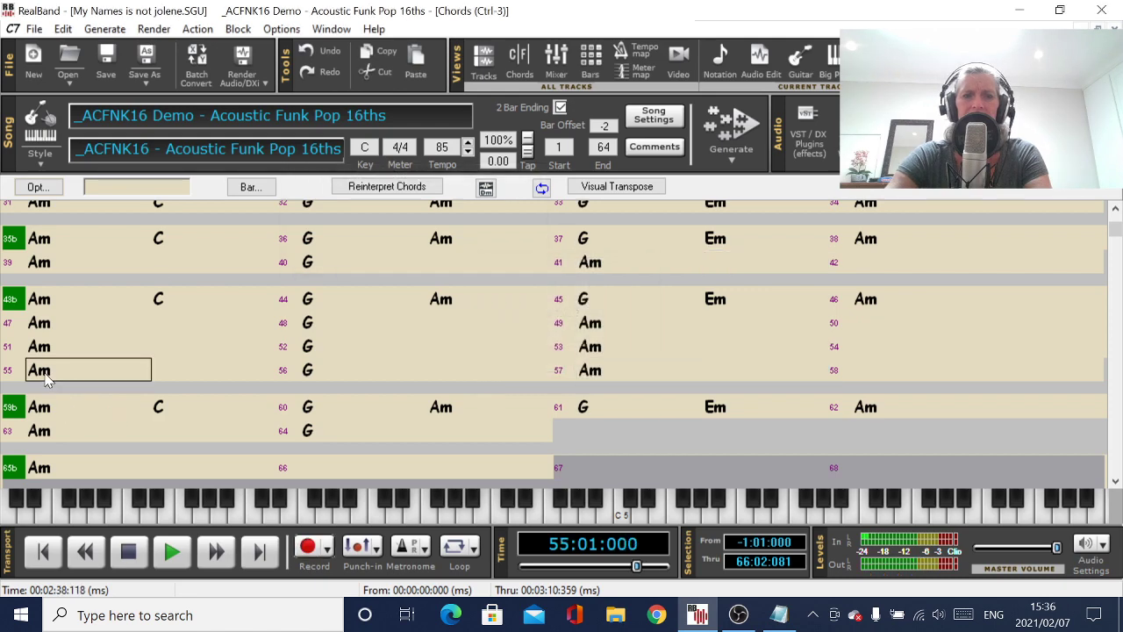
left_click(481, 63)
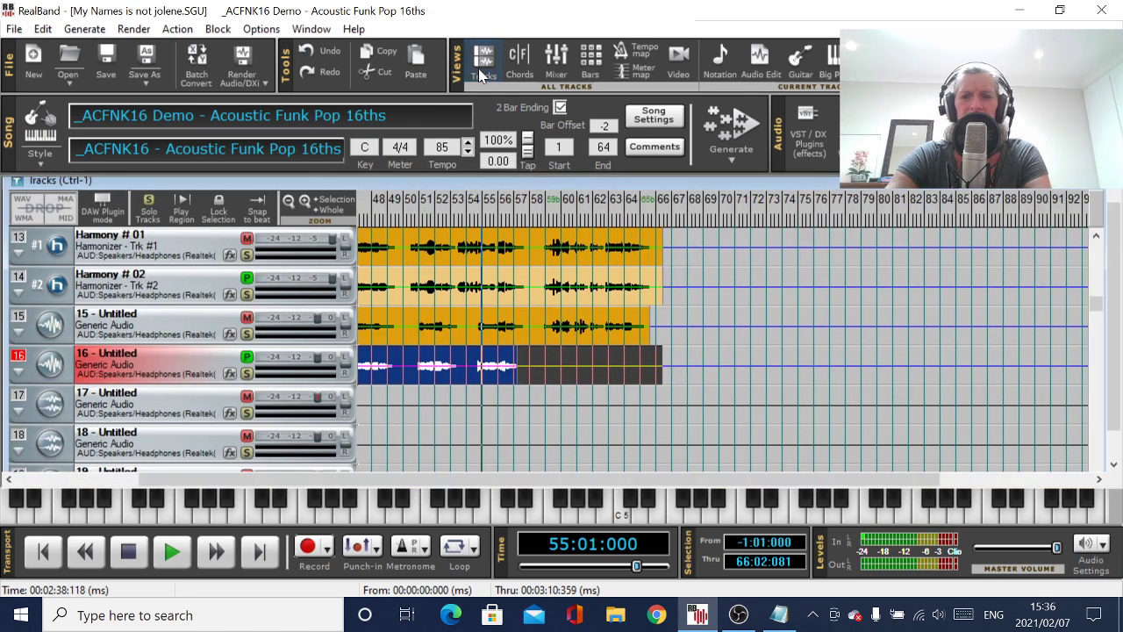
left_click(465, 375)
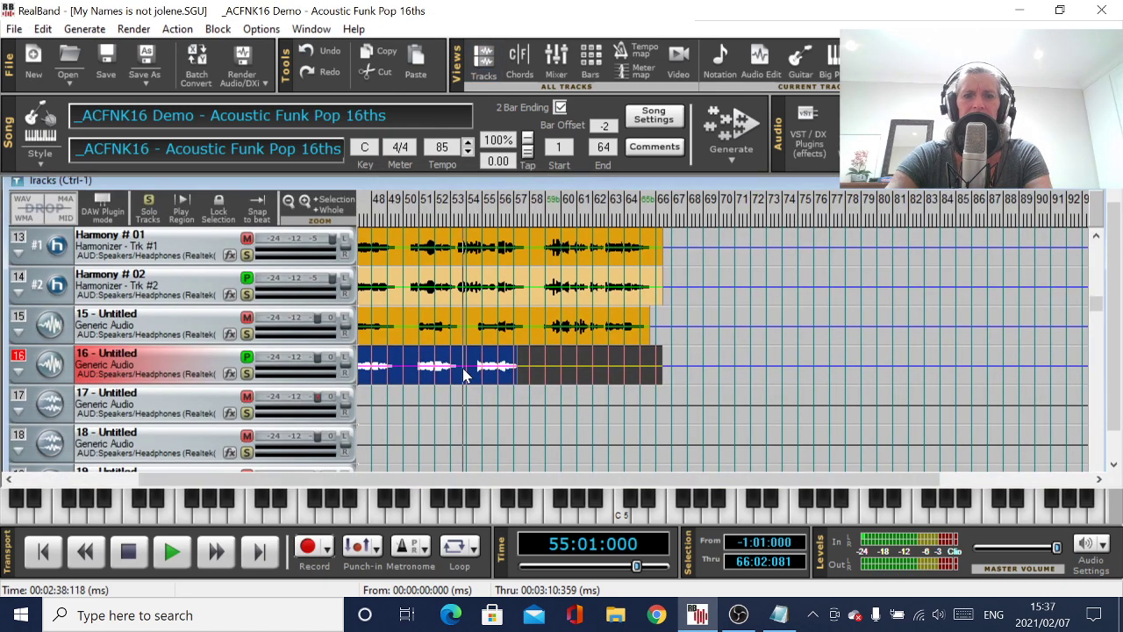
left_click(307, 546)
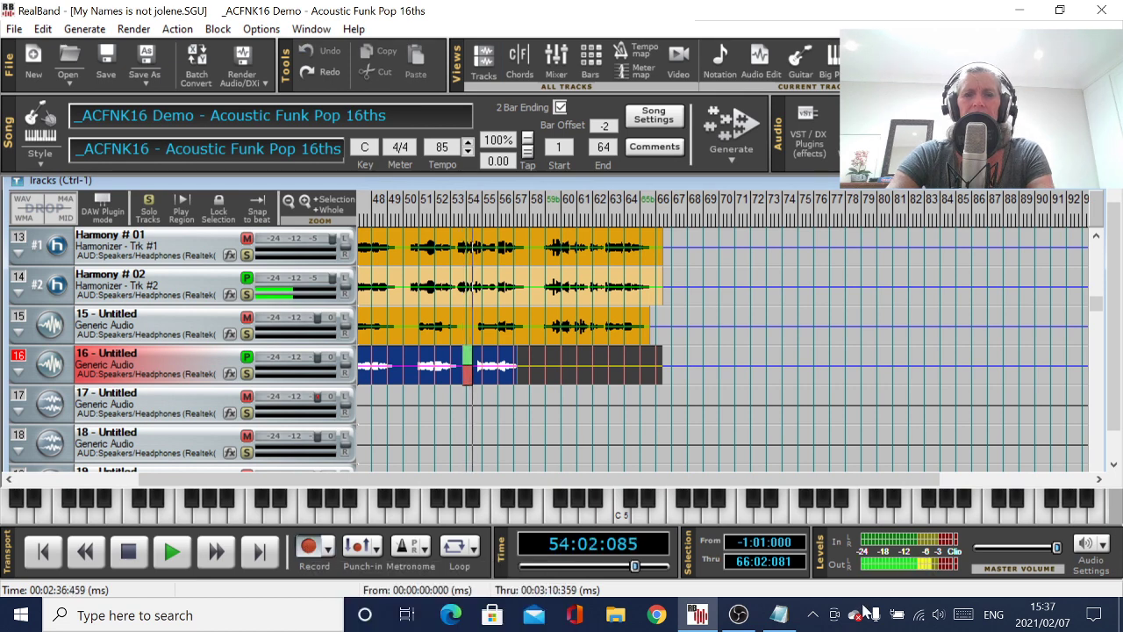
left_click(778, 615)
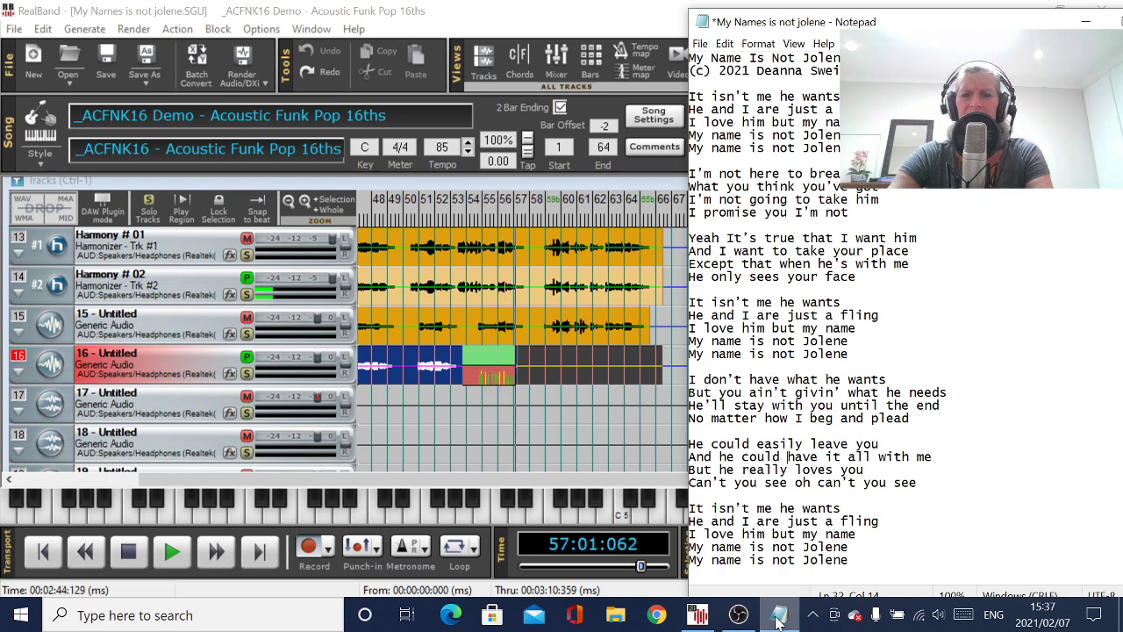
left_click(127, 552)
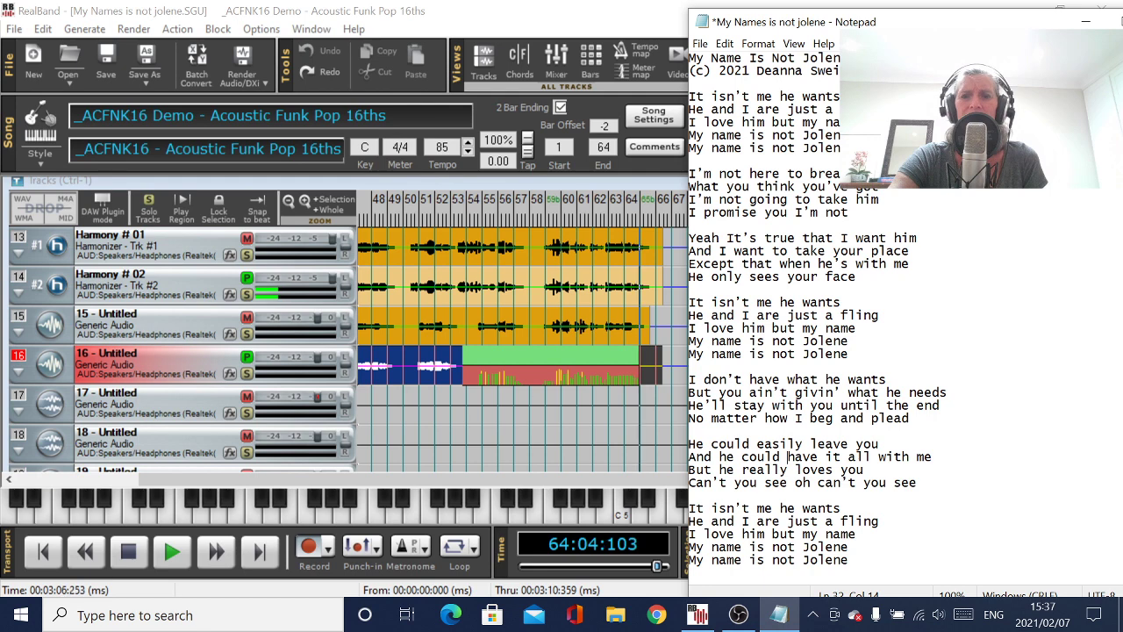
left_click(126, 551)
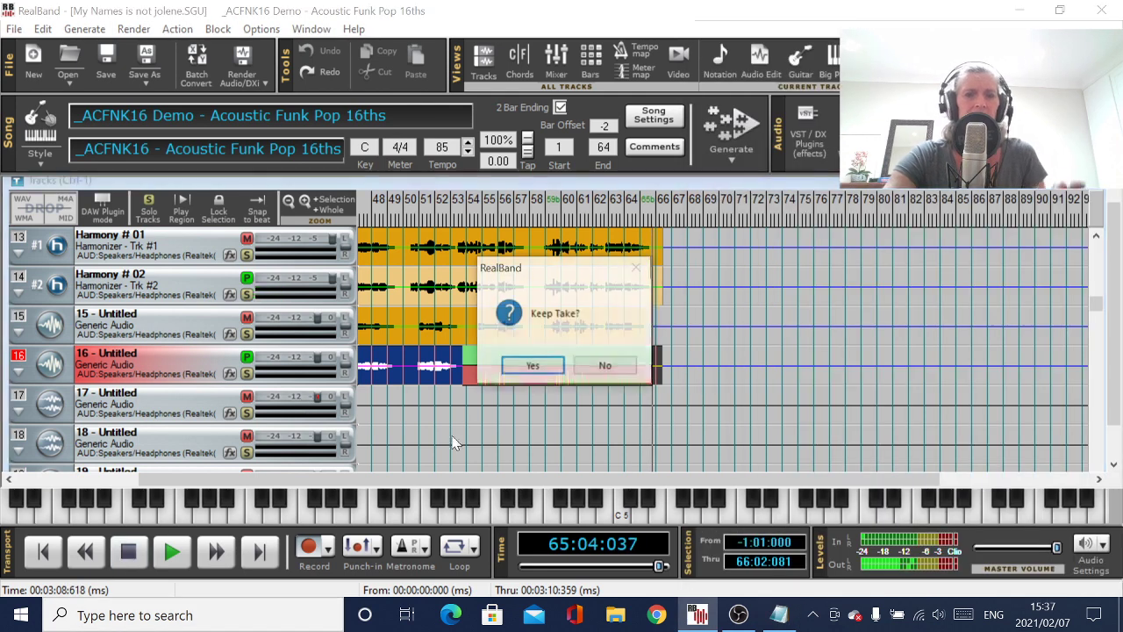
left_click(537, 368)
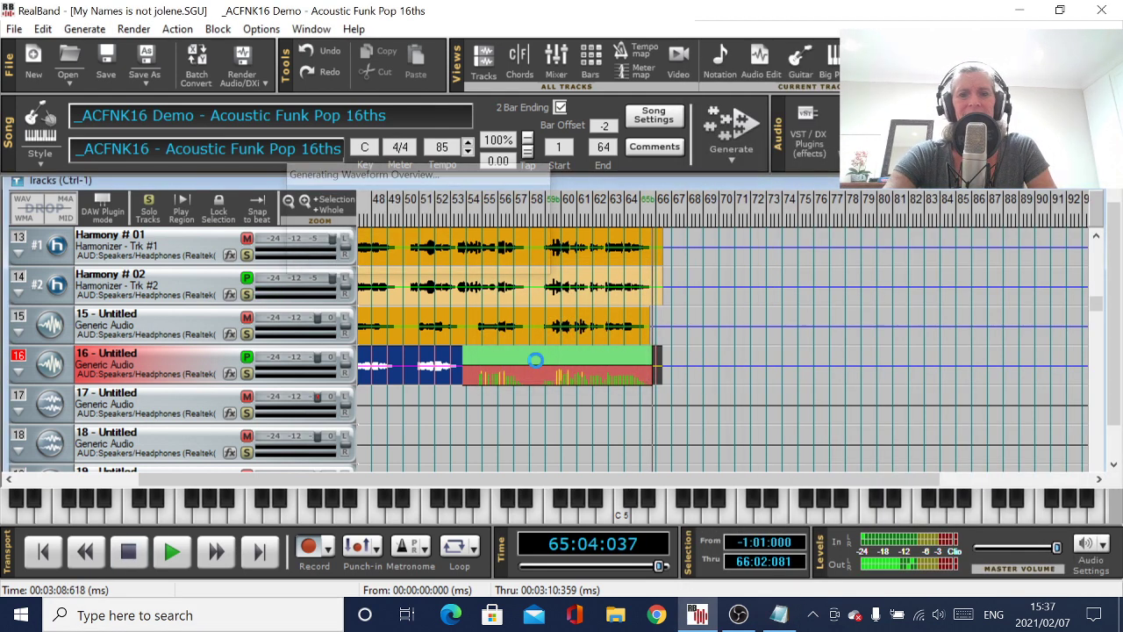
Step: Save the song as "My Names is not jolene" in the RB Files (.SEQ) format and switch to OBS
left_click(107, 62)
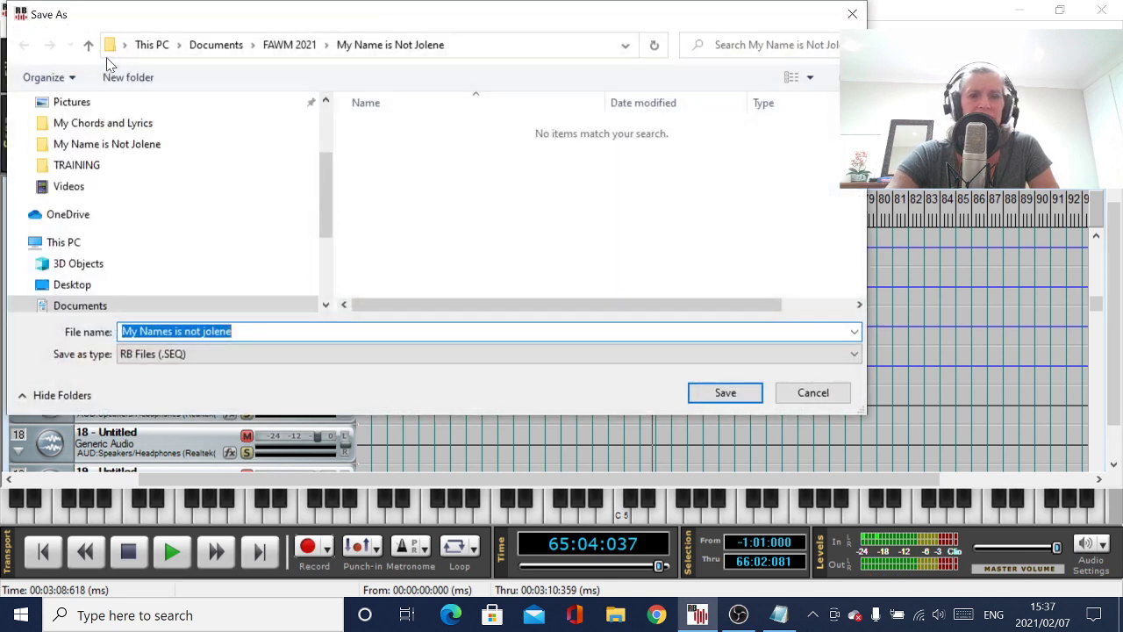
left_click(723, 393)
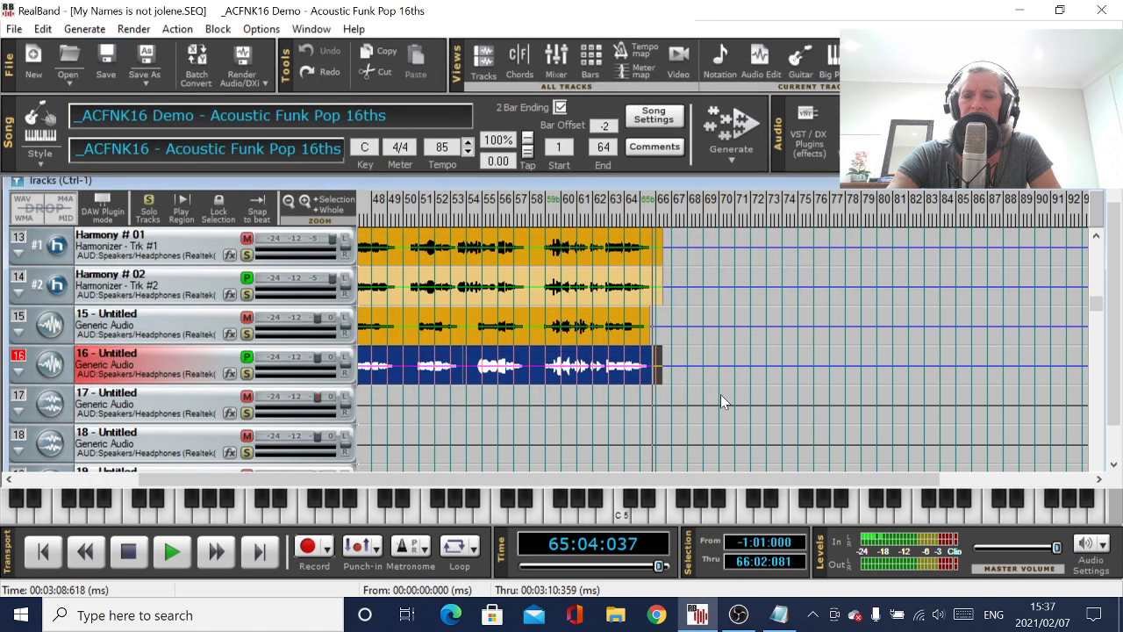
left_click(740, 619)
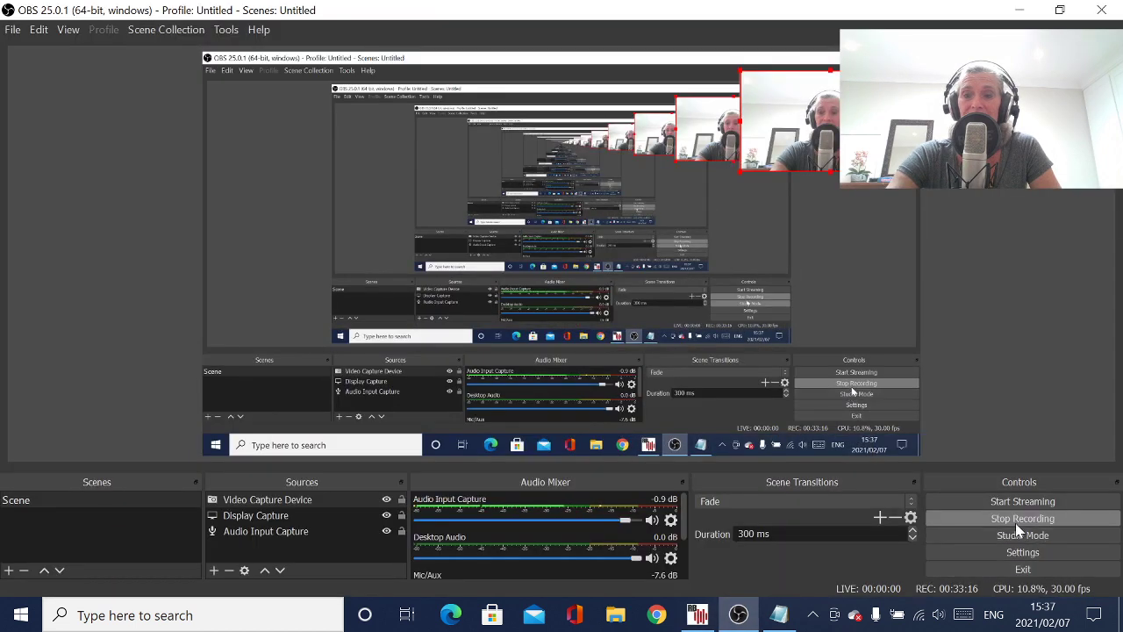